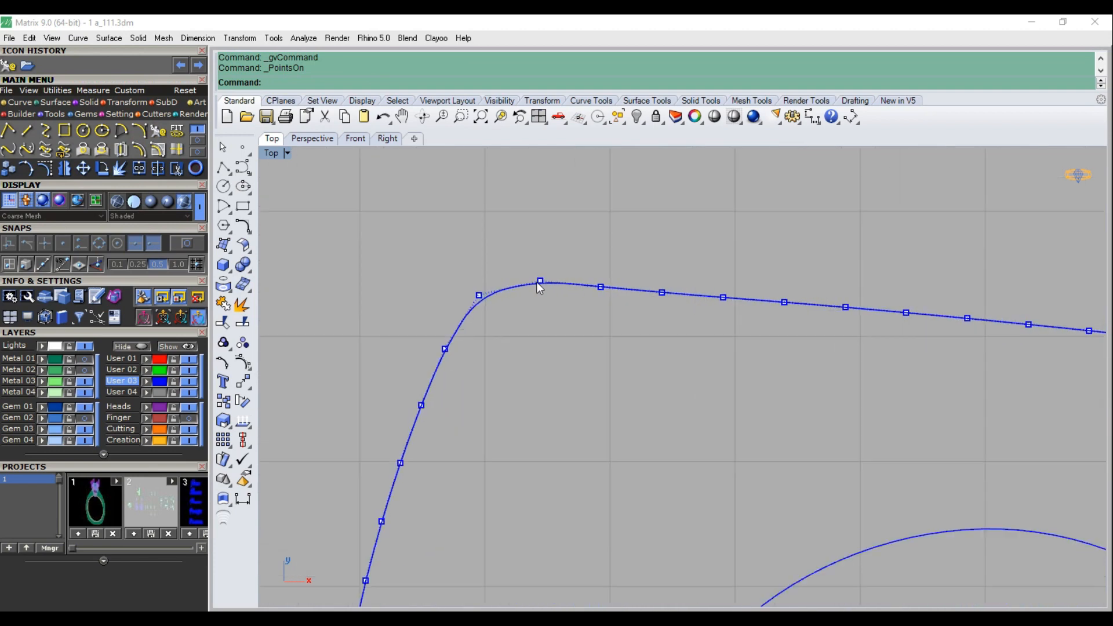
Reshape the upper-left corner of the outer outline into a smoother rounding by moving its control points, and hide the points
left_click_drag(540, 280, 529, 288)
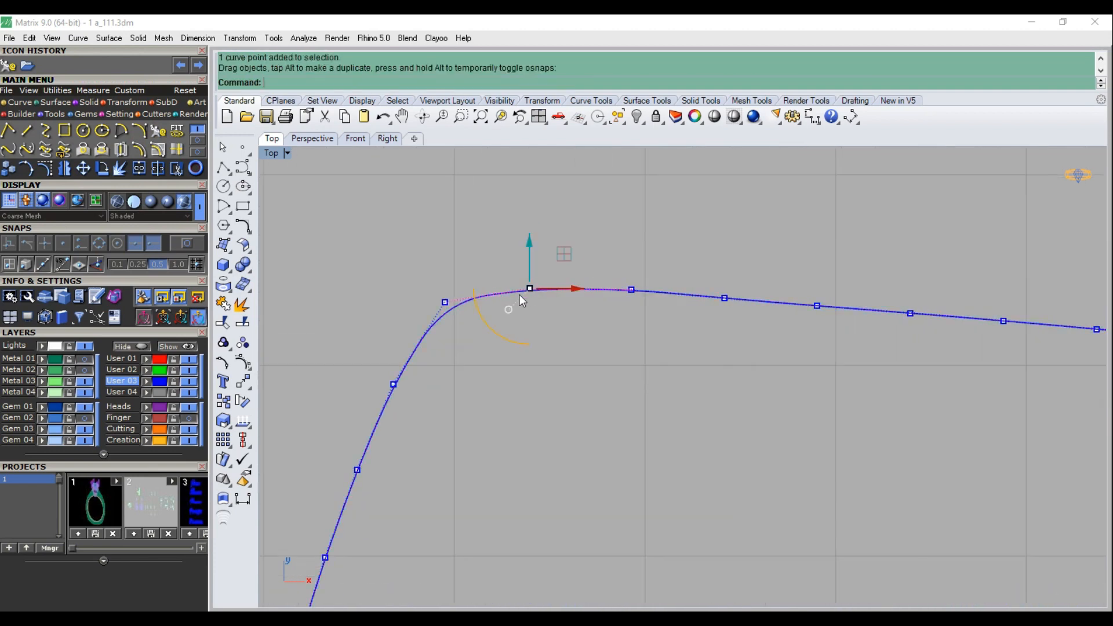
left_click_drag(445, 302, 454, 315)
scroll(453, 315, "down", 5)
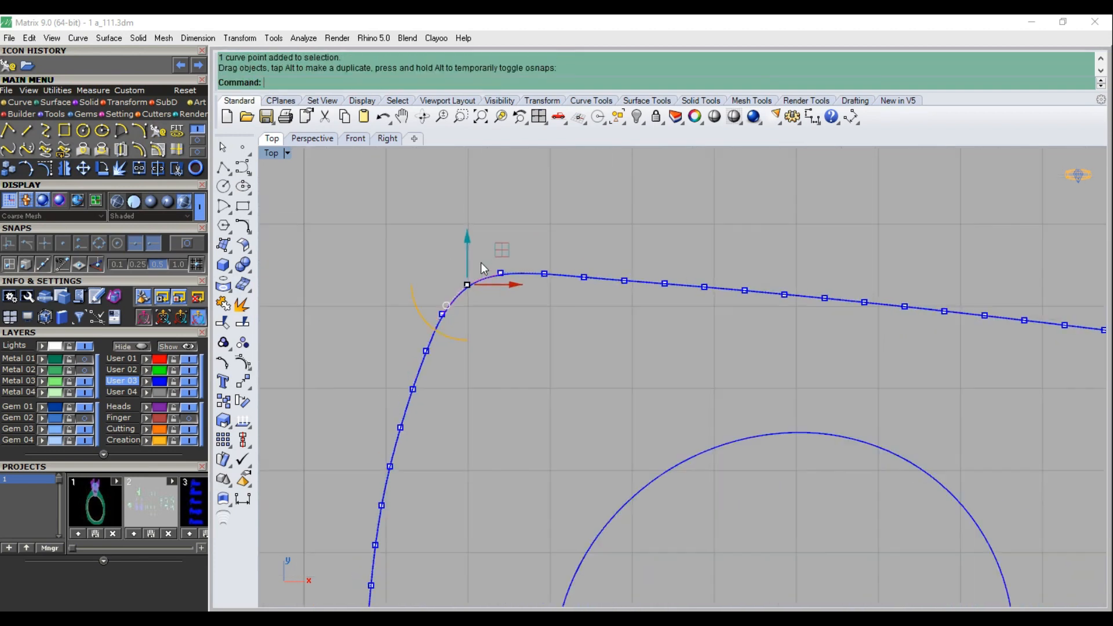
scroll(510, 270, "up", 3)
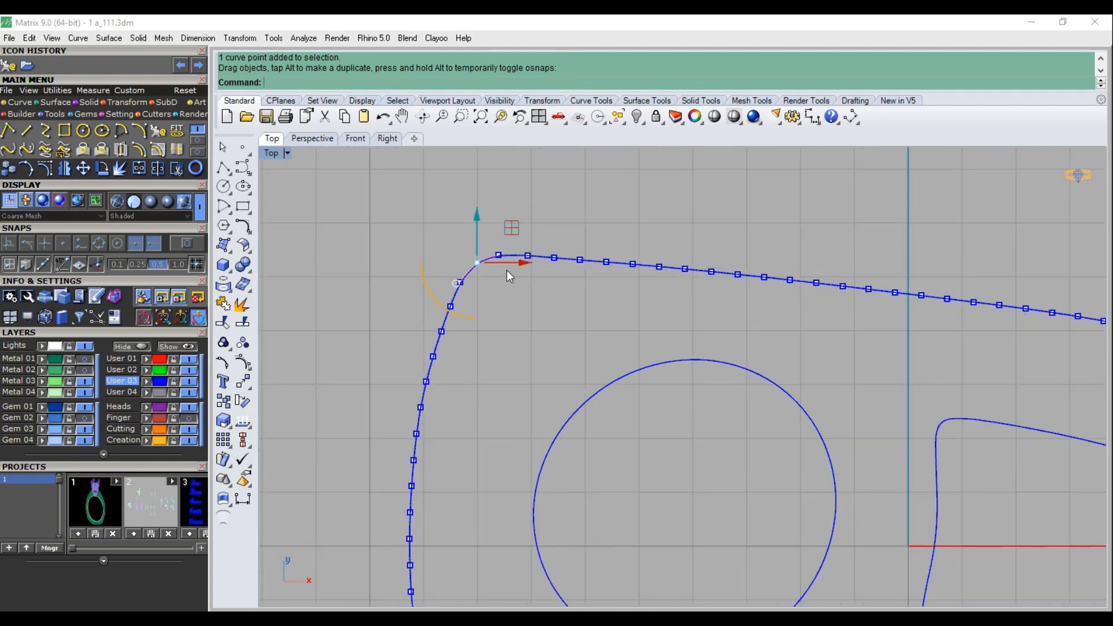
scroll(501, 264, "up", 4)
left_click(488, 245)
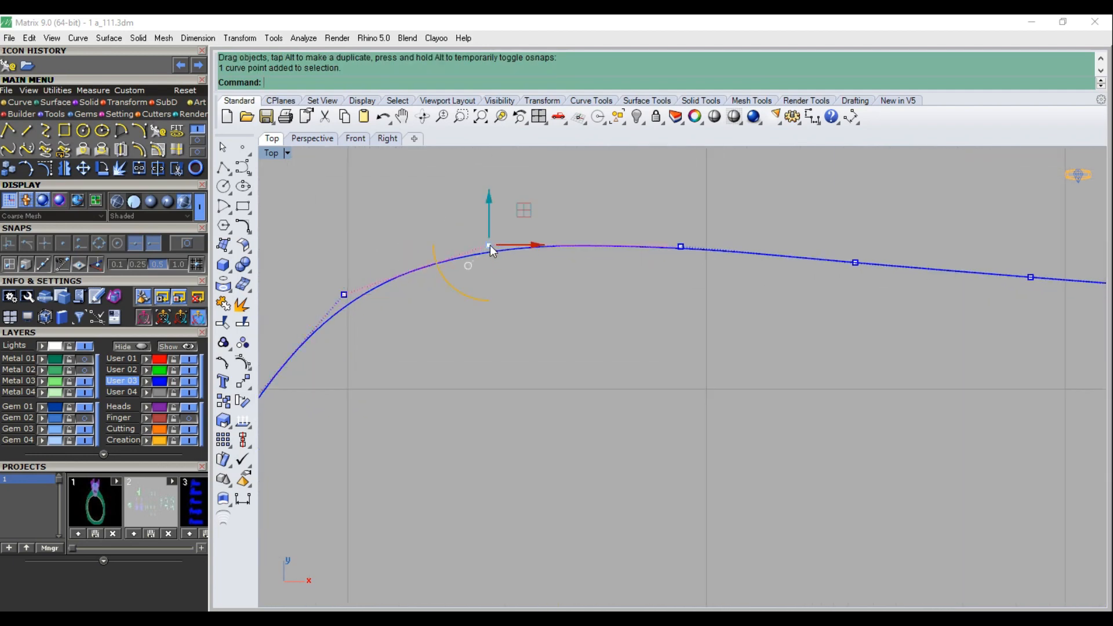
scroll(459, 273, "down", 2)
scroll(423, 278, "up", 2)
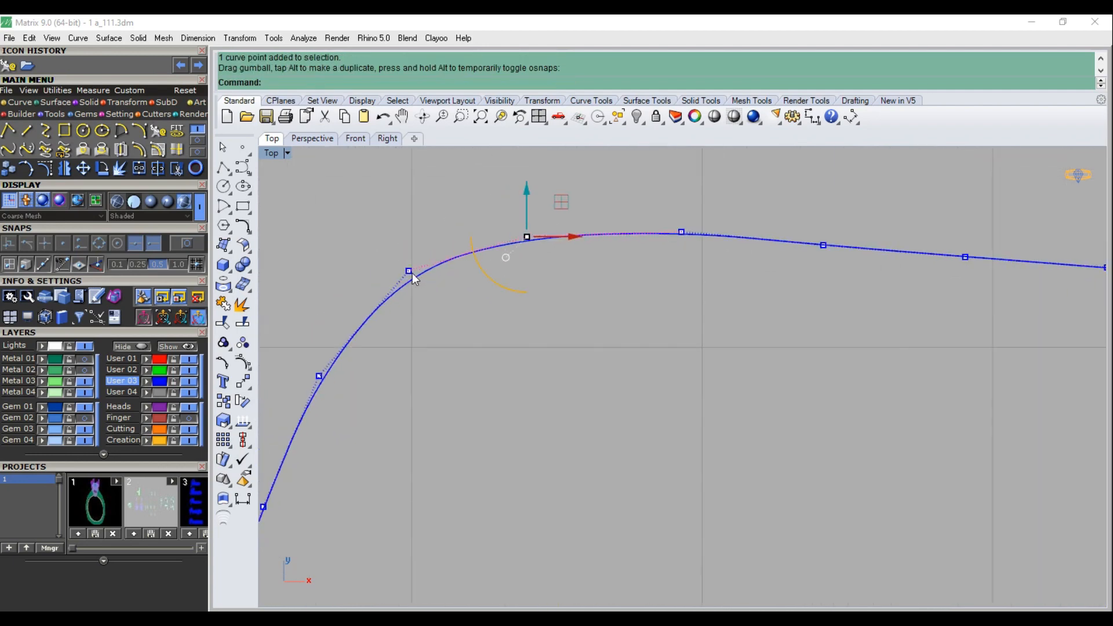
left_click(409, 272)
left_click_drag(409, 272, 407, 284)
scroll(495, 249, "down", 4)
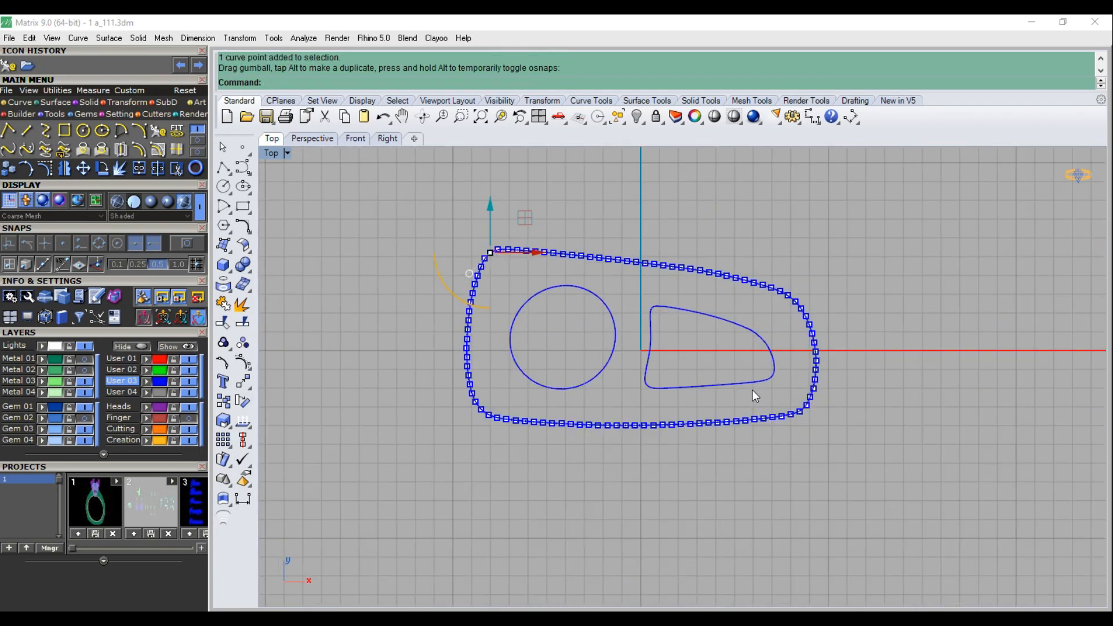
key("Escape")
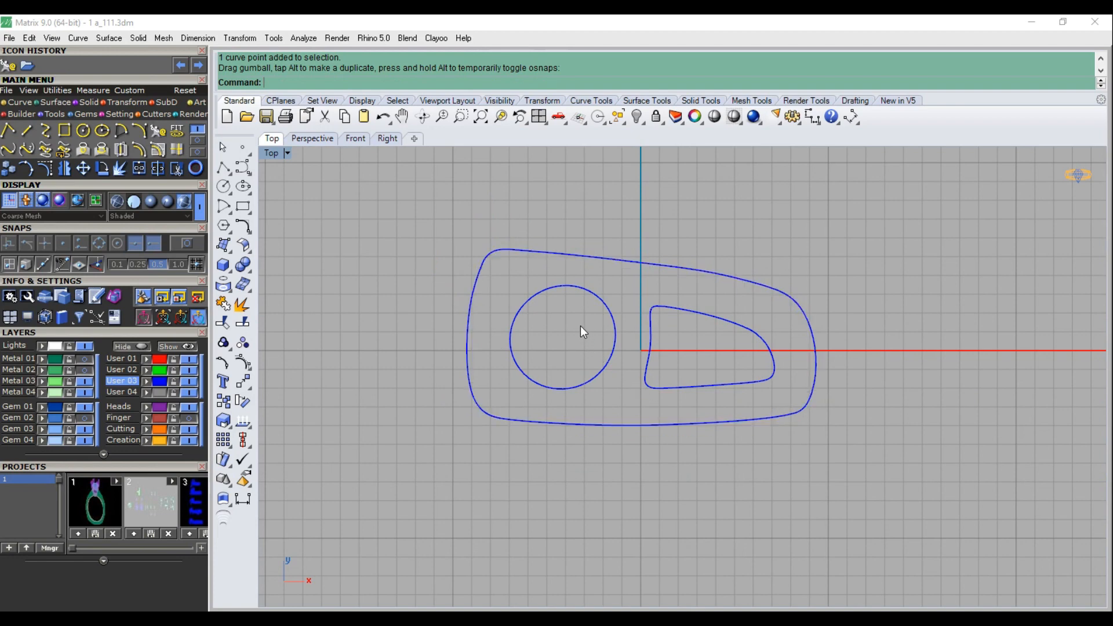
Project the outer outline and the two inner curves onto the construction plane, deleting the input objects
scroll(583, 299, "up", 3)
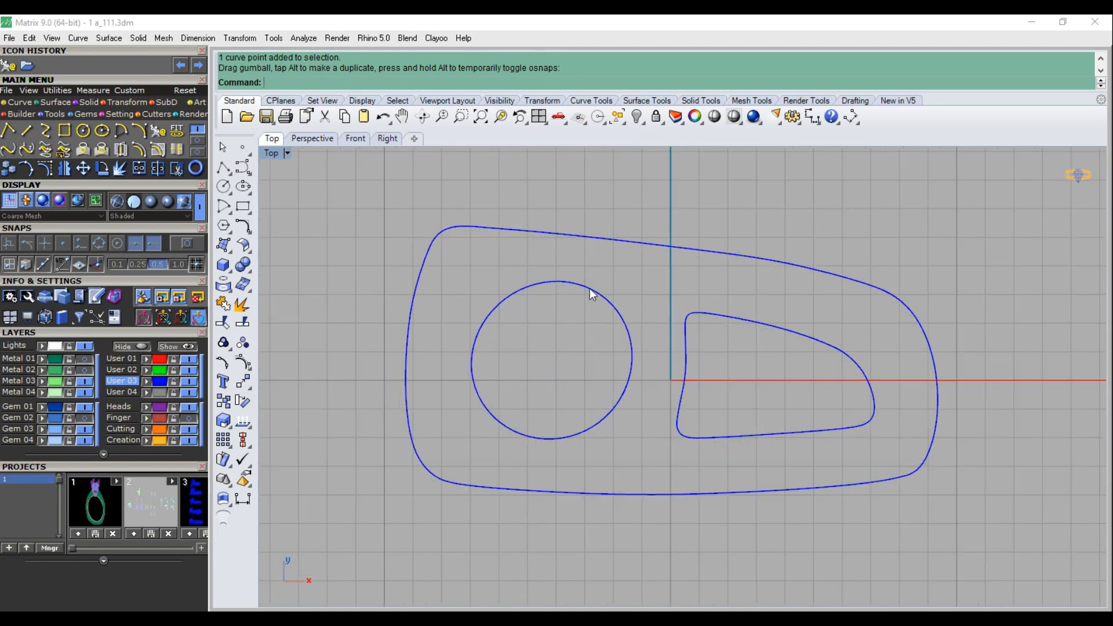
scroll(574, 318, "down", 3)
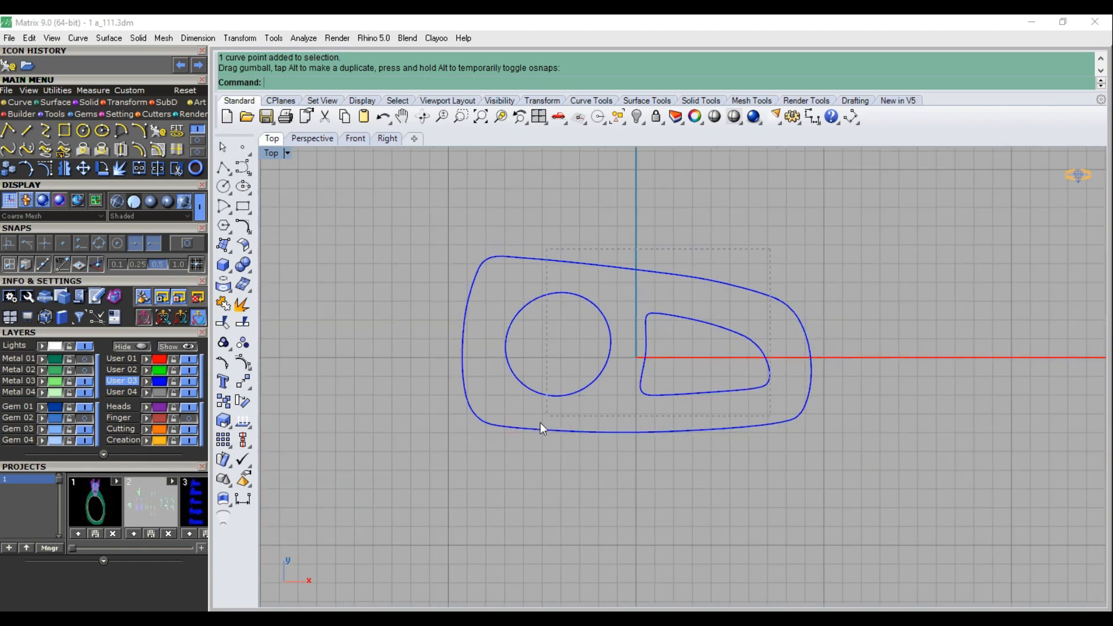
left_click_drag(540, 428, 542, 427)
left_click(114, 102)
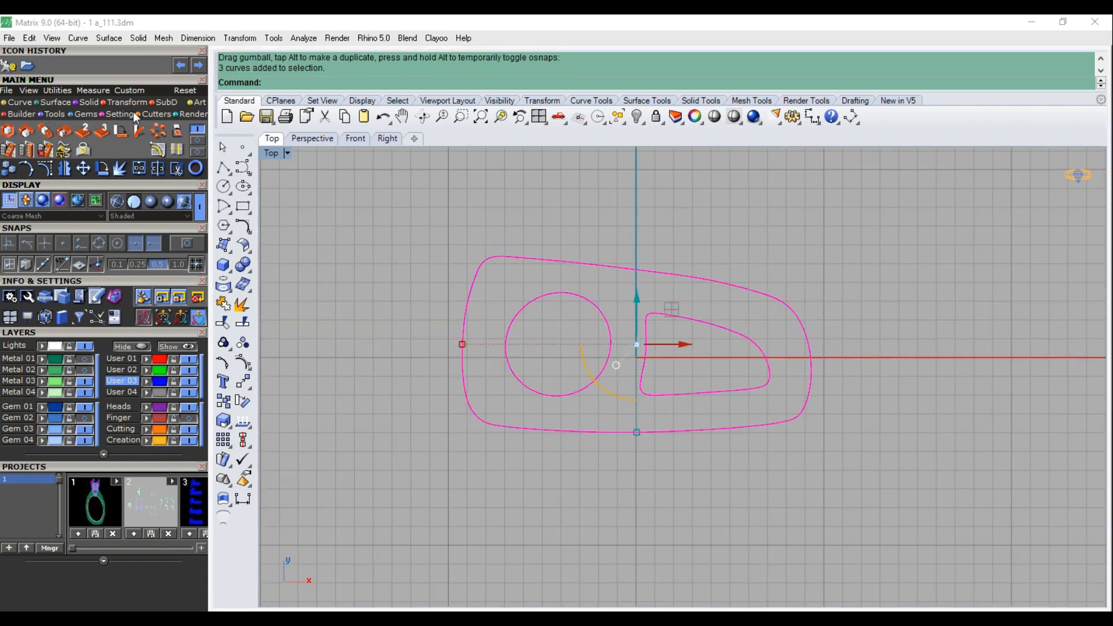
left_click(178, 137)
left_click(356, 82)
right_click_drag(573, 219, 574, 237)
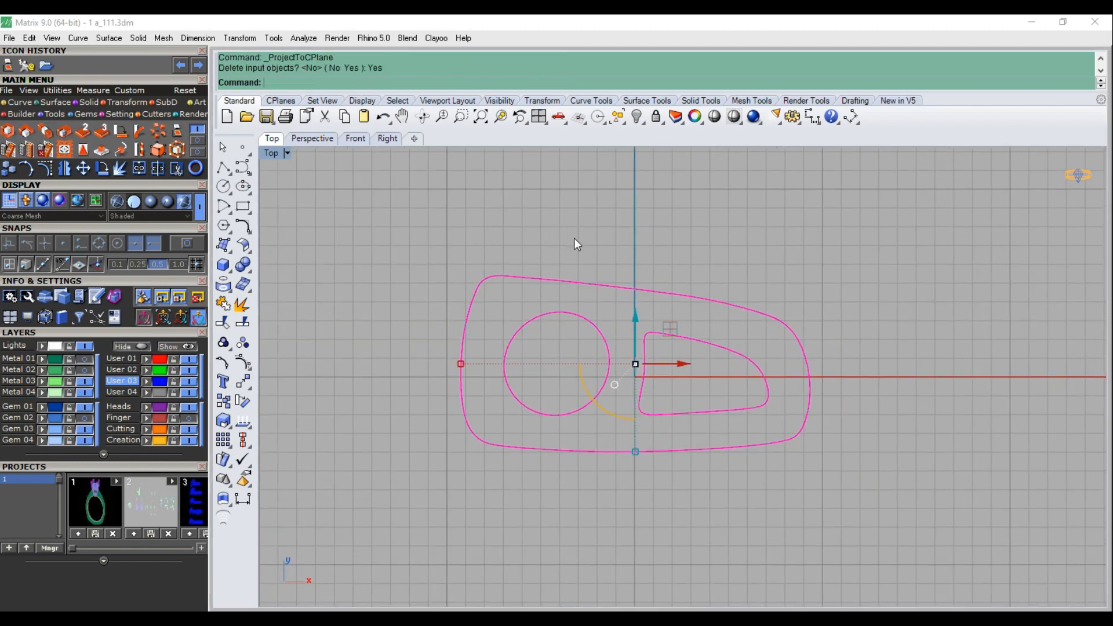
key("Escape")
Try making a planar surface from all three curves, and undo it
key("ctrl+a")
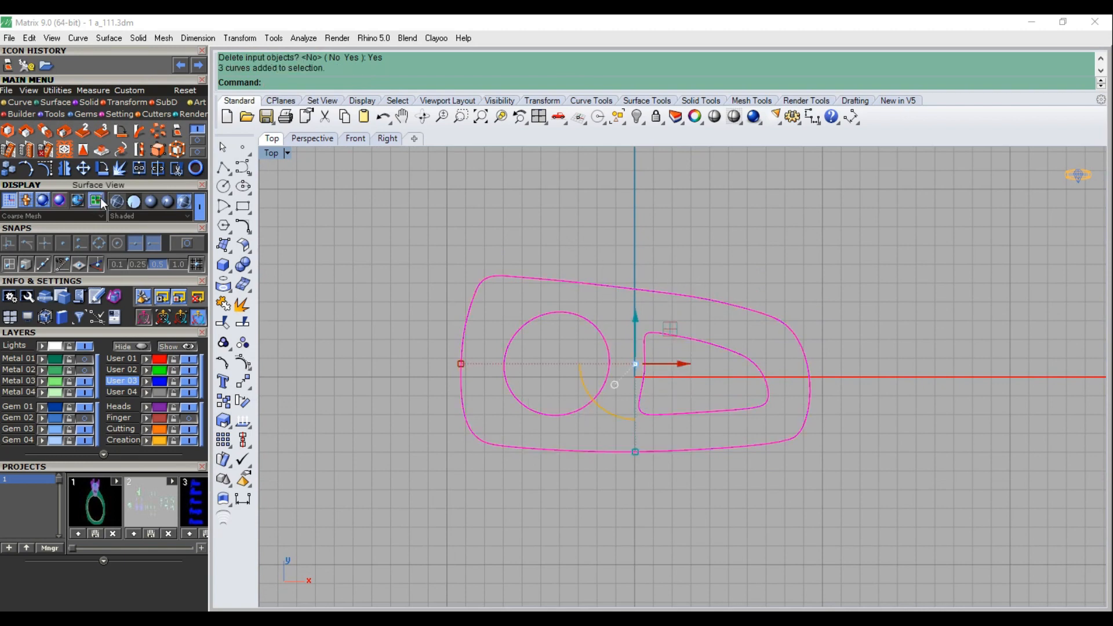
left_click(56, 103)
left_click(83, 134)
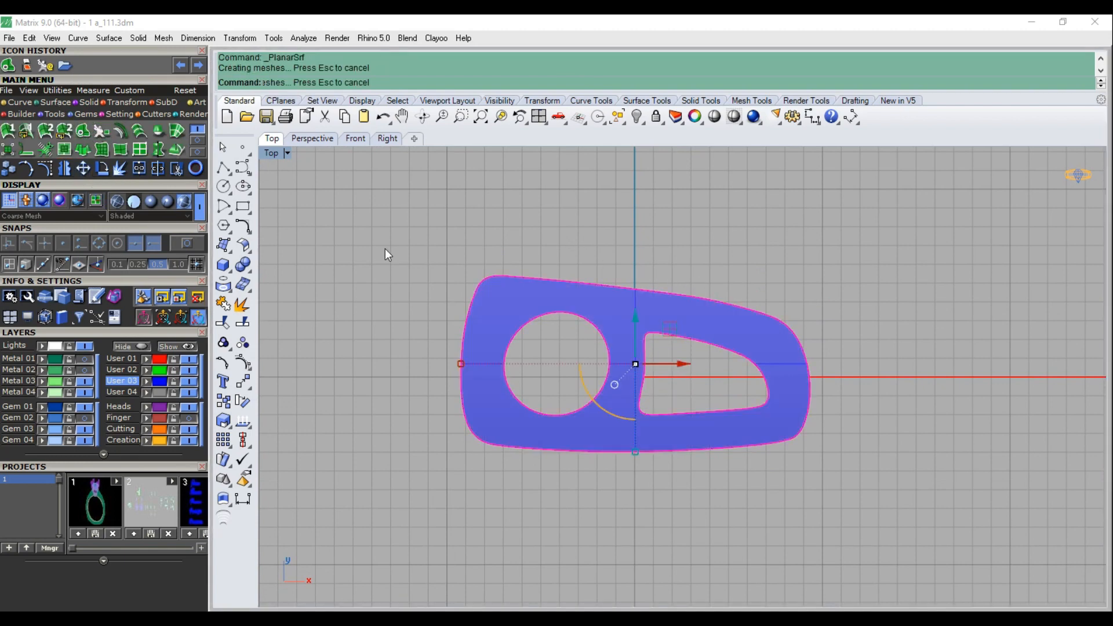
key("ctrl+z")
Select the three curves and move them straight up from the origin in the Front view
left_click(704, 270)
left_click_drag(704, 270, 560, 385)
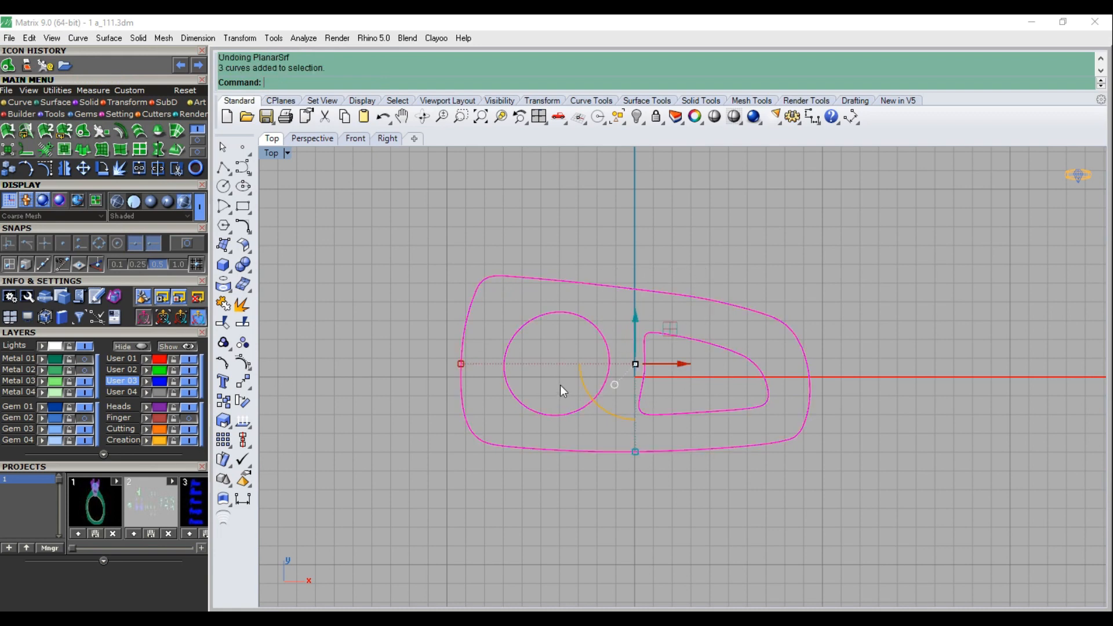
key("ctrl+F2")
scroll(561, 390, "down", 4)
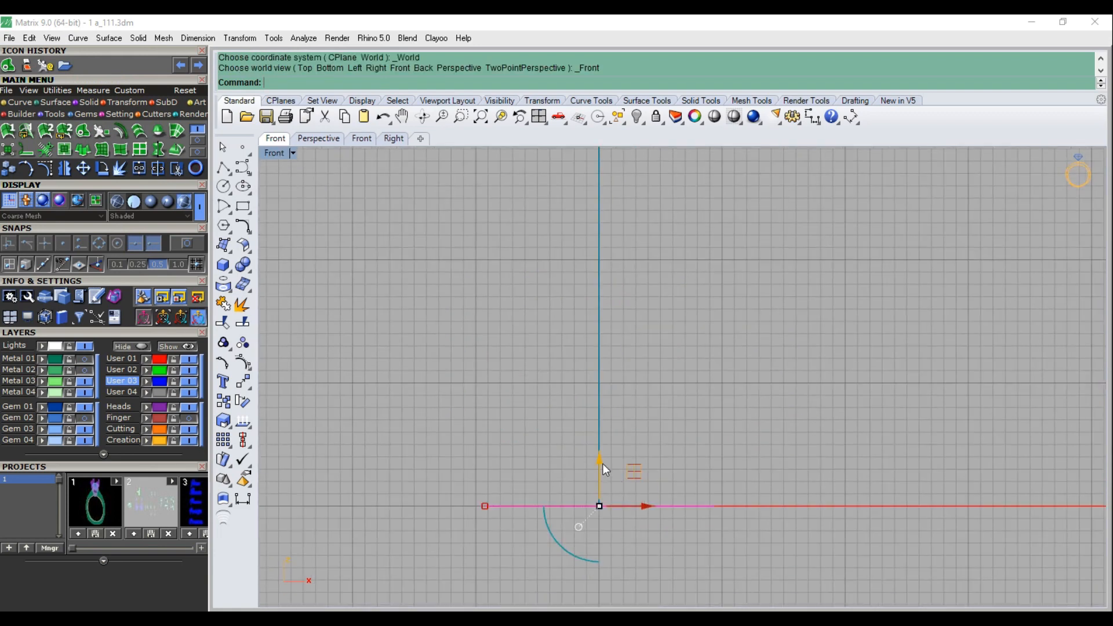
left_click_drag(603, 463, 600, 223)
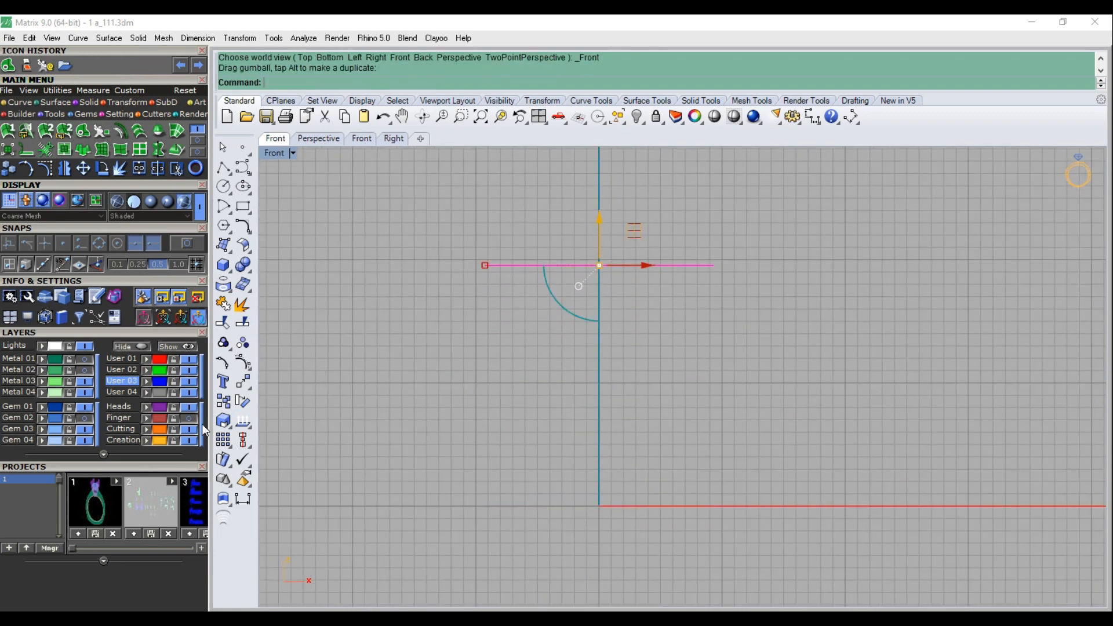
Show the finger circle and lower the three curves to a short distance above it
left_click(387, 431)
left_click_drag(733, 238, 513, 273)
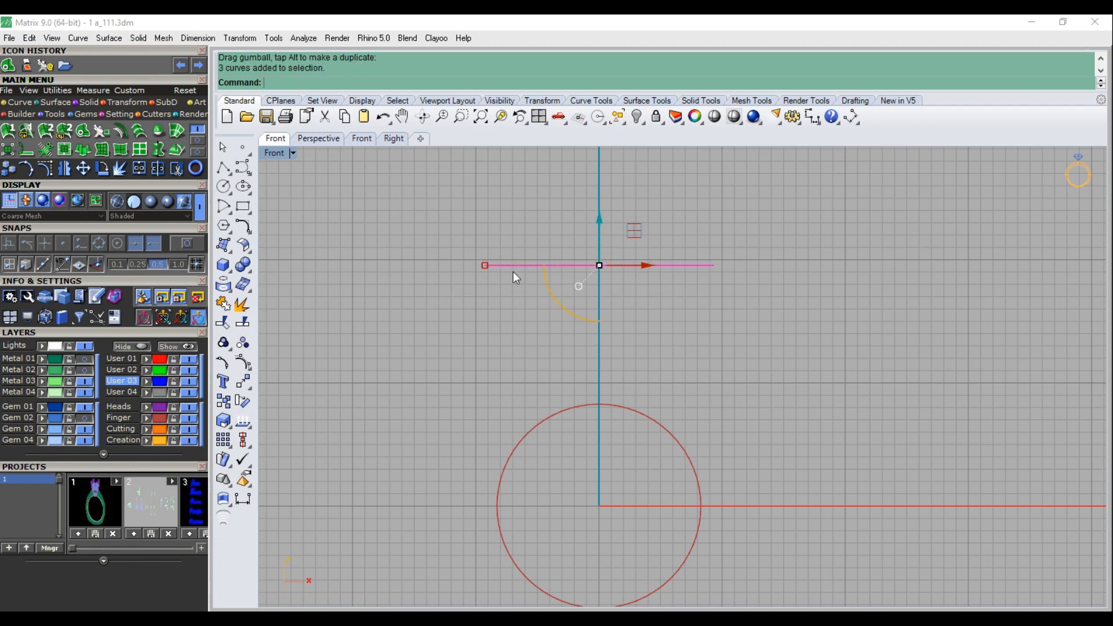
left_click_drag(603, 231, 597, 317)
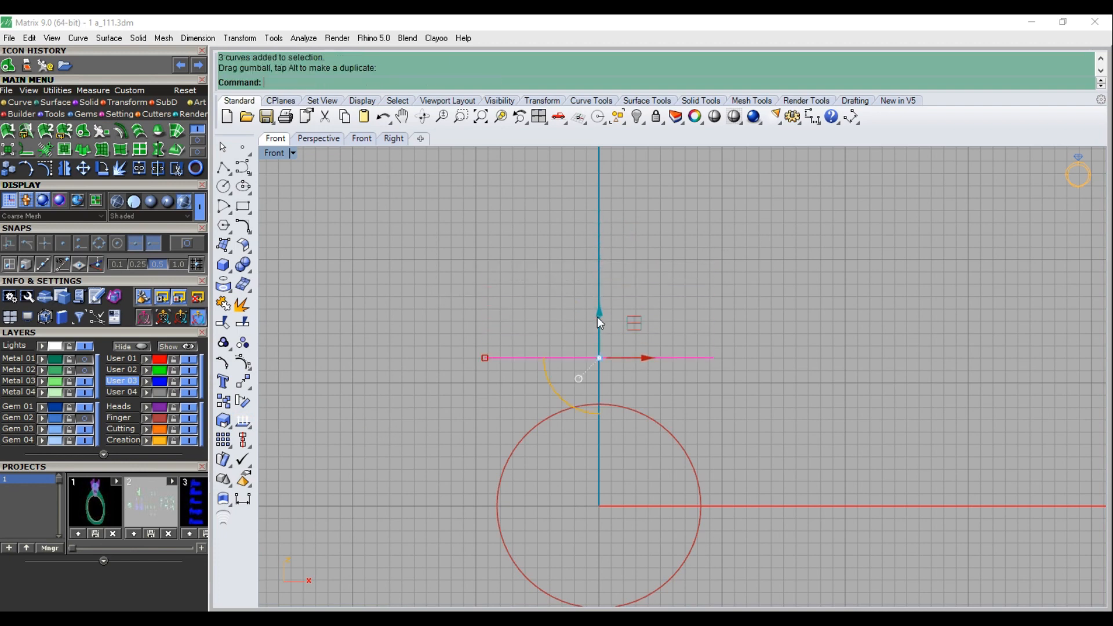
right_click_drag(577, 393, 559, 303)
left_click(560, 303)
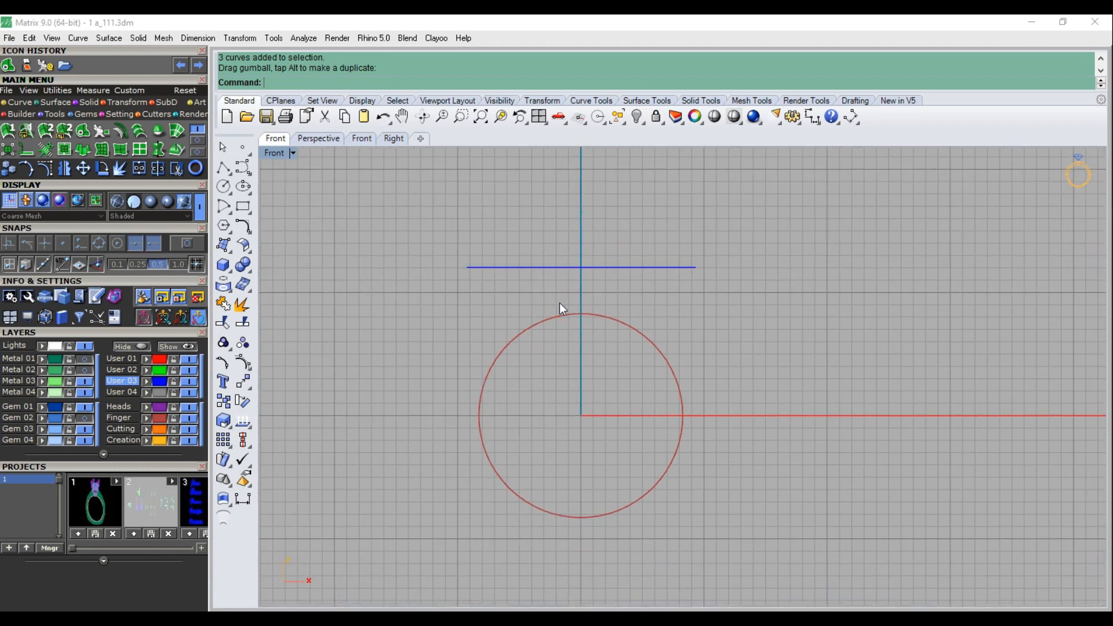
left_click(17, 102)
left_click(46, 133)
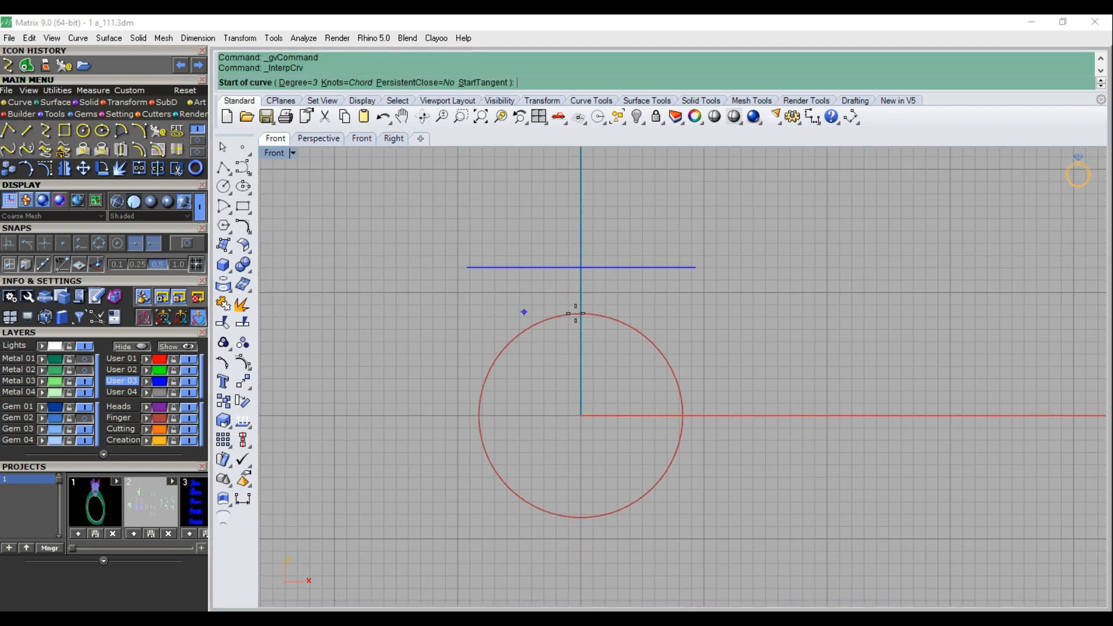
scroll(678, 226, "up", 5)
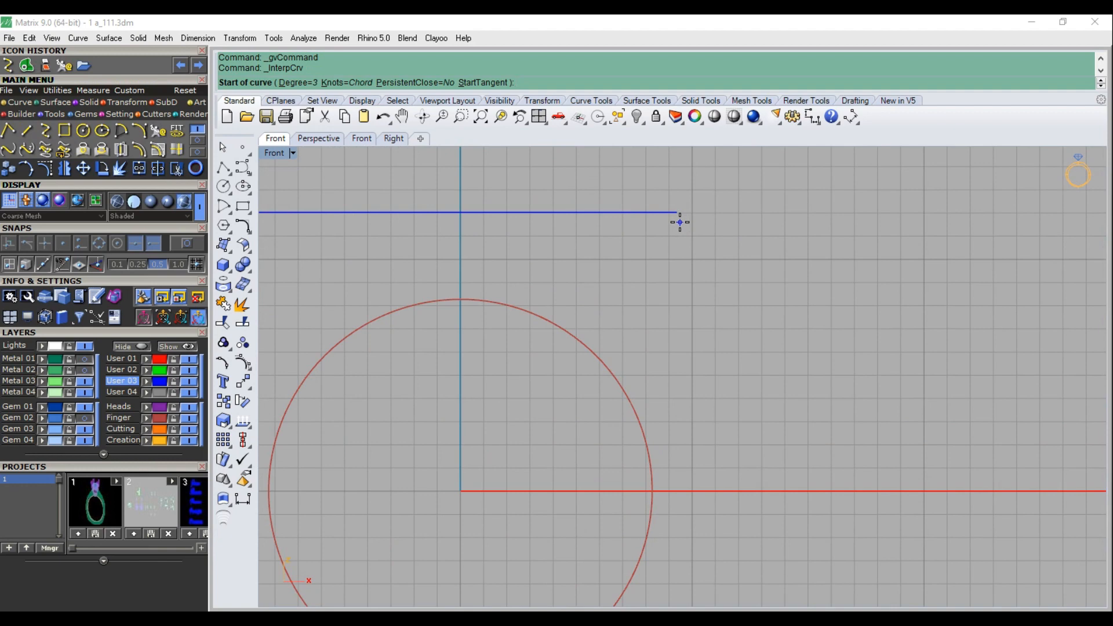
scroll(679, 222, "up", 4)
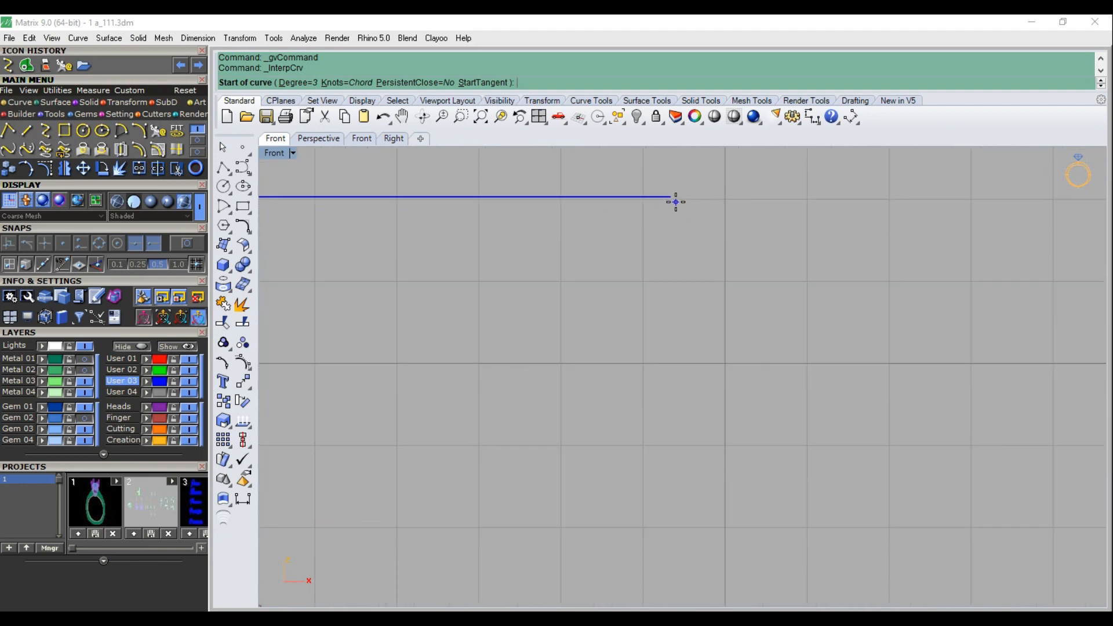
left_click(674, 202)
scroll(674, 203, "down", 3)
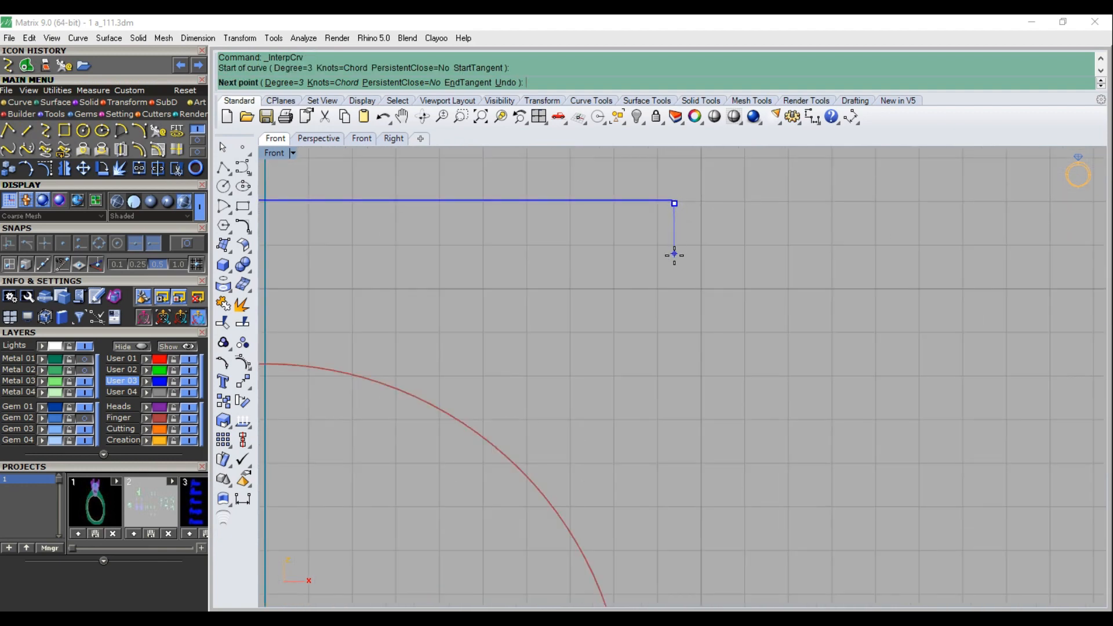
right_click_drag(682, 298, 686, 260)
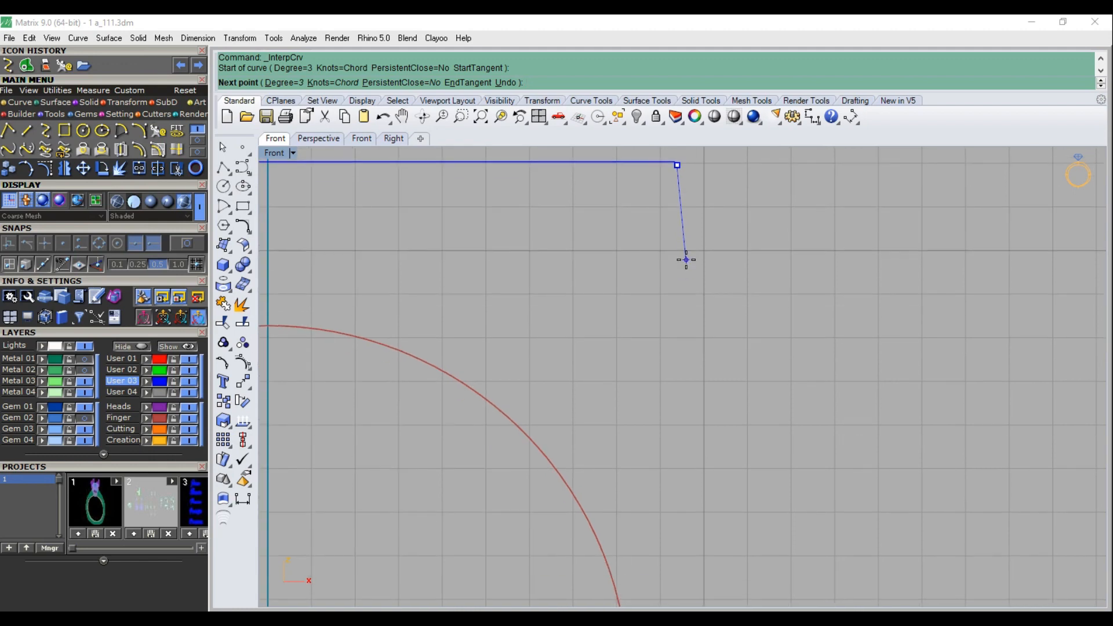
scroll(686, 259, "down", 2)
key("Escape")
Try offsetting the finger circle outward by 1.8, and undo the offset
left_click(603, 401)
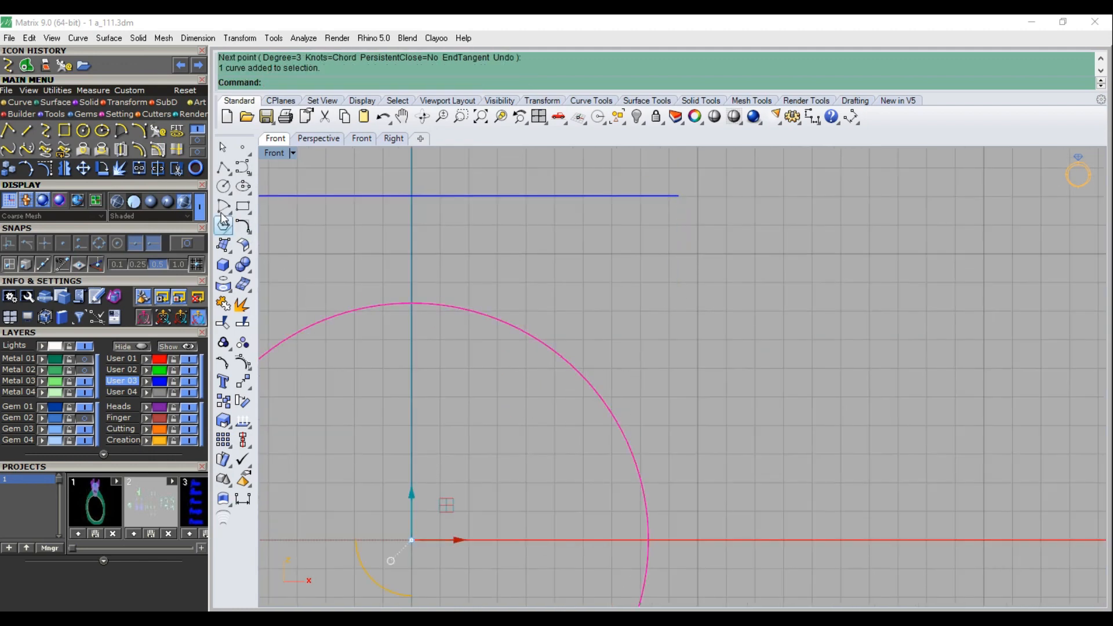
left_click(139, 149)
right_click_drag(660, 404, 692, 346)
type("1.")
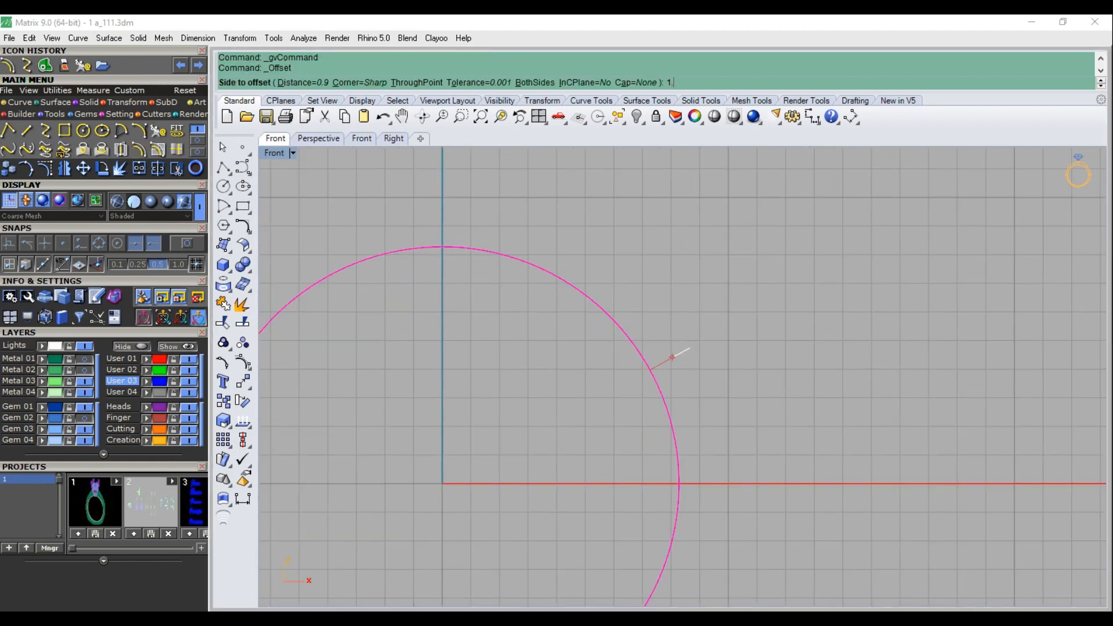
type("5")
key("Return")
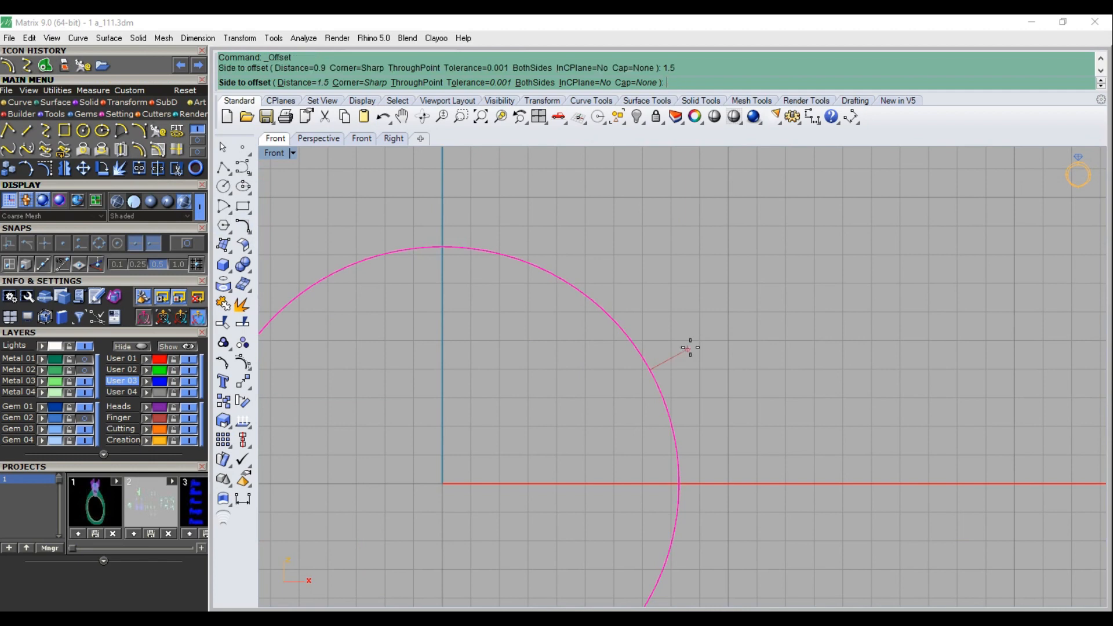
type("1.8")
key("Return")
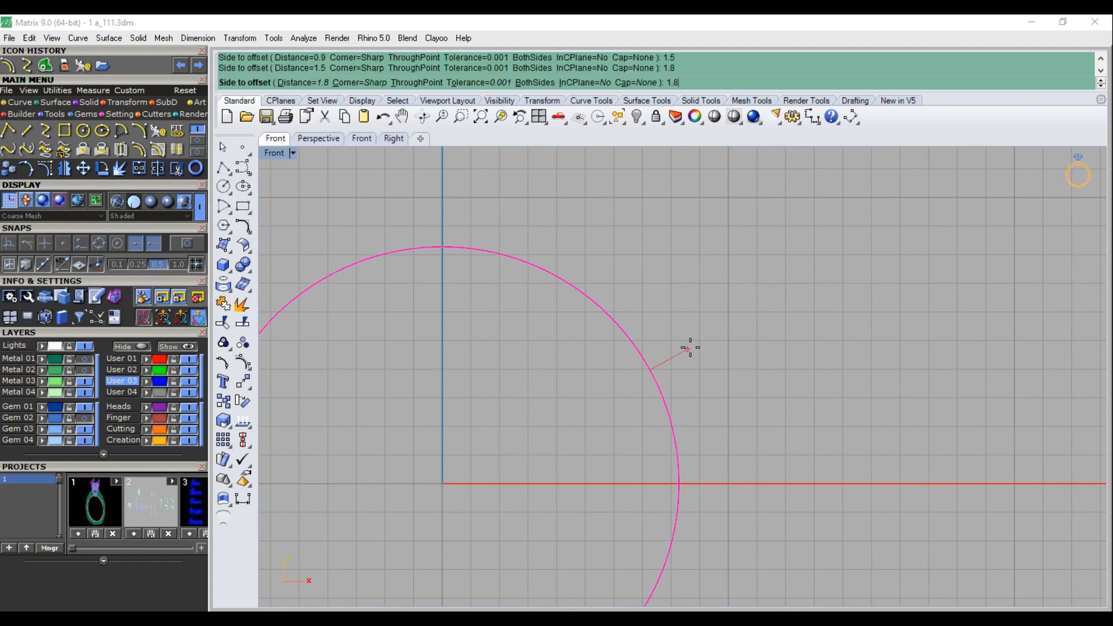
left_click(690, 346)
scroll(654, 422, "down", 3)
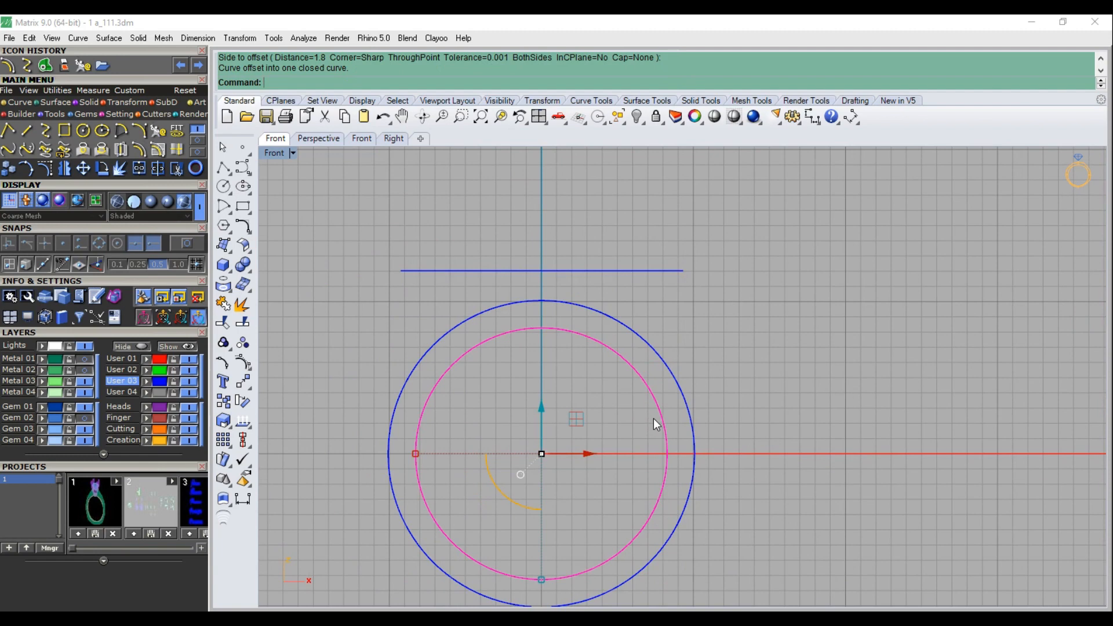
key("ctrl+z")
Offset the finger circle outward by 1.5
right_click(651, 413)
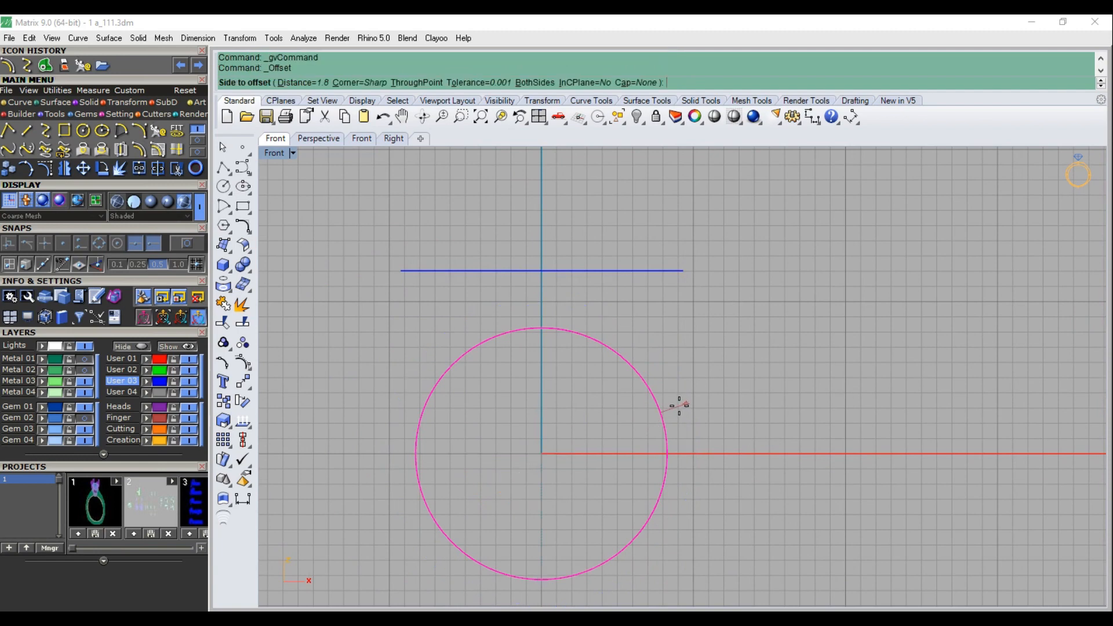
type("1.5")
key("Return")
left_click(679, 405)
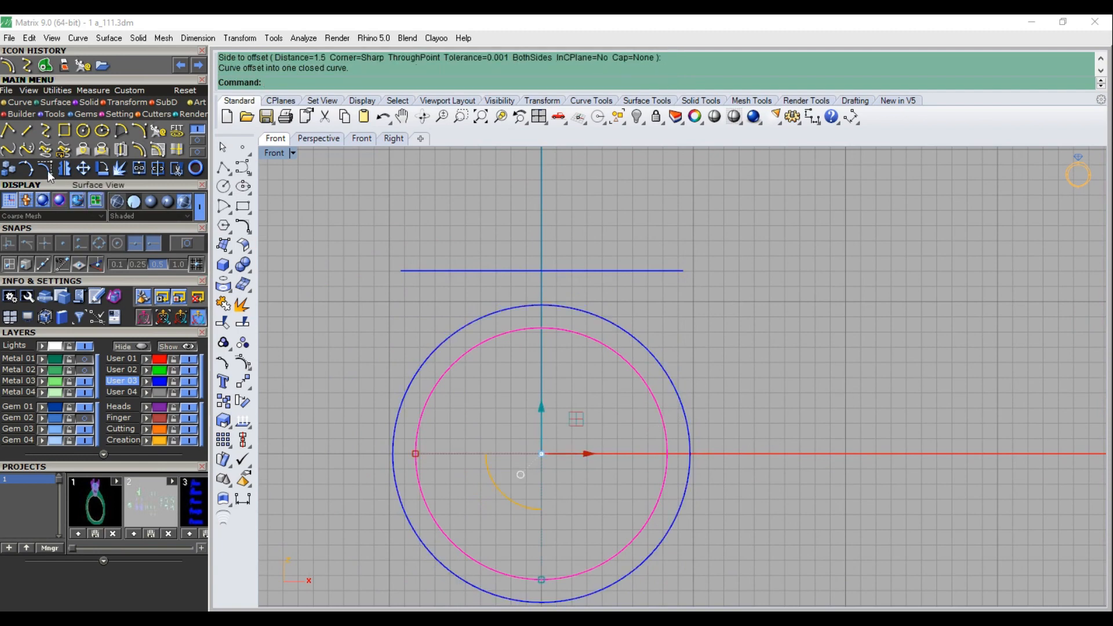
Draw an interpolated curve from the right end of the top line down to the offset circle near the horizontal axis
left_click(46, 131)
scroll(685, 277, "up", 4)
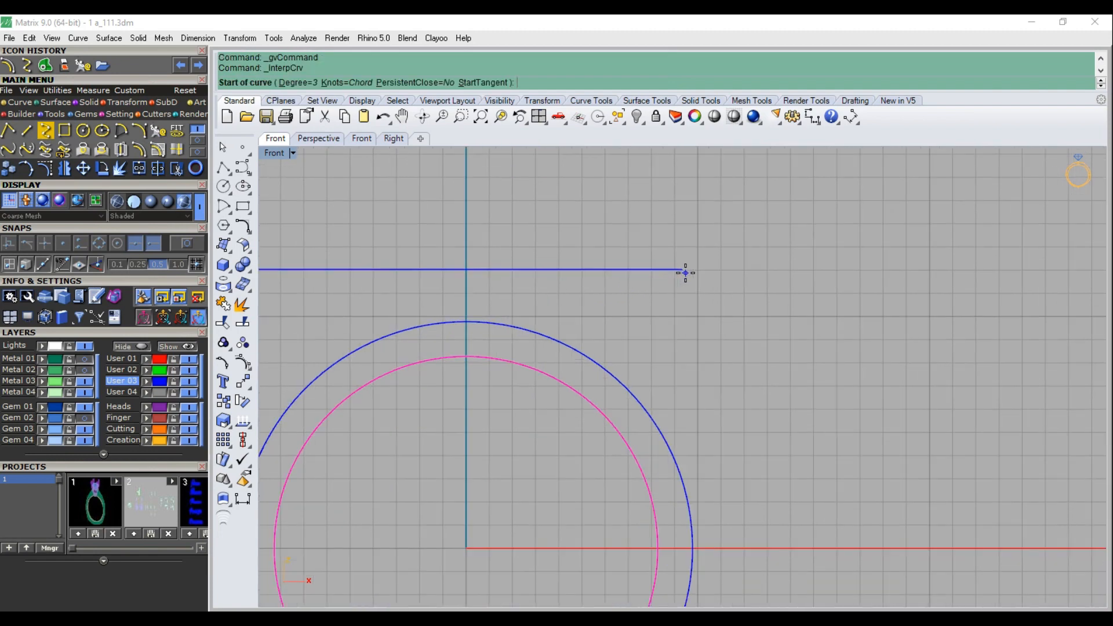
scroll(684, 273, "up", 3)
scroll(680, 266, "up", 4)
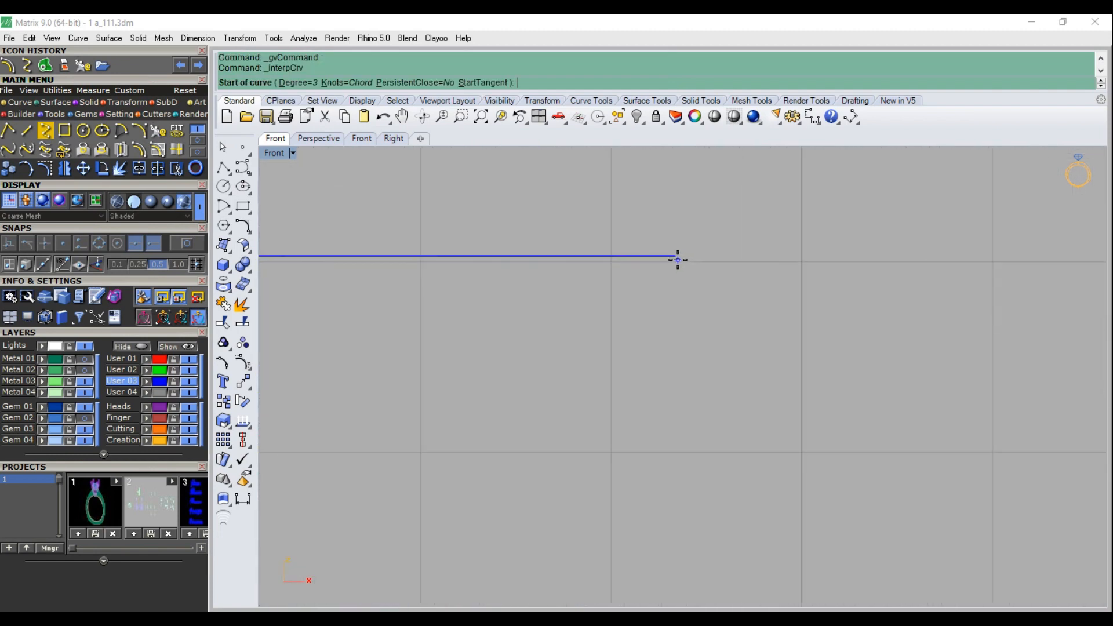
left_click(677, 260)
scroll(677, 262, "down", 5)
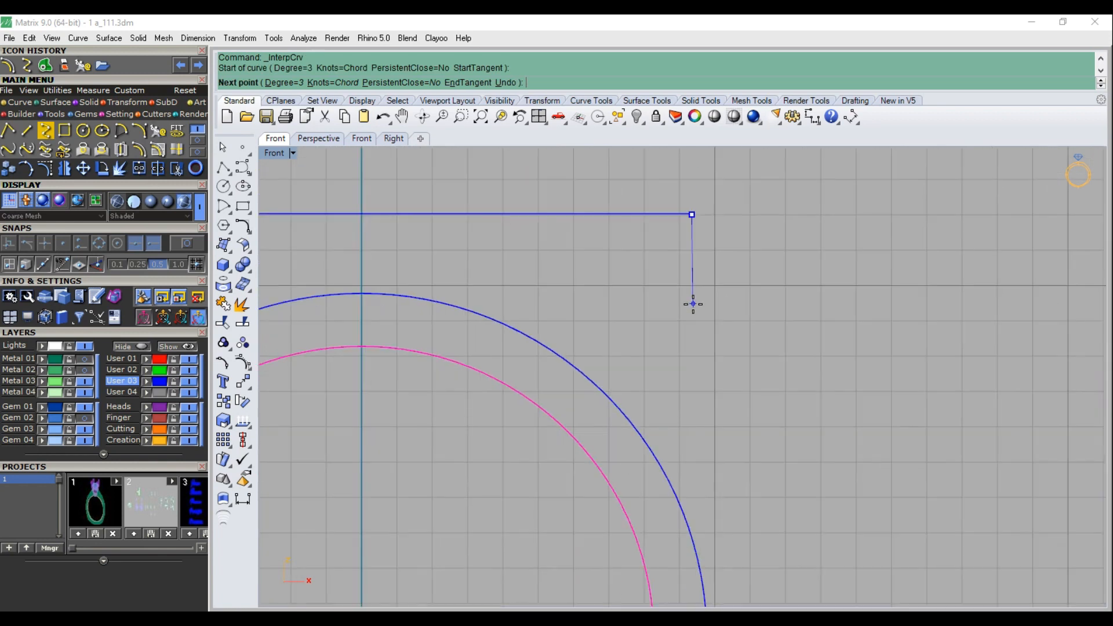
right_click_drag(698, 331, 696, 282)
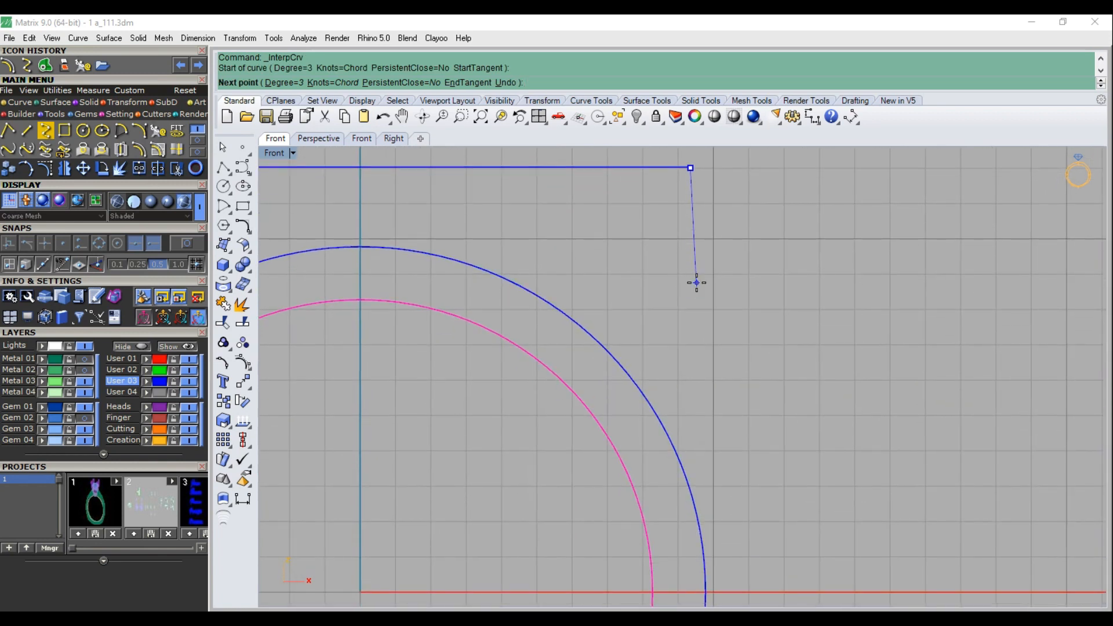
left_click(696, 282)
right_click_drag(707, 441, 699, 351)
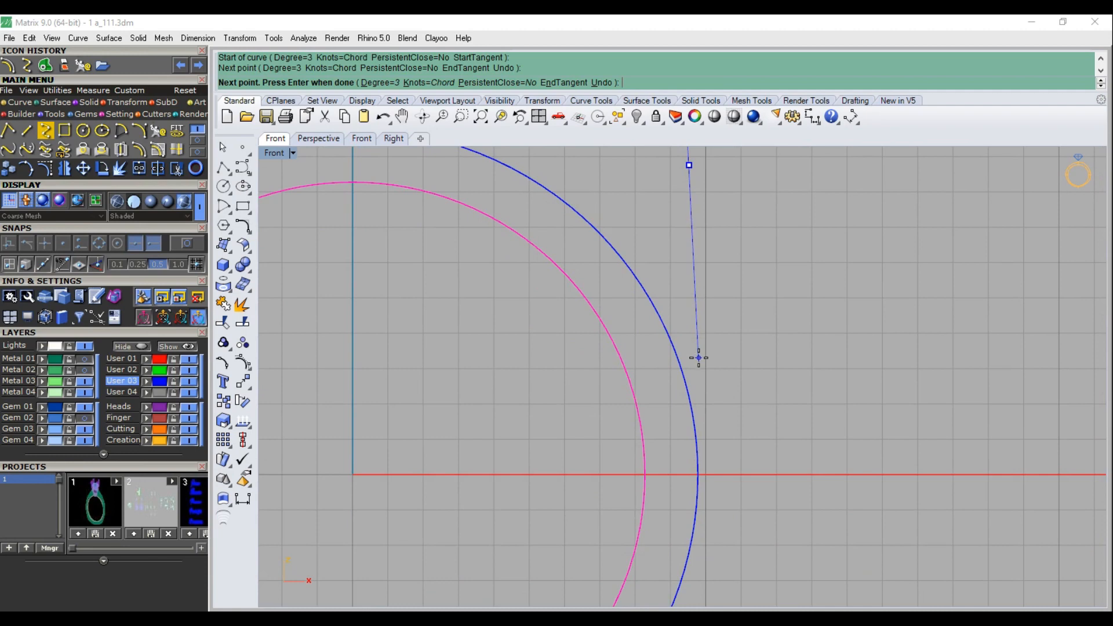
left_click(698, 359)
scroll(698, 365, "up", 5)
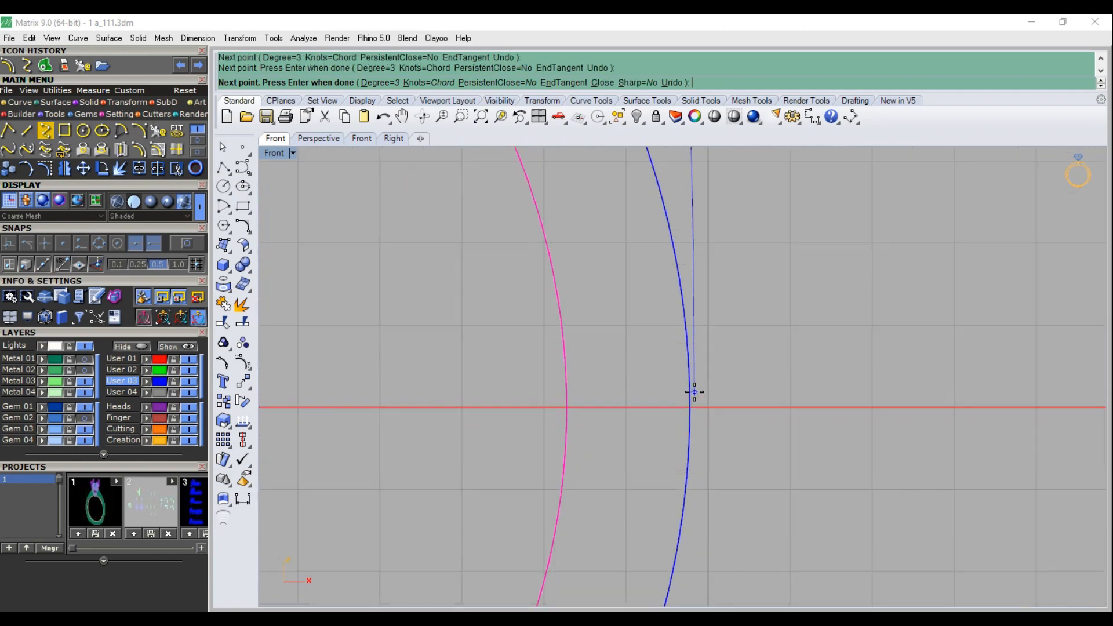
left_click(691, 404)
key("Return")
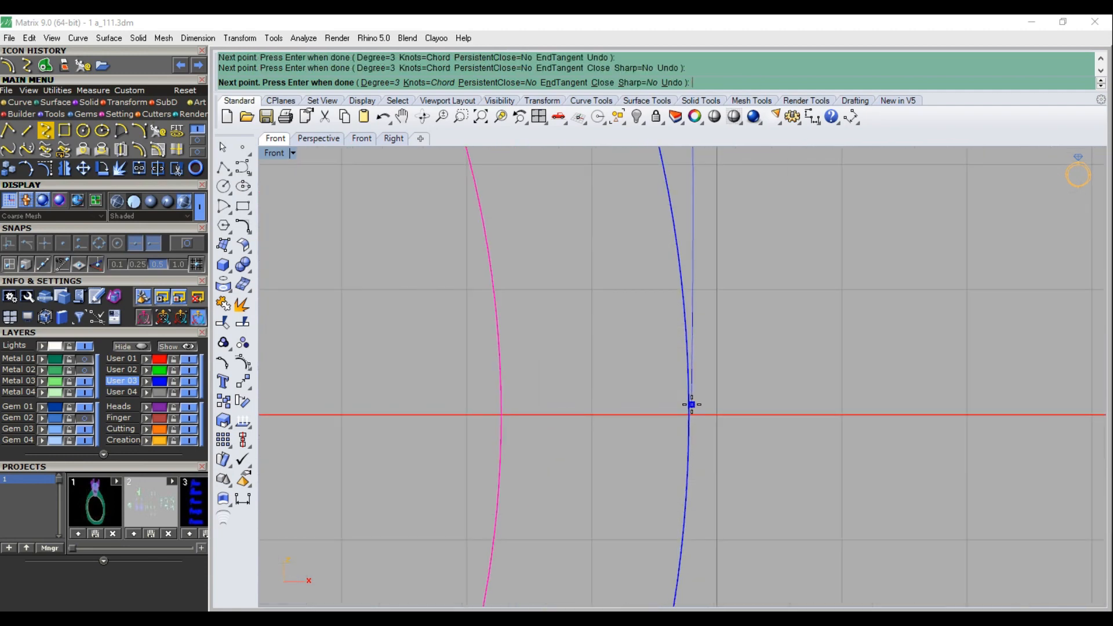
Show the side curve's control points and move its lowest point onto the offset circle near the horizontal axis
left_click(45, 169)
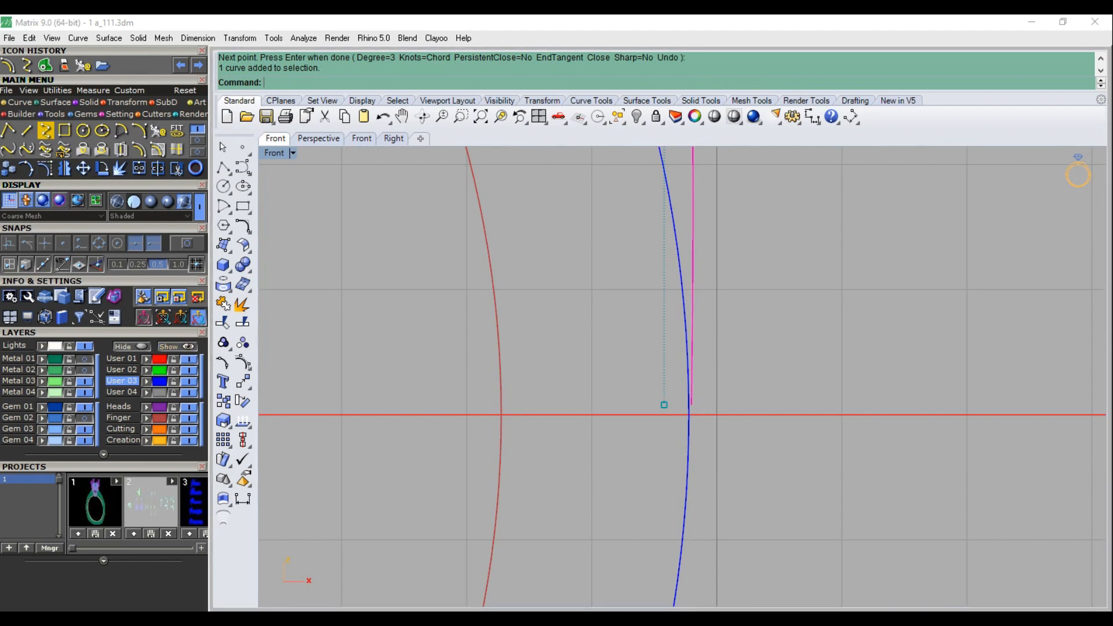
left_click(692, 405)
scroll(711, 385, "up", 3)
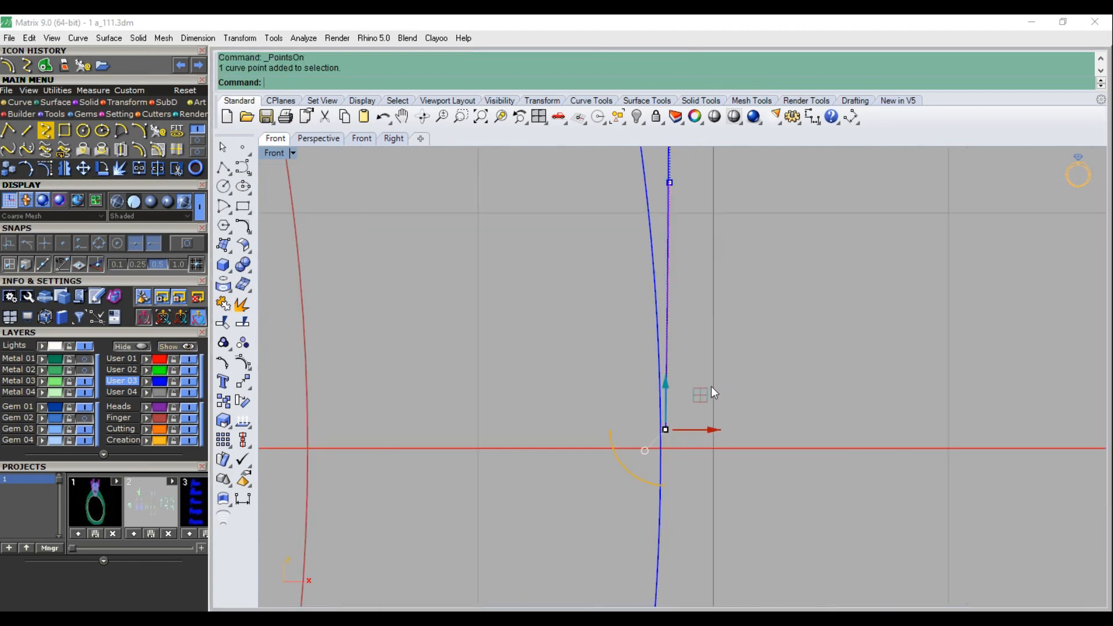
left_click_drag(702, 396, 698, 407)
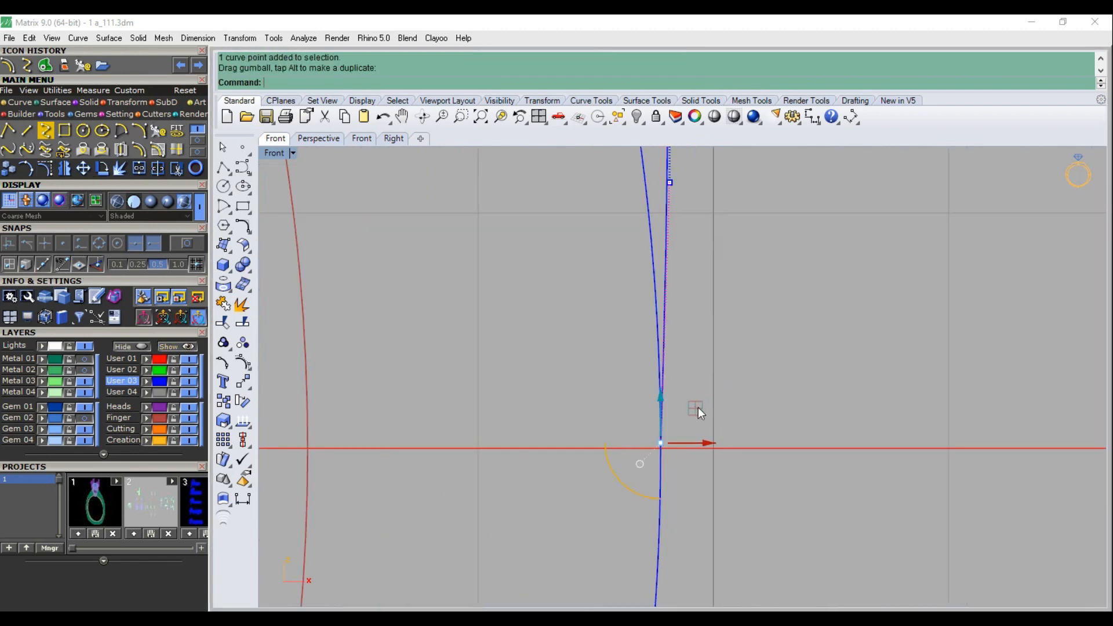
Delete the side curve's control point just above its lower end to smooth the curve
scroll(635, 468, "down", 5)
scroll(635, 468, "down", 3)
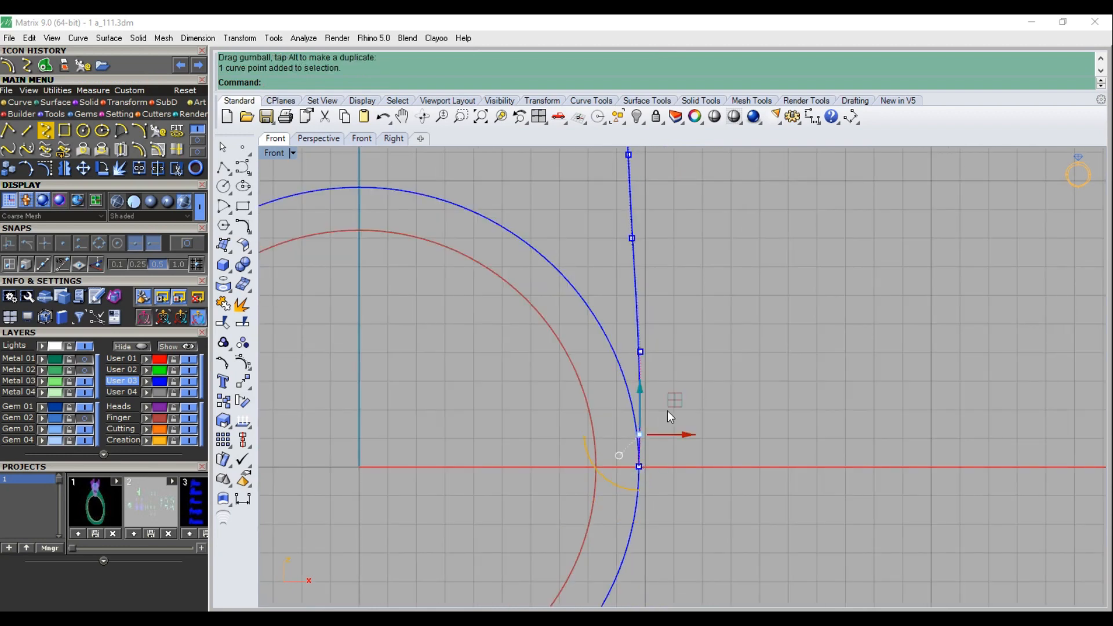
key("Delete")
right_click_drag(686, 315, 663, 396)
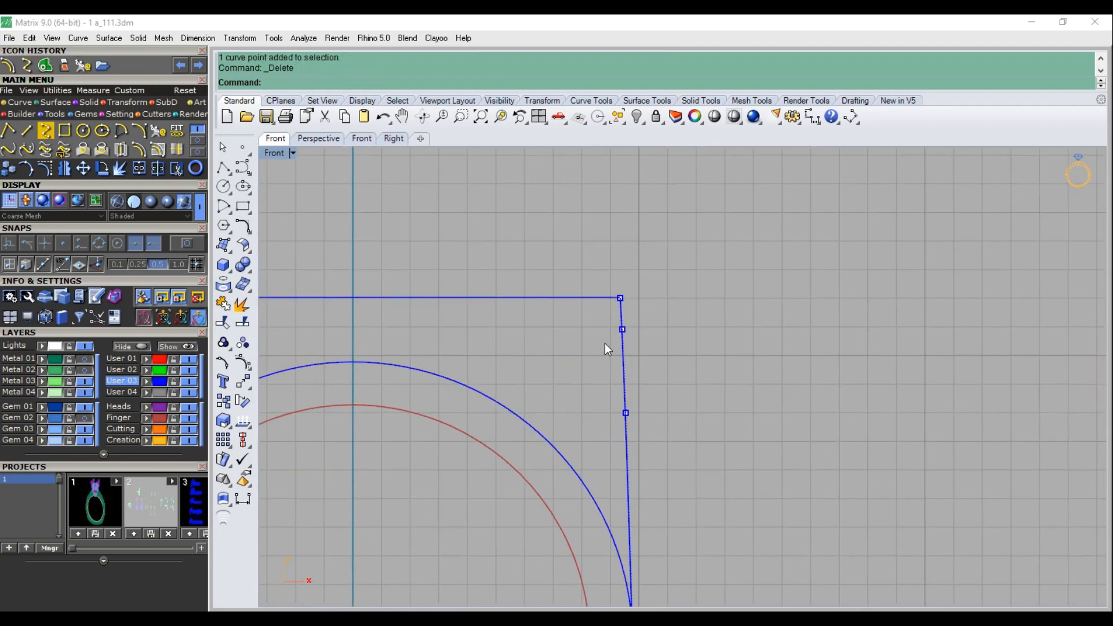
scroll(655, 337, "down", 3)
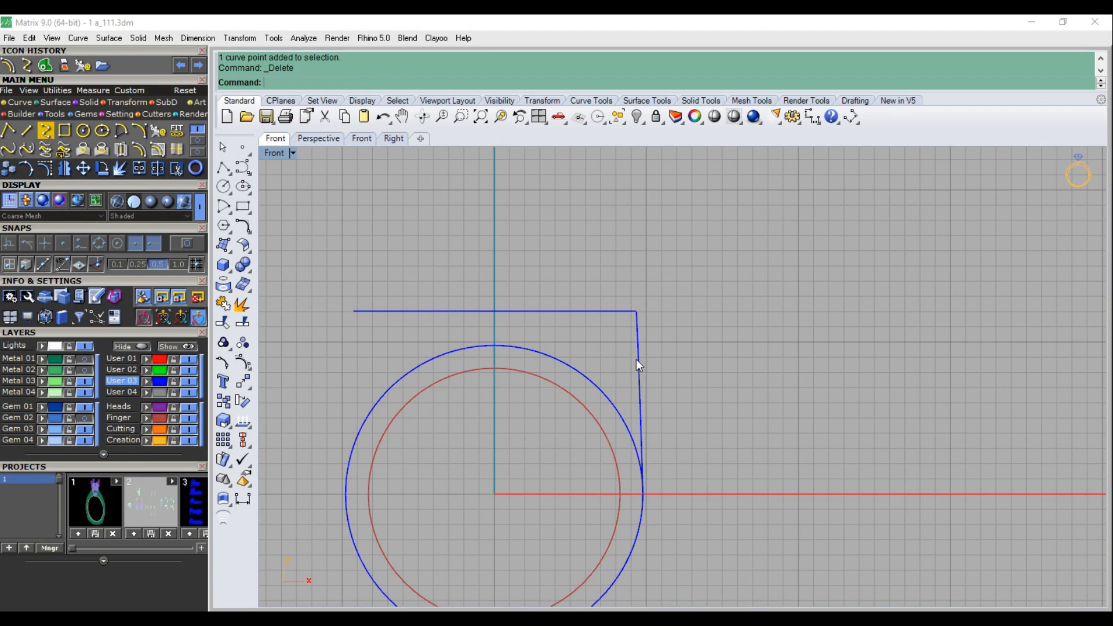
Mirror the side curve across the vertical axis through the origin, keeping the original
left_click(638, 363)
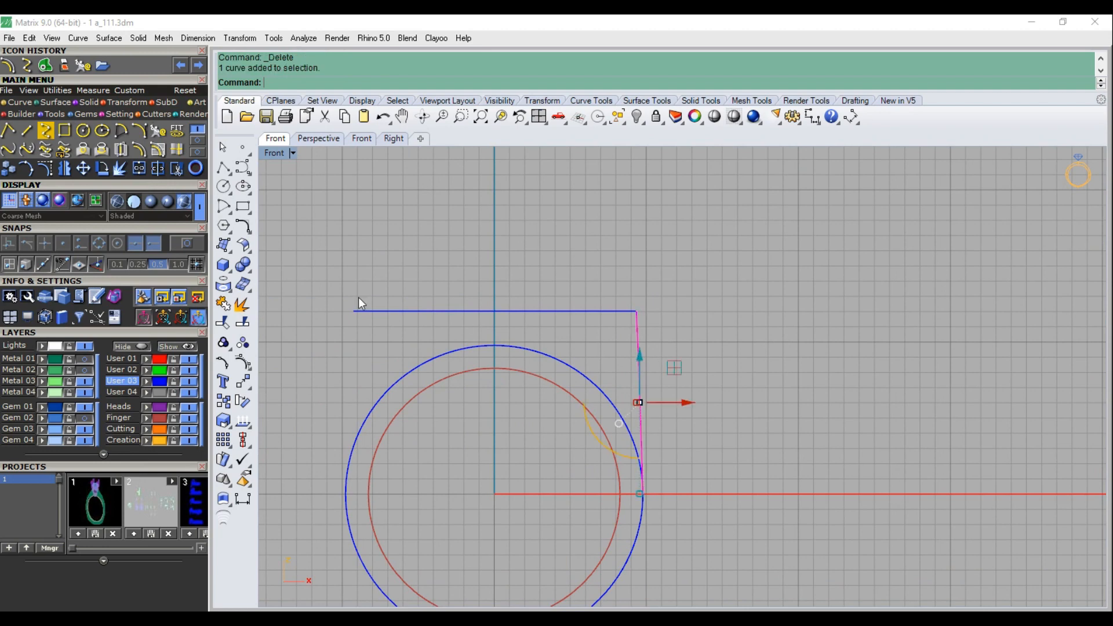
left_click(63, 169)
left_click(494, 216)
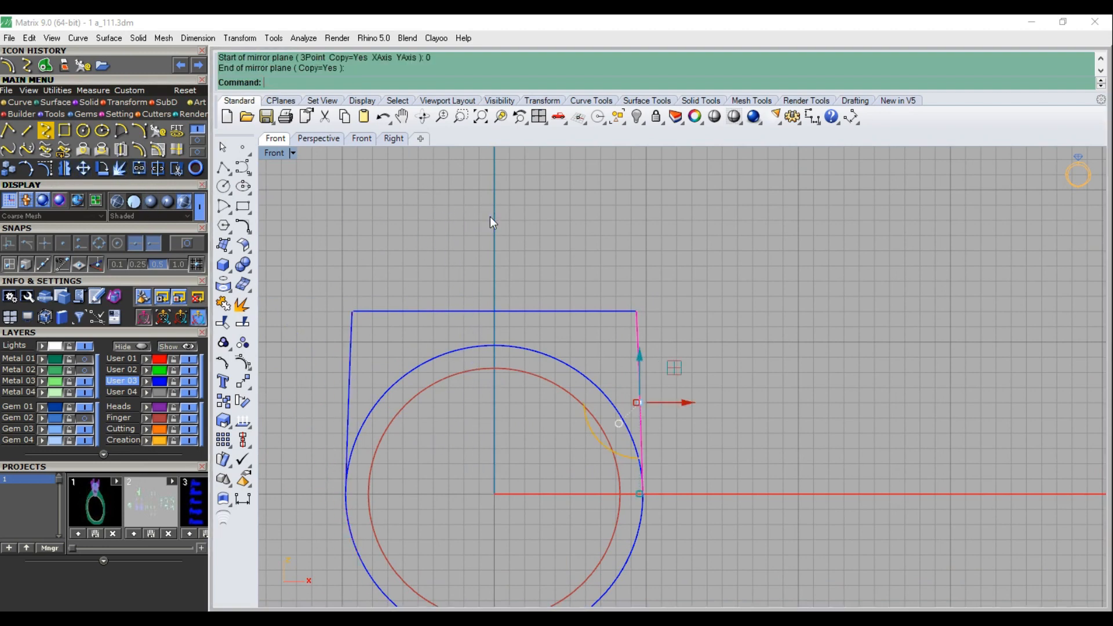
key("Escape")
scroll(548, 252, "down", 2)
scroll(427, 350, "up", 4)
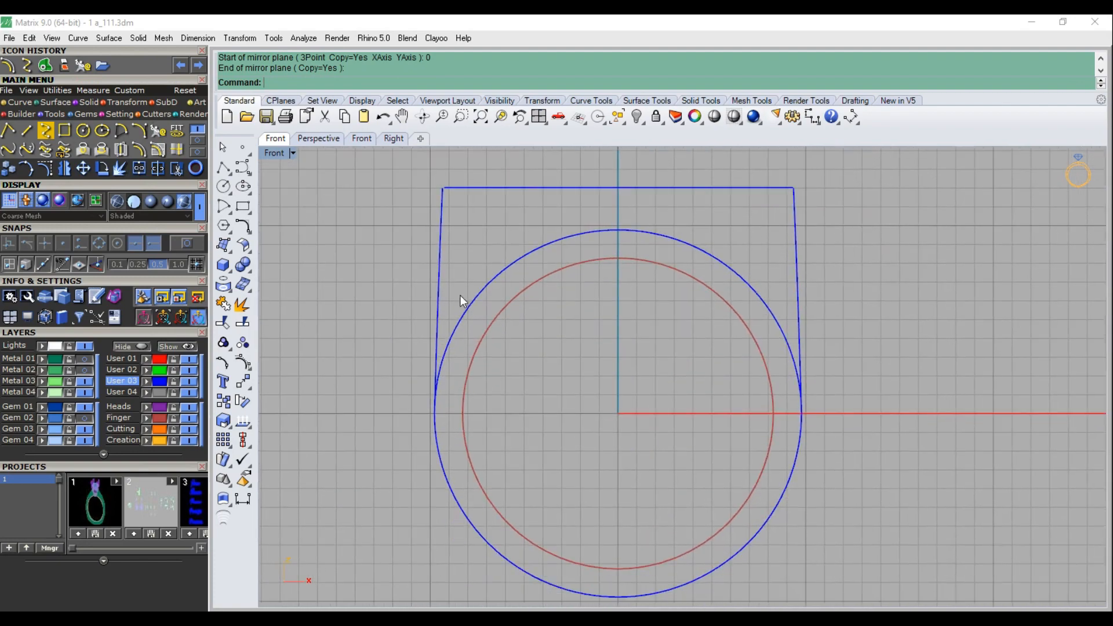
right_click_drag(764, 347, 699, 330)
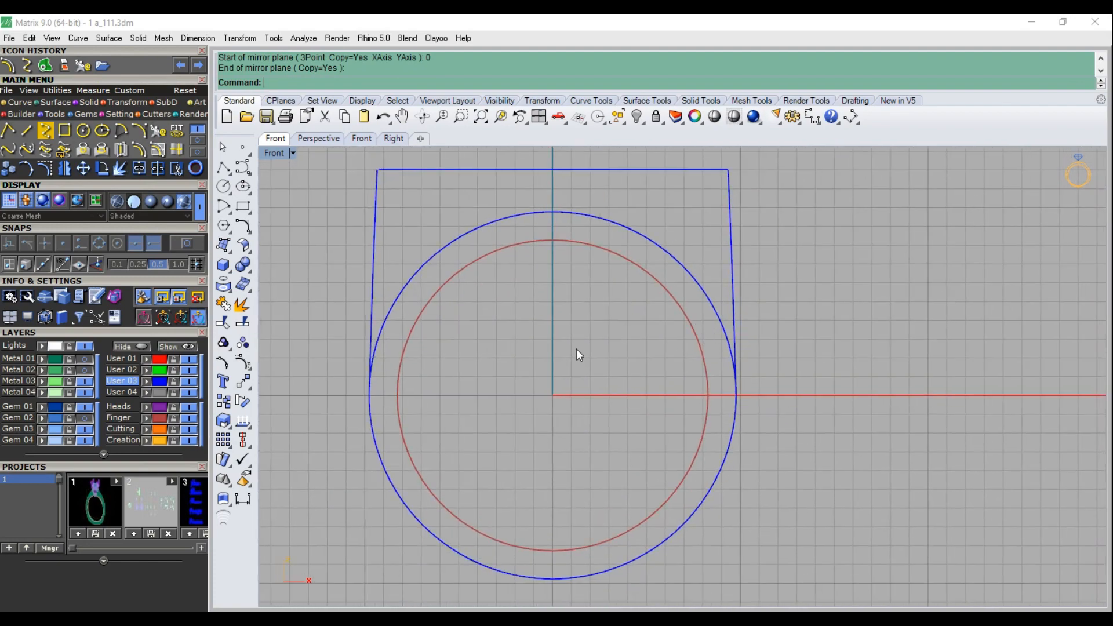
Draw a horizontal both-sides line centred at the origin, extending past the offset circle on each side
left_click(28, 134)
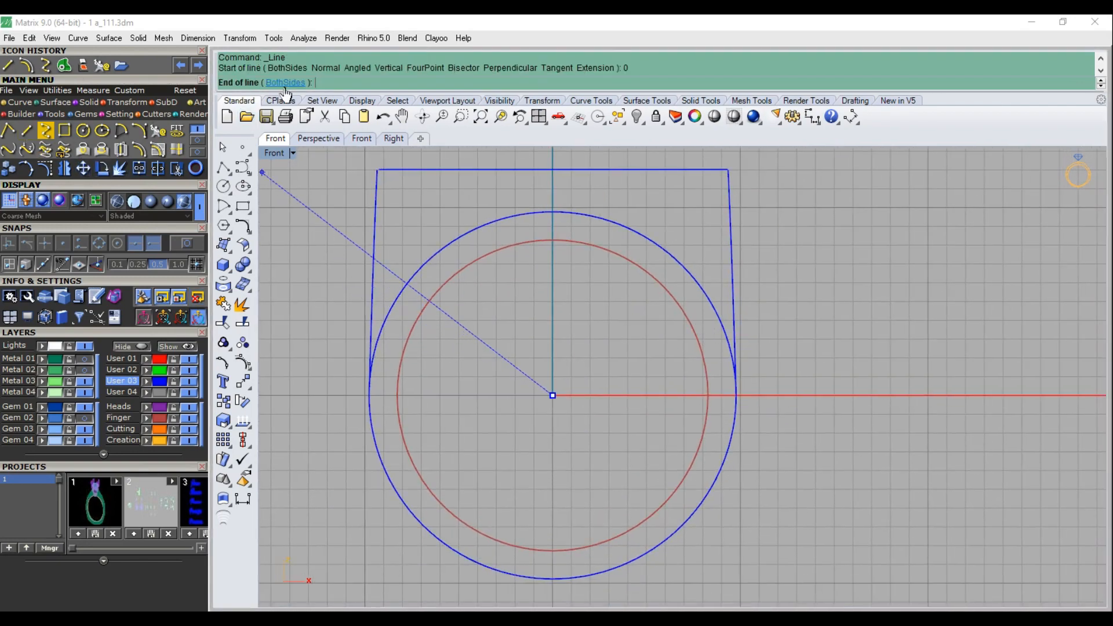
scroll(595, 342, "down", 2)
left_click(795, 378)
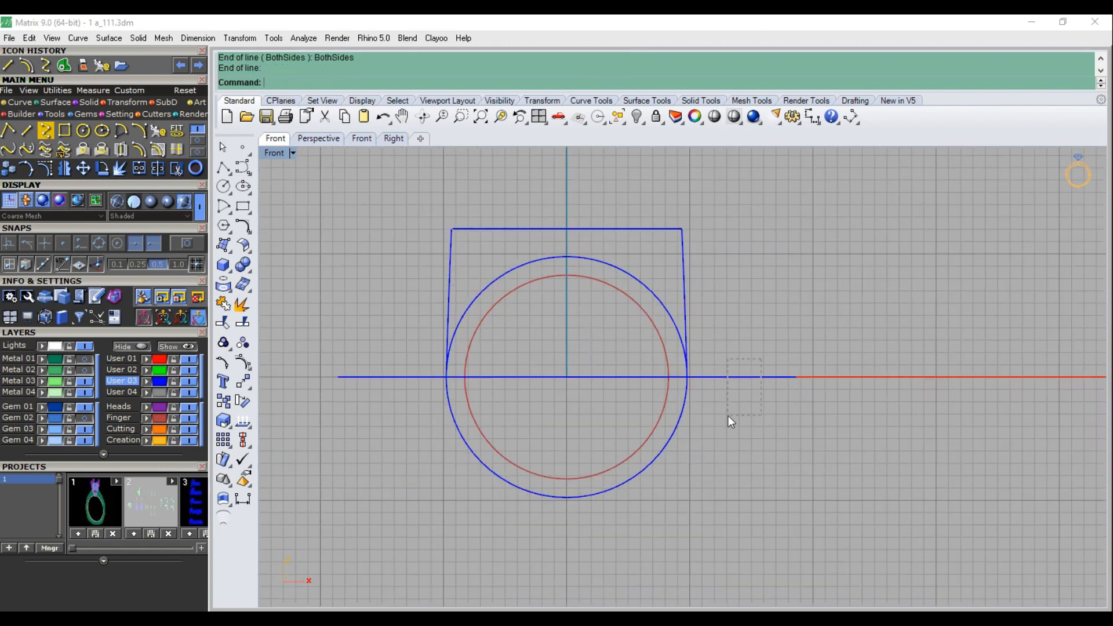
Trim away the upper half of the offset circle using the horizontal line as the cutter
left_click_drag(727, 415, 728, 415)
key("ctrl+t")
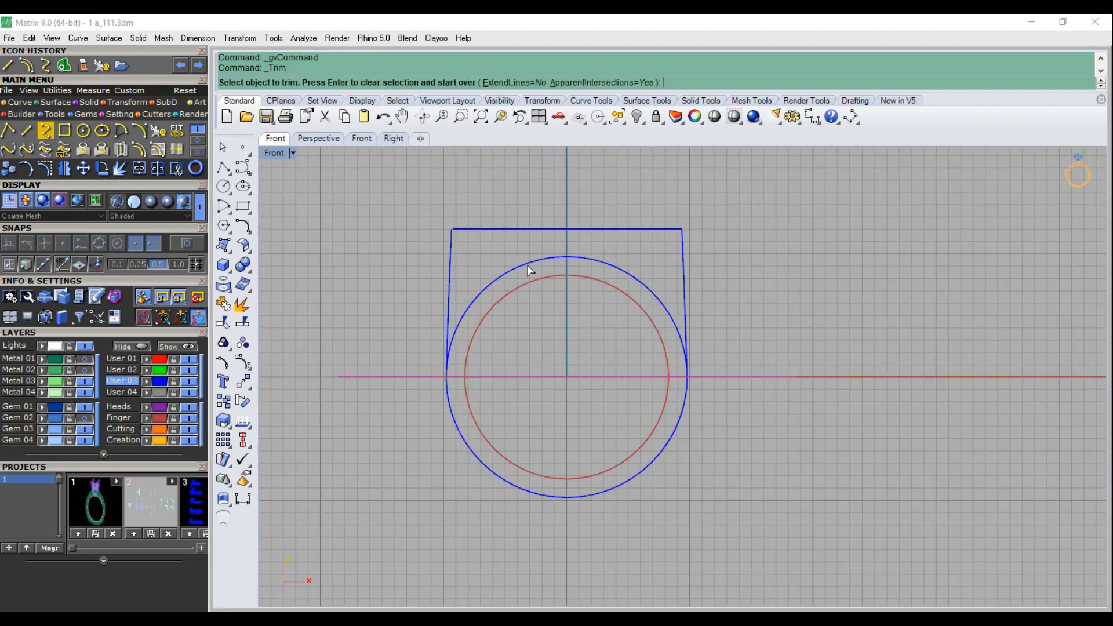
left_click(528, 263)
Enable object snaps and move the right side curve's lower end point onto the right end of the trimmed arc
scroll(685, 370, "up", 3)
scroll(686, 372, "up", 6)
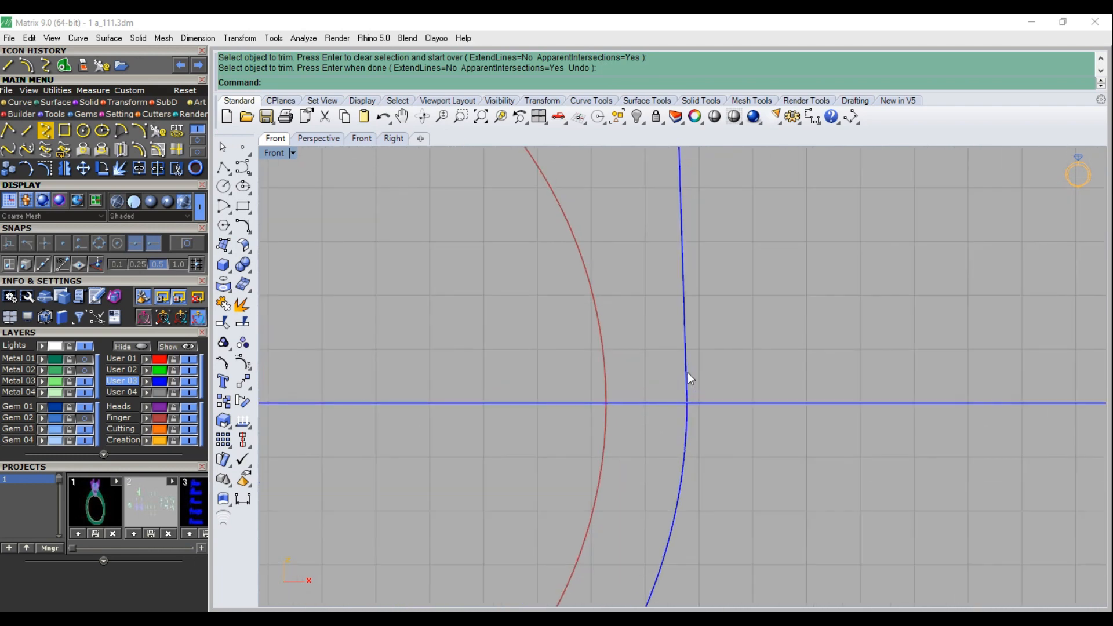
left_click(687, 402)
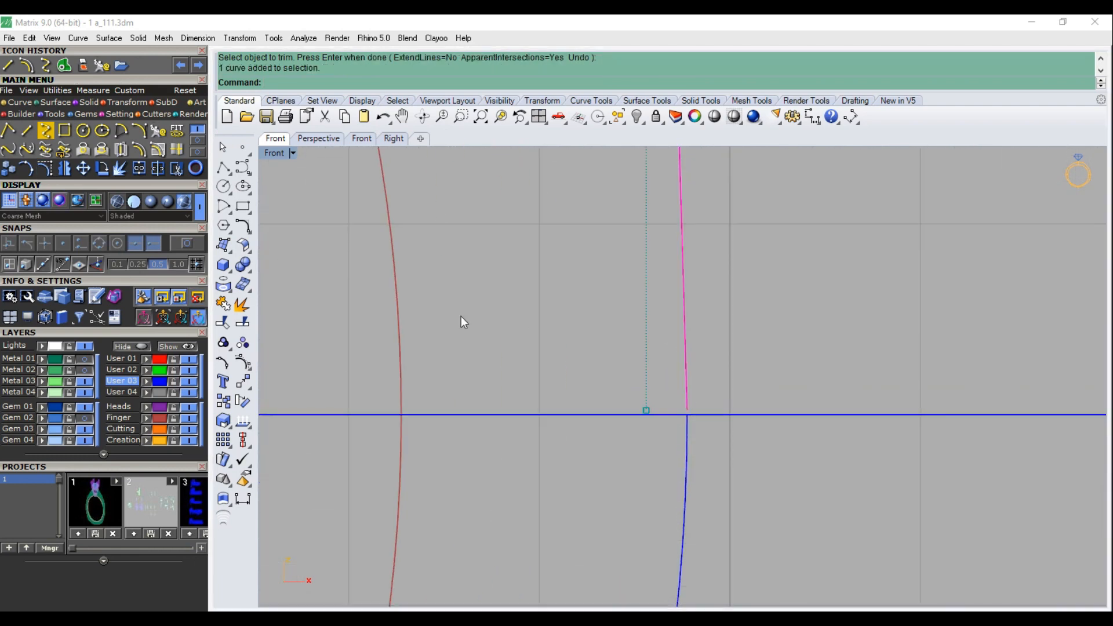
key("F10")
scroll(684, 406, "up", 4)
left_click_drag(678, 399, 238, 255)
left_click(192, 243)
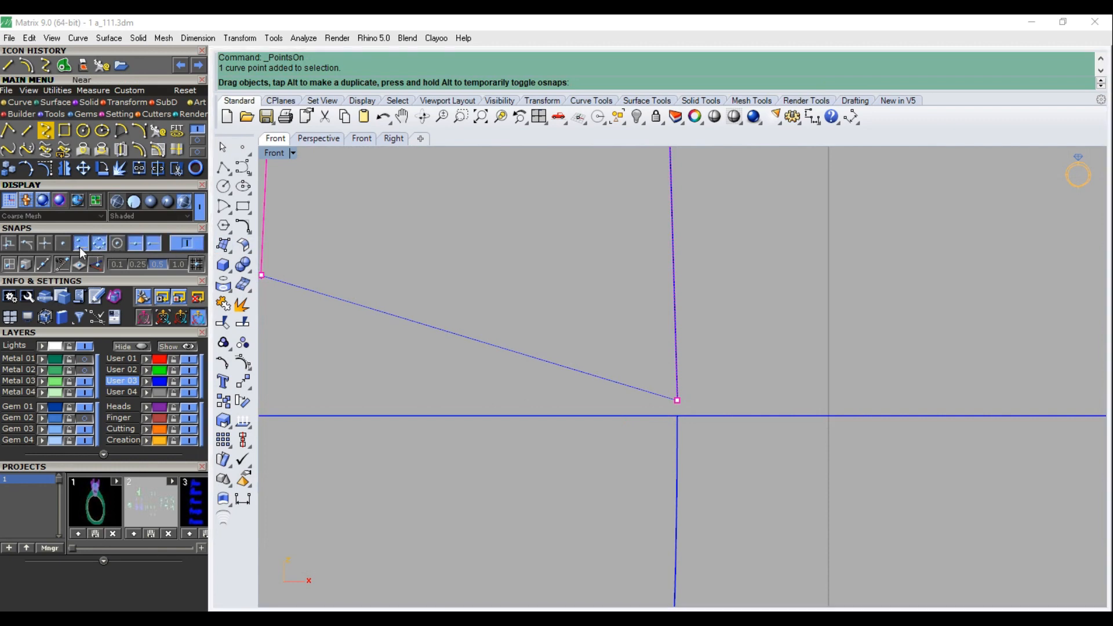
left_click(47, 243)
left_click(677, 415)
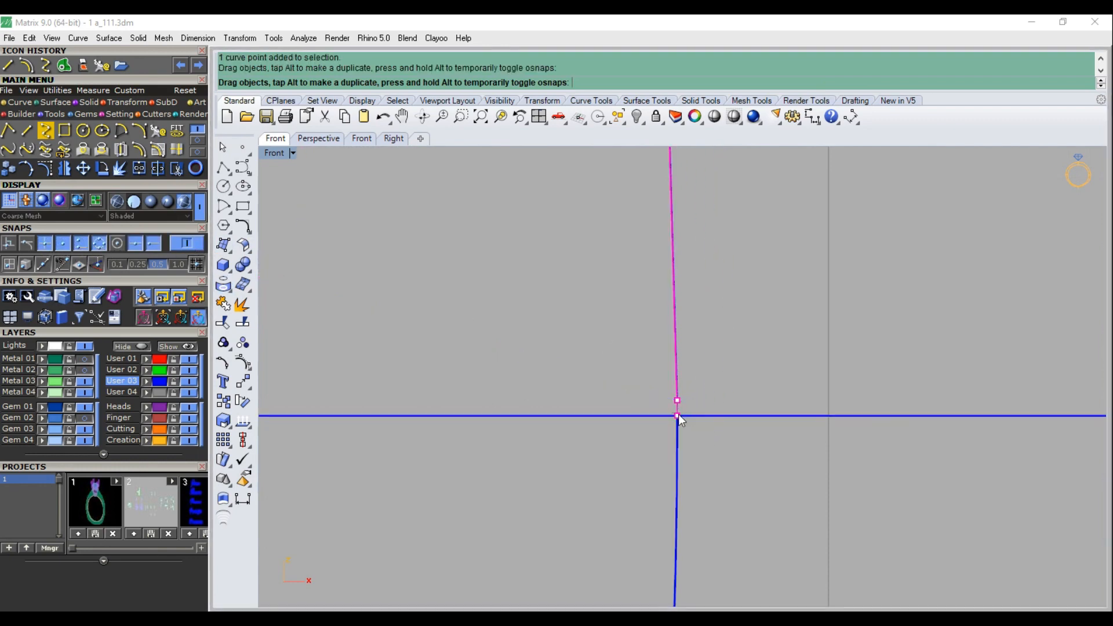
Show the left side curve's control points and snap its lower end point onto the left end of the arc
scroll(733, 388, "down", 6)
scroll(803, 388, "down", 10)
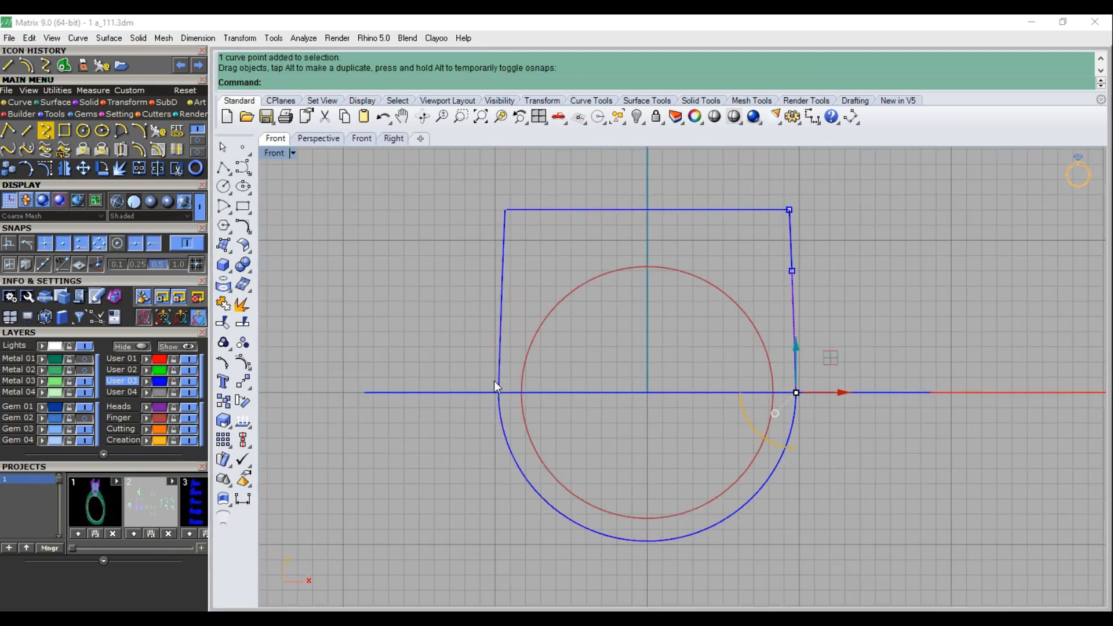
scroll(494, 382, "up", 8)
scroll(493, 395, "up", 7)
left_click(492, 396)
key("F10")
scroll(487, 428, "up", 7)
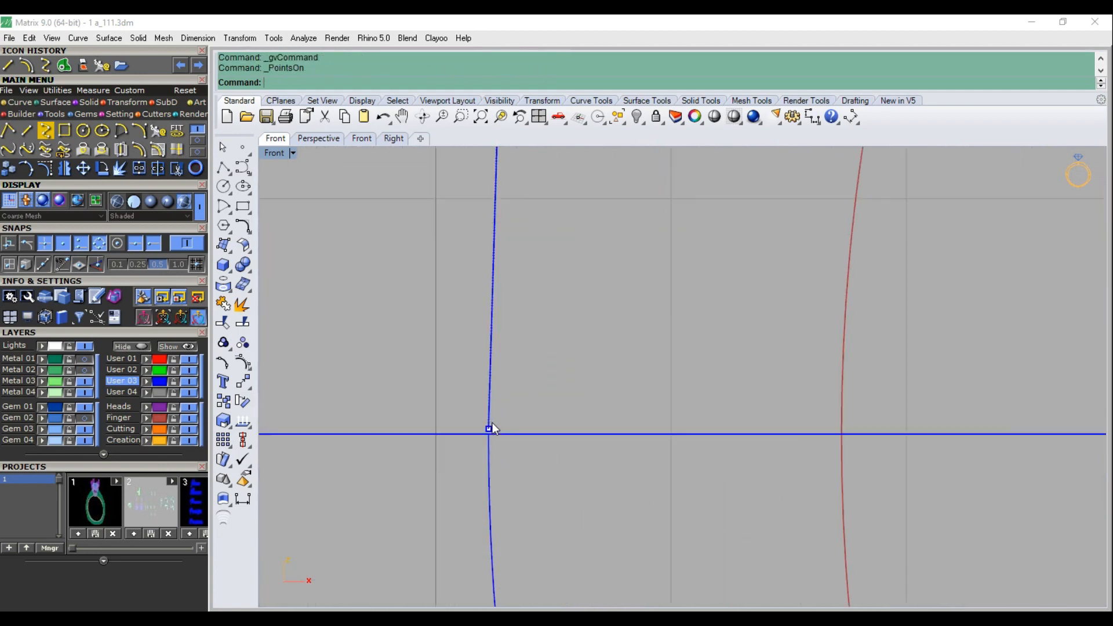
left_click(485, 432)
scroll(479, 417, "down", 4)
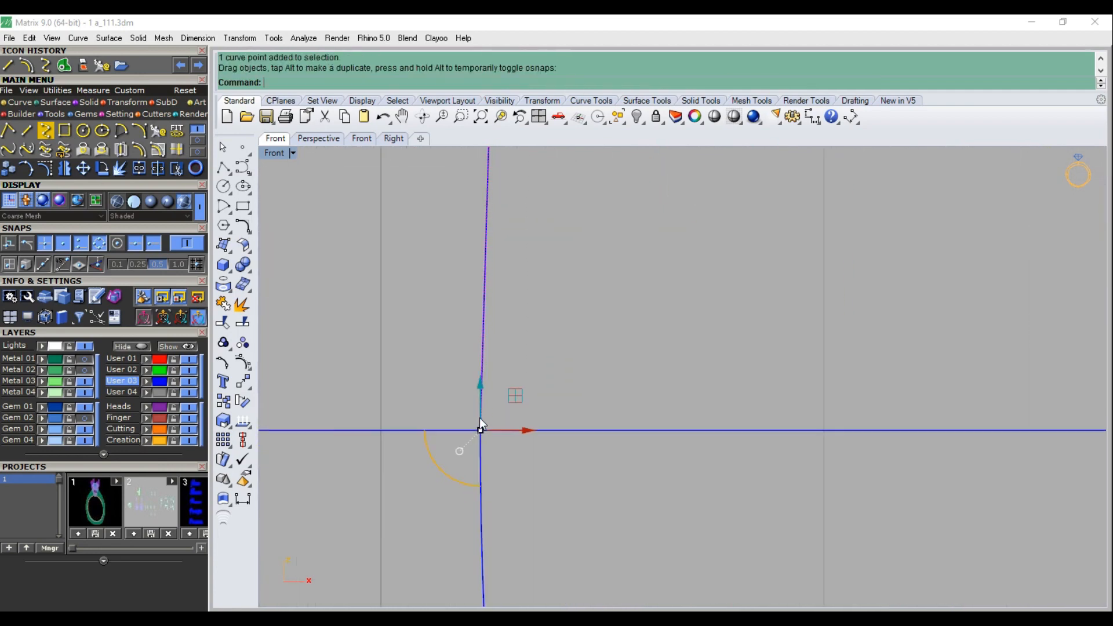
Delete the horizontal cutting line through the origin
scroll(504, 423, "down", 6)
left_click(590, 421)
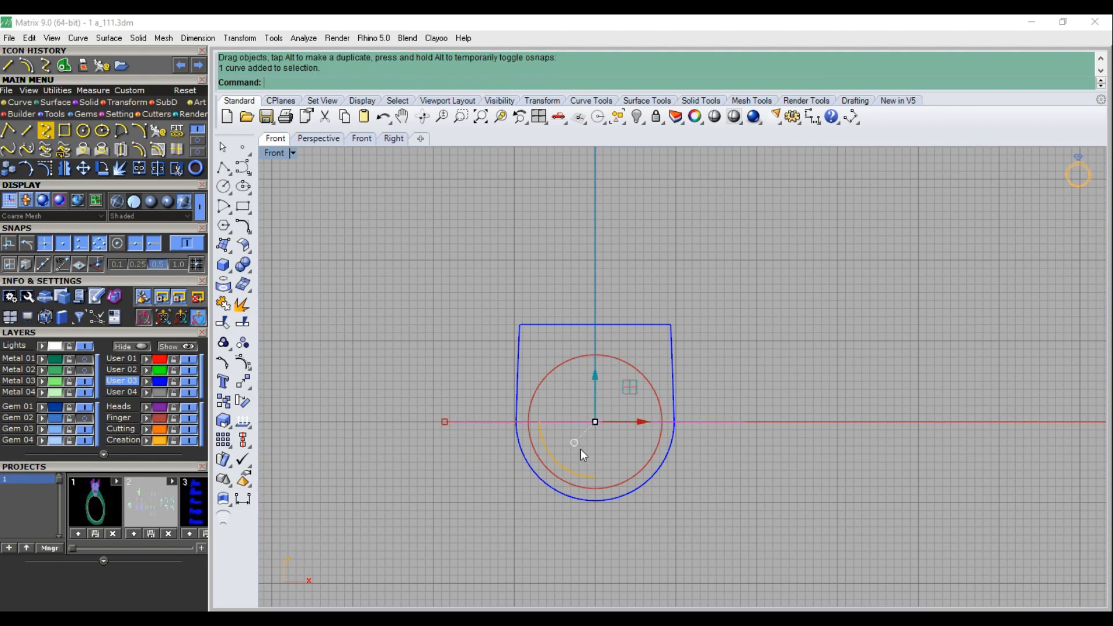
left_click(582, 452)
Join the two side curves with the lower arc, leaving out the top line
left_click(674, 399)
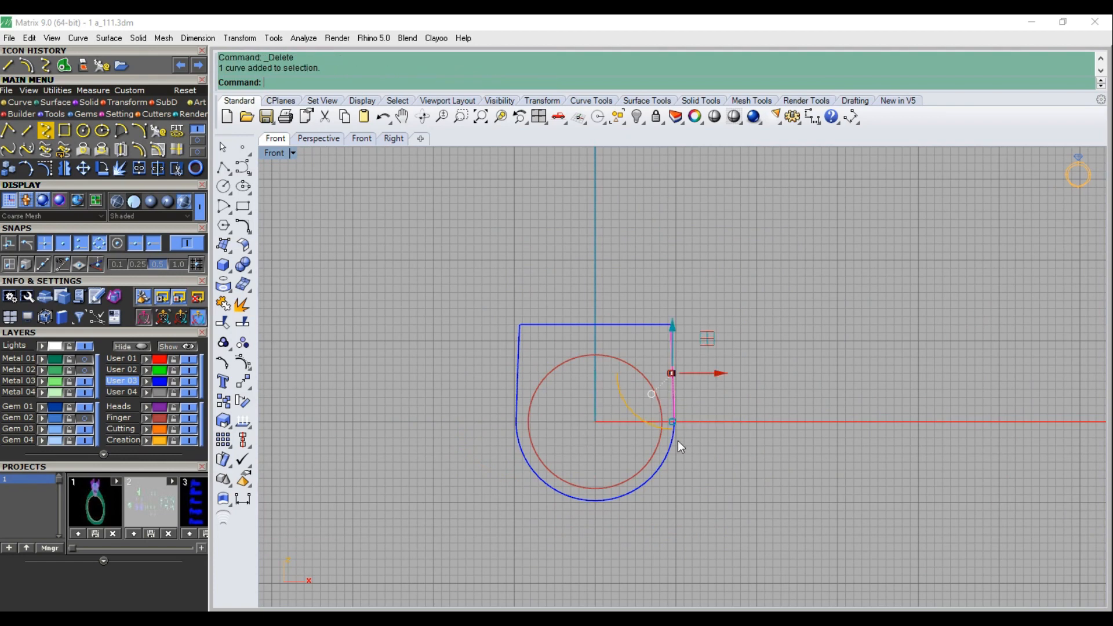
left_click(139, 168)
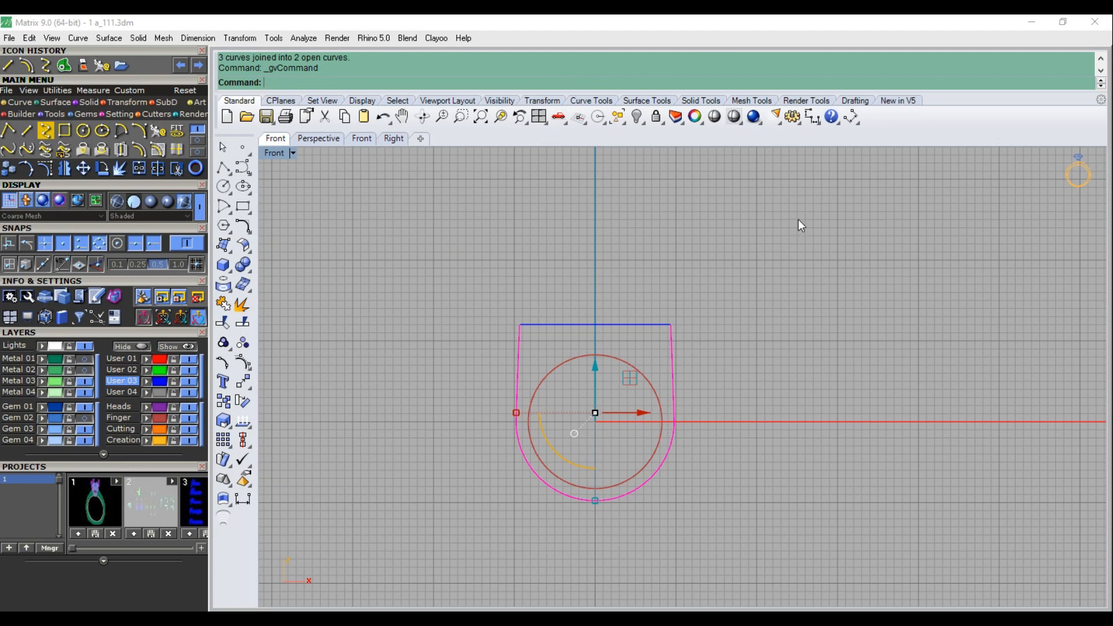
left_click(139, 168)
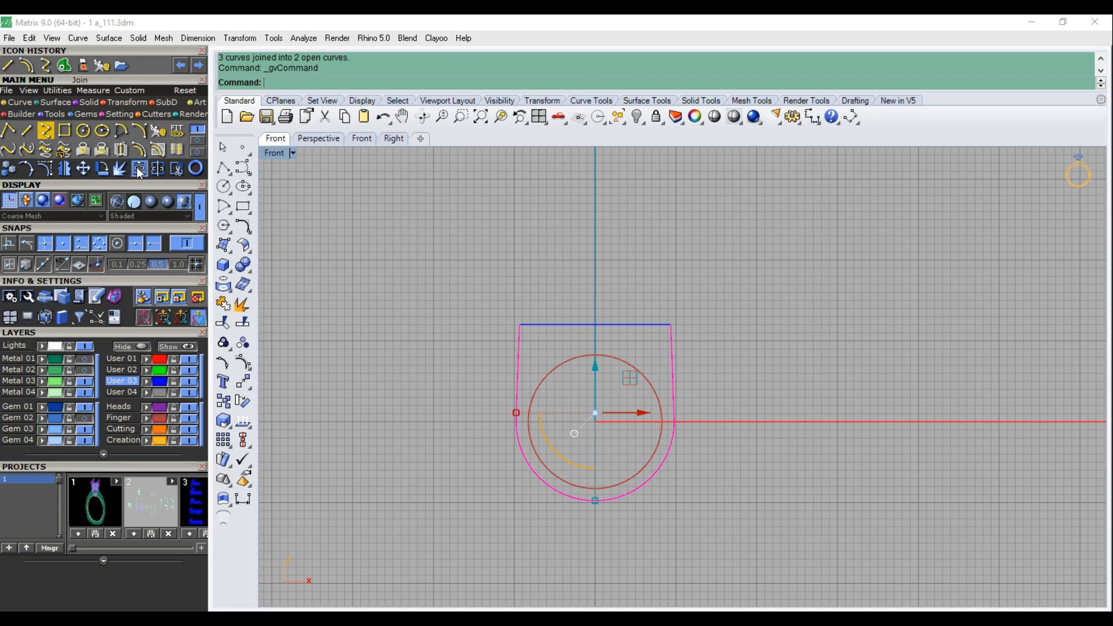
Try to join the right side curve to the left side and arc curve
left_click(517, 353)
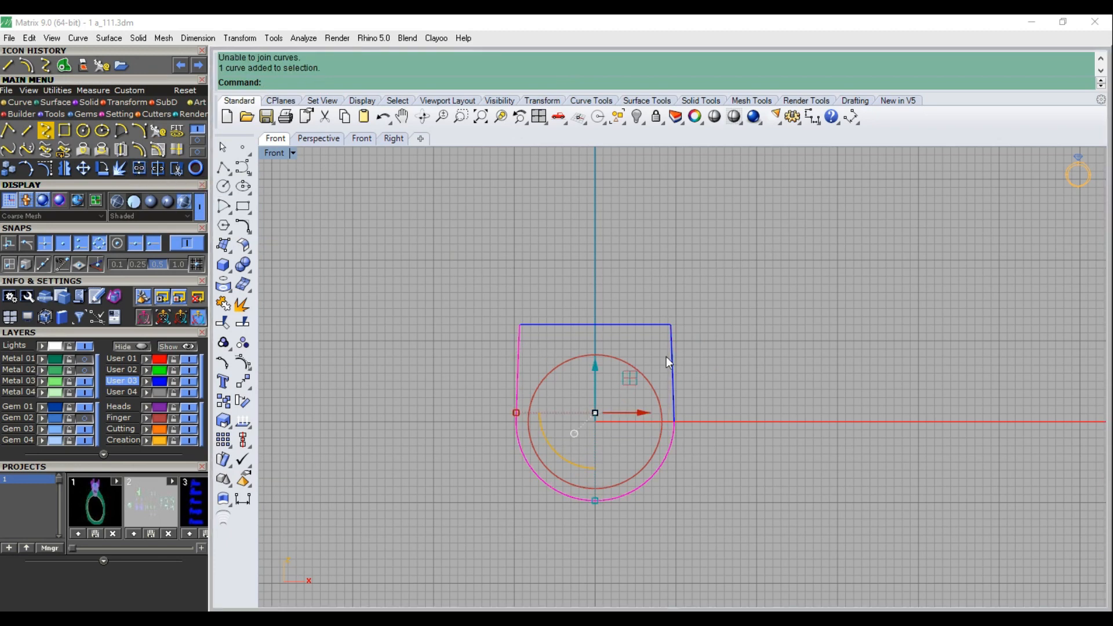
scroll(670, 419, "up", 6)
scroll(684, 416, "up", 2)
left_click(675, 412)
scroll(676, 415, "up", 3)
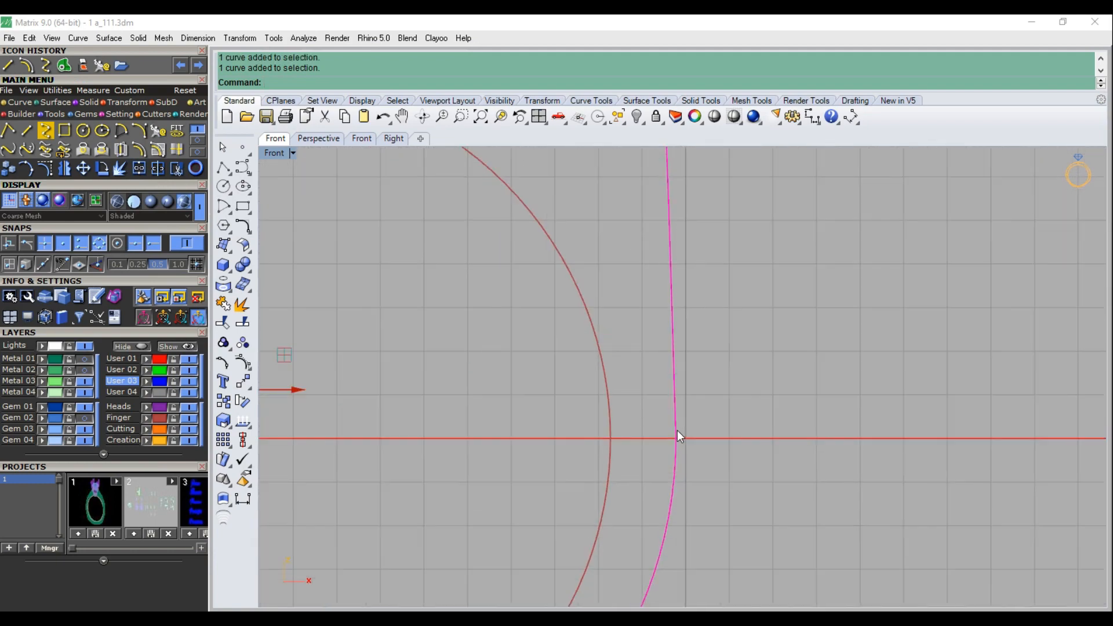
left_click(140, 169)
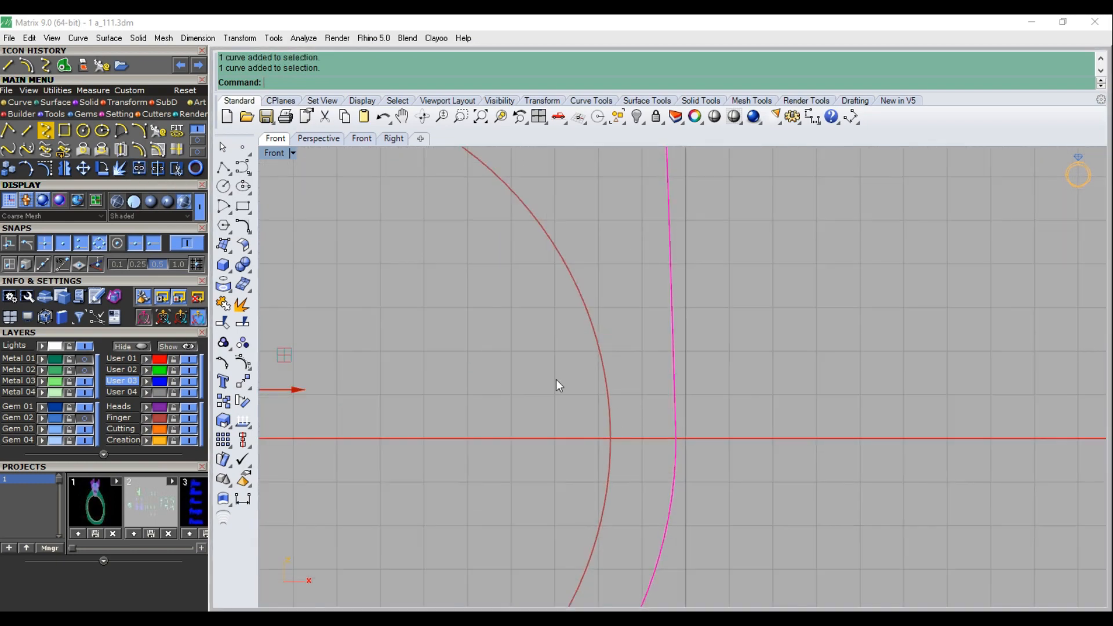
Show the right side curve's control points and snap its lower end point onto the right end of the arc
left_click(678, 420)
scroll(678, 421, "up", 8)
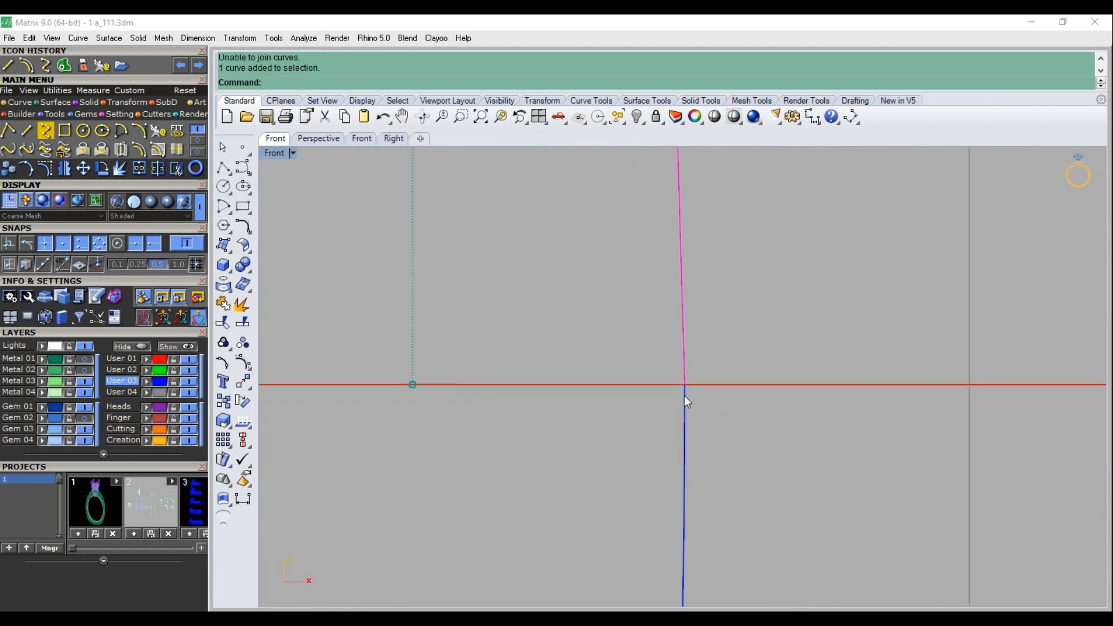
left_click(460, 117)
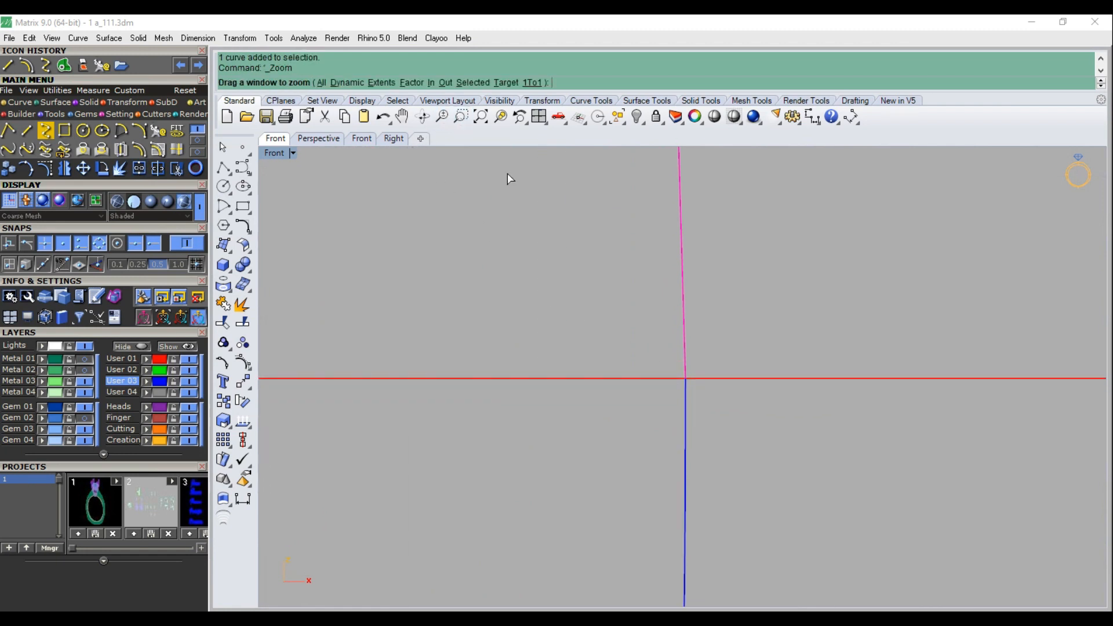
left_click_drag(670, 386, 697, 370)
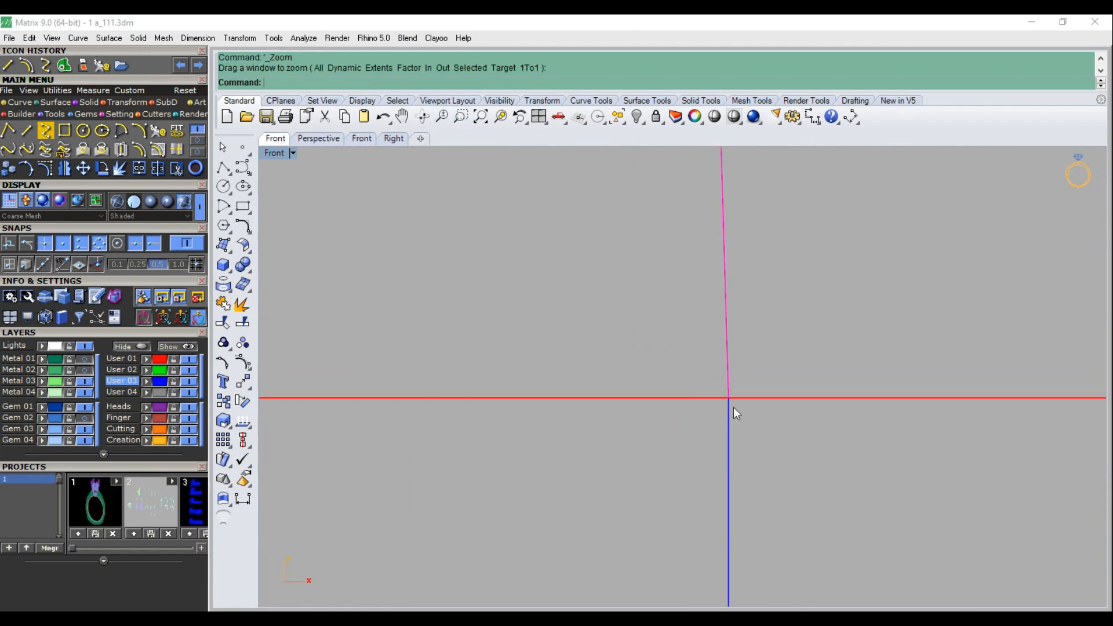
left_click(45, 168)
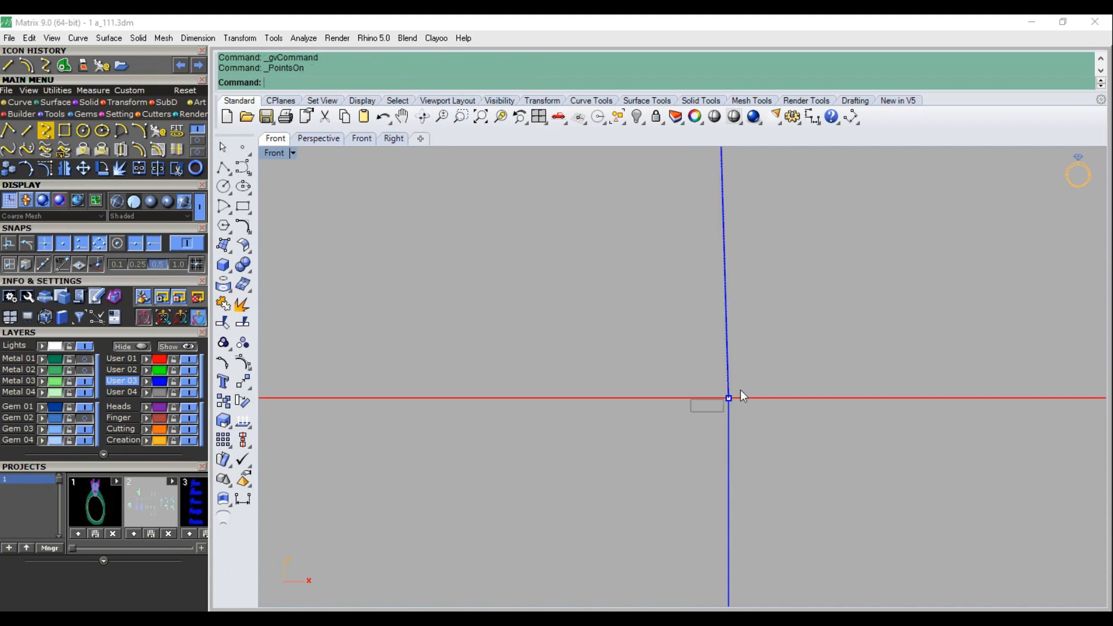
left_click(728, 398)
left_click_drag(764, 364, 656, 297)
left_click_drag(623, 331, 728, 393)
key("Escape")
key("Escape")
Join the right side curve to the left side and arc curve as one open shank curve
scroll(732, 402, "down", 7)
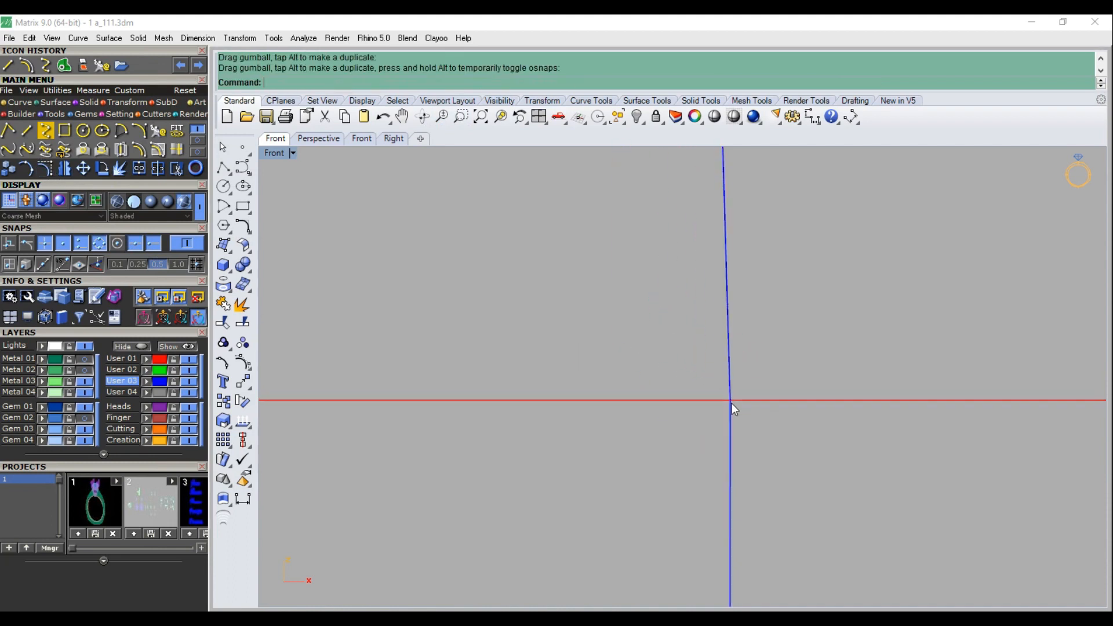
scroll(726, 406, "down", 10)
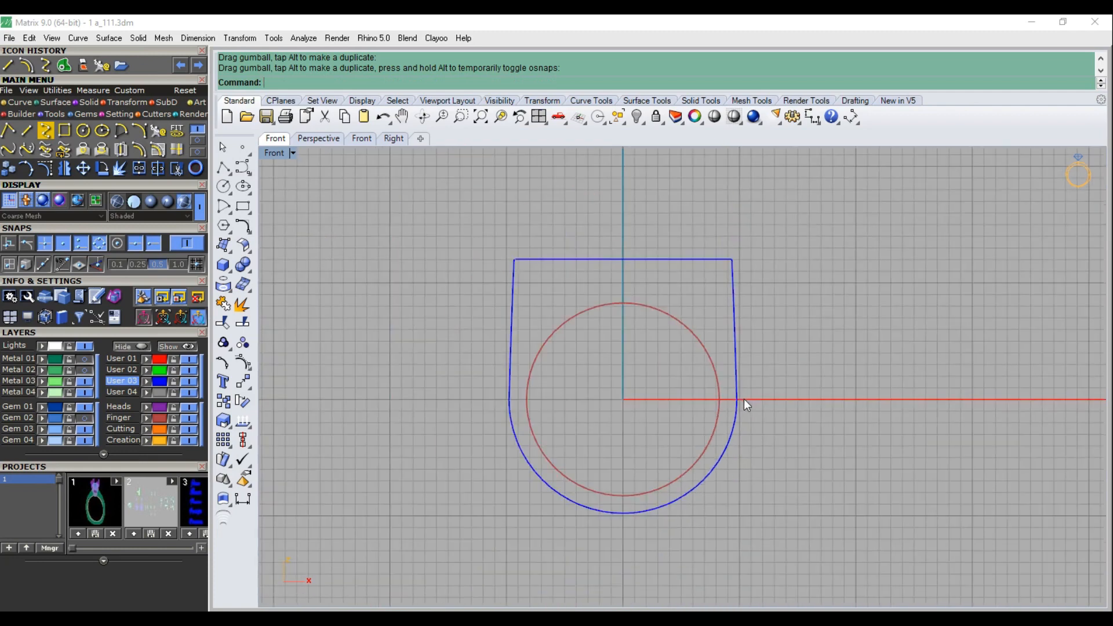
left_click(737, 401)
left_click(138, 168)
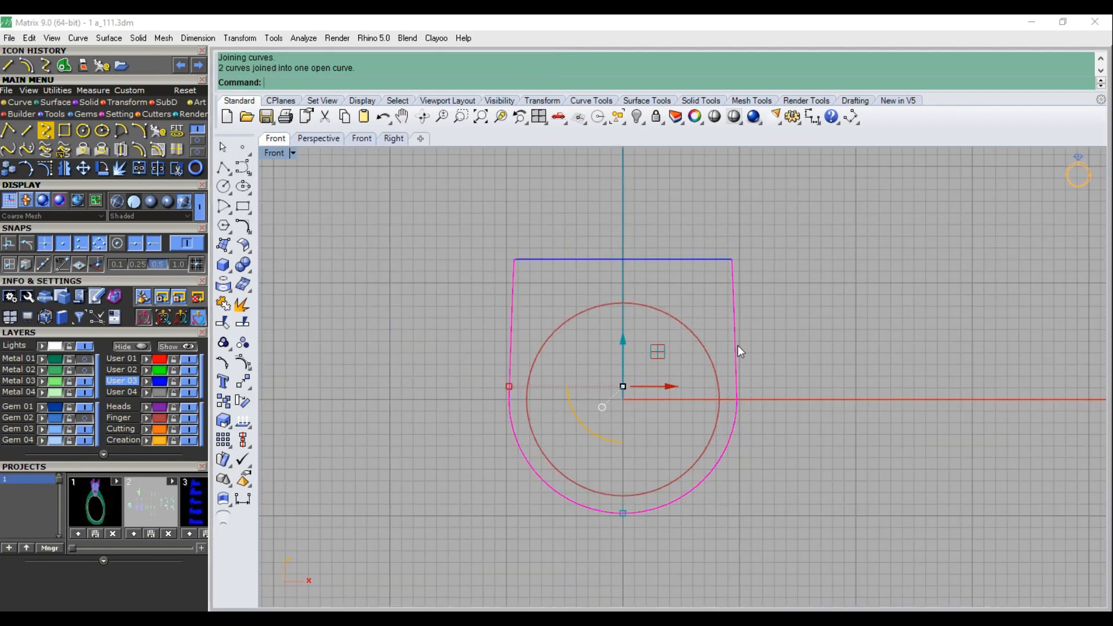
Rebuild the joined shank curve with 50 points and briefly show its control points
left_click(158, 131)
left_click_drag(876, 198, 846, 197)
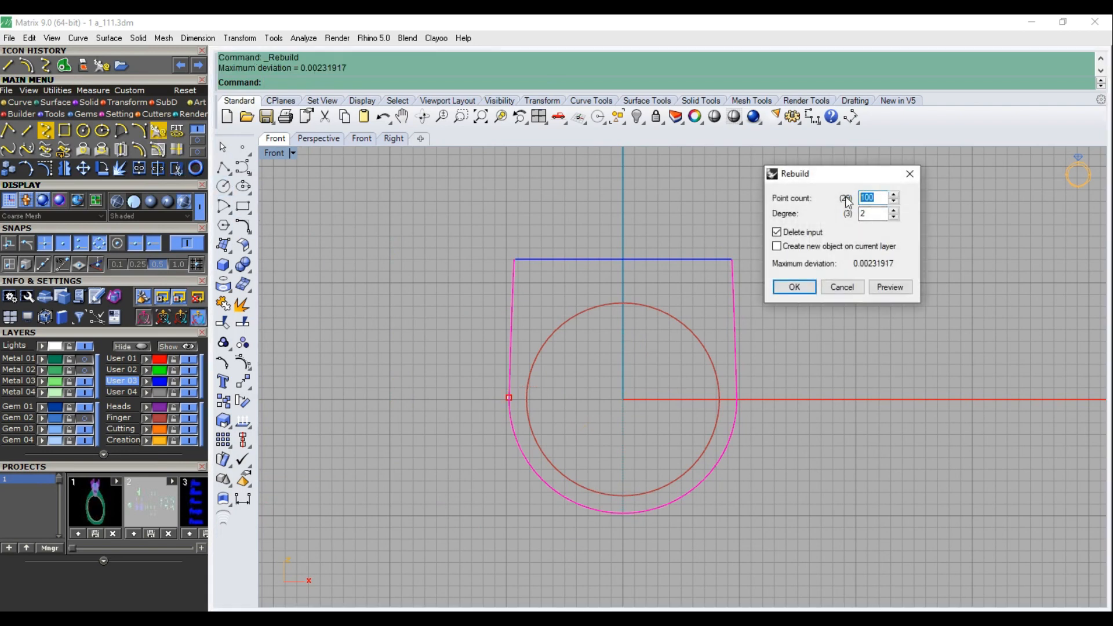
type("50")
key("Return")
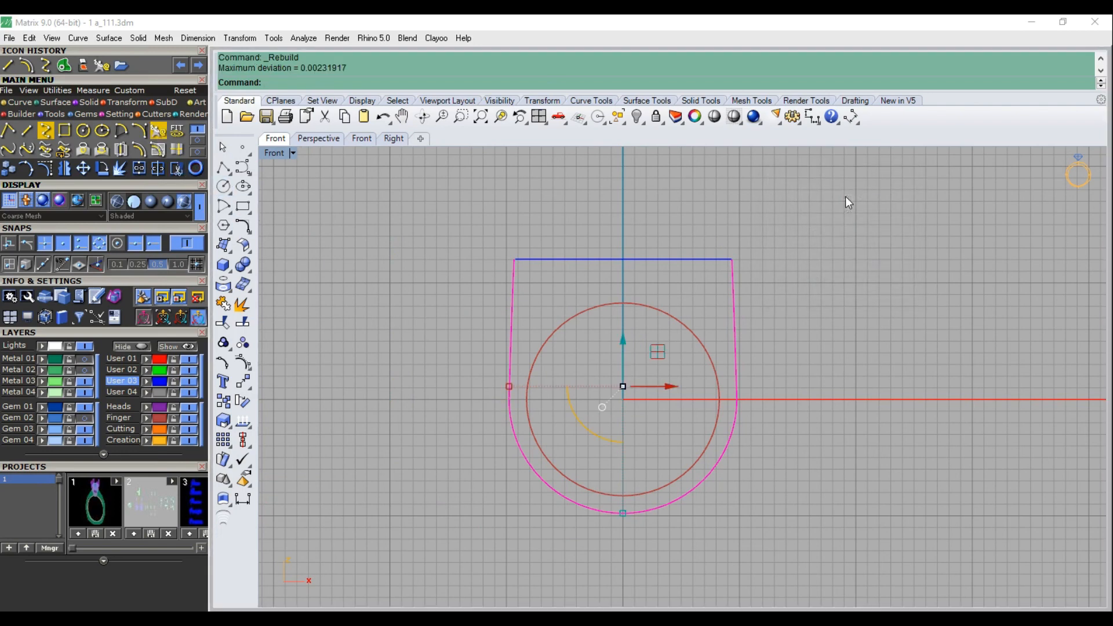
left_click(46, 169)
key("Escape")
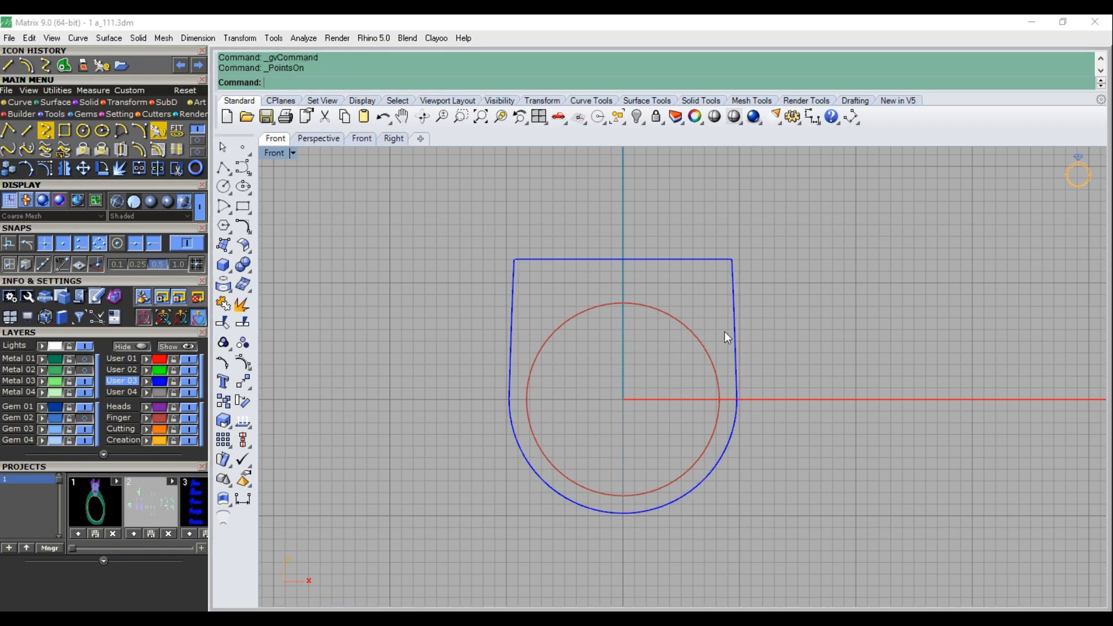
Compare the rebuilt shank curve with the ring top outlines in perspective, and hide it in the top view
left_click(735, 333)
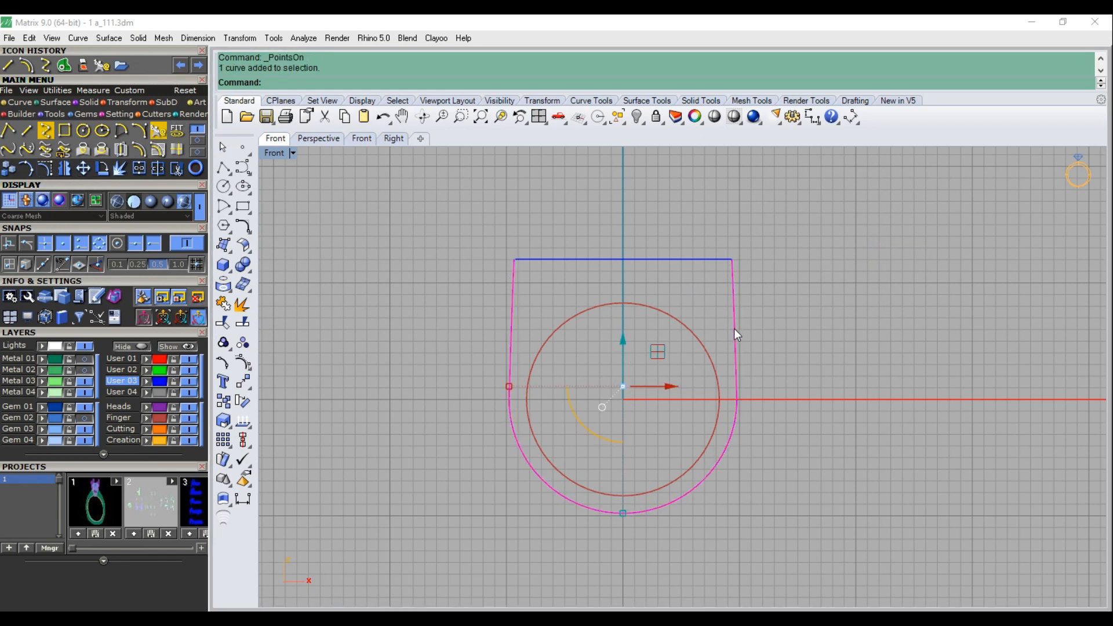
key("F5")
key("F8")
right_click_drag(733, 357, 697, 349)
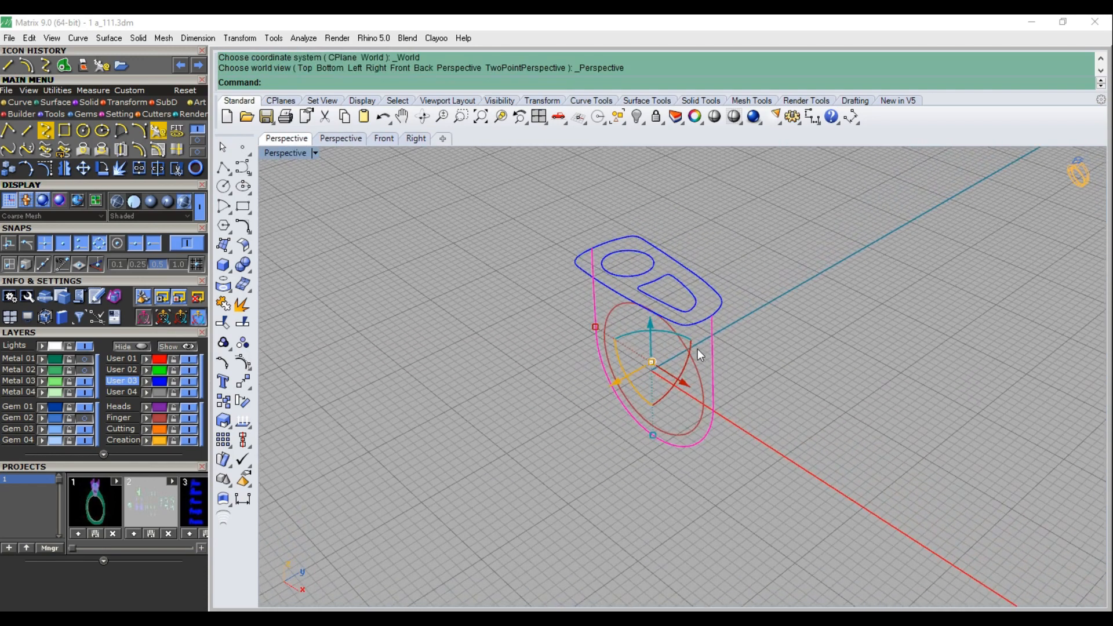
scroll(709, 325, "up", 3)
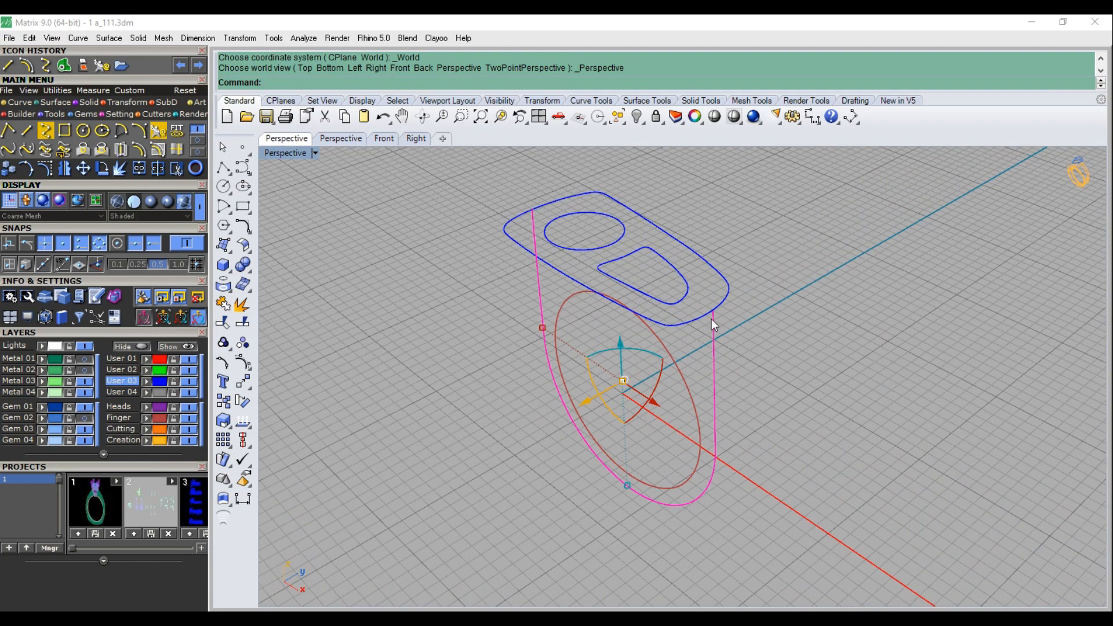
scroll(711, 319, "up", 2)
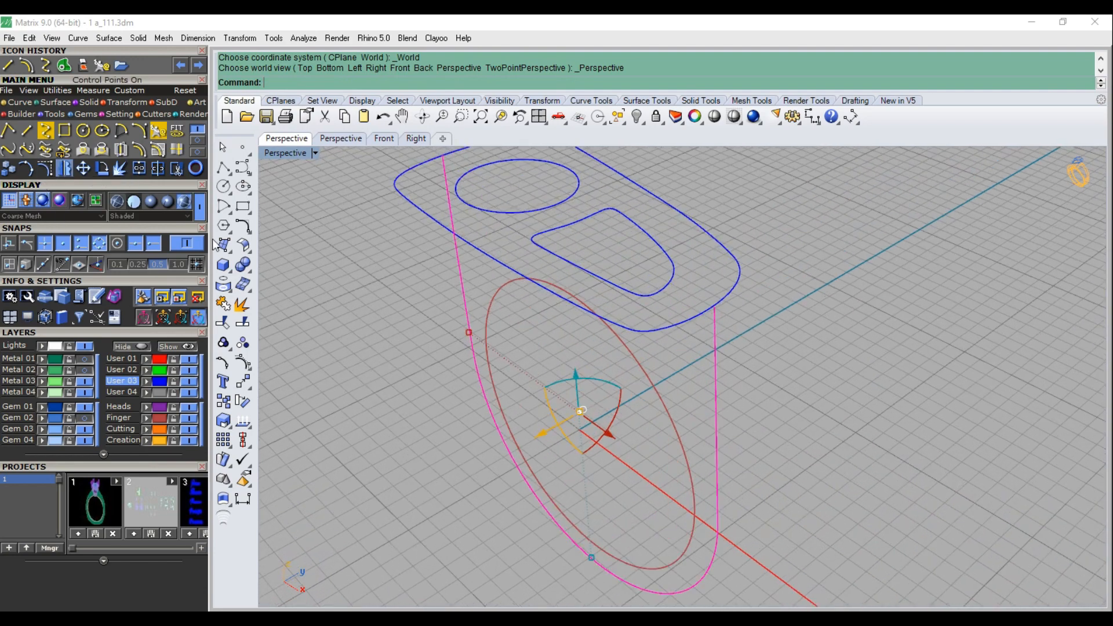
right_click_drag(377, 295, 585, 356)
key("ctrl+F1")
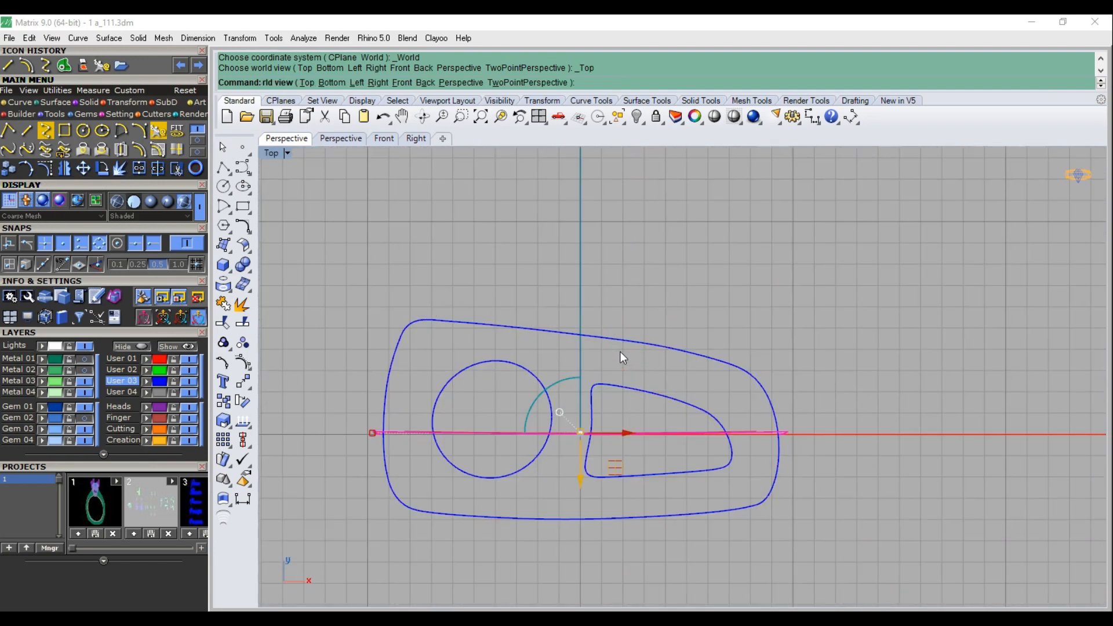
scroll(633, 336, "down", 5)
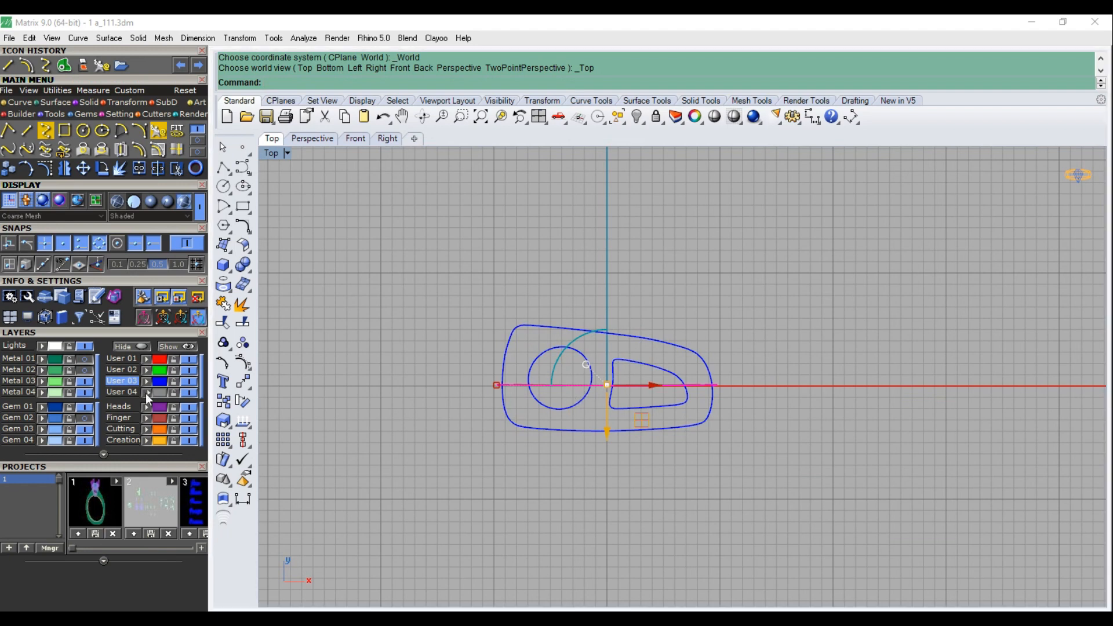
key("Escape")
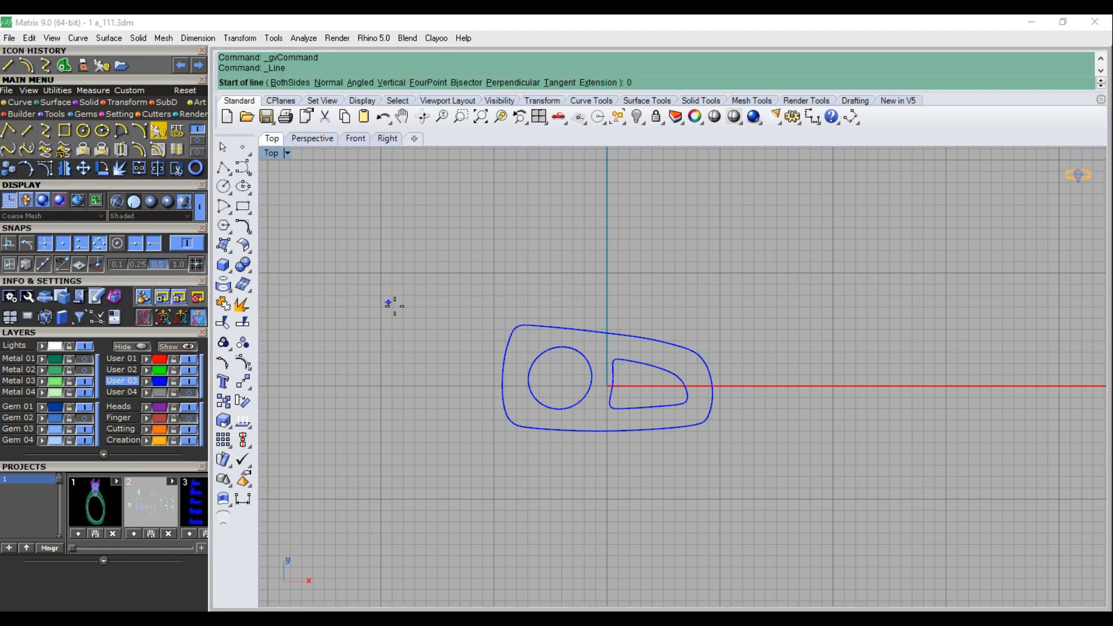
Draw a horizontal and a vertical both-sides line through the origin, each extending past the outer outline
type("0")
key("Return")
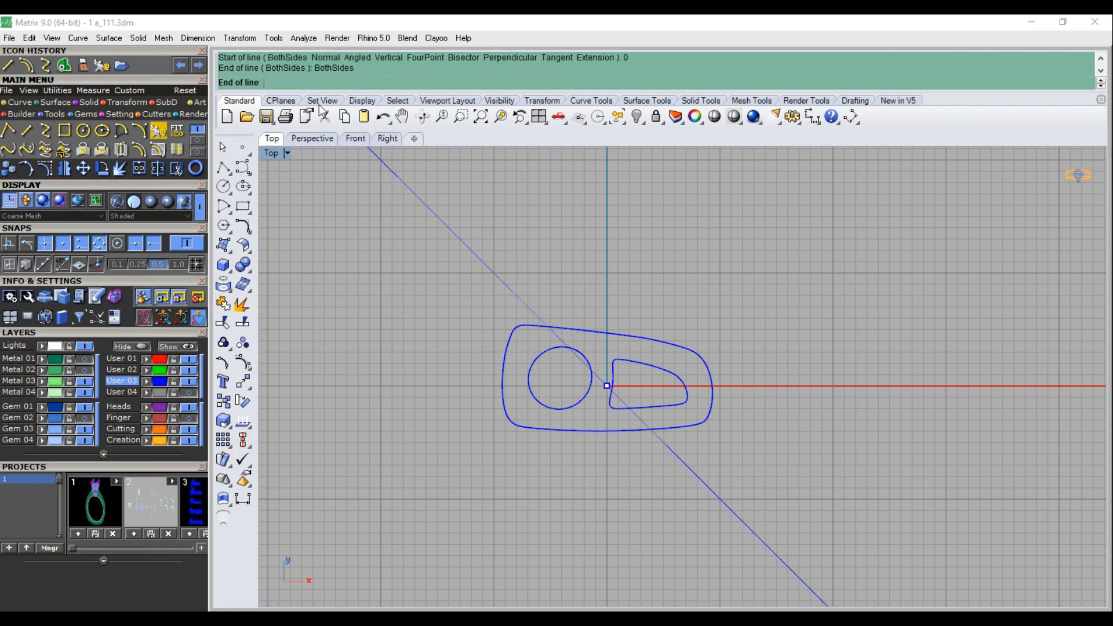
left_click(359, 346)
right_click(558, 307)
type("0")
key("Return")
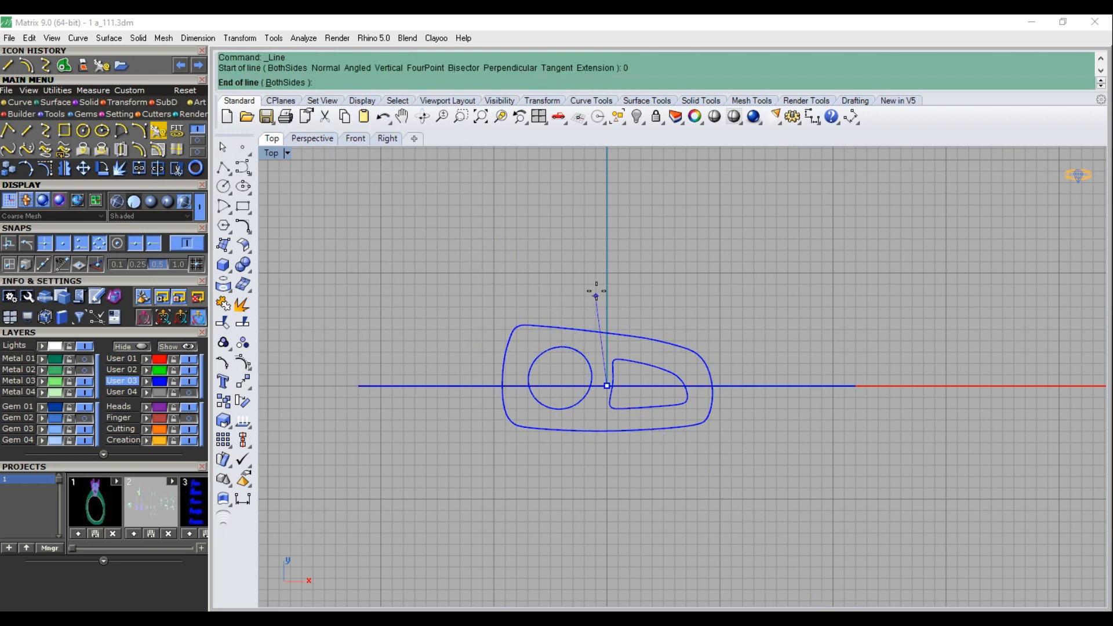
left_click(291, 82)
left_click(582, 225)
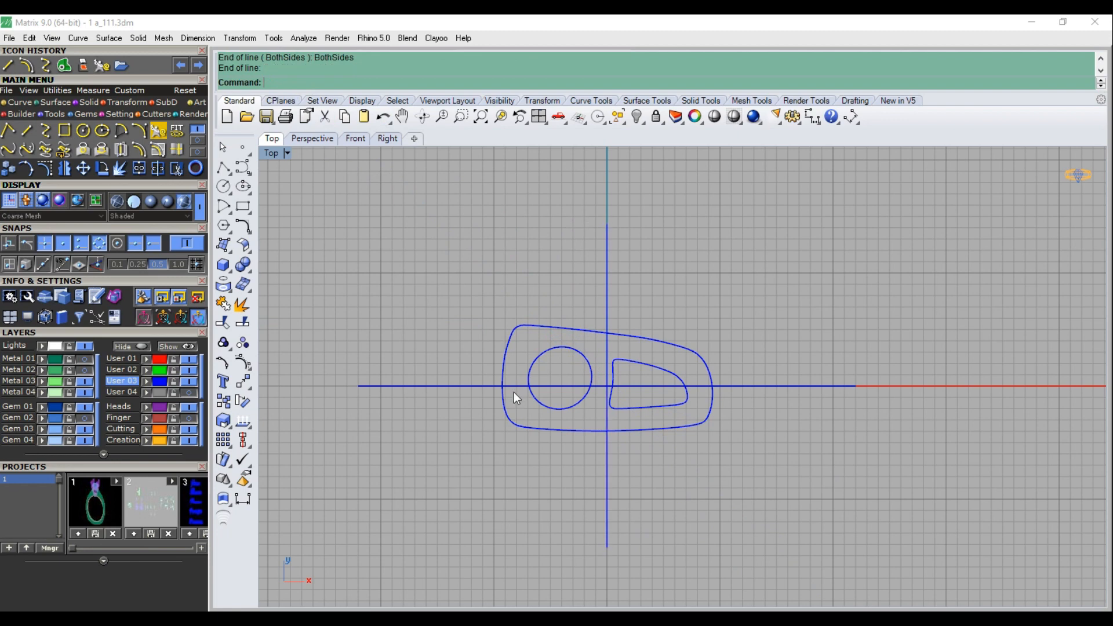
Try to split the outer outline of the ring top with the horizontal line, and undo the deletion
scroll(513, 389, "up", 2)
left_click(508, 379)
left_click(502, 360)
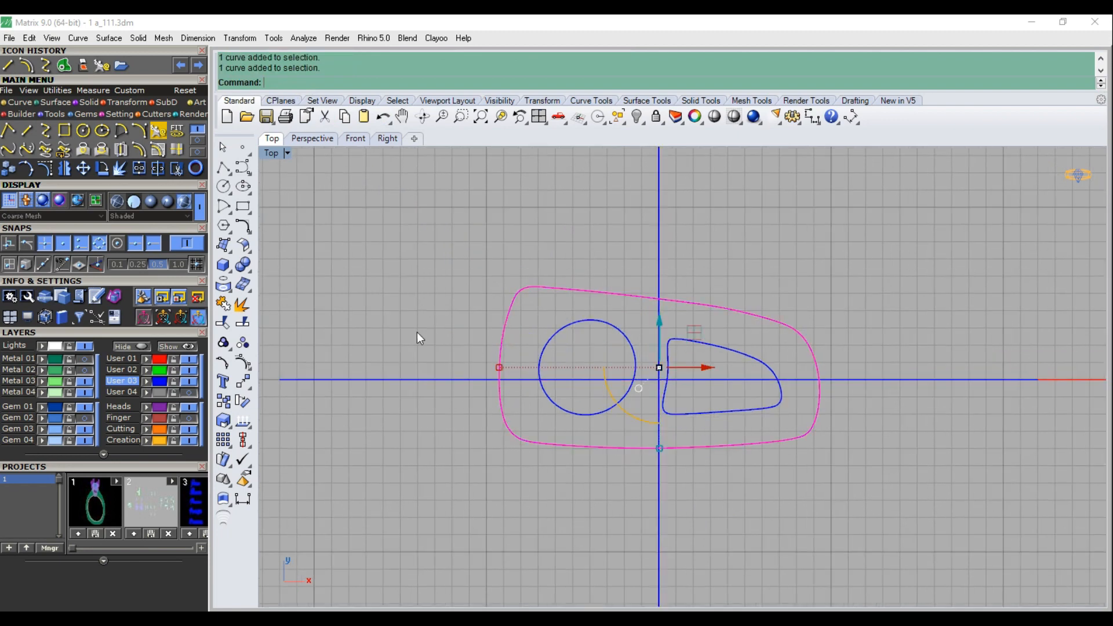
key("ctrl+shift+s")
left_click(486, 379)
right_click(486, 376)
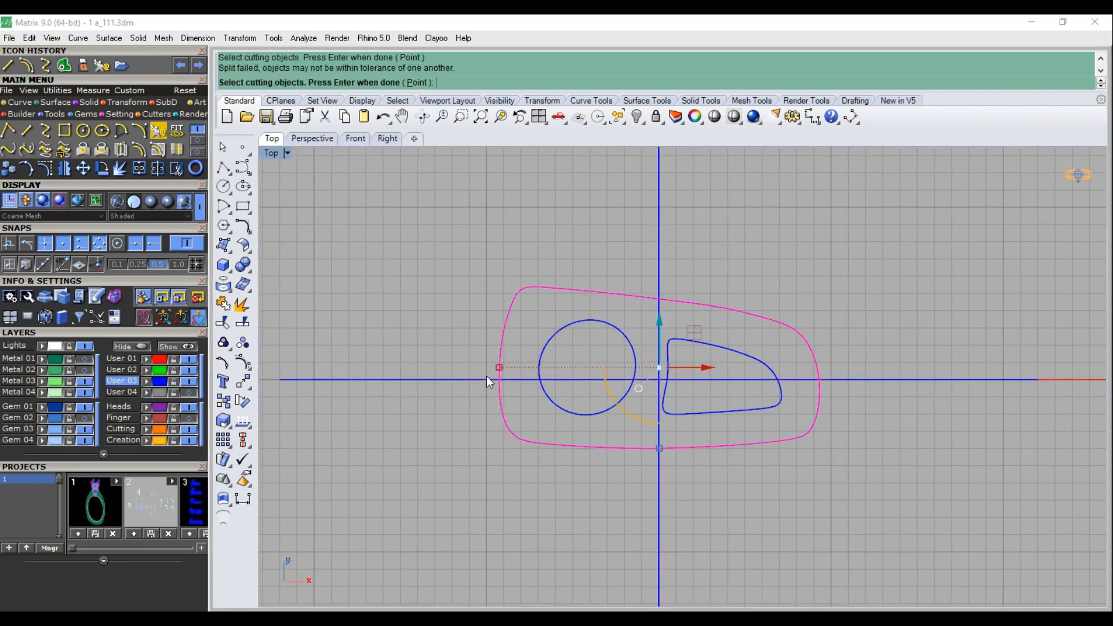
right_click(486, 376)
right_click(488, 378)
left_click(490, 379)
key("Delete")
left_click(497, 371)
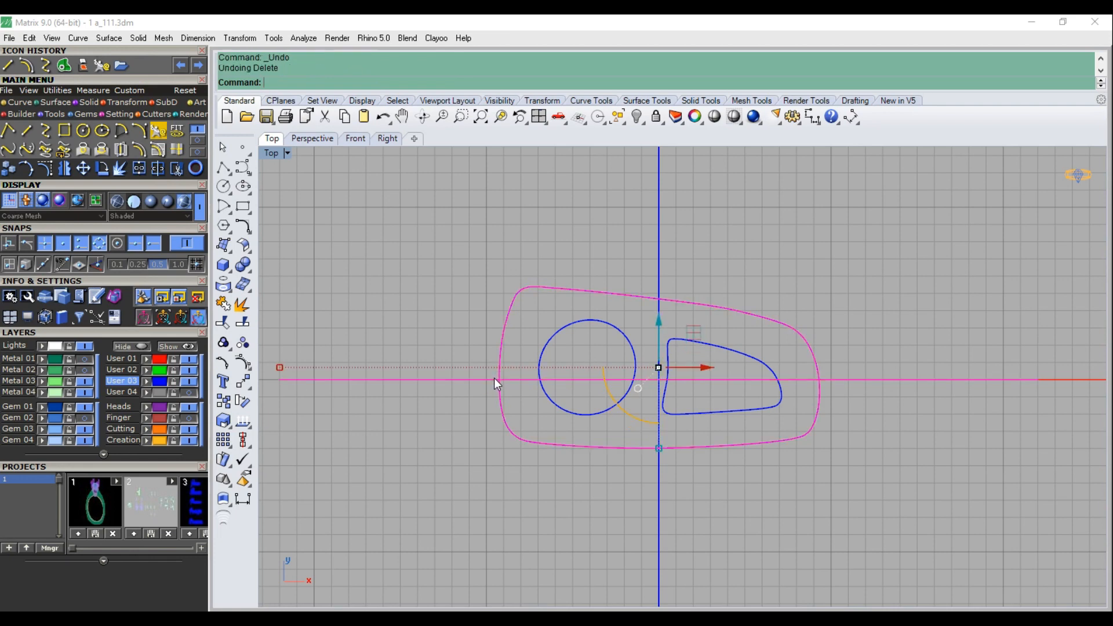
key("ctrl+z")
Retry splitting the outer outline, using the horizontal line through the origin as the cutting object
scroll(499, 376, "up", 3)
left_click(502, 382)
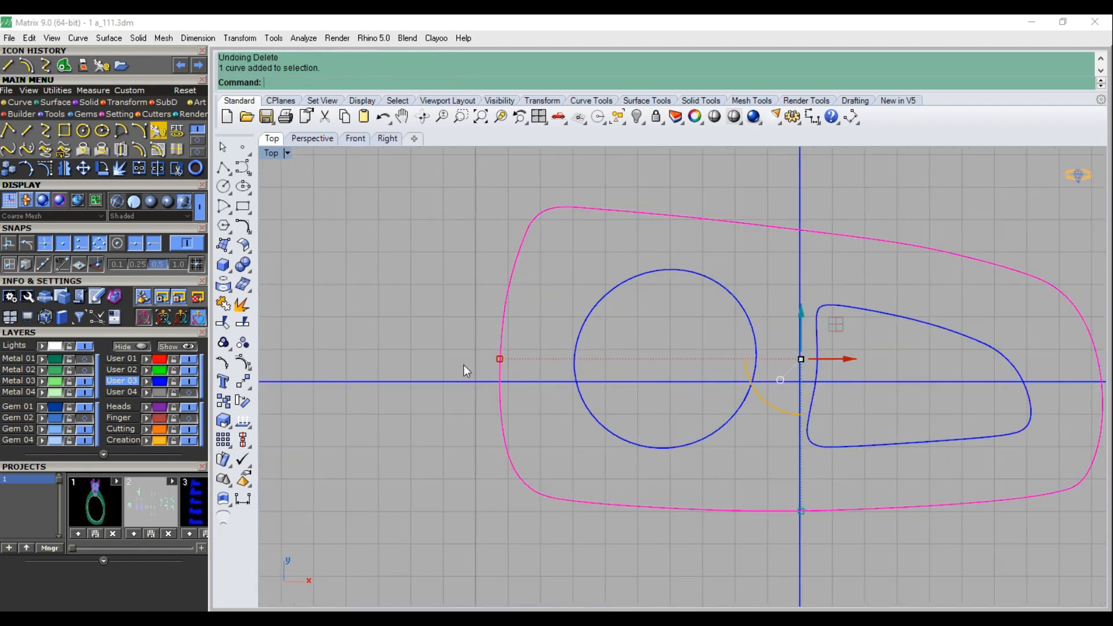
left_click(157, 168)
left_click(537, 383)
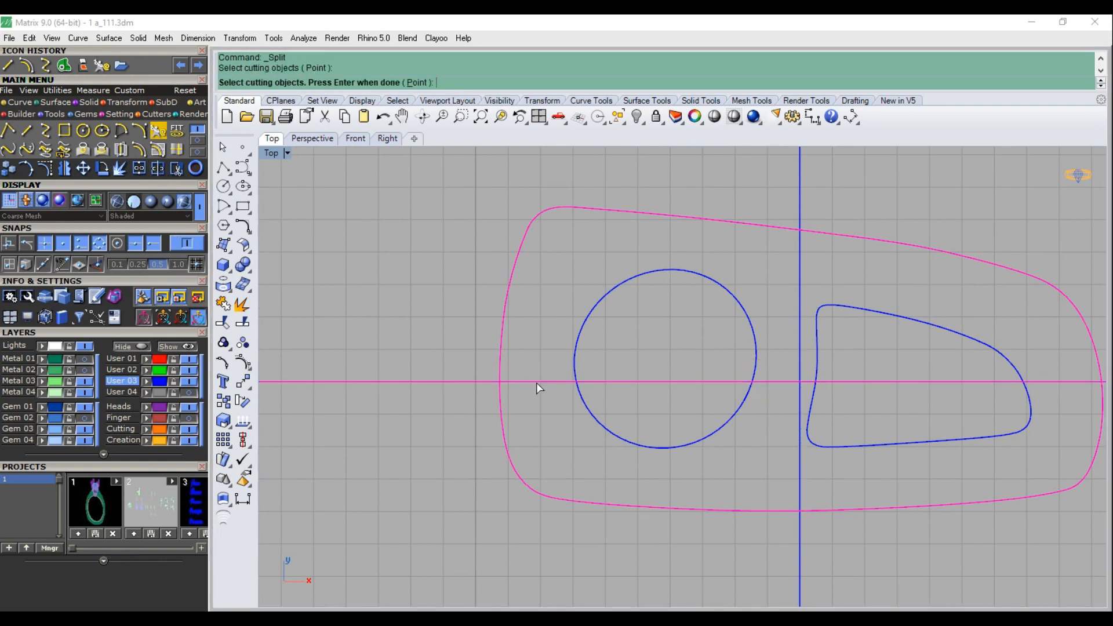
key("Return")
key("Return")
key("Return")
key("Return")
left_click(500, 368)
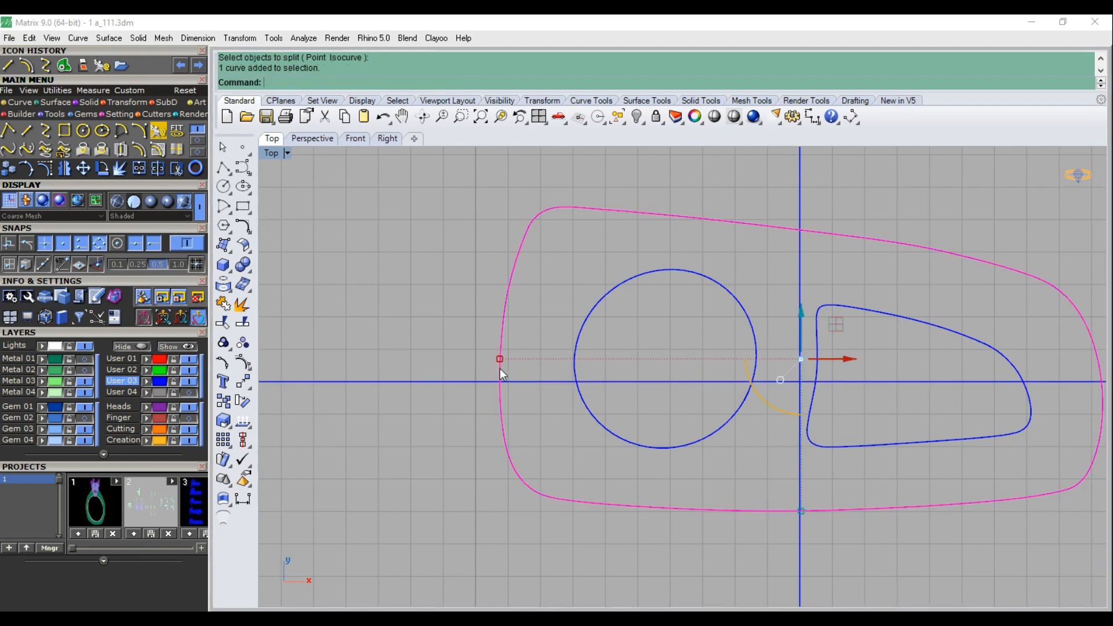
scroll(463, 388, "down", 4)
key("Escape")
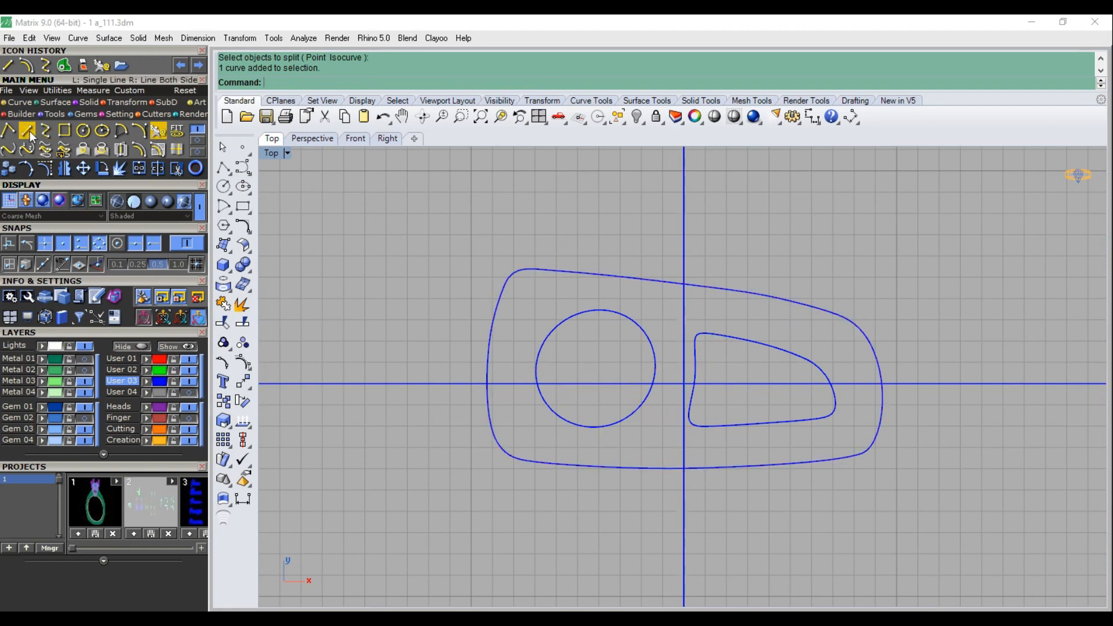
Draw a horizontal line between the left and right edges of the outer outline and delete the longer line
left_click(27, 132)
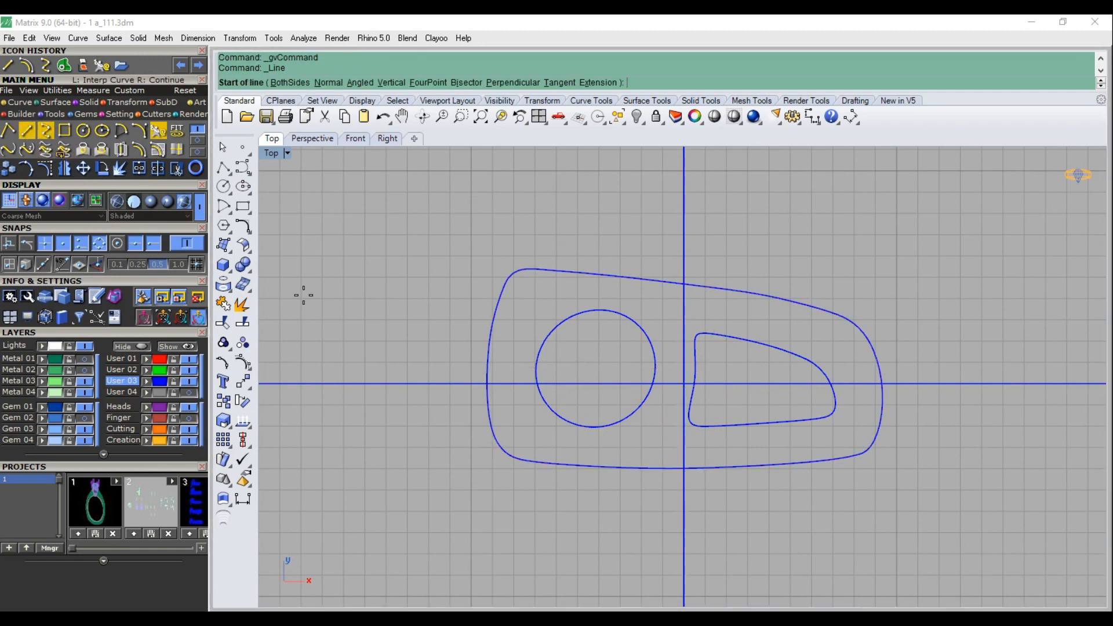
left_click(484, 383)
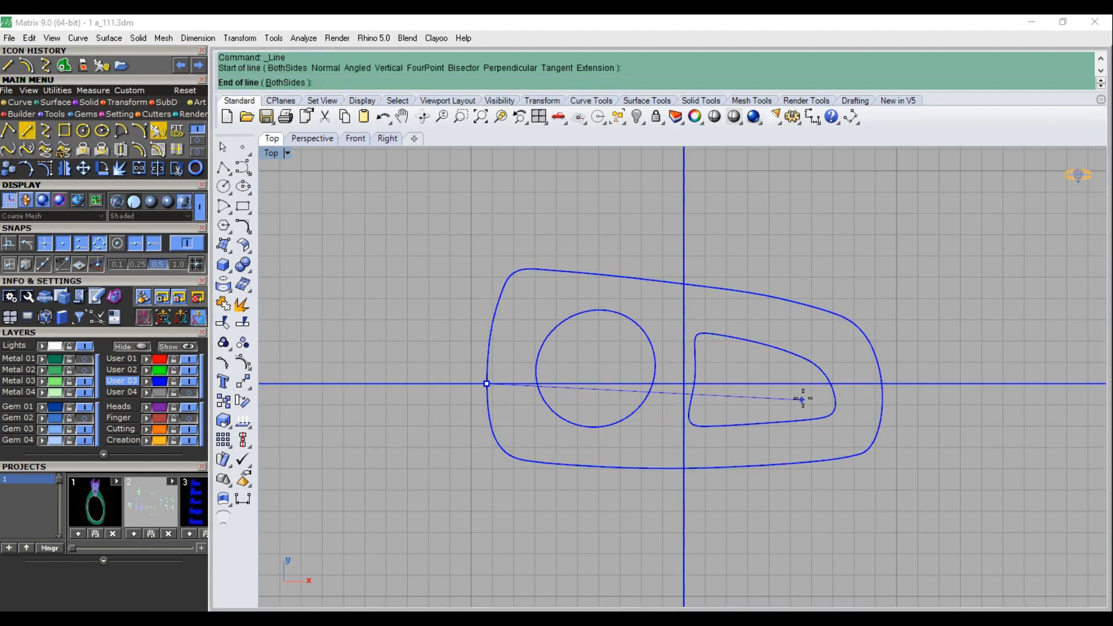
left_click(872, 382)
key("Delete")
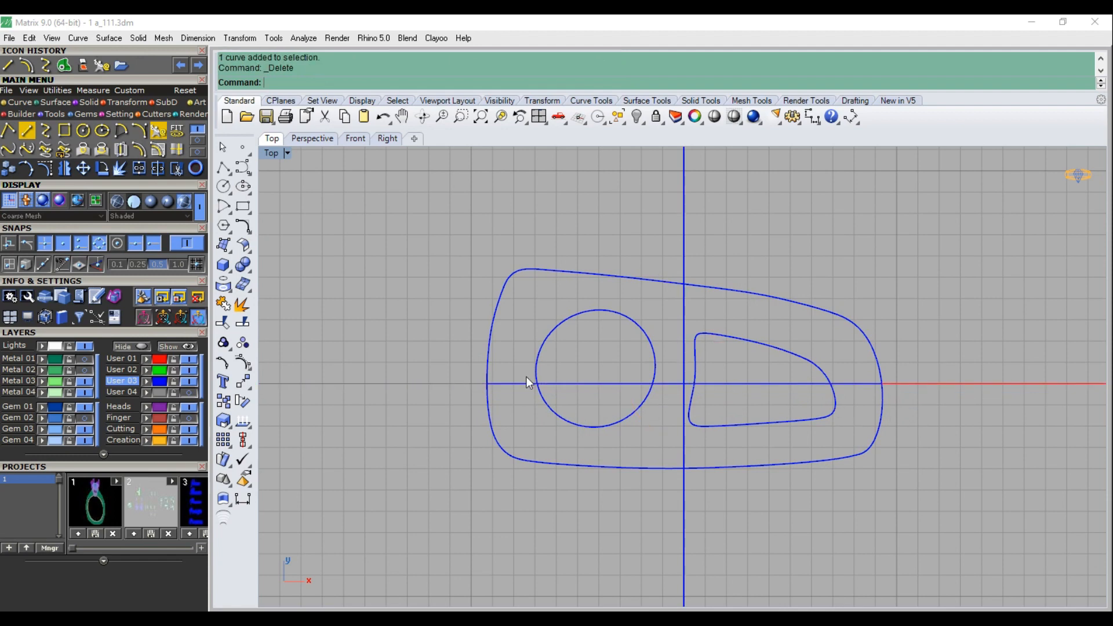
Try to split the outer outline with the shorter horizontal line
left_click(485, 371)
left_click(142, 168)
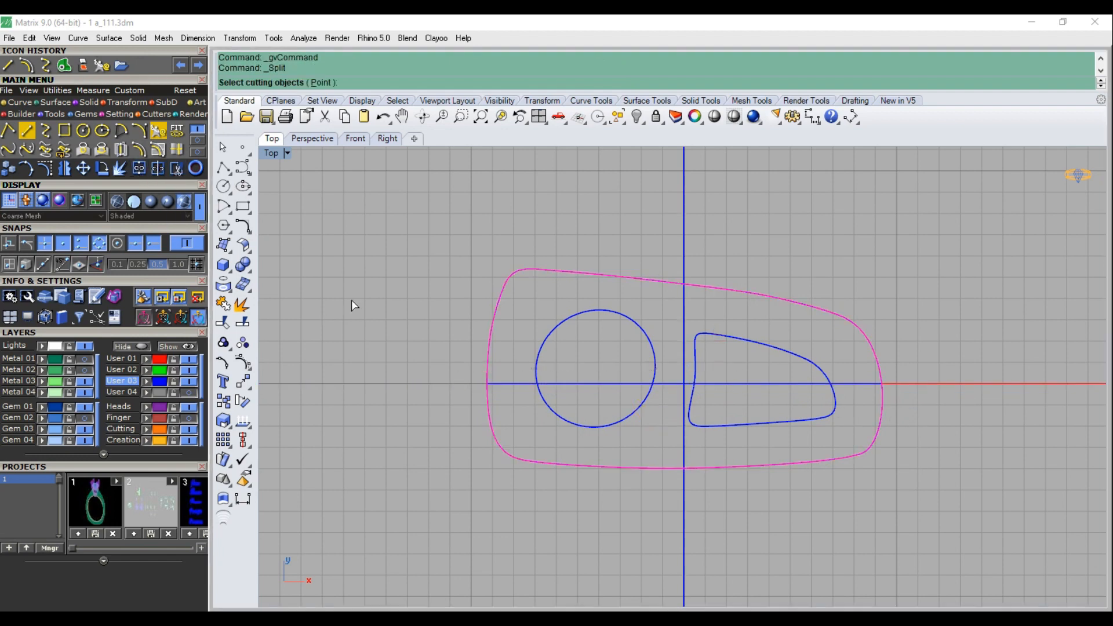
left_click(520, 384)
key("Return")
key("Return")
key("Return")
key("Return")
left_click(489, 360)
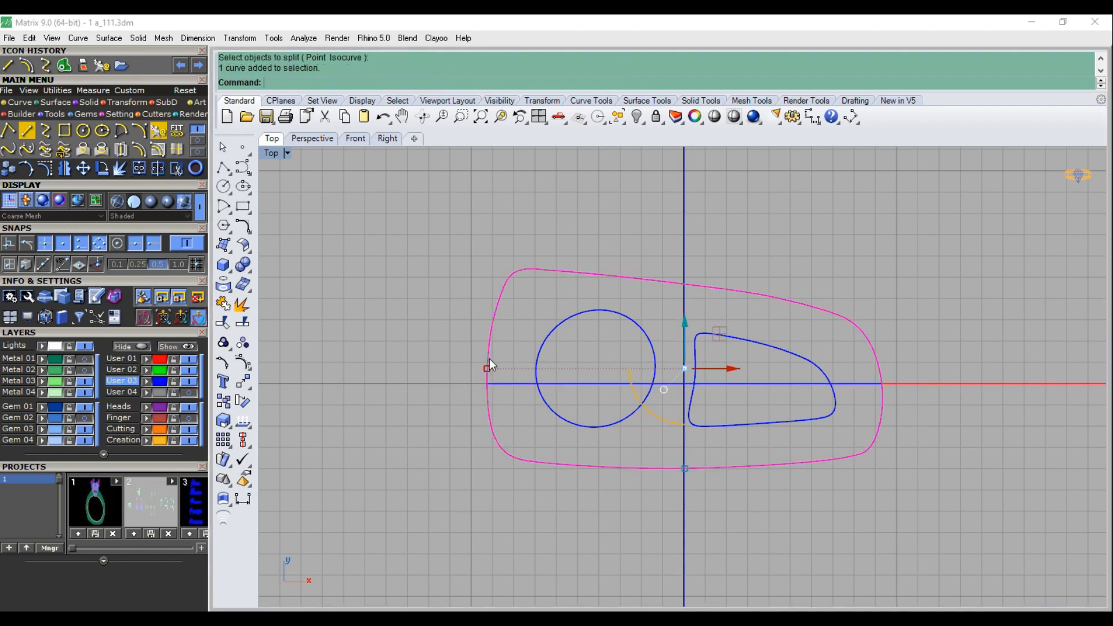
key("Escape")
Raise the shorter horizontal line vertically from the ground plane to the height of the ring top outline in perspective
key("F5")
key("F8")
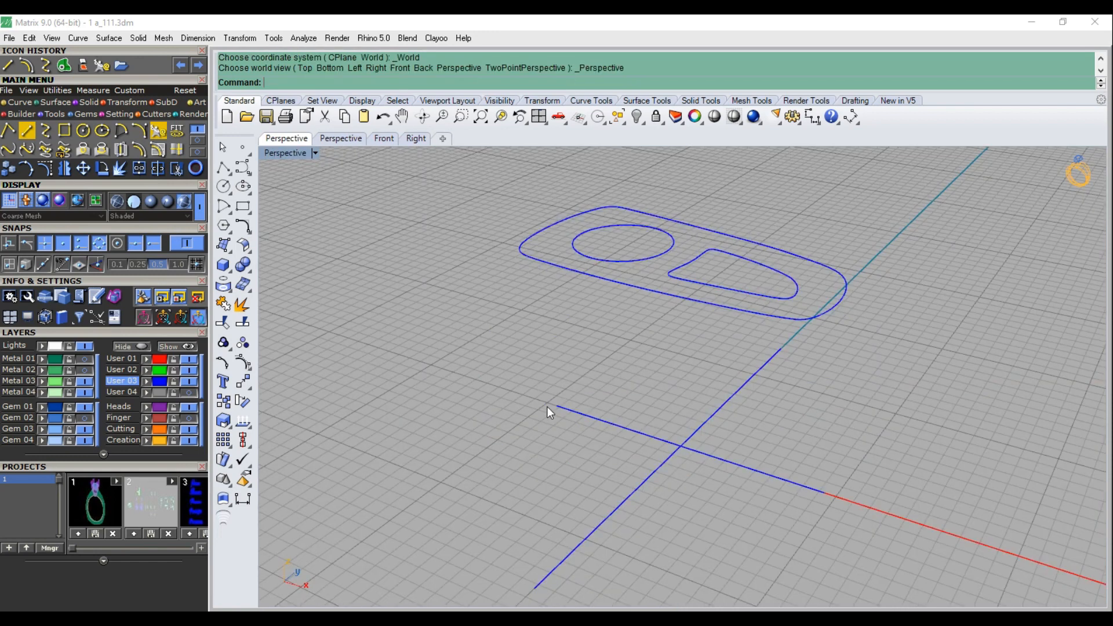
left_click(579, 412)
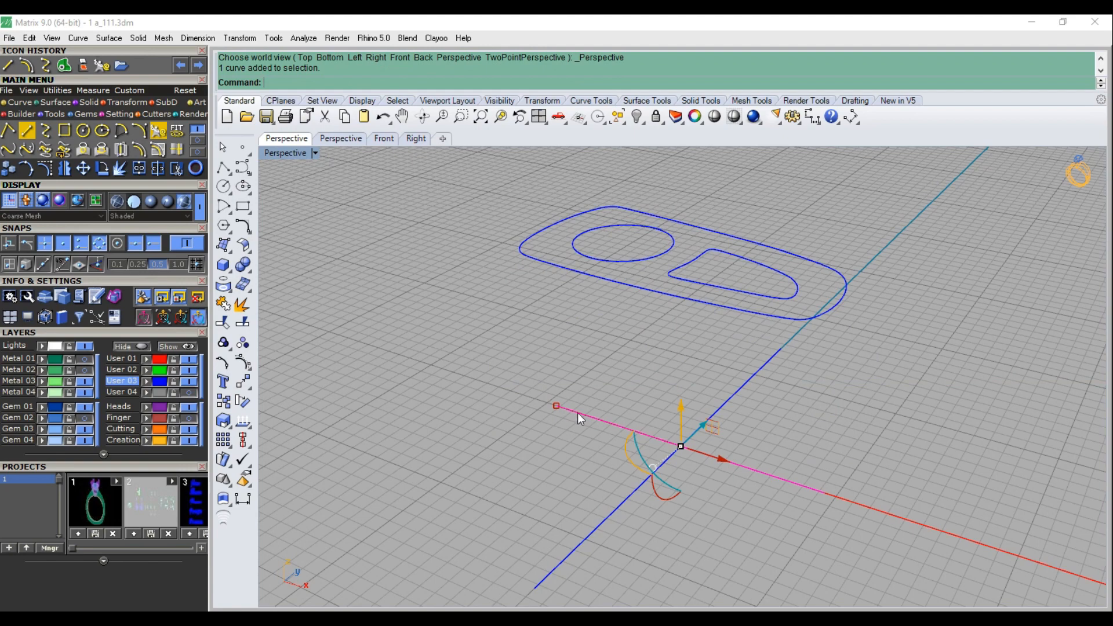
left_click_drag(681, 409, 706, 219)
right_click_drag(703, 224, 724, 310)
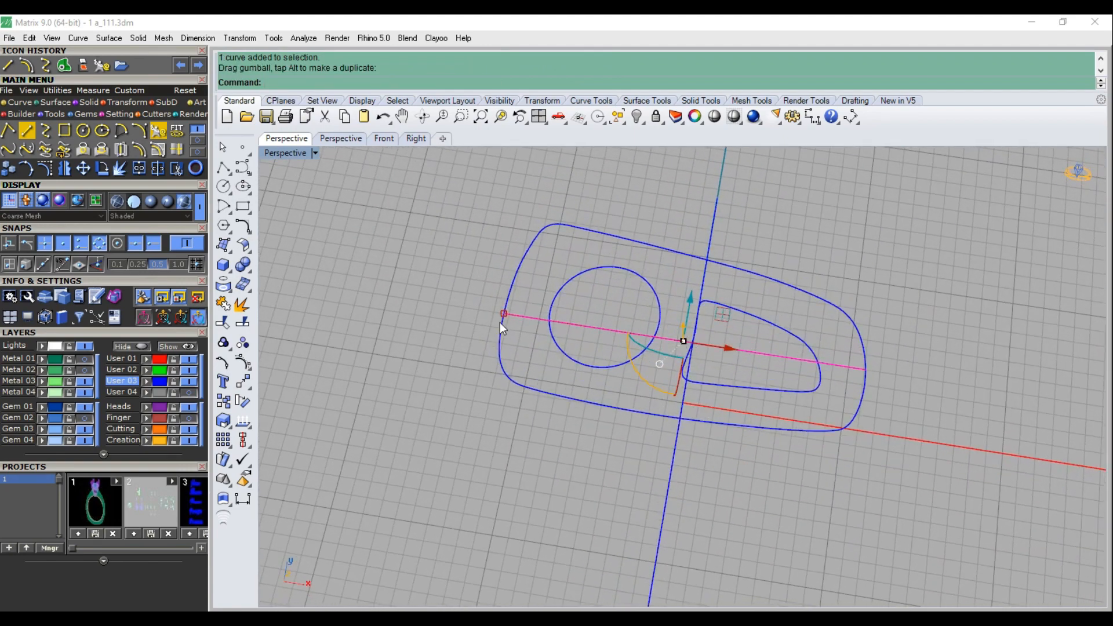
Lengthen the raised horizontal line so it extends past both ends of the ring top's outer outline
scroll(505, 314, "up", 13)
scroll(507, 312, "up", 5)
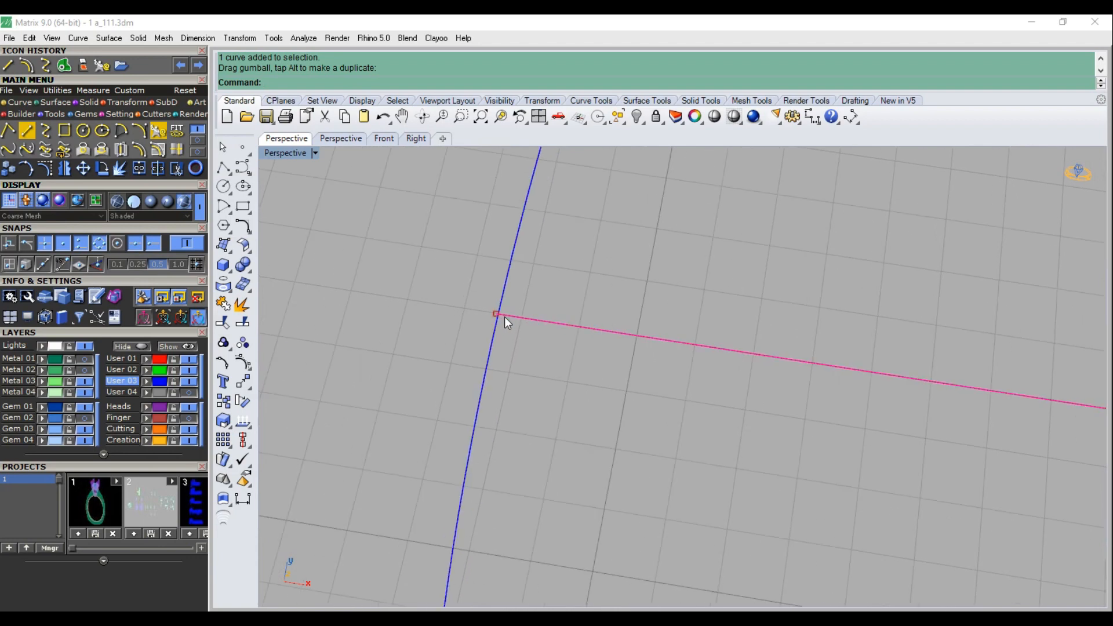
key("ctrl+F1")
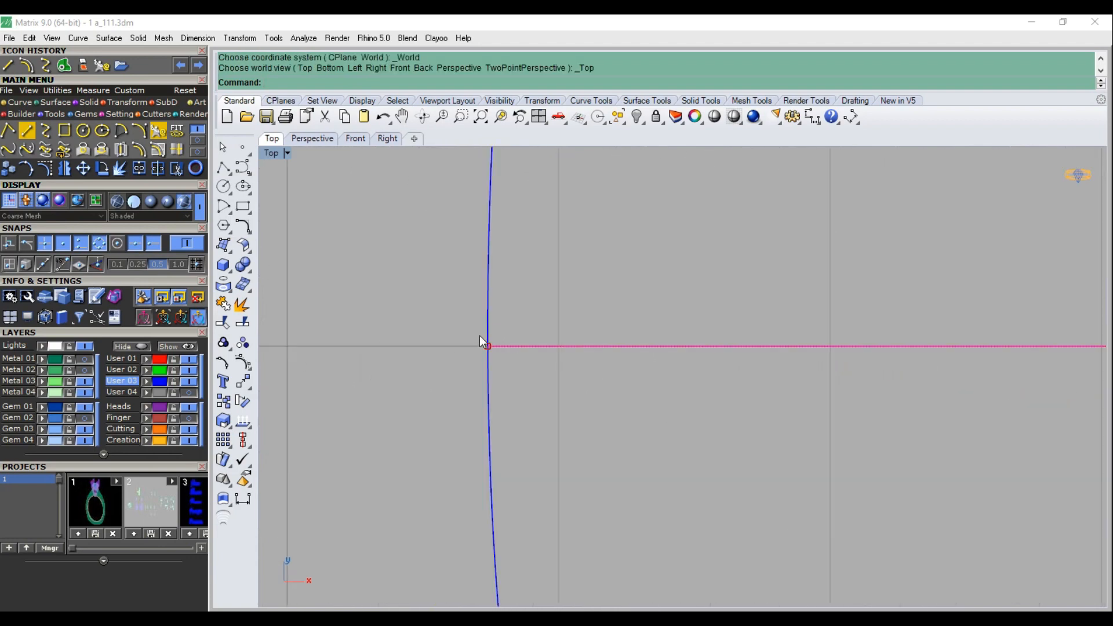
scroll(475, 352, "down", 4)
scroll(478, 355, "down", 3)
key("ctrl+F4")
scroll(513, 365, "down", 4)
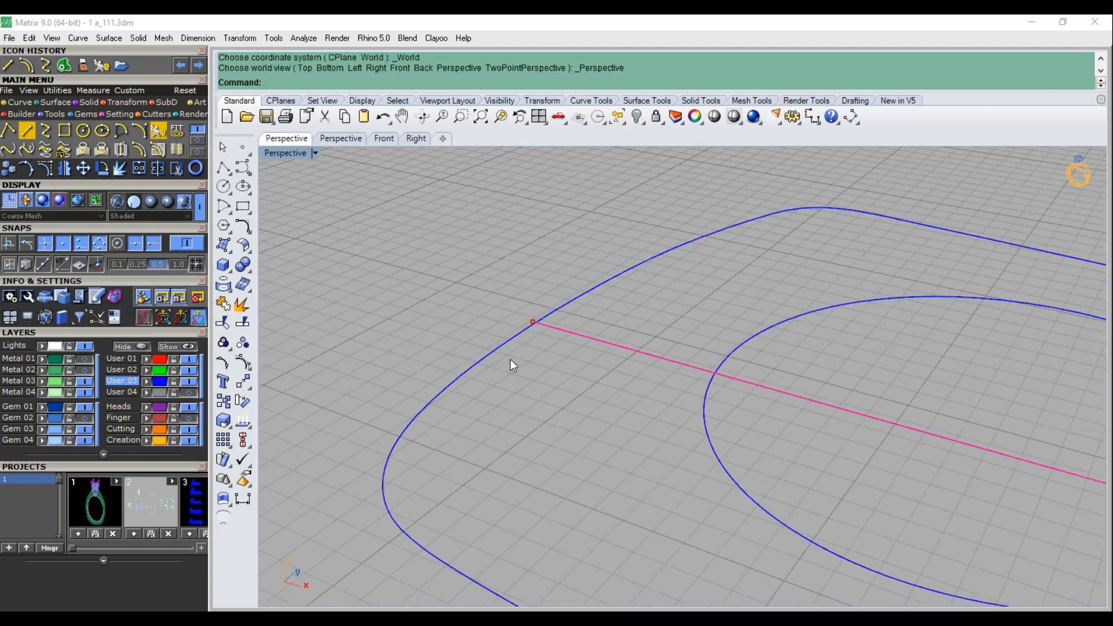
left_click_drag(523, 340, 471, 324)
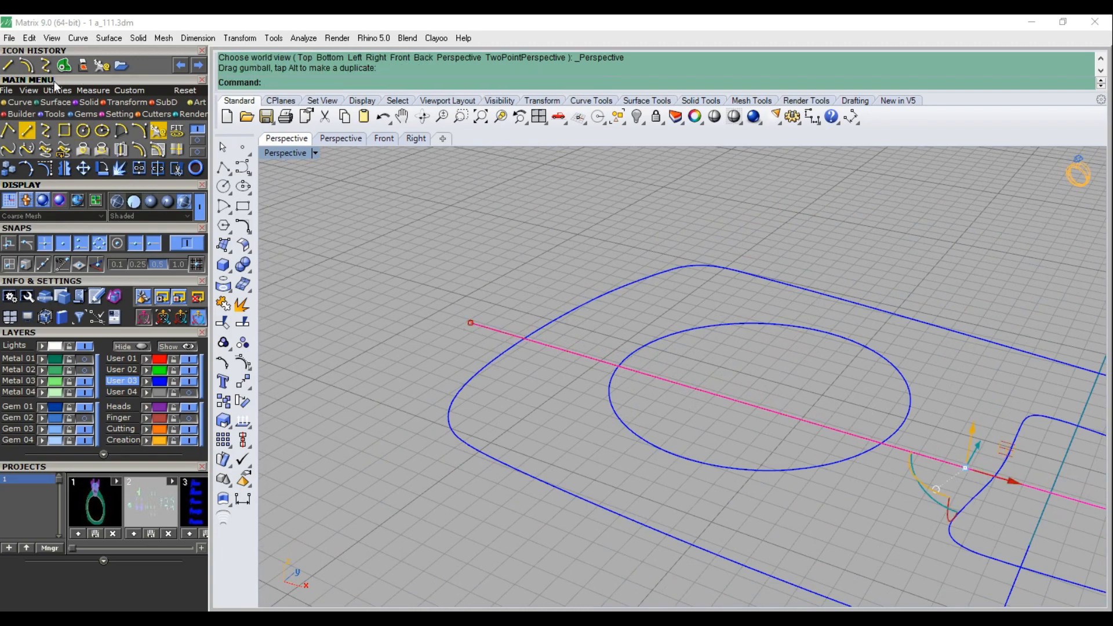
Extrude the horizontal line straight to both sides into a vertical cutting surface, then remove the line
left_click(54, 102)
left_click(83, 149)
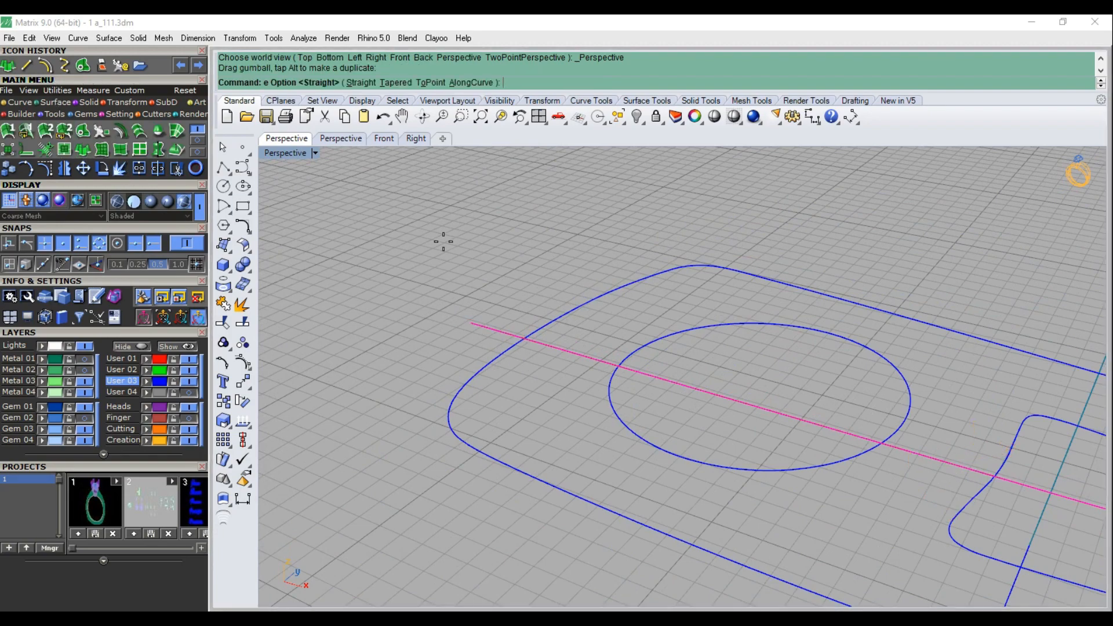
scroll(456, 272, "down", 5)
left_click(427, 85)
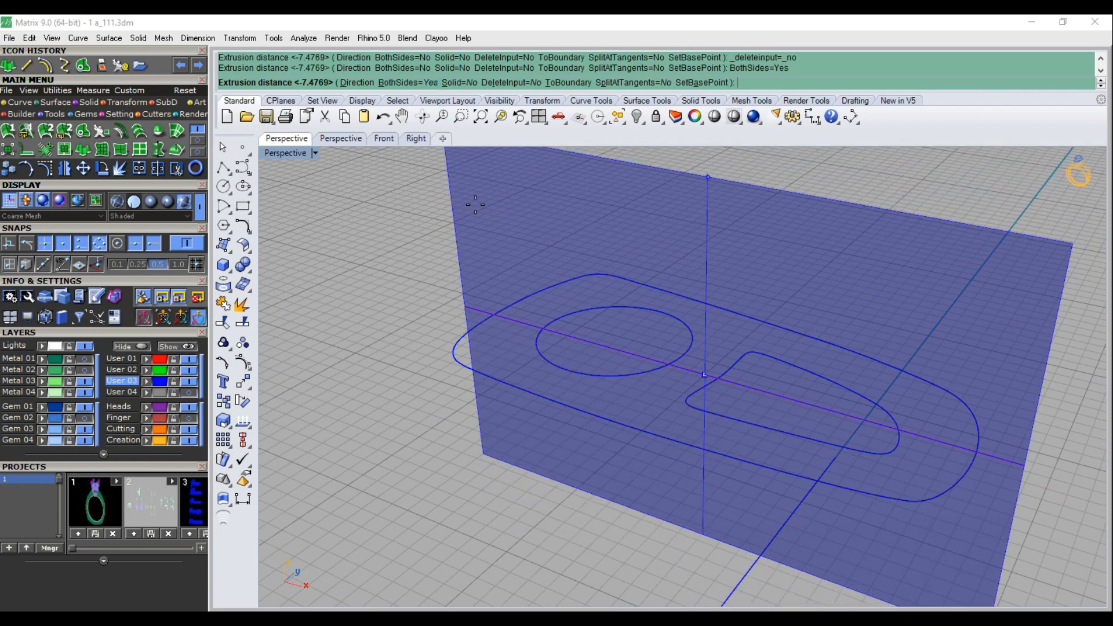
right_click(475, 204)
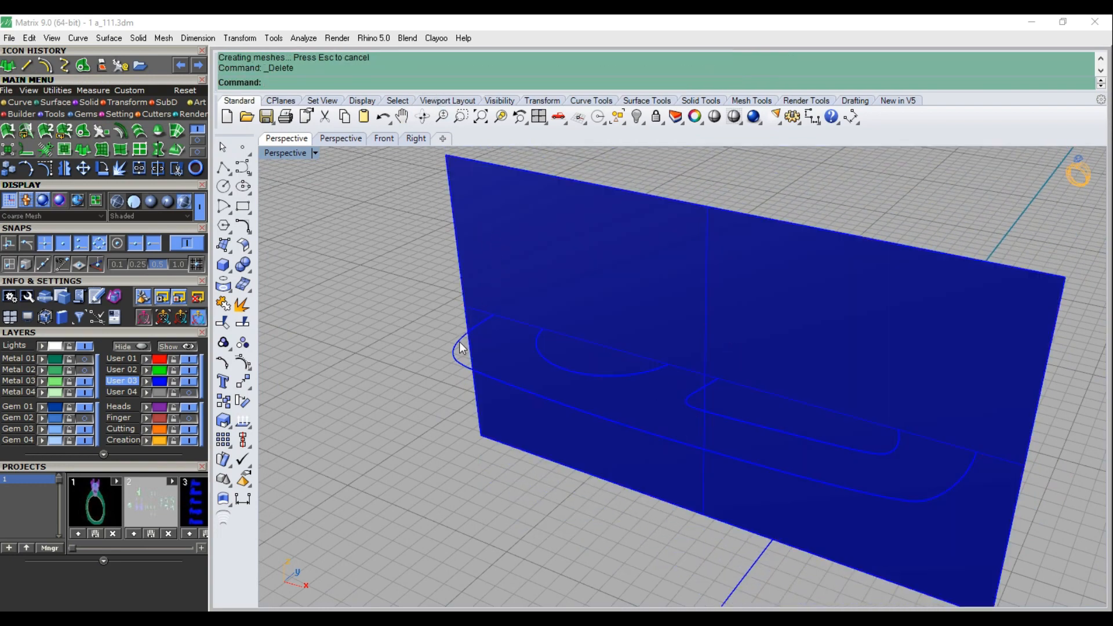
Split the ring top's outer outline, using the extruded vertical surface as the cutting object
left_click(460, 343)
left_click(140, 170)
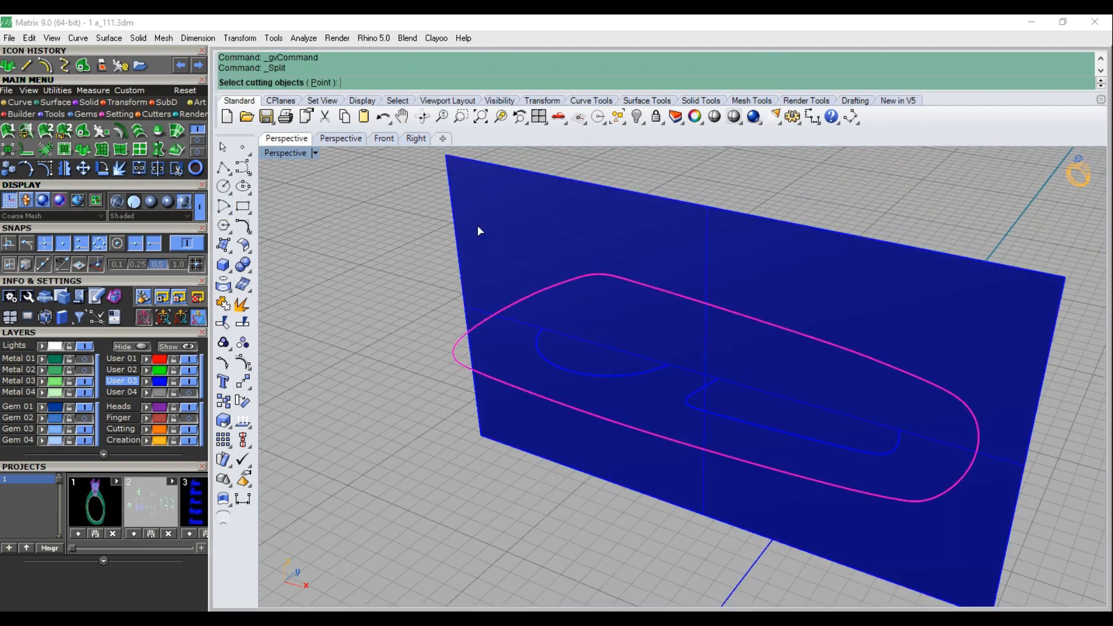
left_click(493, 224)
right_click(498, 226)
right_click(501, 228)
key("Escape")
key("Escape")
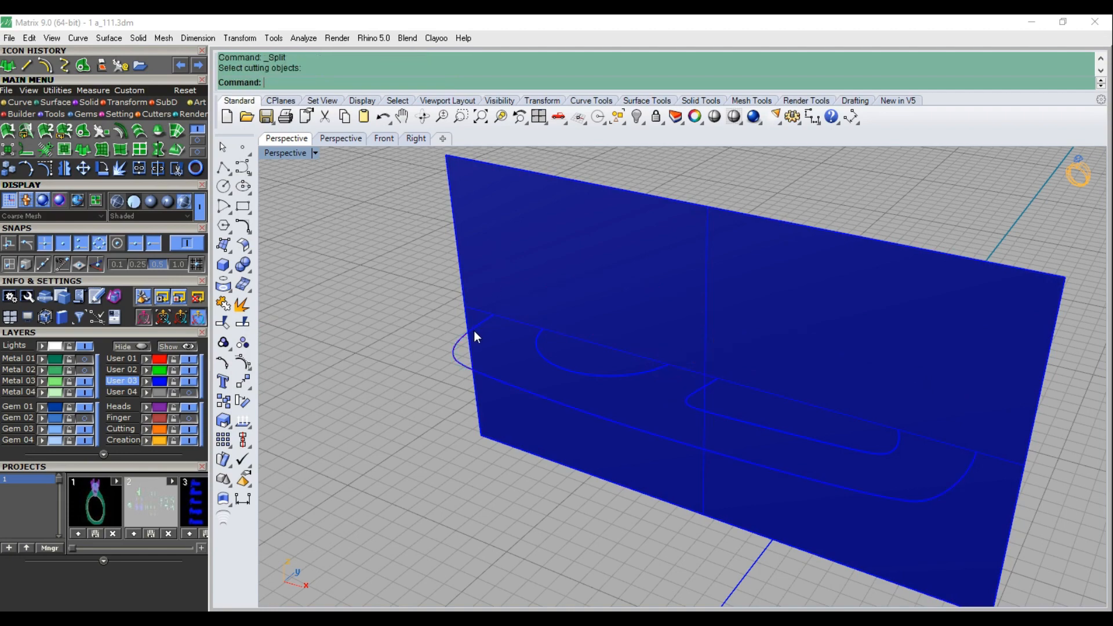
Delete the extruded cutting surface and select part of the outer outline to check the split
left_click(460, 338)
left_click(497, 248)
key("Delete")
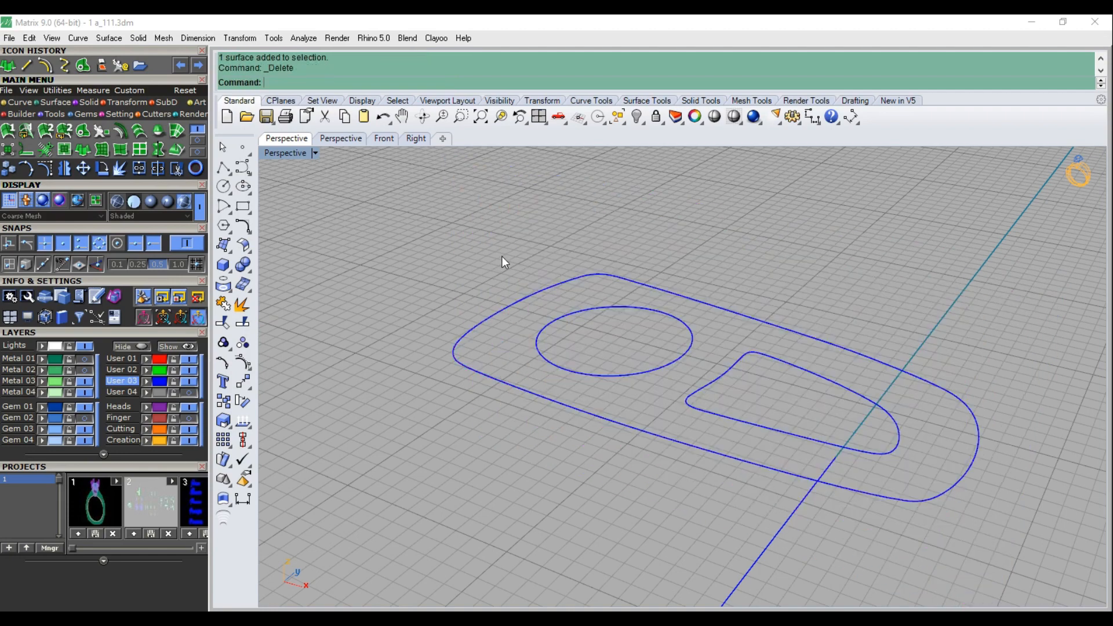
scroll(481, 279, "down", 5)
scroll(505, 341, "up", 5)
right_click_drag(505, 340, 503, 355)
scroll(472, 354, "up", 4)
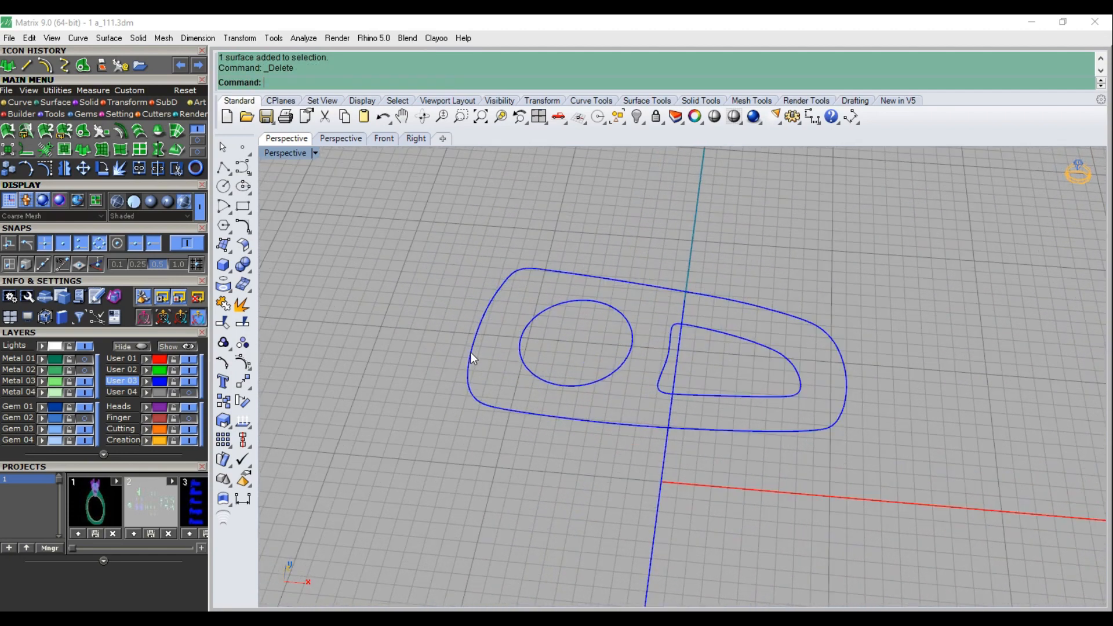
left_click(471, 350)
key("Escape")
scroll(523, 342, "down", 3)
right_click_drag(591, 392, 385, 394)
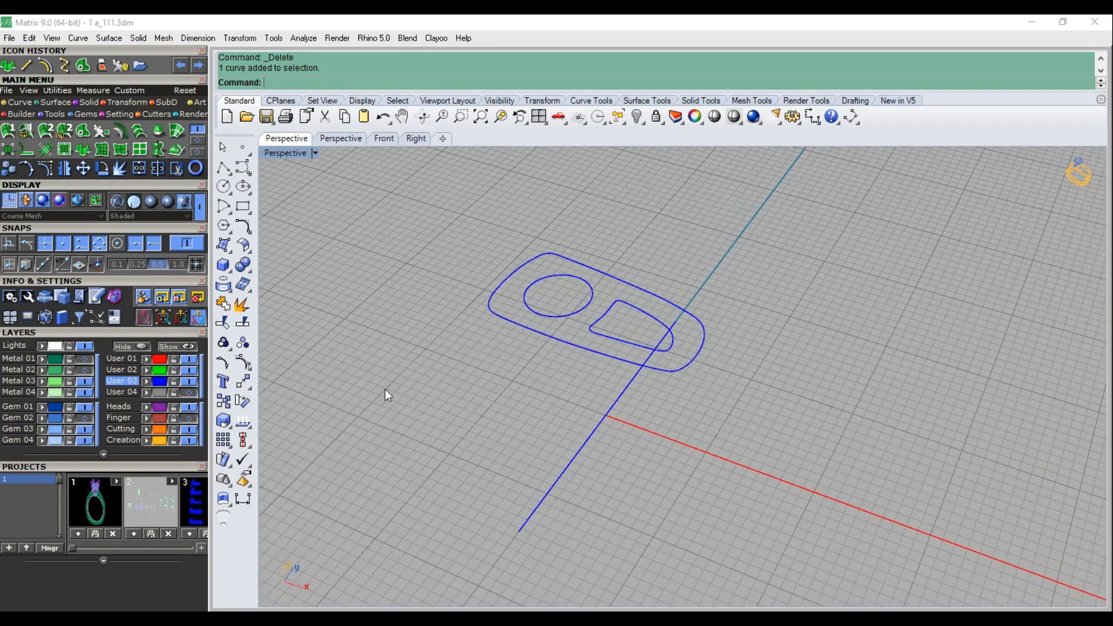
Show the User 04 layer and turn on the control points of the shank curve
left_click(192, 393)
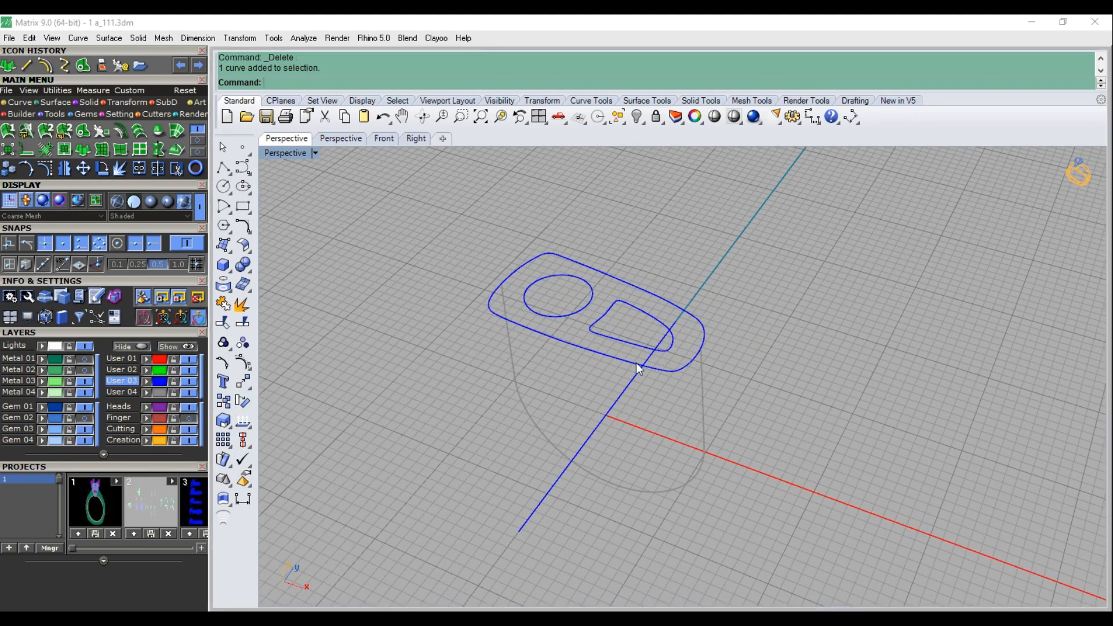
left_click(522, 391)
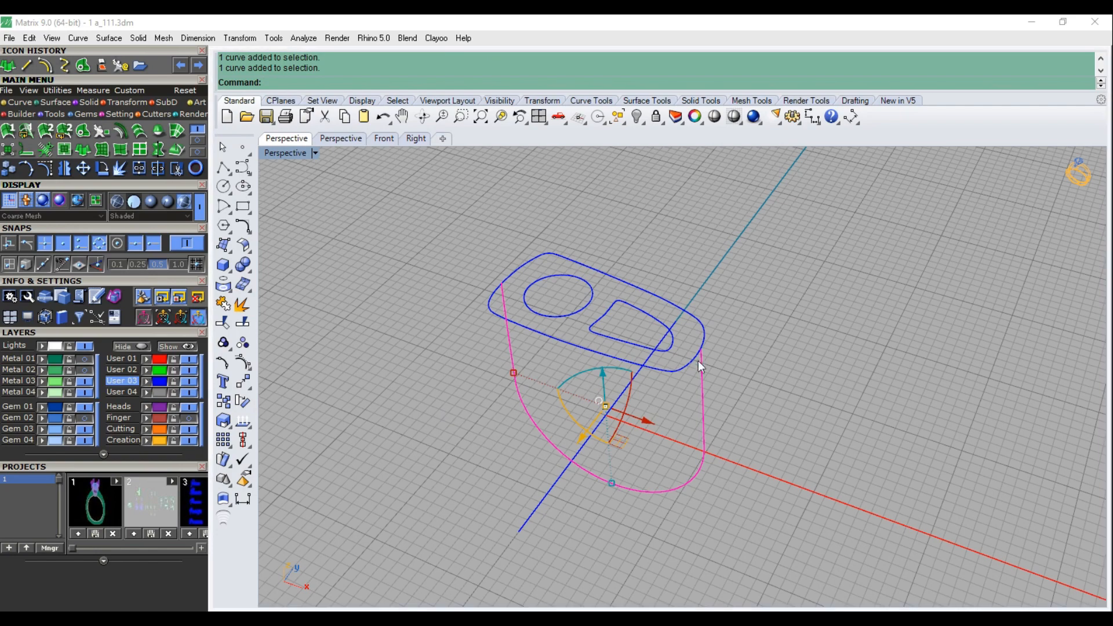
scroll(702, 353, "up", 8)
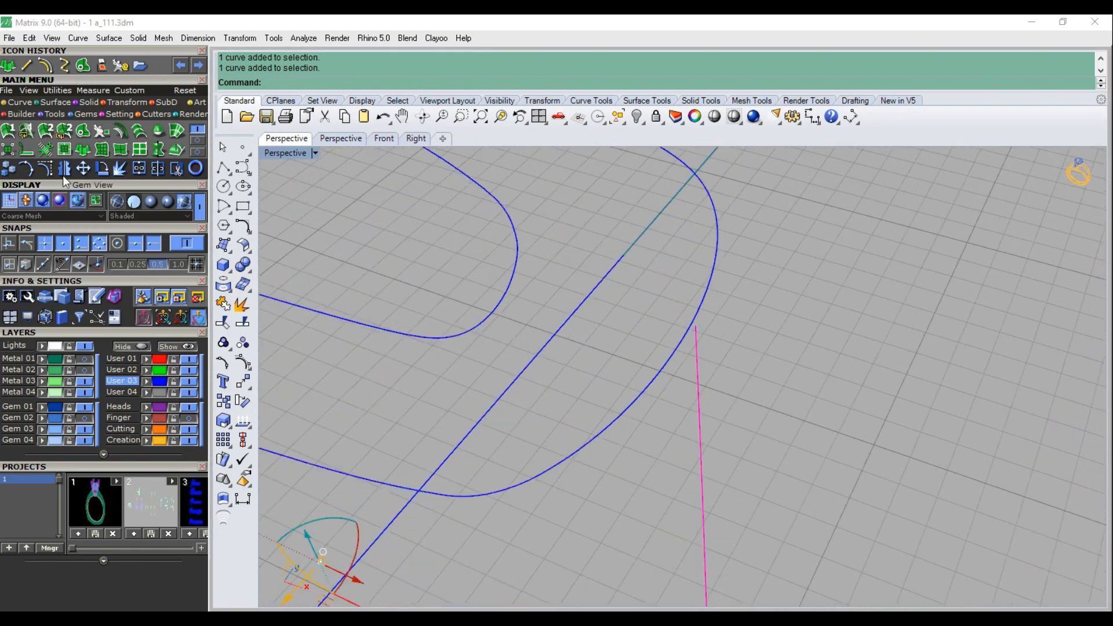
left_click(46, 168)
scroll(681, 327, "up", 4)
scroll(690, 328, "down", 3)
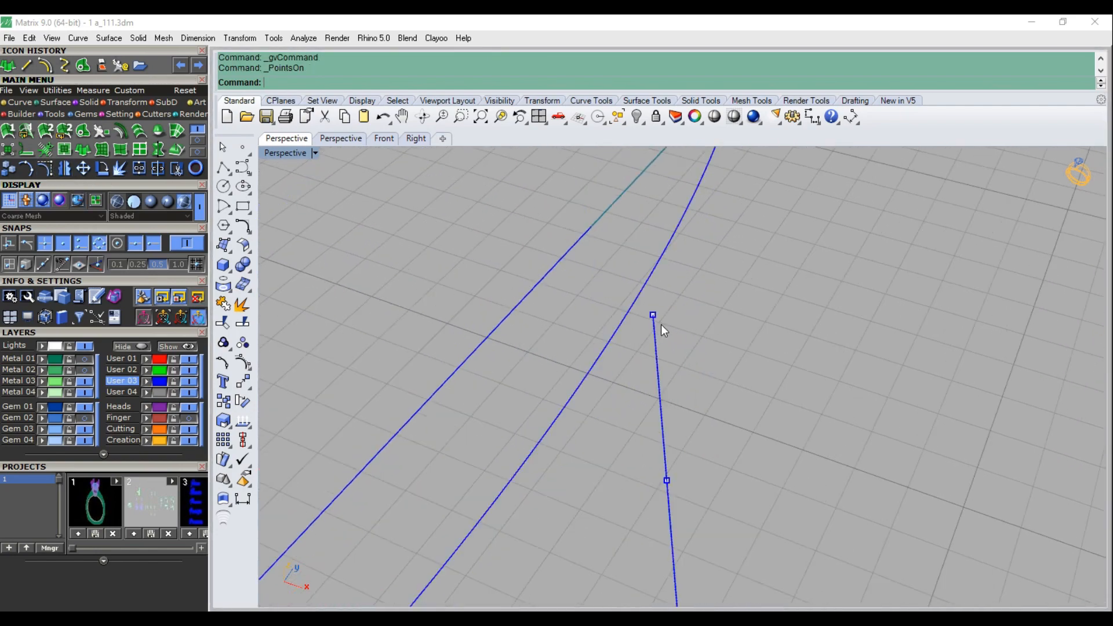
Delete the straight center line running along the Y axis
left_click(561, 264)
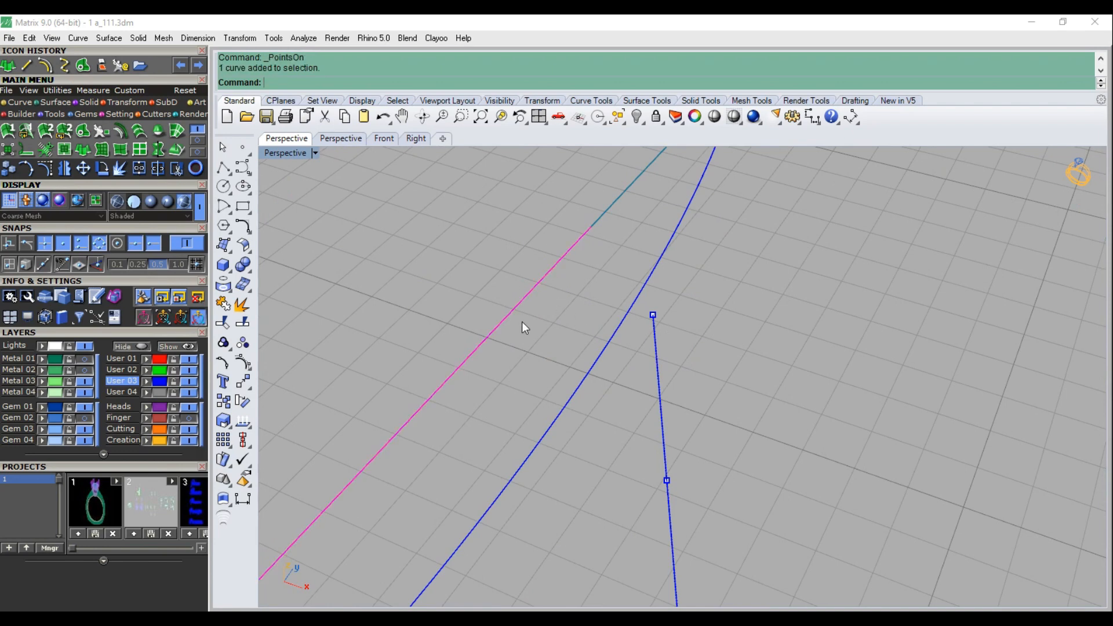
key("Delete")
Move the shank curve's two upper end points onto the ends of the split outer outline
scroll(625, 320, "down", 4)
left_click(628, 315)
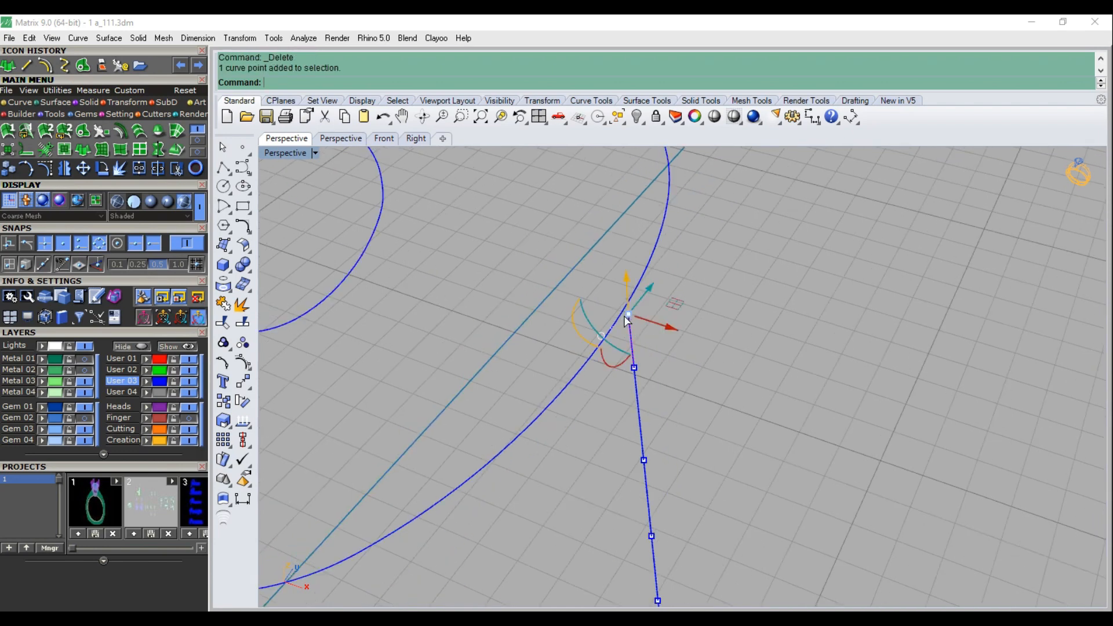
left_click_drag(628, 315, 621, 311)
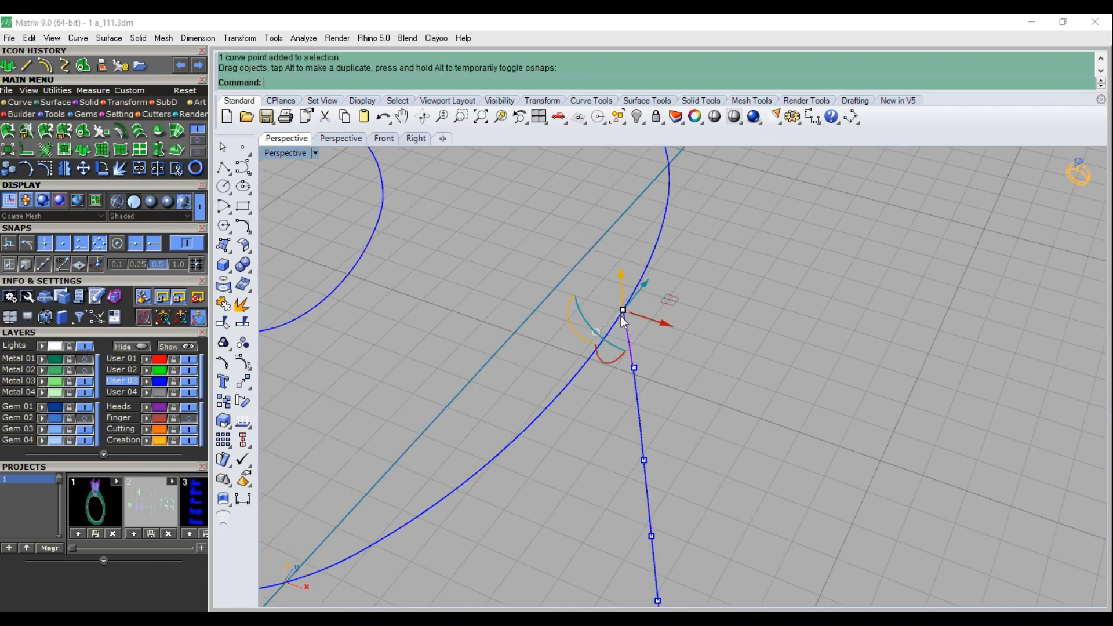
scroll(772, 378, "down", 6)
scroll(591, 377, "up", 10)
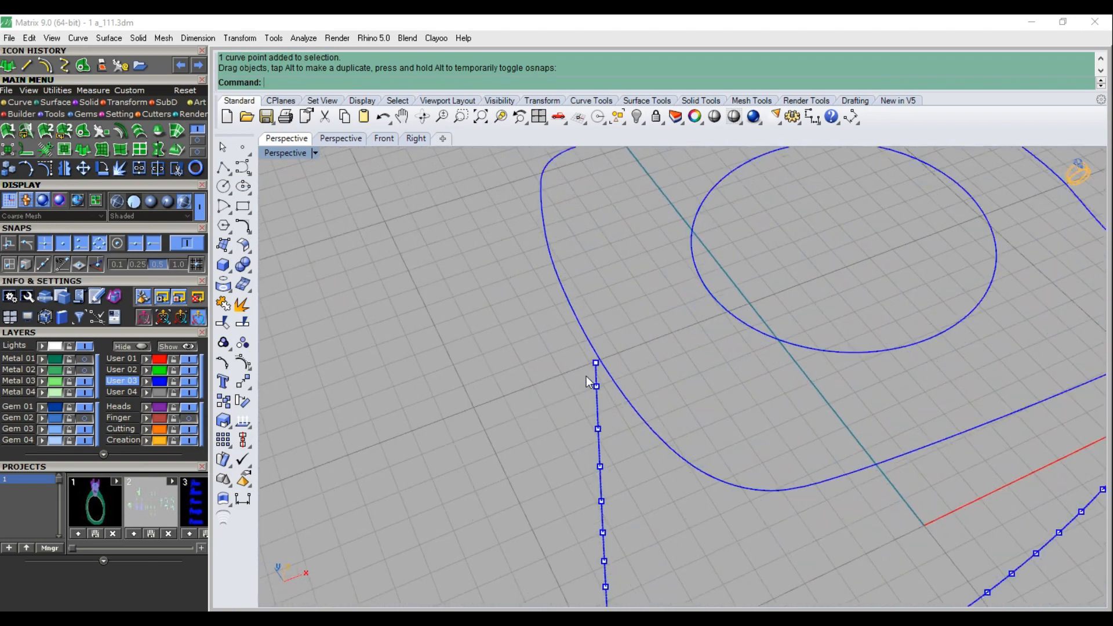
left_click(600, 358)
left_click_drag(602, 358, 613, 350)
scroll(541, 330, "down", 3)
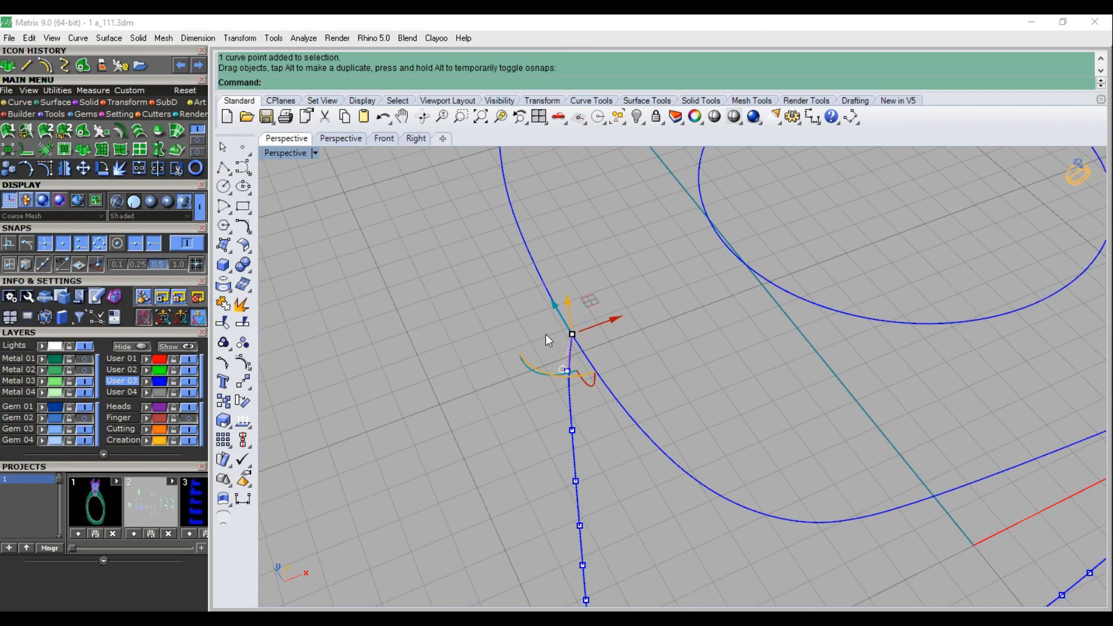
In the front view, delete the control point just below the shank curve's upper left end
key("F2")
scroll(547, 333, "down", 7)
right_click_drag(538, 253, 462, 329)
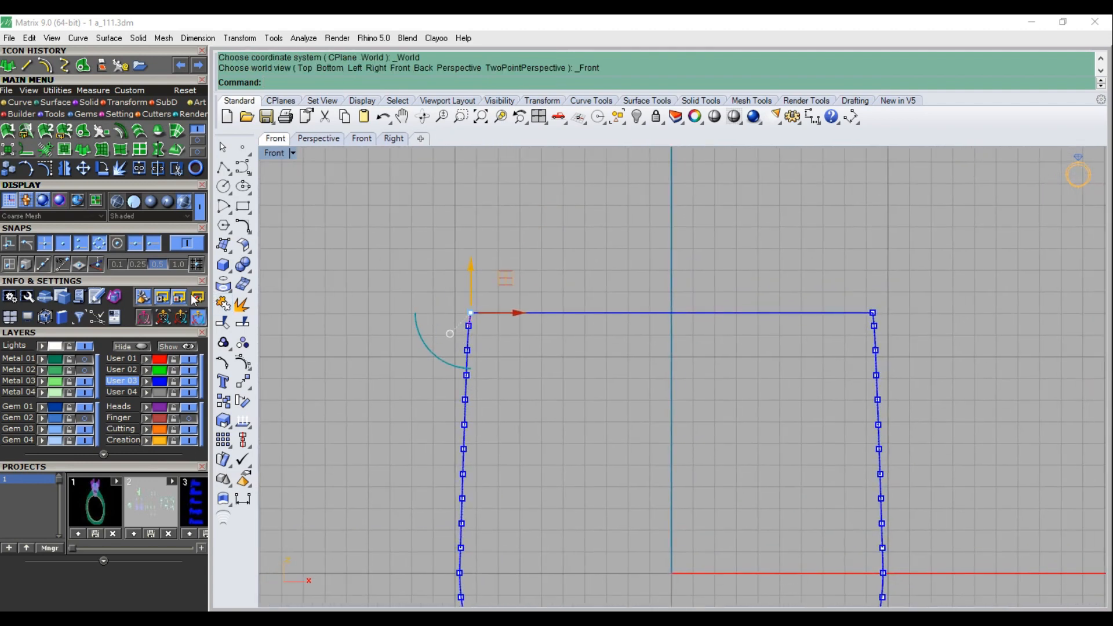
scroll(464, 318, "up", 15)
left_click(479, 328)
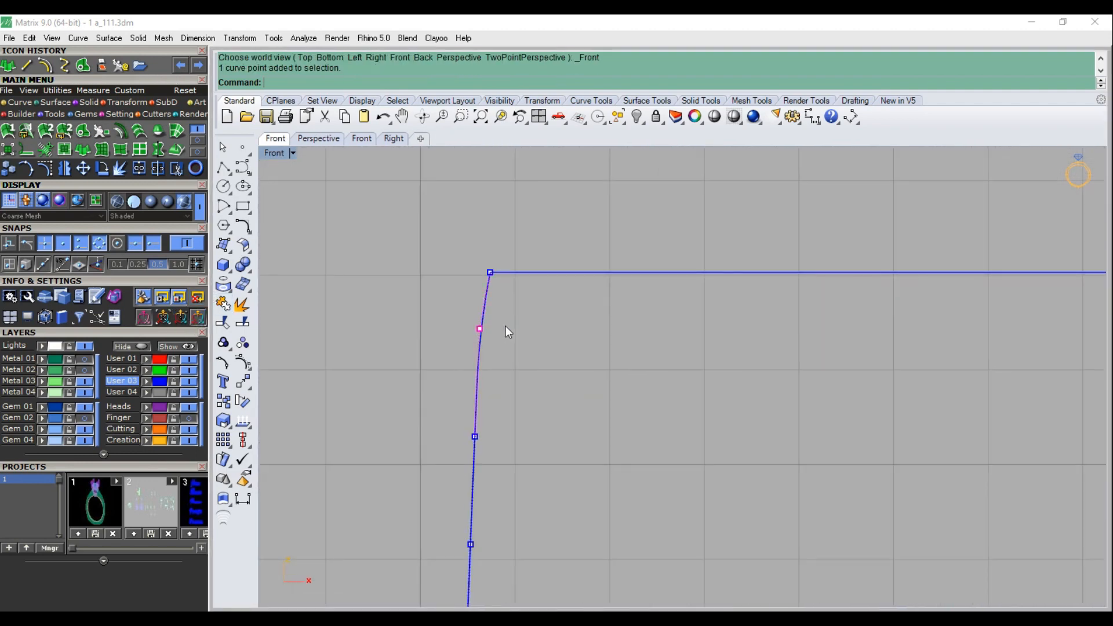
key("Delete")
Delete further control points near both upper ends of the shank curve and turn its control points off
scroll(478, 333, "down", 5)
right_click_drag(881, 365, 731, 355)
scroll(771, 348, "up", 3)
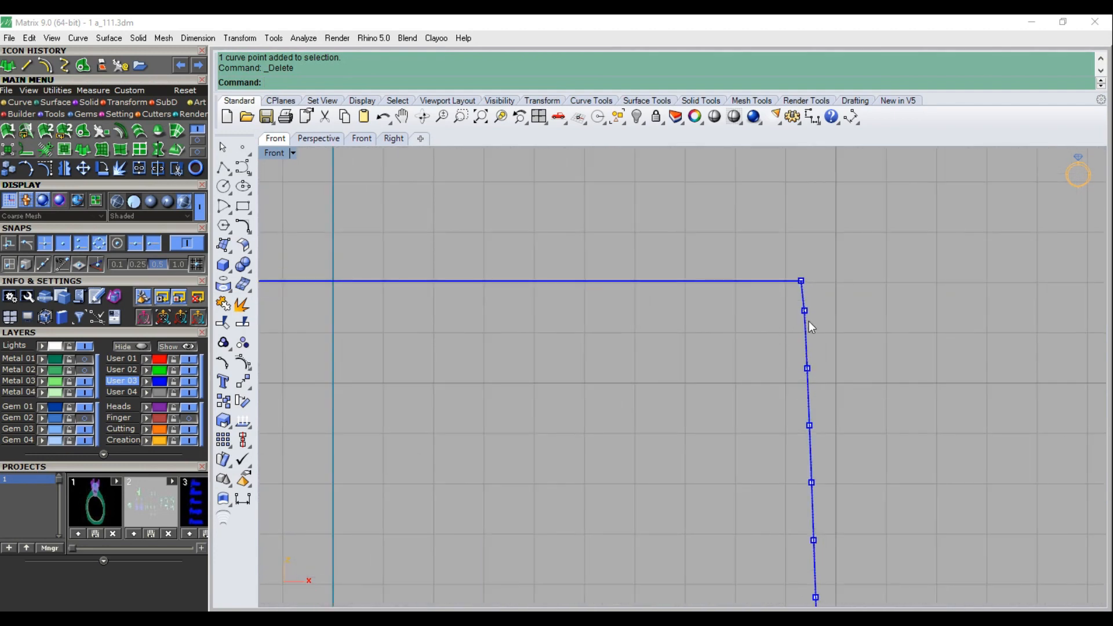
scroll(802, 323, "down", 3)
scroll(819, 368, "up", 2)
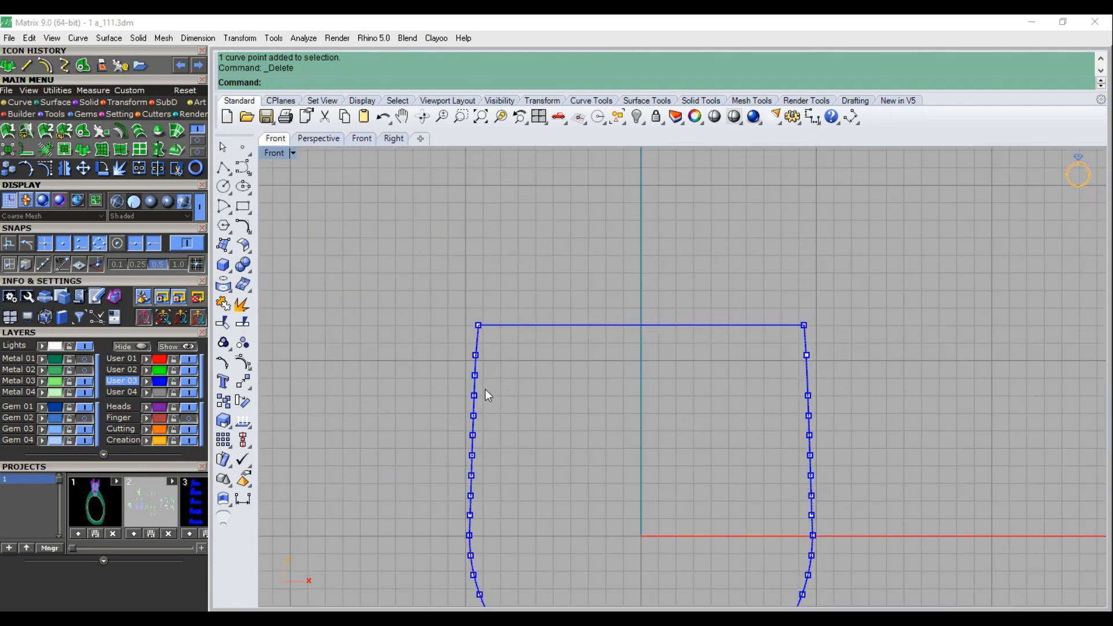
scroll(486, 382, "up", 2)
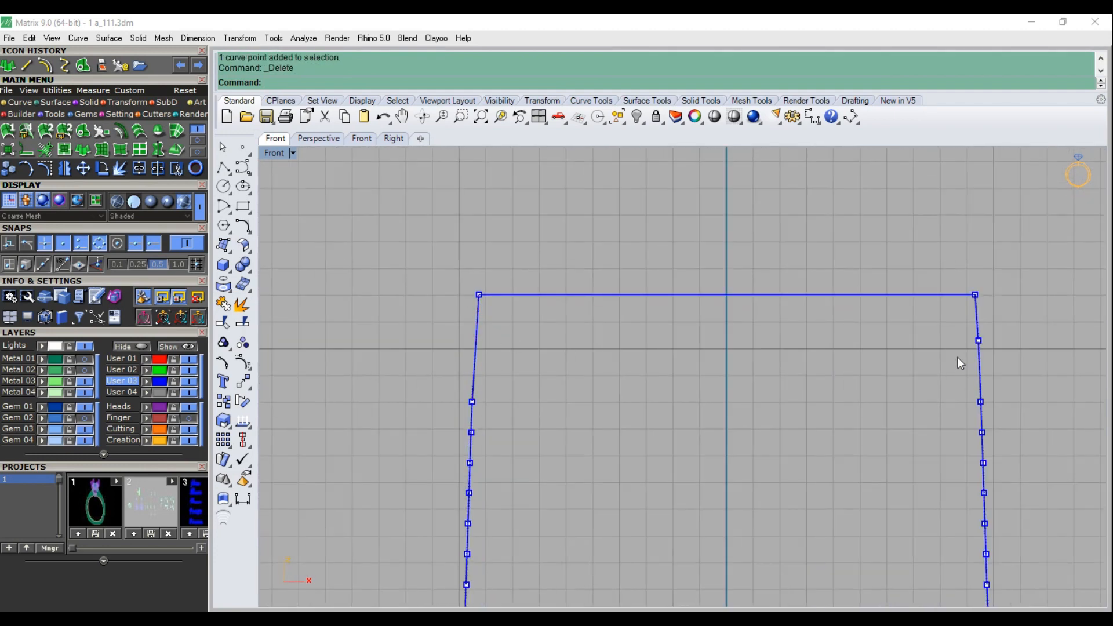
scroll(569, 341, "down", 5)
key("Escape")
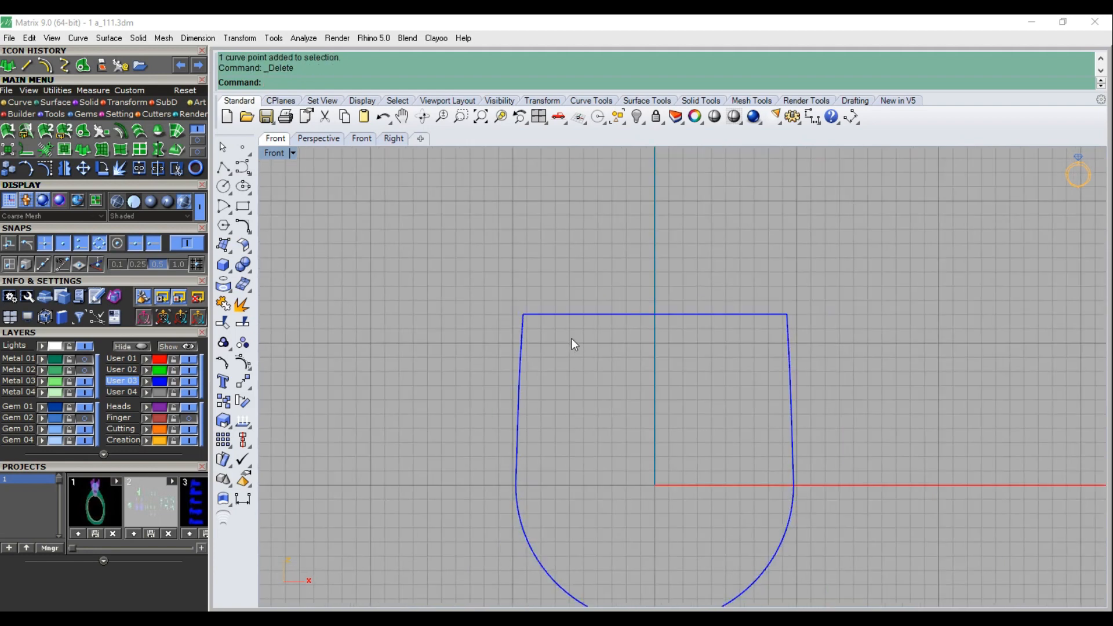
Draw a both-sided line from the origin along the Y axis, extending past the ring top outline in the top view
key("ctrl+F4")
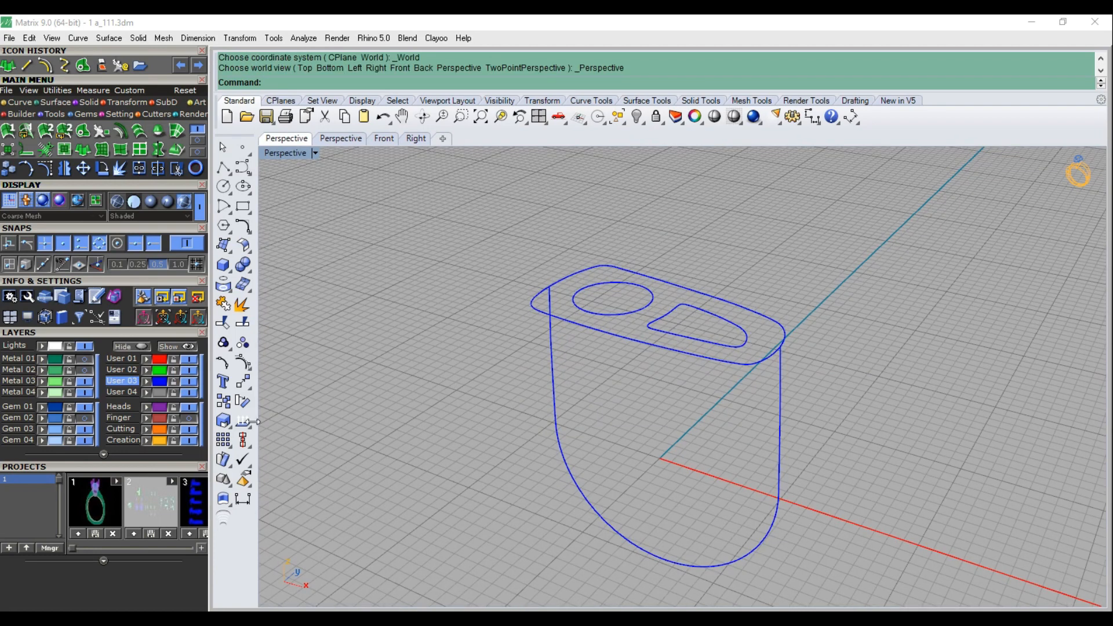
left_click(26, 64)
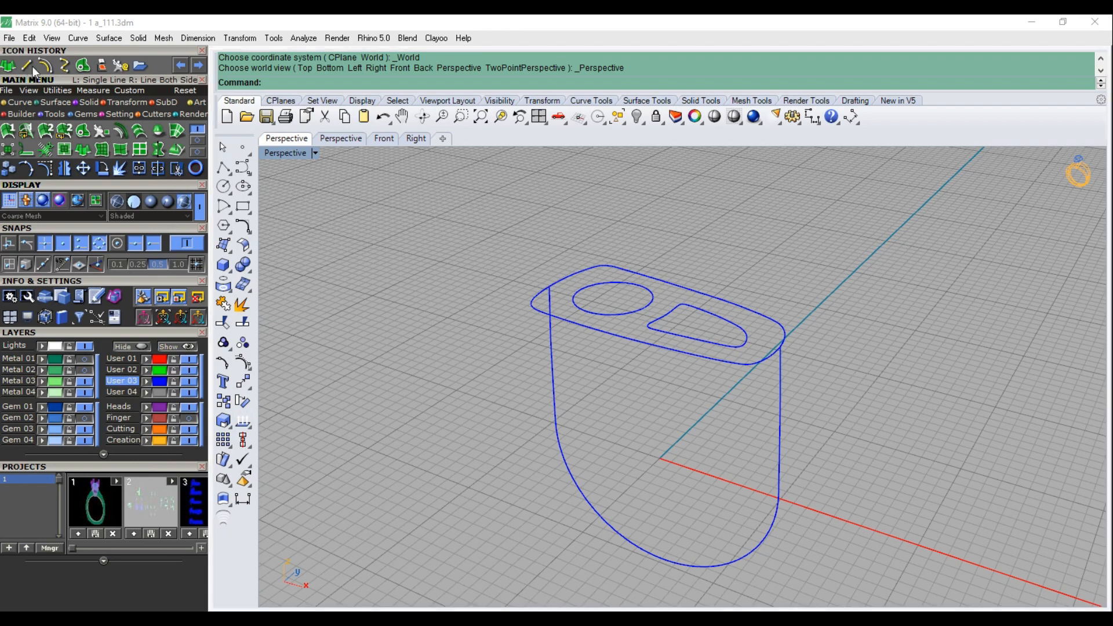
left_click(660, 458)
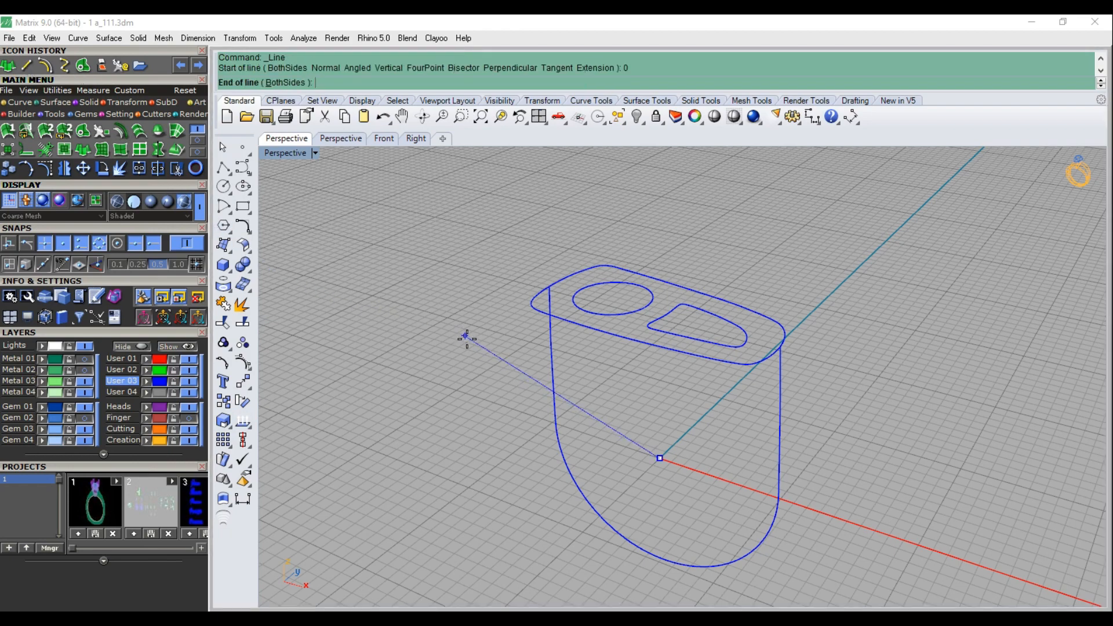
key("ctrl+F2")
left_click(299, 85)
left_click(635, 235)
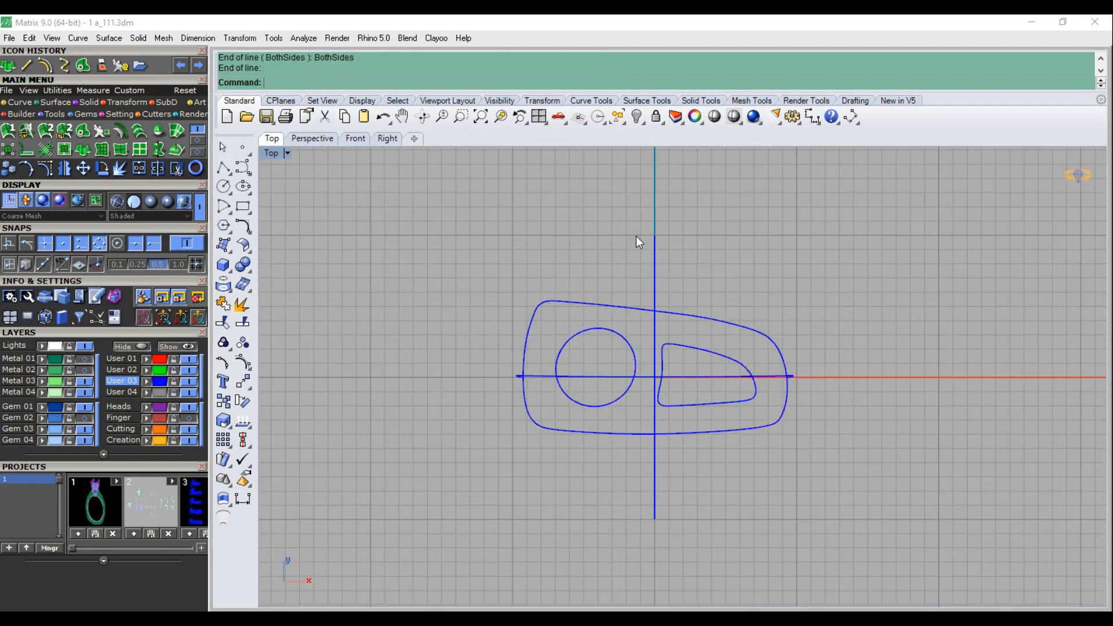
Extrude the Y-axis line straight to both sides into a vertical surface crossing the ring top, then remove the line
key("ctrl+F4")
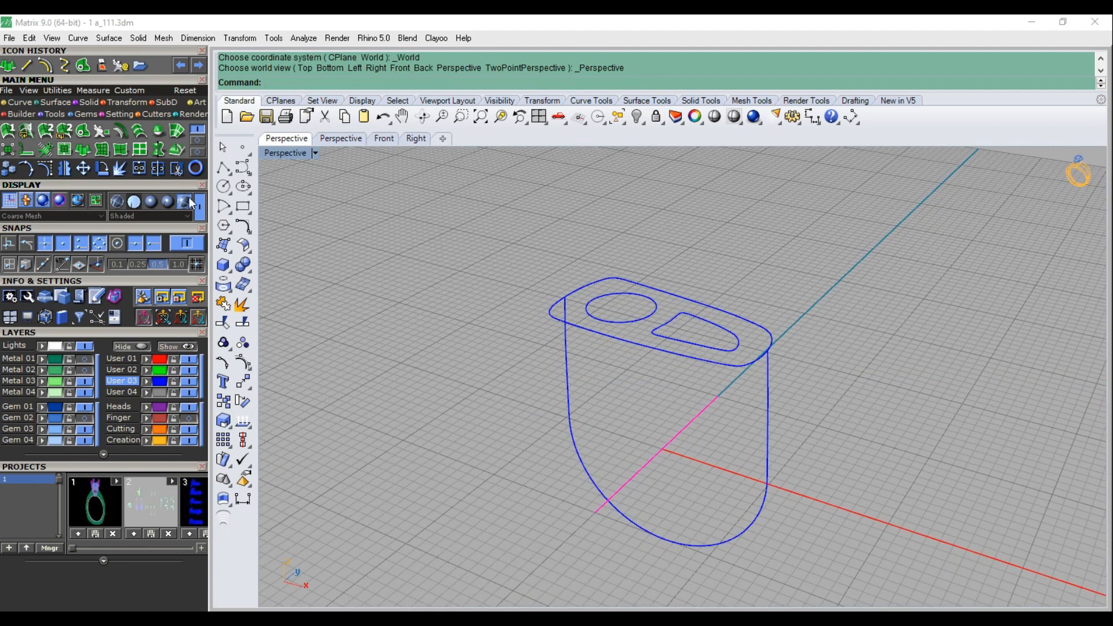
left_click(85, 151)
right_click(508, 259)
left_click(520, 211)
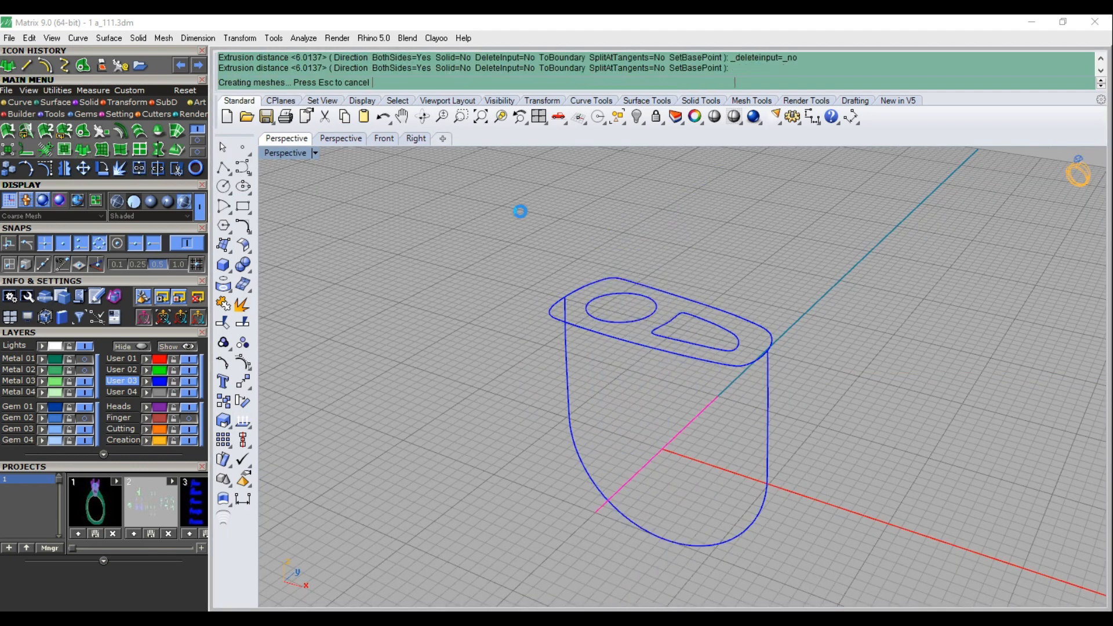
Split both long sides of the ring top outline with the vertical surface and delete the surface
left_click(735, 368)
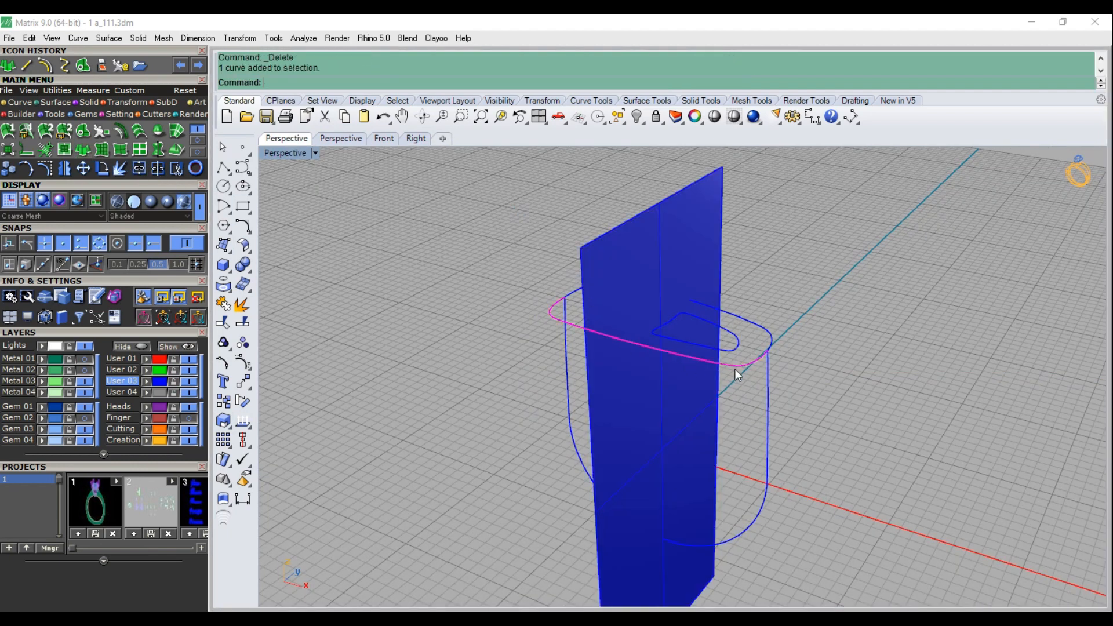
left_click(765, 337)
left_click(157, 168)
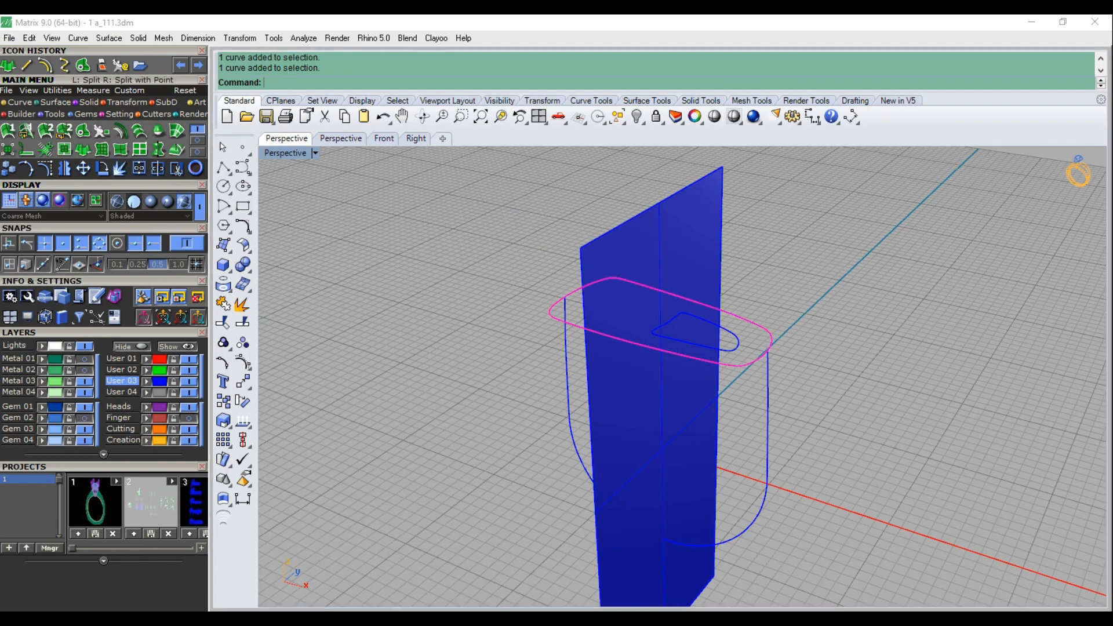
left_click(689, 247)
key("Return")
left_click(688, 262)
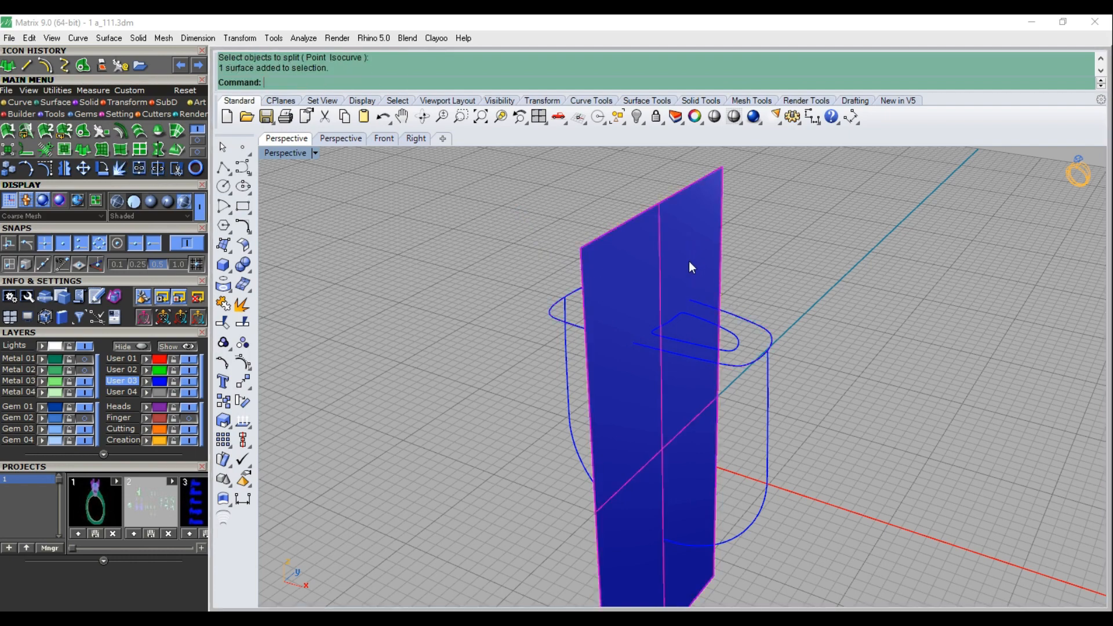
key("Delete")
Draw a straight line across the ring top between the two split points of the outer outline
left_click(721, 315)
left_click(716, 371)
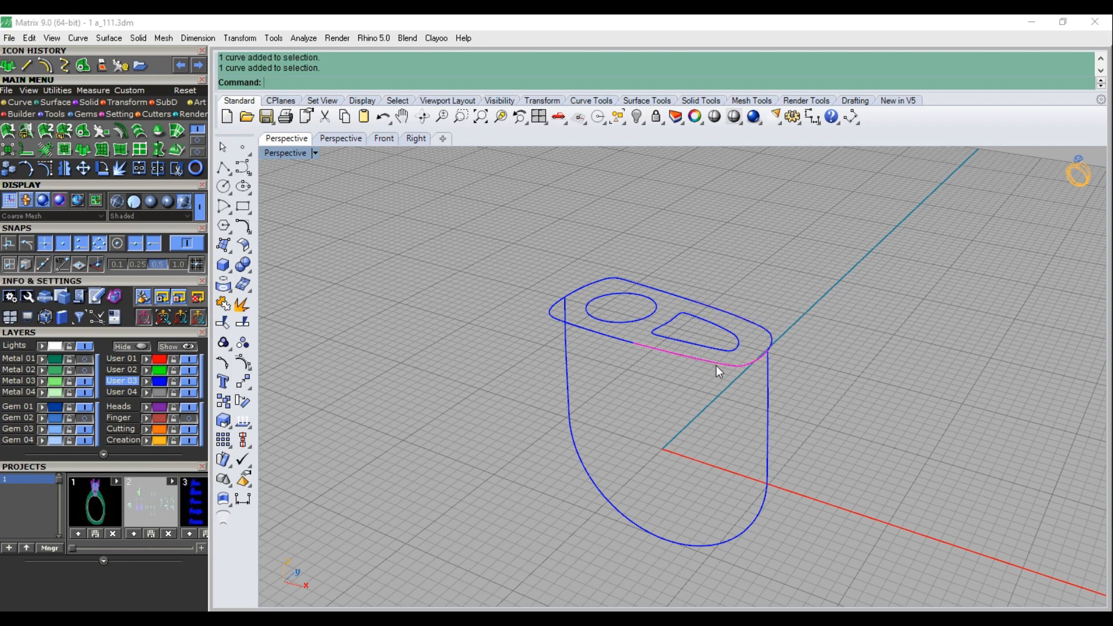
left_click(748, 329)
left_click(25, 65)
left_click(633, 343)
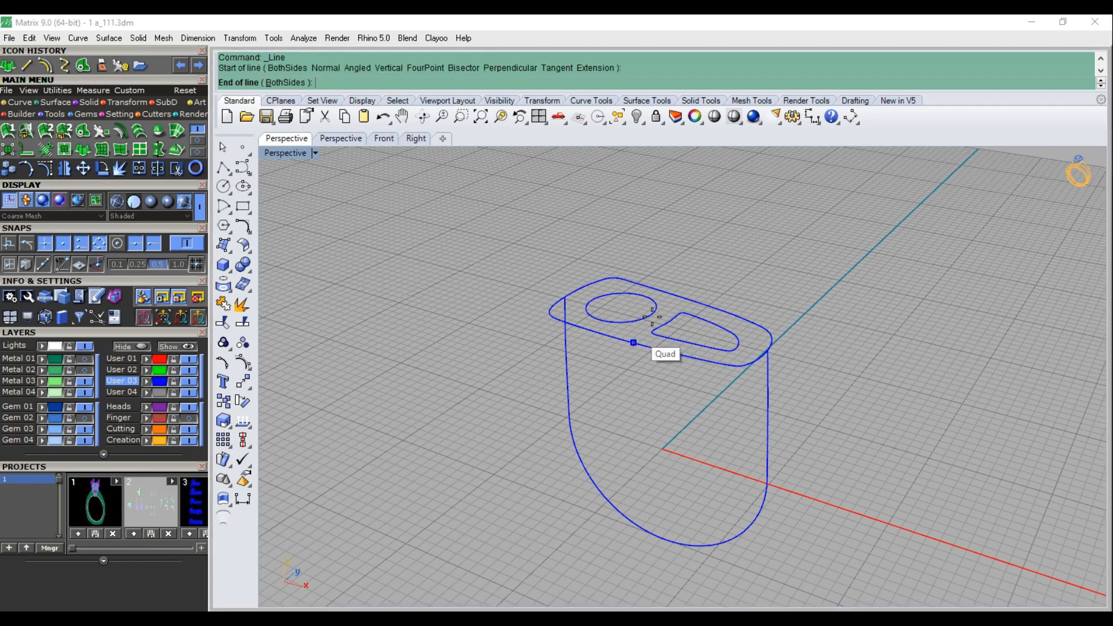
scroll(652, 316, "up", 3)
left_click(686, 302)
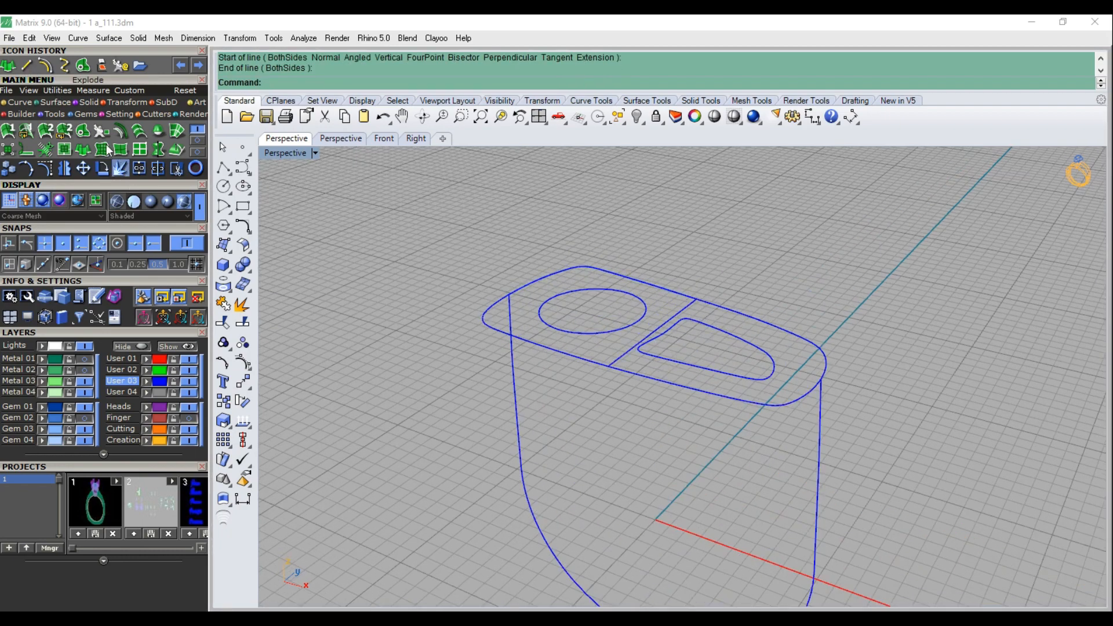
left_click(18, 102)
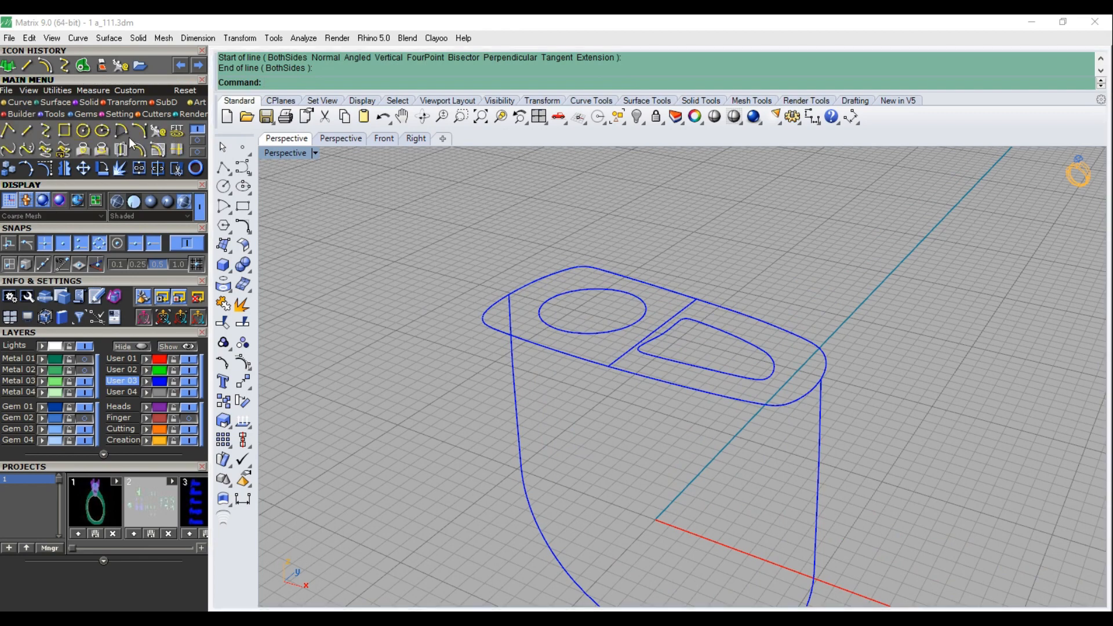
left_click(68, 144)
left_click(609, 367)
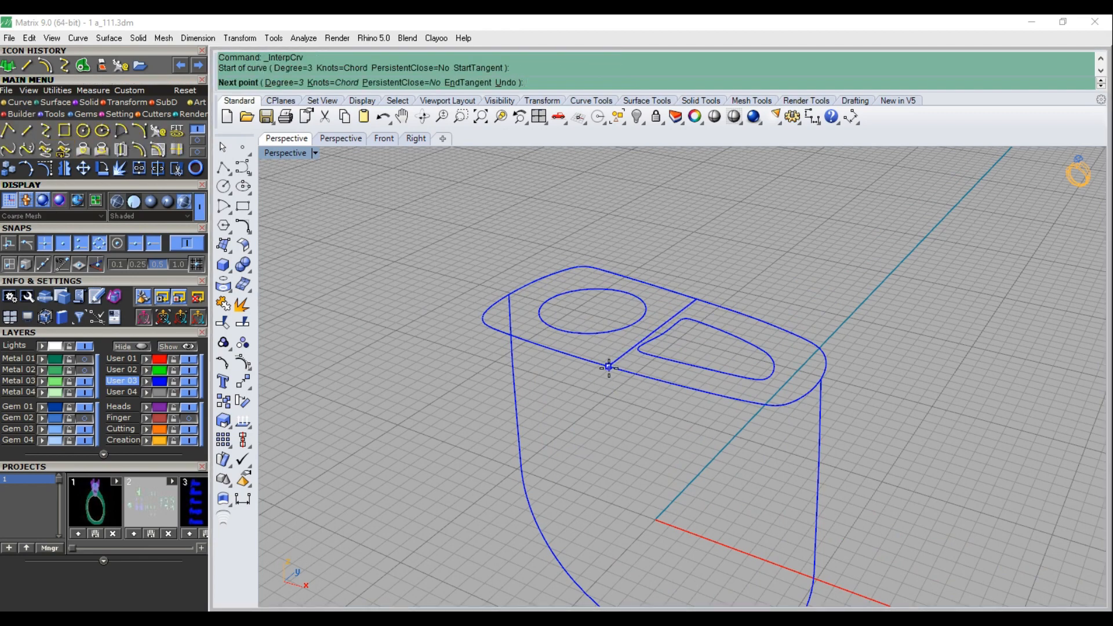
key("F3")
right_click_drag(588, 405, 582, 306)
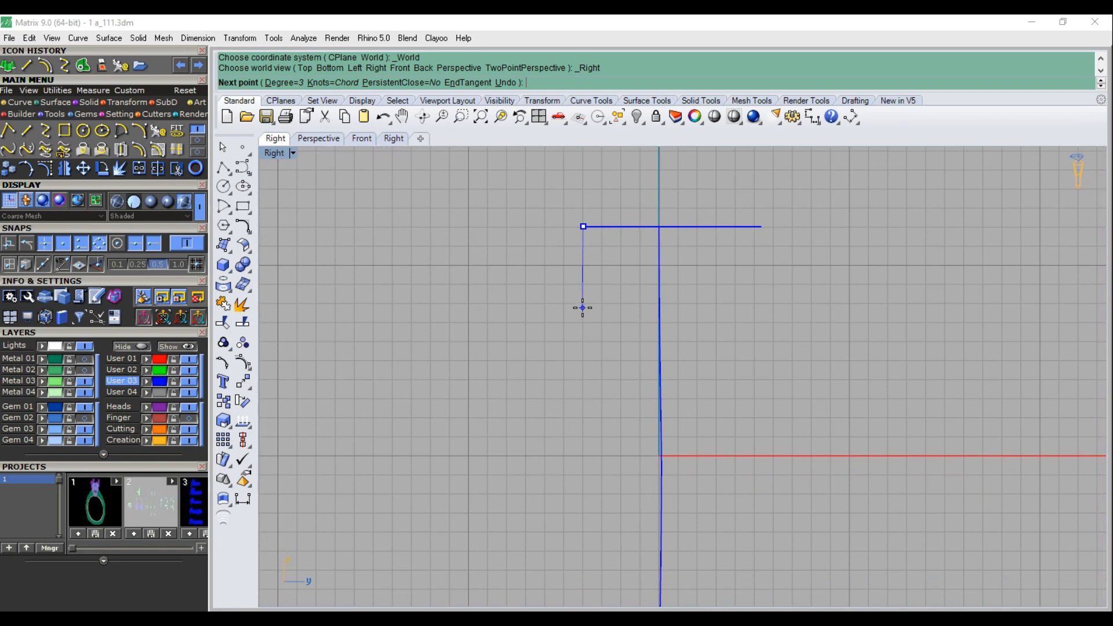
scroll(583, 308, "down", 3)
key("Return")
Project the shank curve onto the front construction plane, deleting the input curve
key("F2")
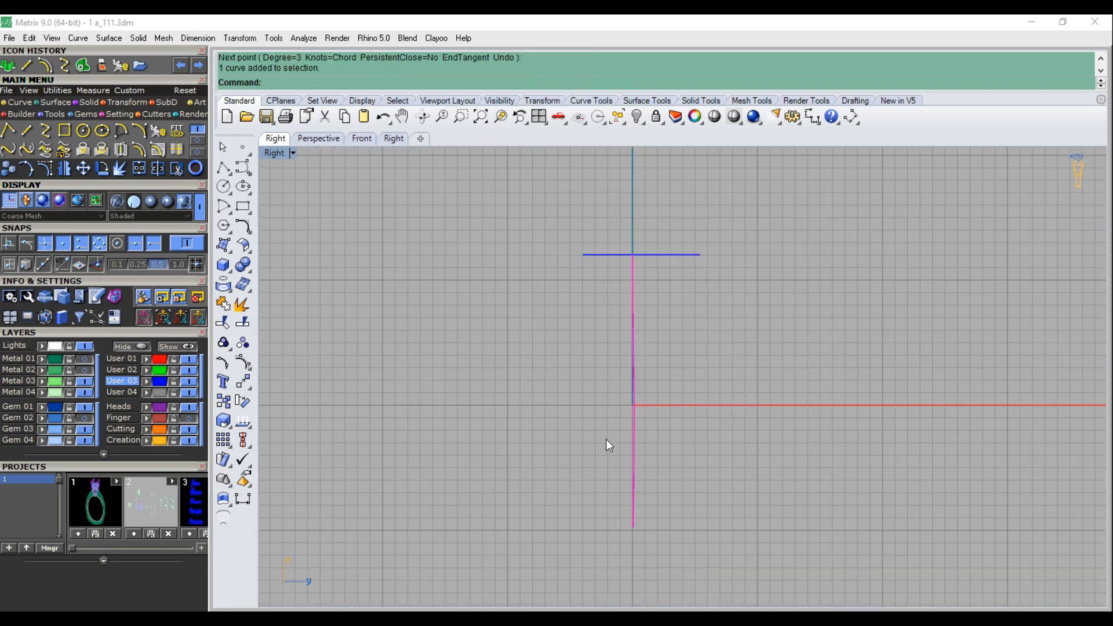
left_click(138, 103)
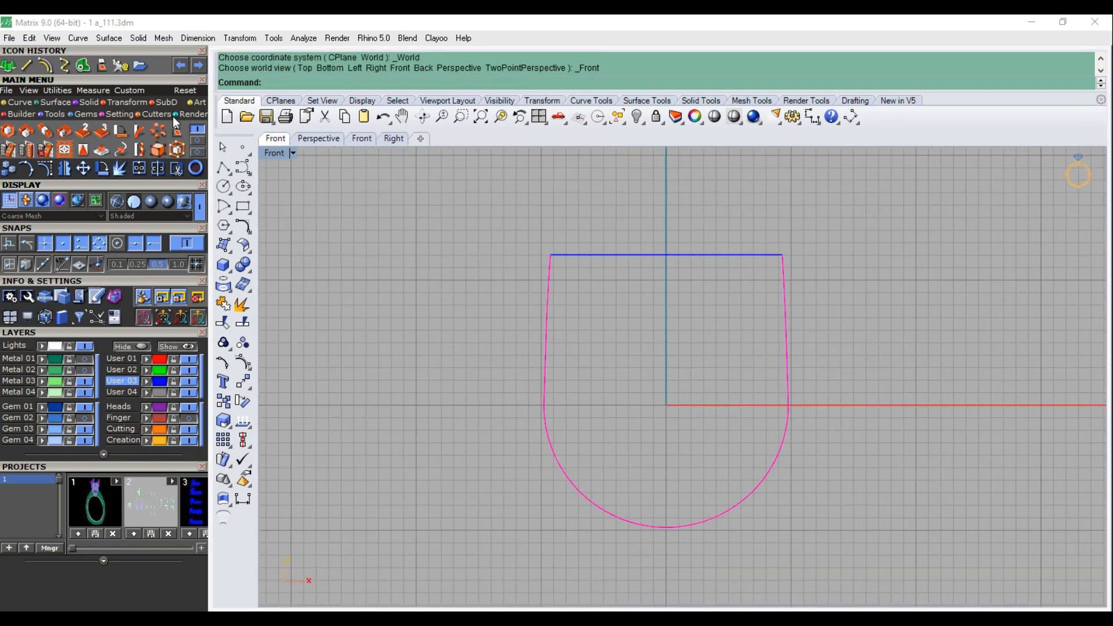
left_click(177, 130)
left_click(353, 83)
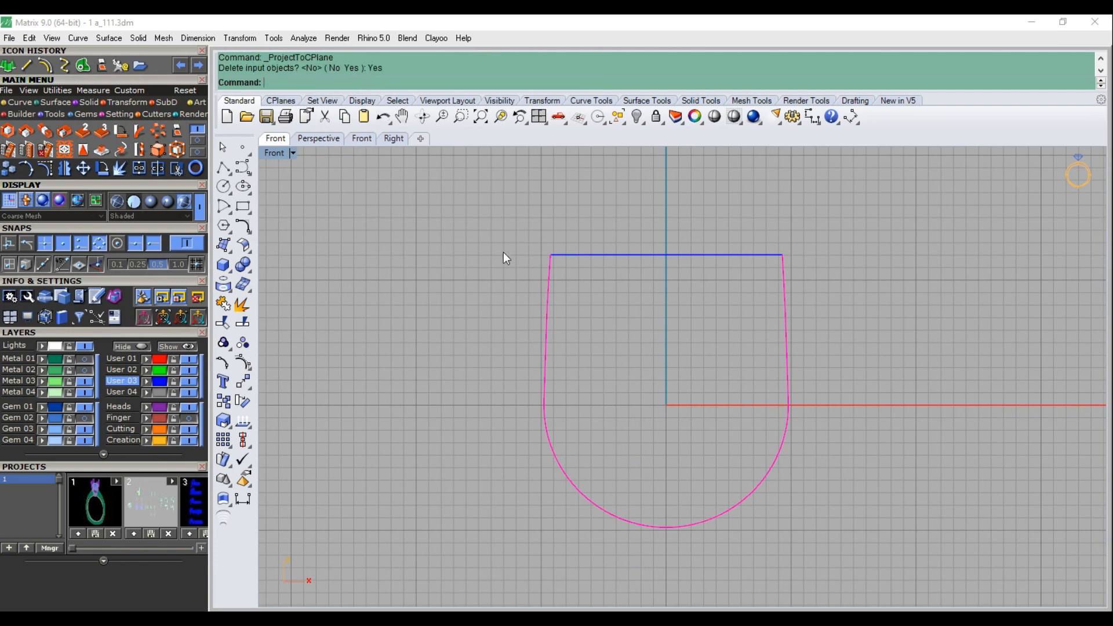
key("F1")
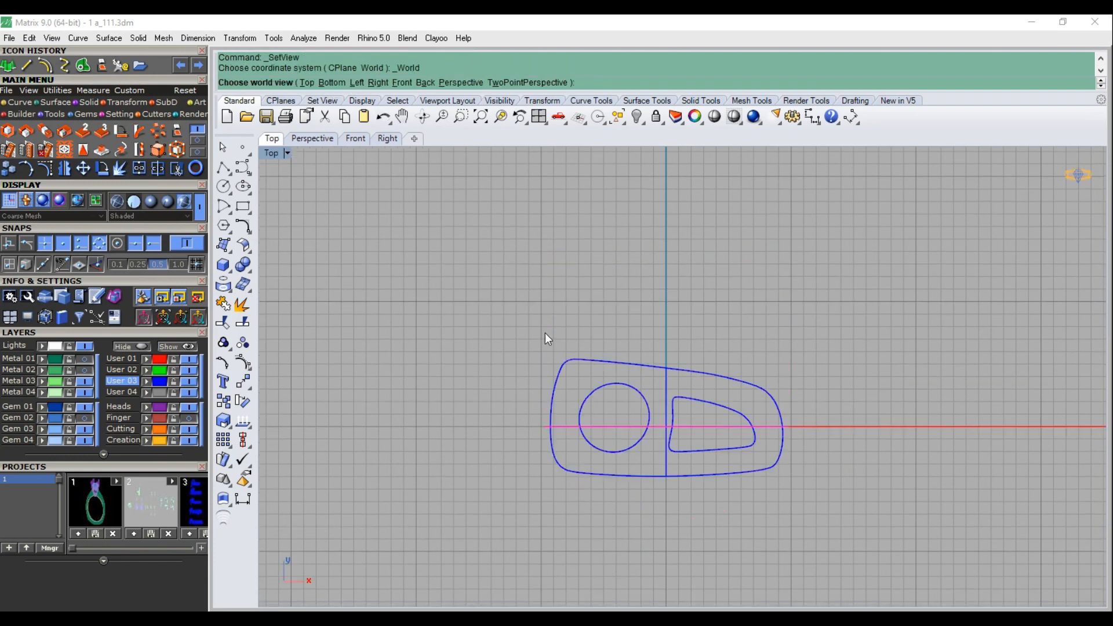
key("F4")
left_click(510, 357)
Start an interpolated curve at the cross line's front end and place points down beside the shank in the right view
left_click(119, 169)
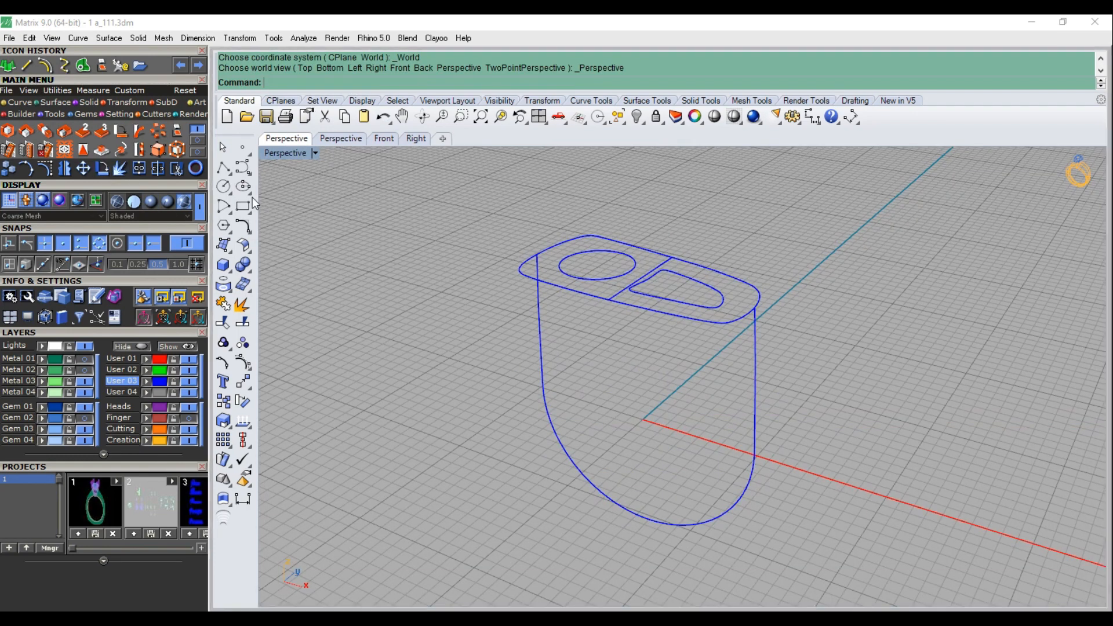
left_click(609, 302)
key("F3")
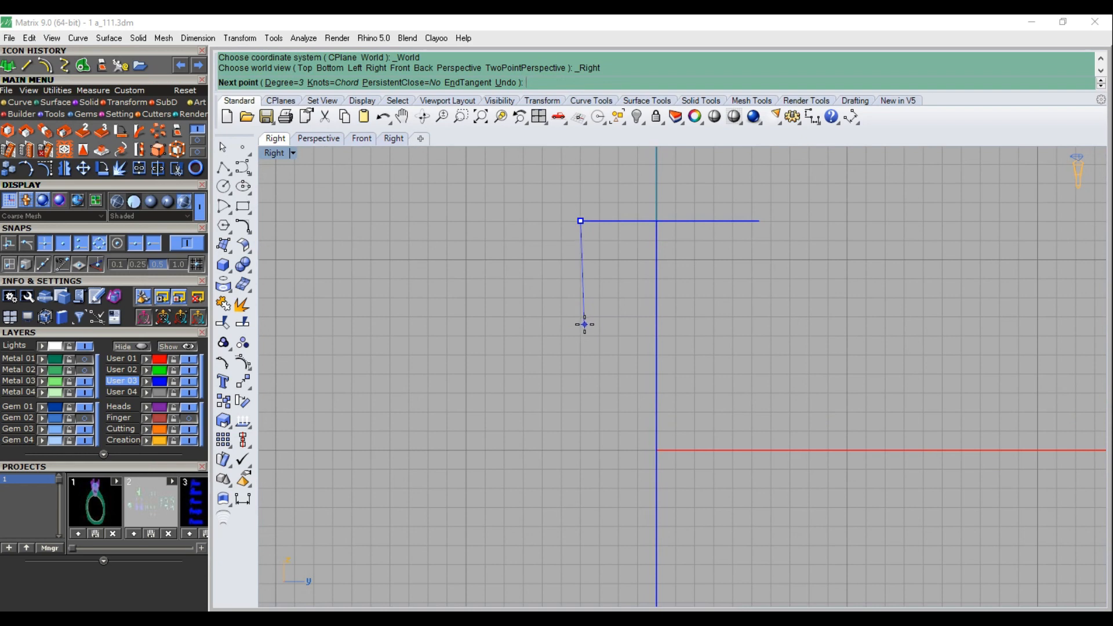
left_click(585, 325)
right_click_drag(583, 353, 586, 323)
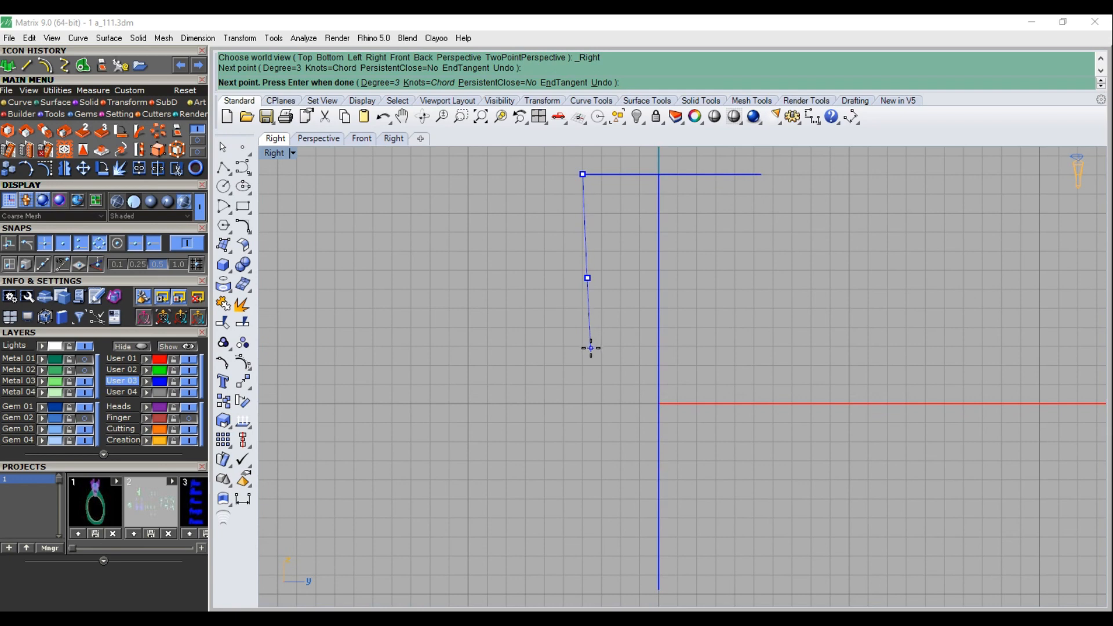
left_click(591, 348)
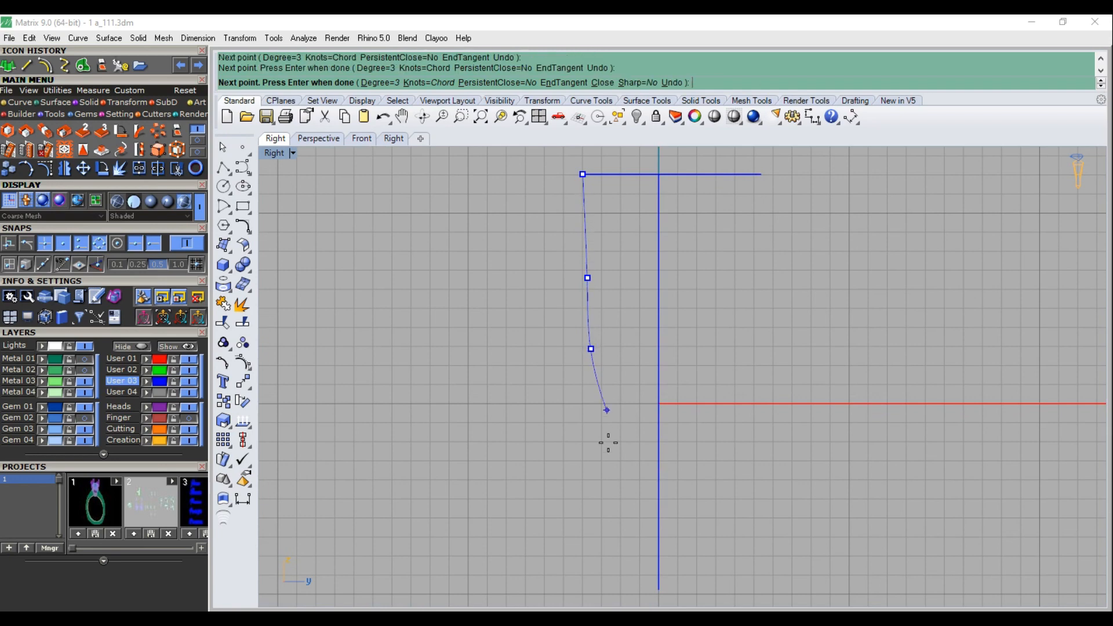
right_click_drag(605, 452, 589, 369)
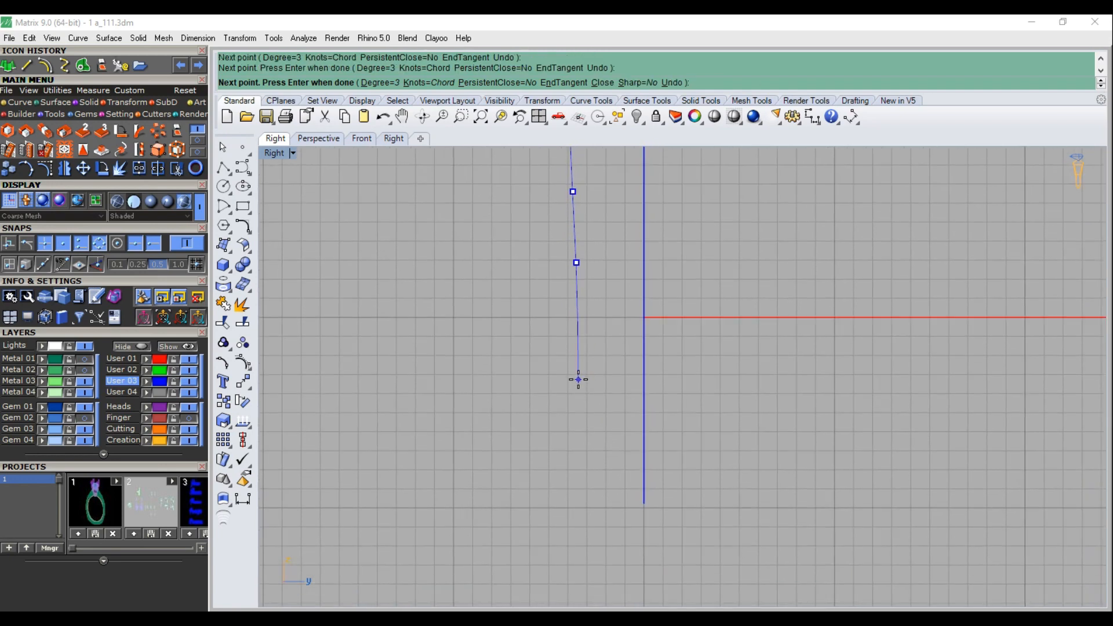
left_click(580, 379)
right_click_drag(579, 453, 572, 395)
Continue the side curve with points rounding inward to the bottom of the shank and finish it
scroll(572, 396, "up", 6)
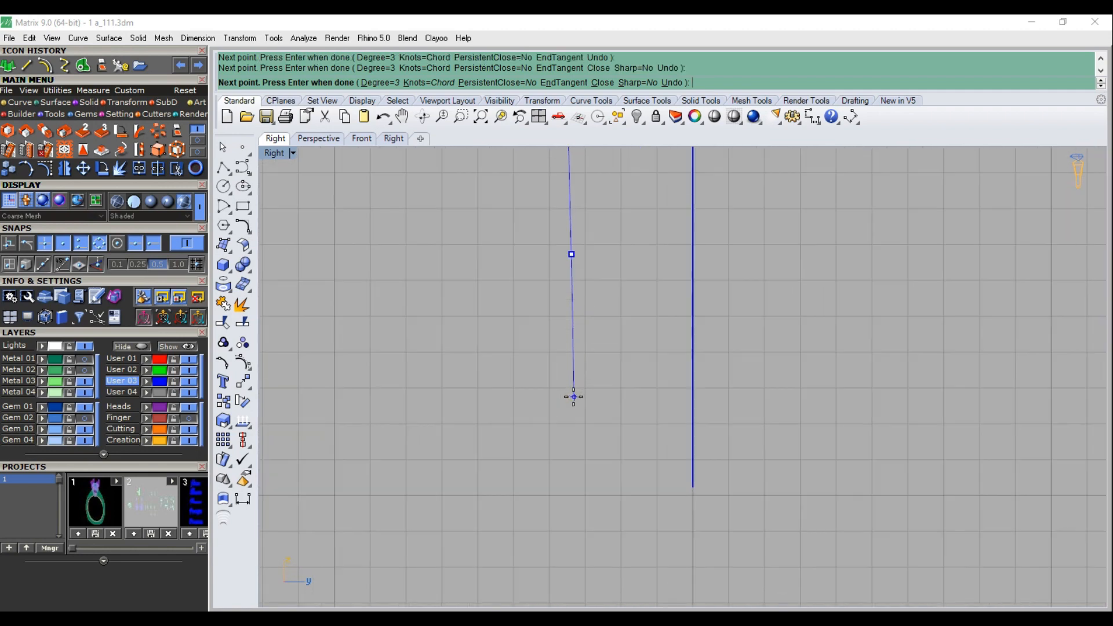
scroll(589, 417, "up", 2)
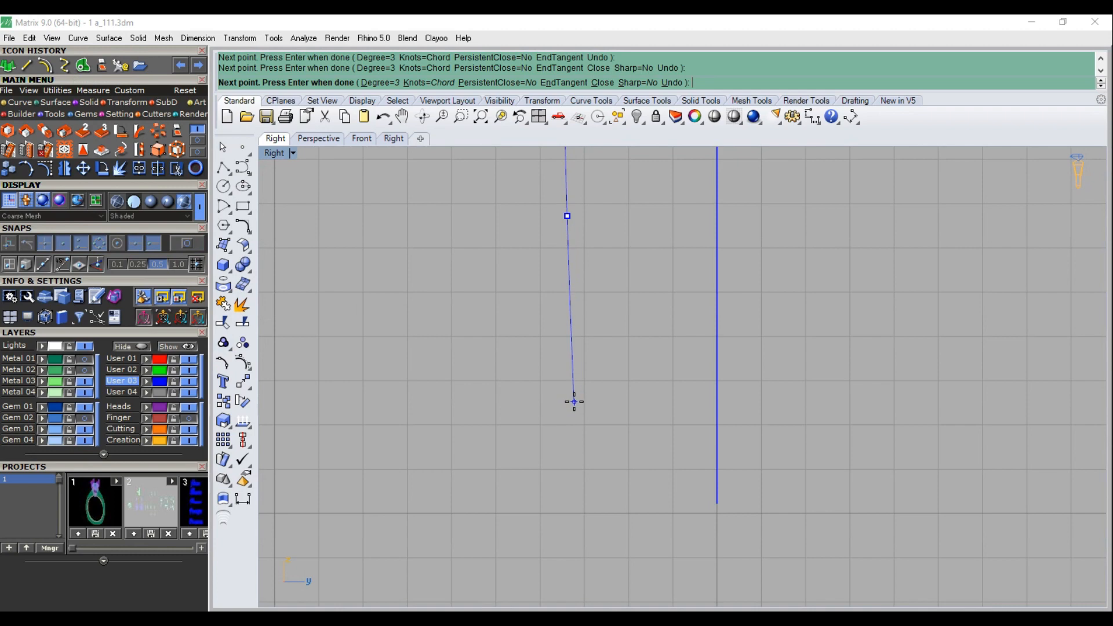
left_click(574, 402)
left_click(588, 458)
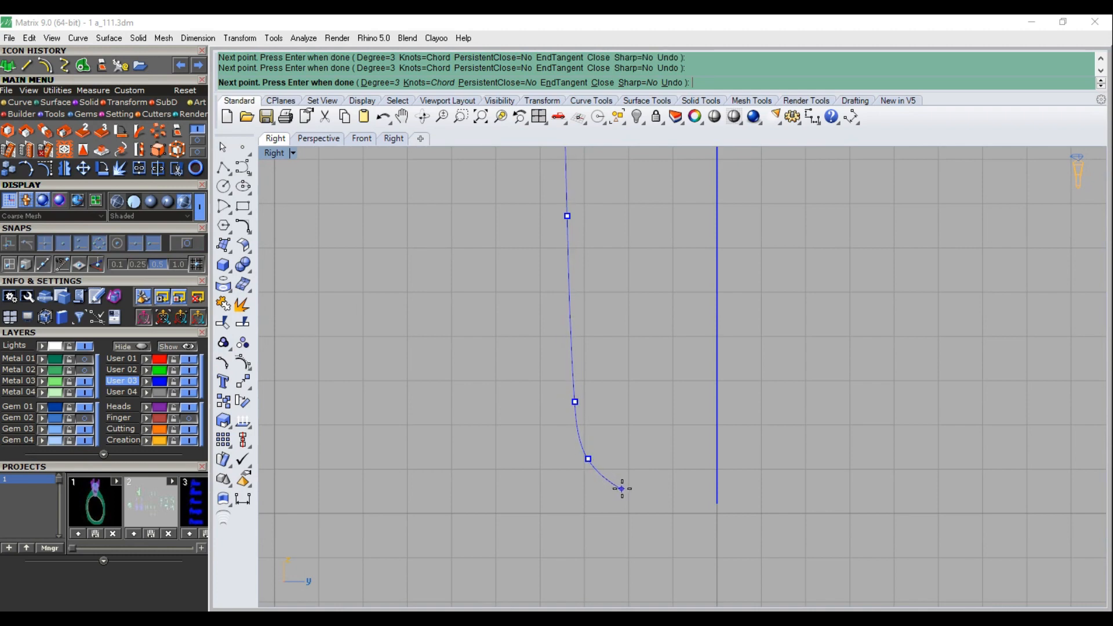
scroll(704, 505, "up", 12)
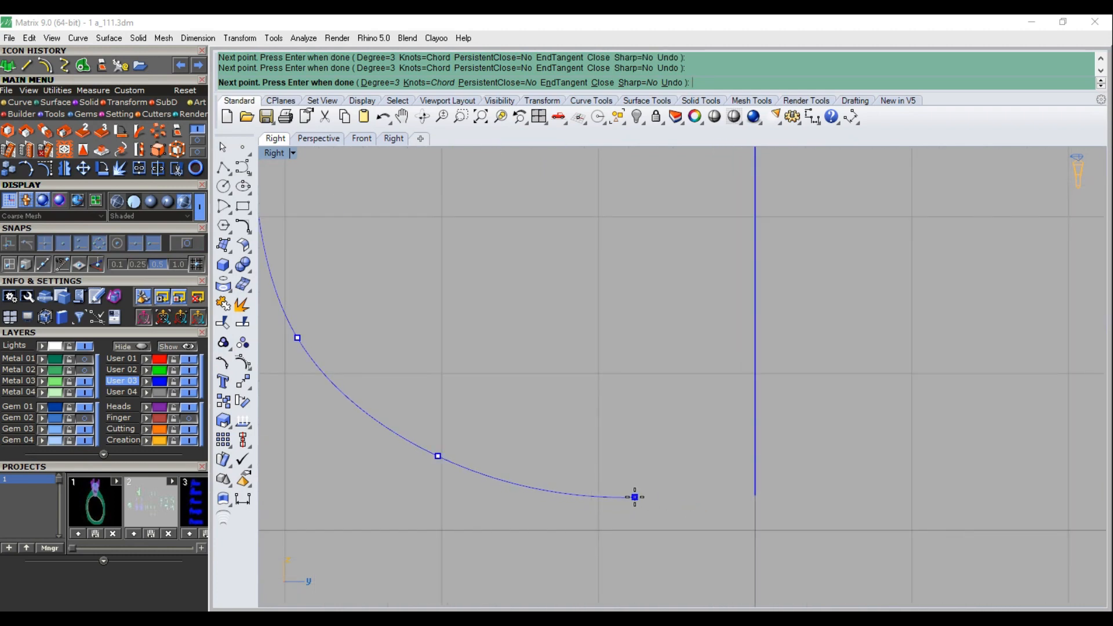
left_click(634, 497)
scroll(744, 500, "up", 8)
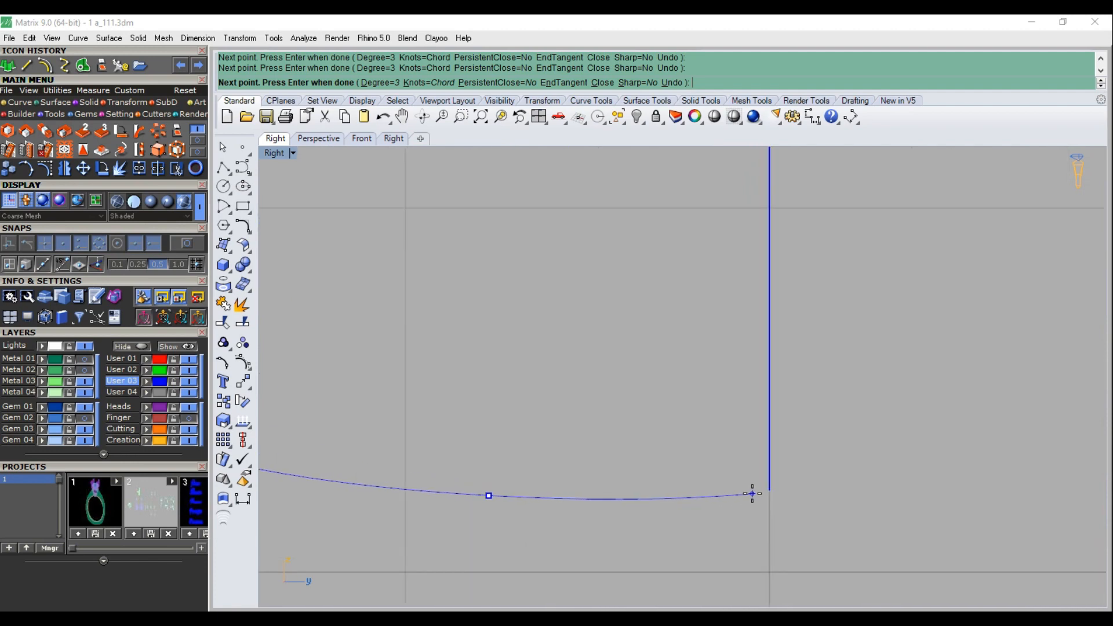
left_click(752, 495)
right_click(752, 494)
Turn on the side curve's control points and delete the one next to its lower end
left_click(655, 499)
left_click(46, 169)
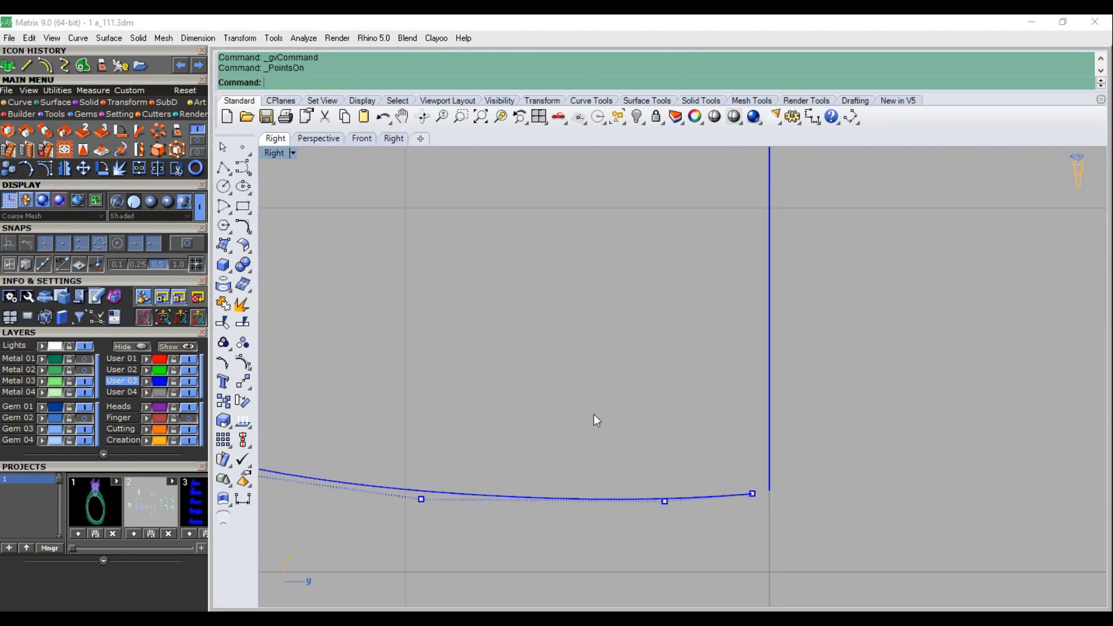
scroll(602, 440, "down", 6)
left_click(649, 468)
key("Delete")
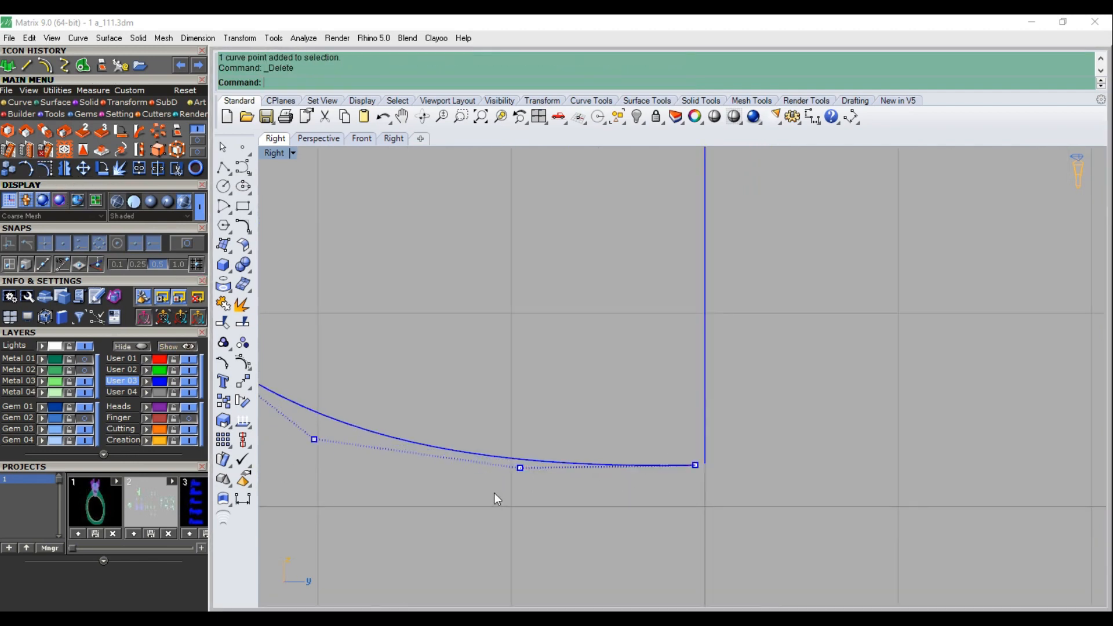
Move the side curve's last two control points so its lower end meets the bottom of the shank curve
left_click_drag(457, 494, 760, 460)
scroll(690, 464, "up", 8)
scroll(711, 488, "down", 5)
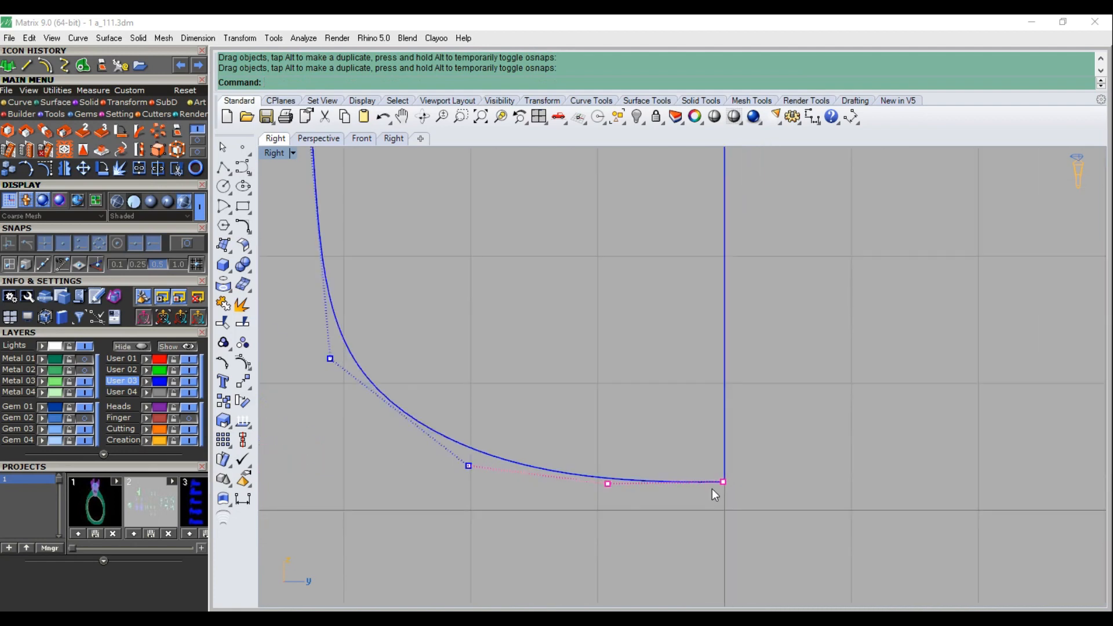
scroll(537, 433, "up", 3)
Reposition the two control points at the side curve's lower bend to smooth the rounded corner
left_click_drag(503, 395, 512, 351)
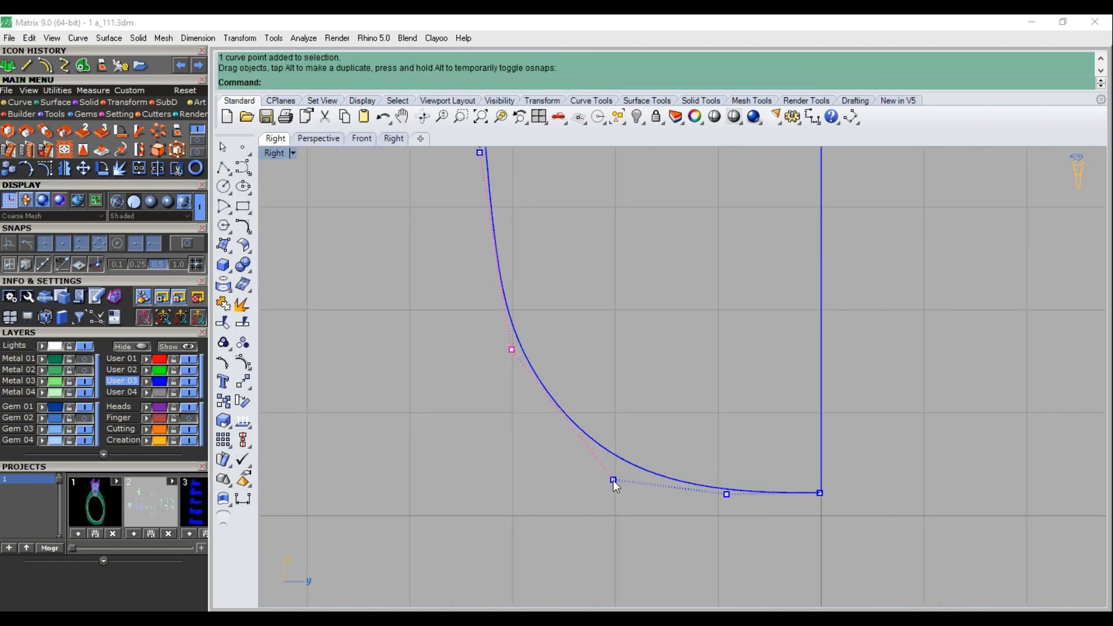
left_click_drag(613, 479, 606, 470)
scroll(592, 478, "down", 2)
scroll(586, 481, "down", 3)
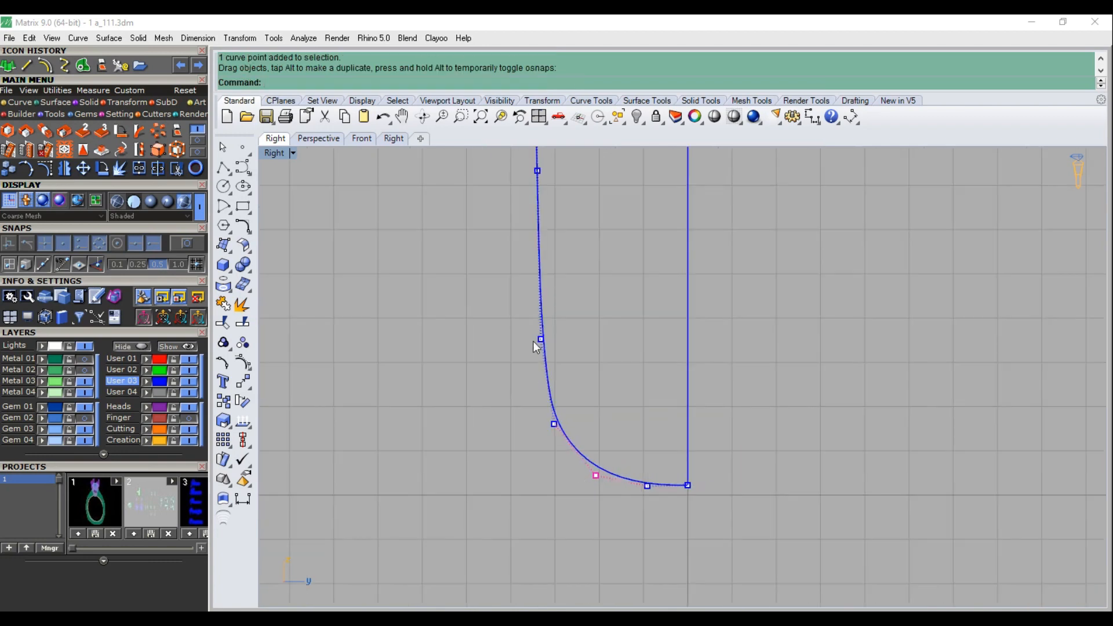
Shift the control points along the side curve's long upper stretch slightly outward to smooth its taper
scroll(536, 340, "up", 2)
right_click_drag(541, 339, 547, 475)
scroll(547, 476, "down", 2)
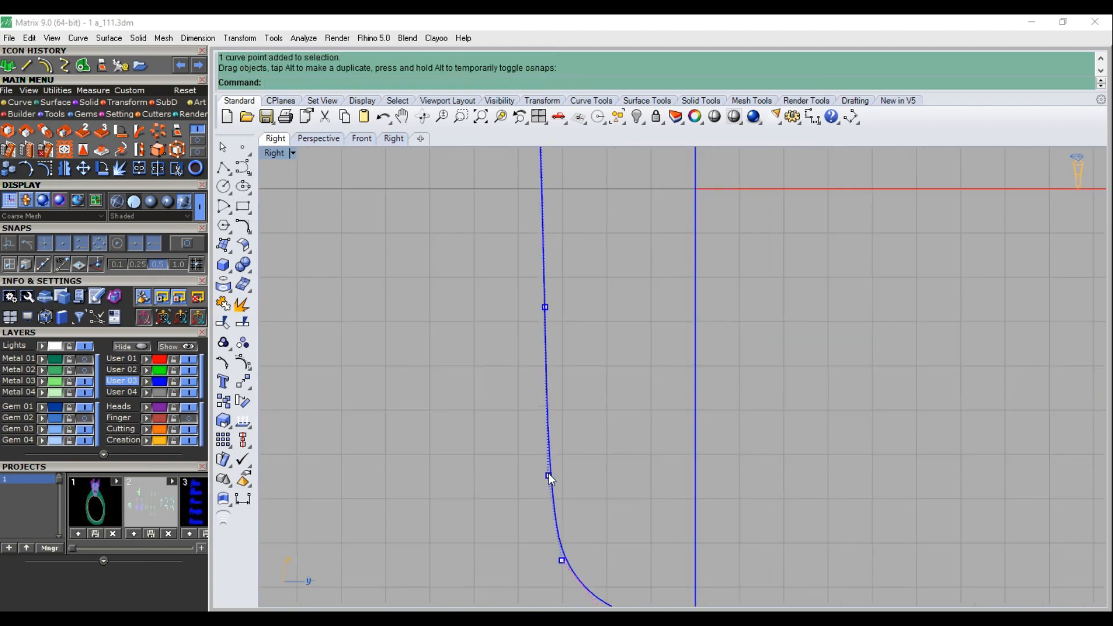
scroll(548, 473, "up", 2)
left_click(548, 477)
scroll(547, 485, "down", 2)
scroll(543, 378, "up", 3)
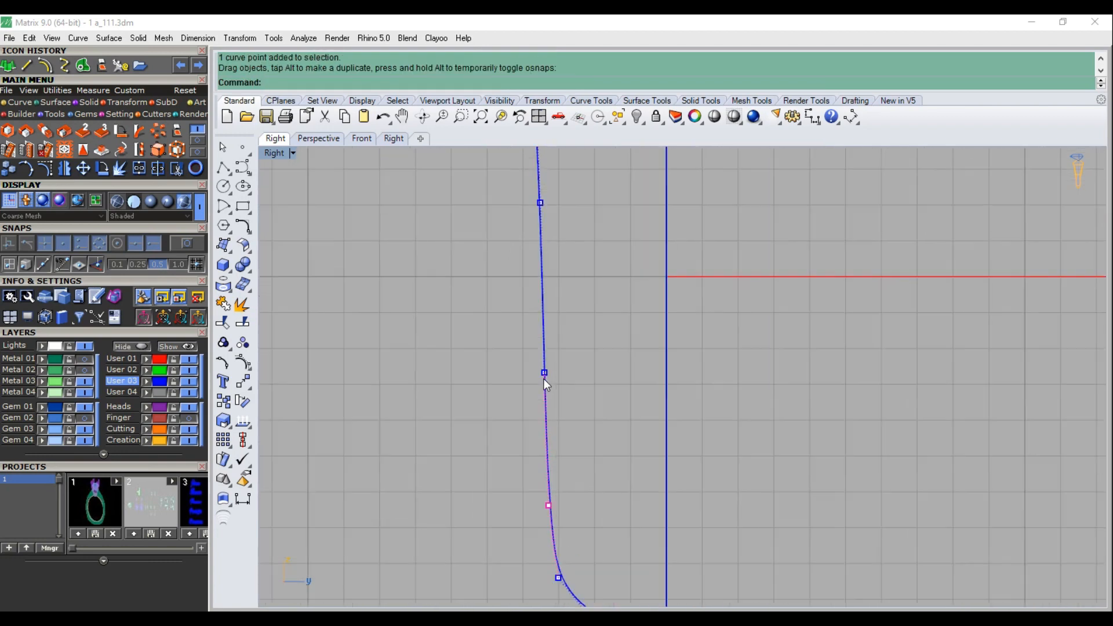
left_click_drag(544, 373, 540, 368)
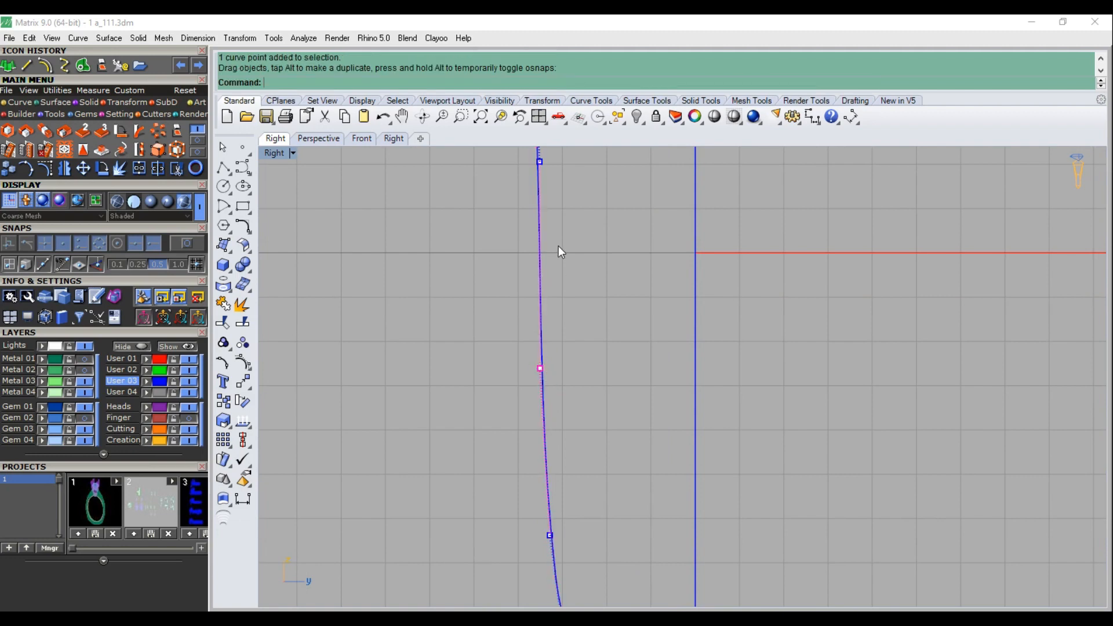
right_click_drag(558, 246, 552, 407)
left_click_drag(533, 323, 524, 315)
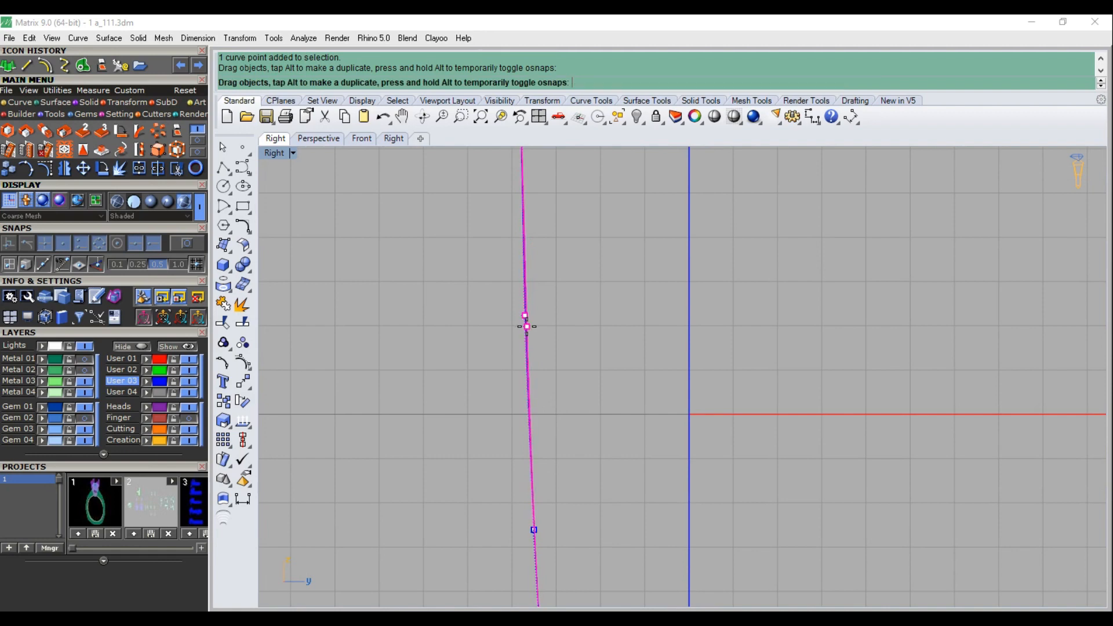
Rebuild the side curve with 50 points and degree 2, deleting the input
scroll(527, 323, "down", 4)
left_click_drag(558, 272, 481, 348)
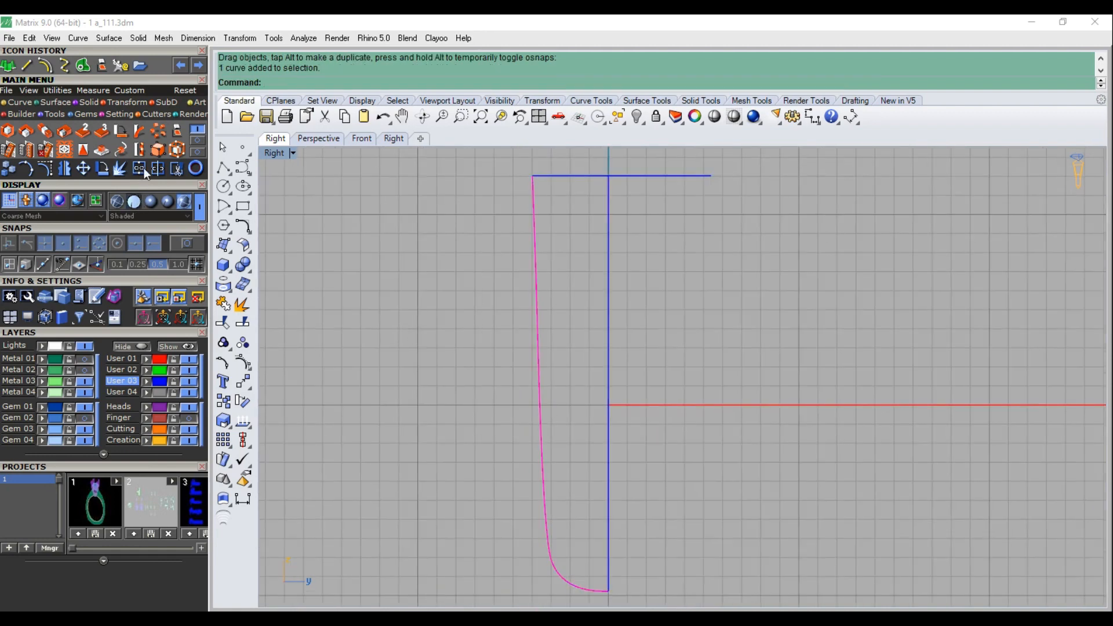
left_click(19, 103)
left_click(153, 136)
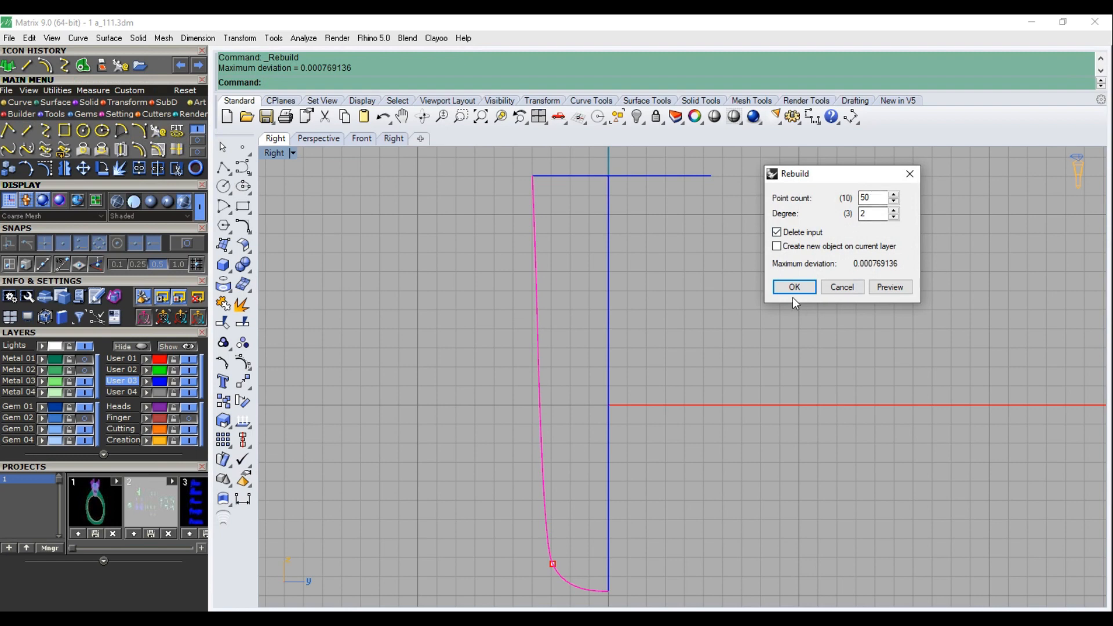
left_click(794, 287)
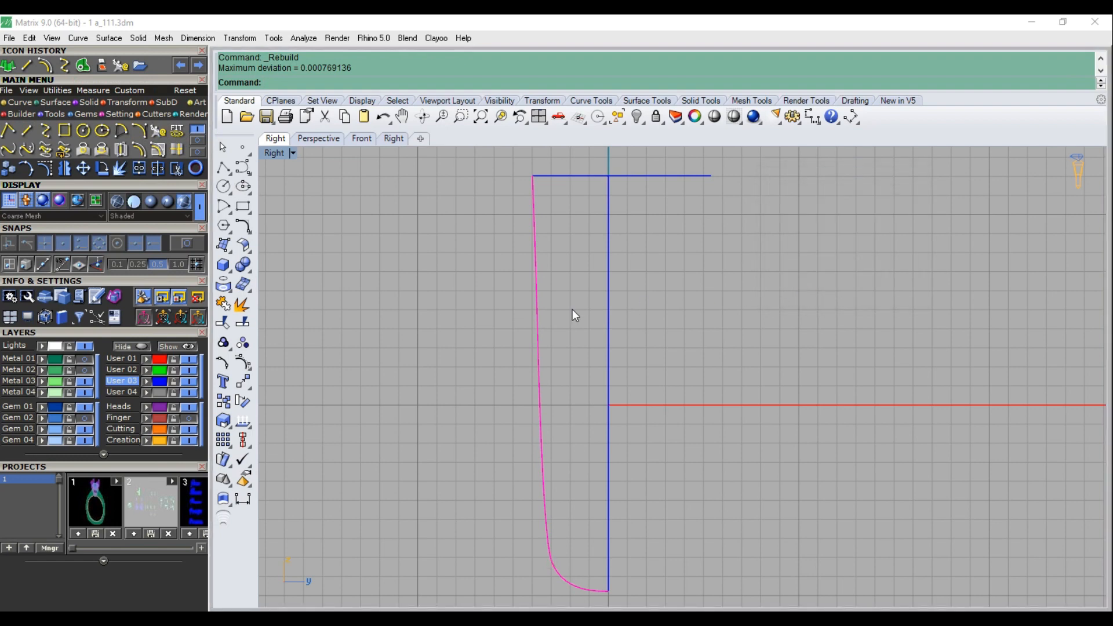
Mirror the rebuilt side curve across the vertical centre axis from the origin, and select the mirrored copy
right_click(67, 174)
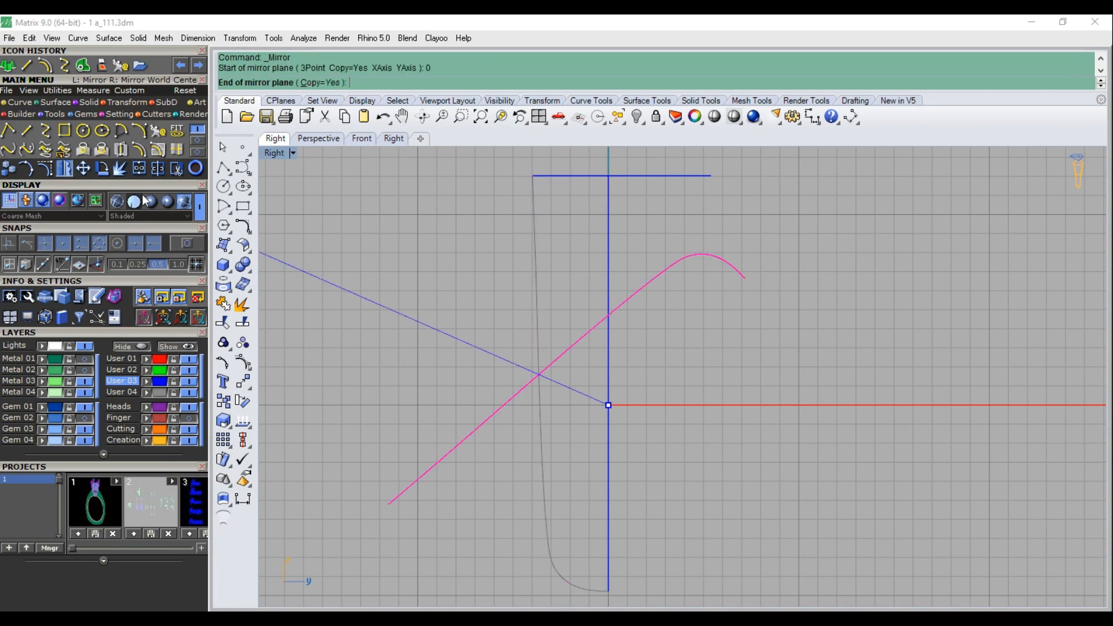
left_click(605, 299)
key("Return")
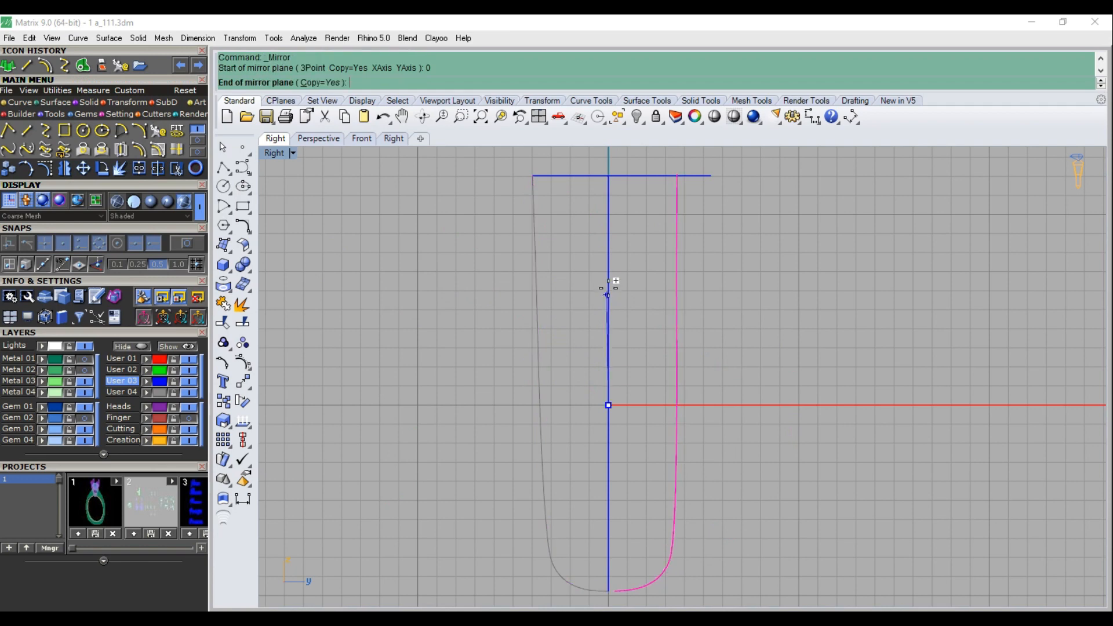
left_click(608, 294)
left_click_drag(710, 266, 644, 292)
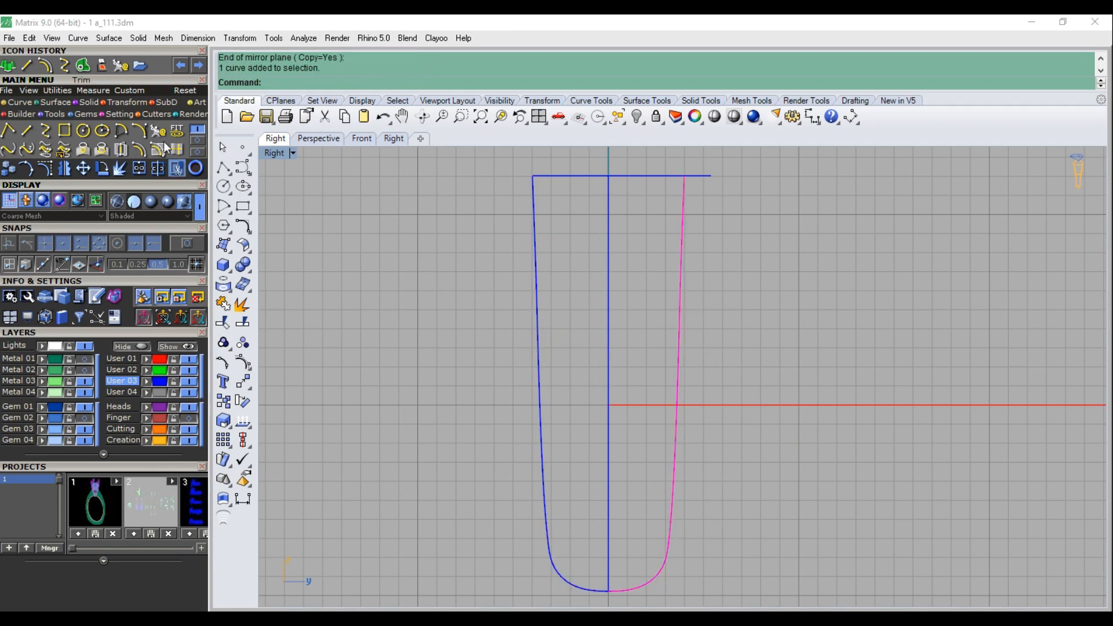
Cage-edit the mirrored curve with a CPlane bounding box, 2 points in X, Y and Z, and a Global region
left_click(134, 104)
left_click(177, 149)
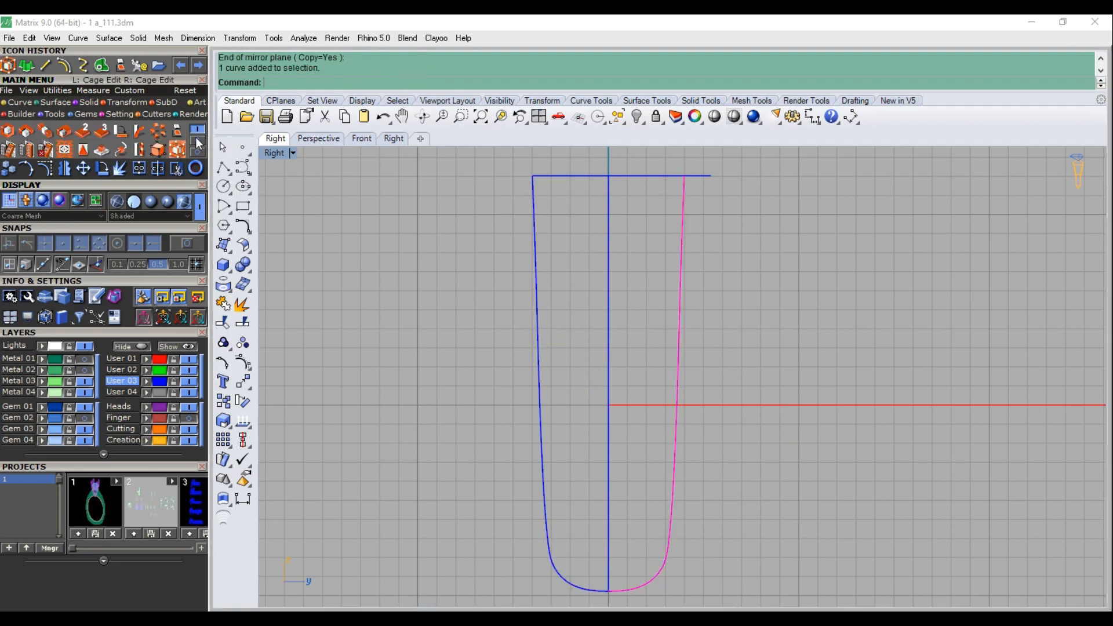
left_click(327, 83)
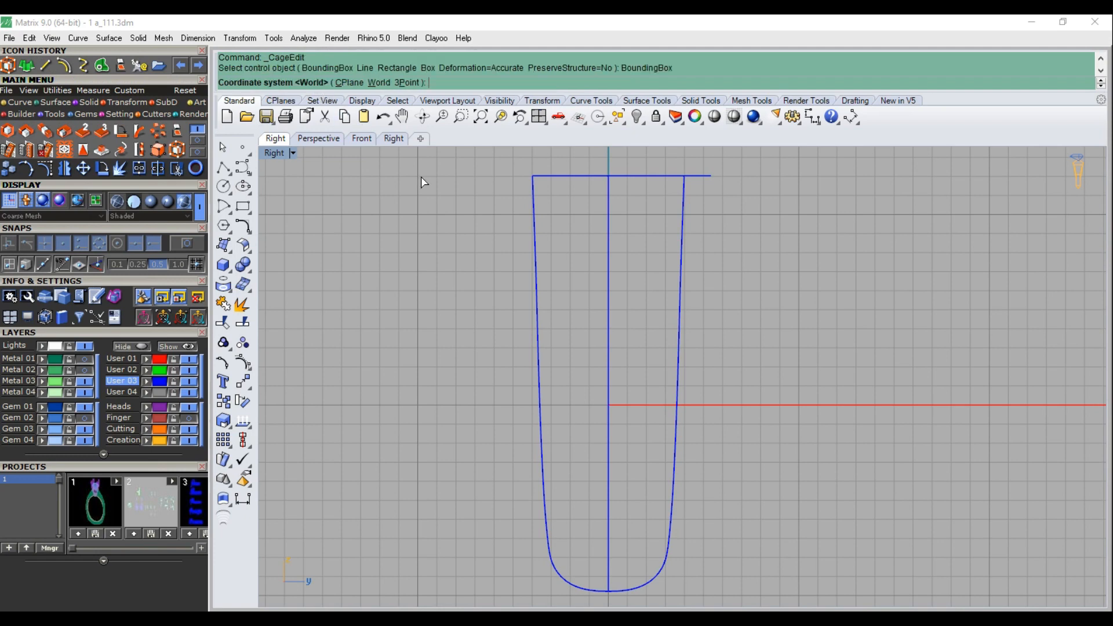
left_click(346, 85)
left_click(313, 83)
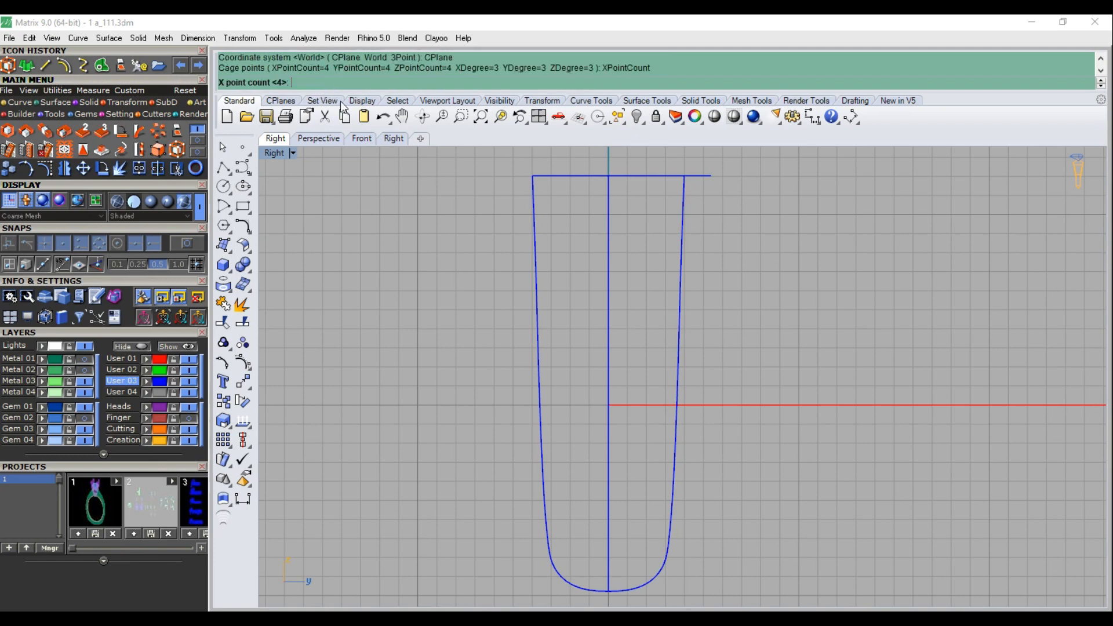
type("2")
key("Return")
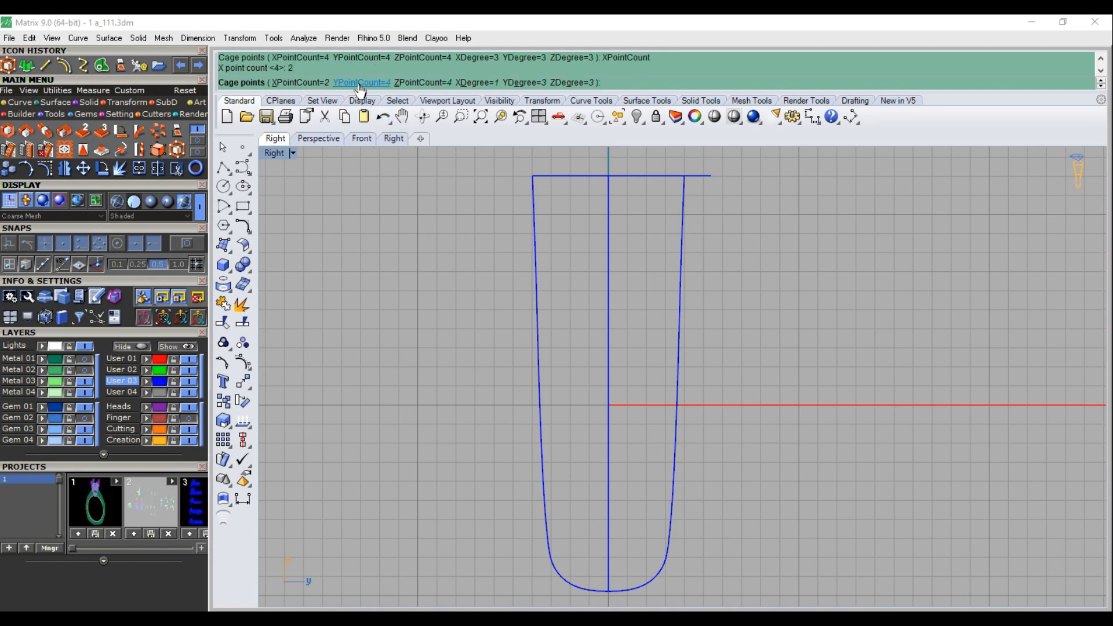
left_click(306, 82)
type("2")
key("Return")
left_click(406, 84)
type("2")
key("Return")
key("Return")
key("Return")
Stretch the cage's four upper points outward so the mirrored curve's upper end meets the end of the horizontal top line
right_click_drag(639, 227, 572, 284)
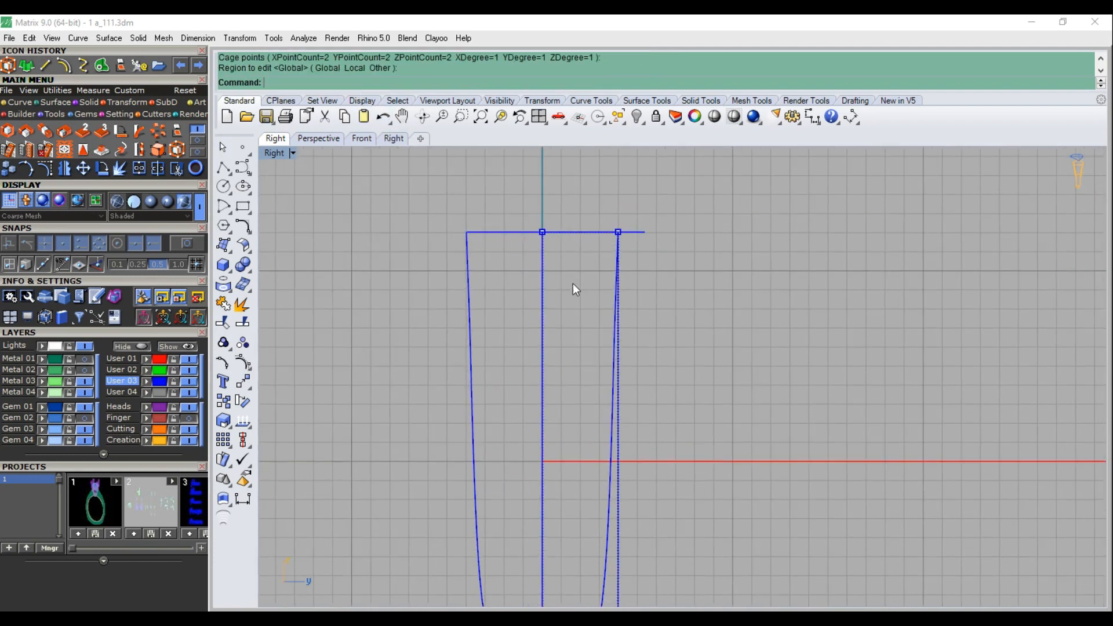
left_click_drag(615, 215, 623, 227)
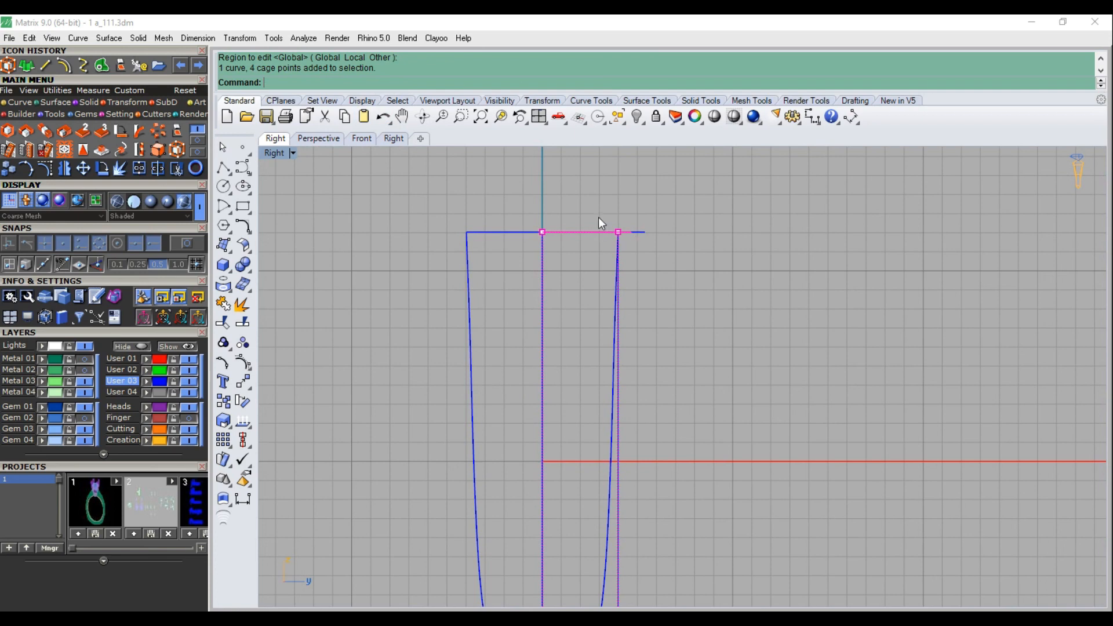
left_click(588, 232, "ctrl")
scroll(616, 233, "up", 7)
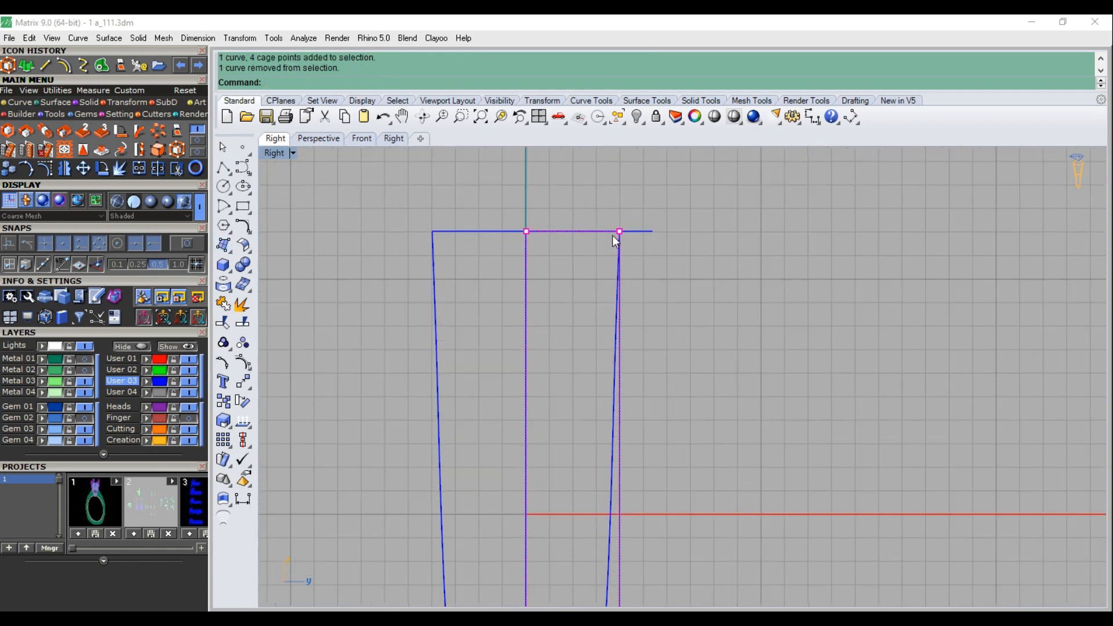
left_click_drag(617, 230, 723, 213)
scroll(718, 232, "up", 5)
scroll(698, 232, "up", 2)
scroll(686, 218, "down", 4)
key("Escape")
key("Escape")
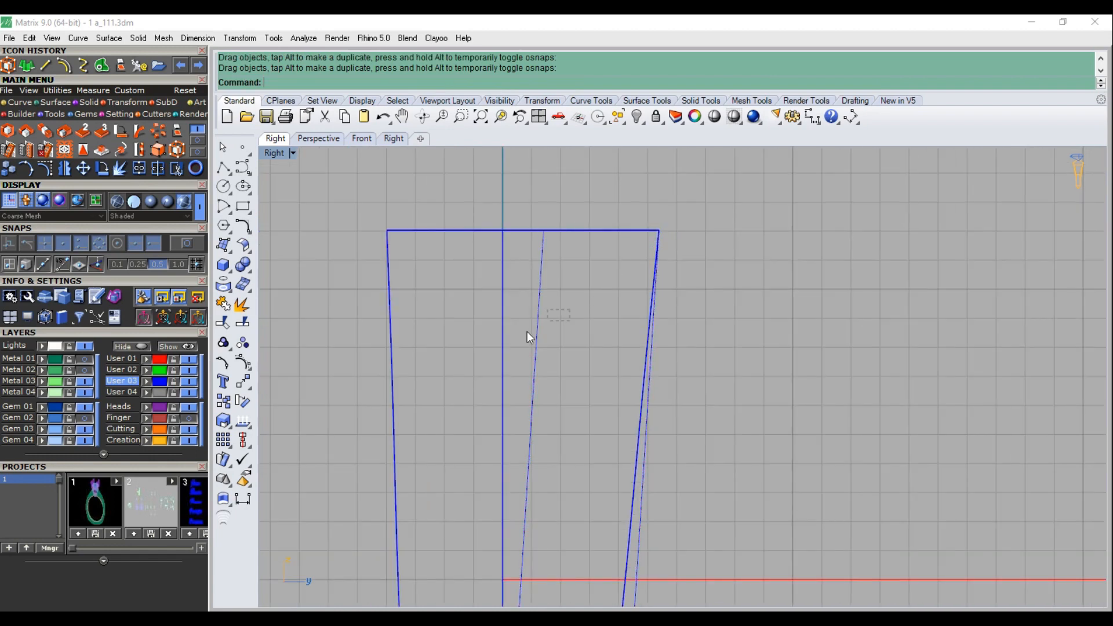
Delete the control cage from the stretched side curve
left_click(527, 332)
key("Delete")
scroll(580, 320, "down", 10)
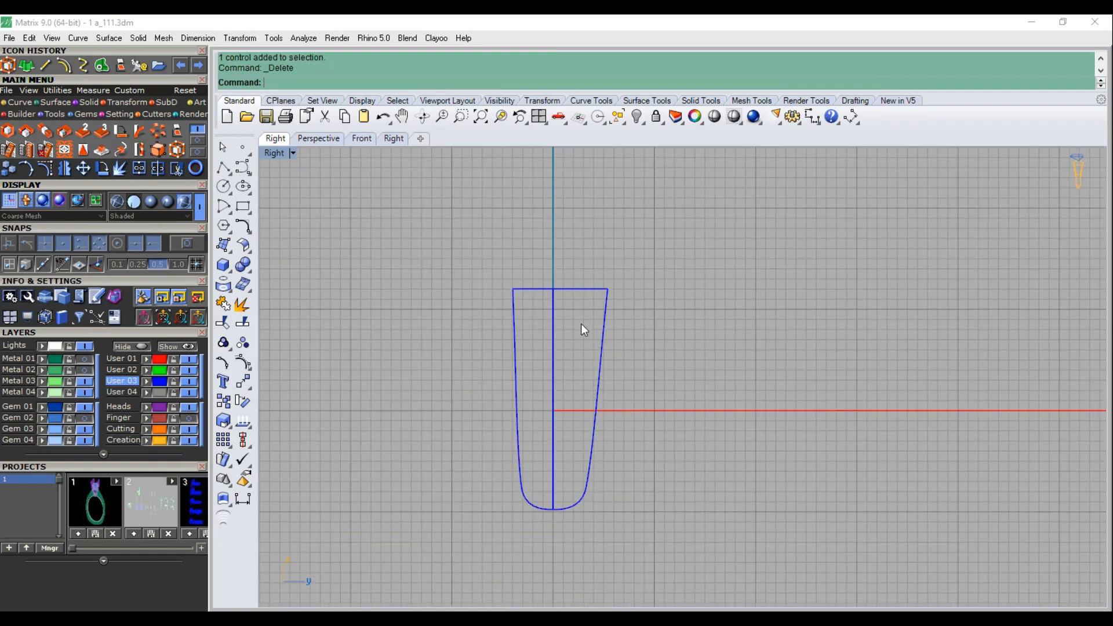
Start a copying Orient with 3D scaling on the stretched side curve in perspective, using its snapped lower and upper ends as reference points
key("ctrl+F4")
right_click_drag(700, 335, 613, 332)
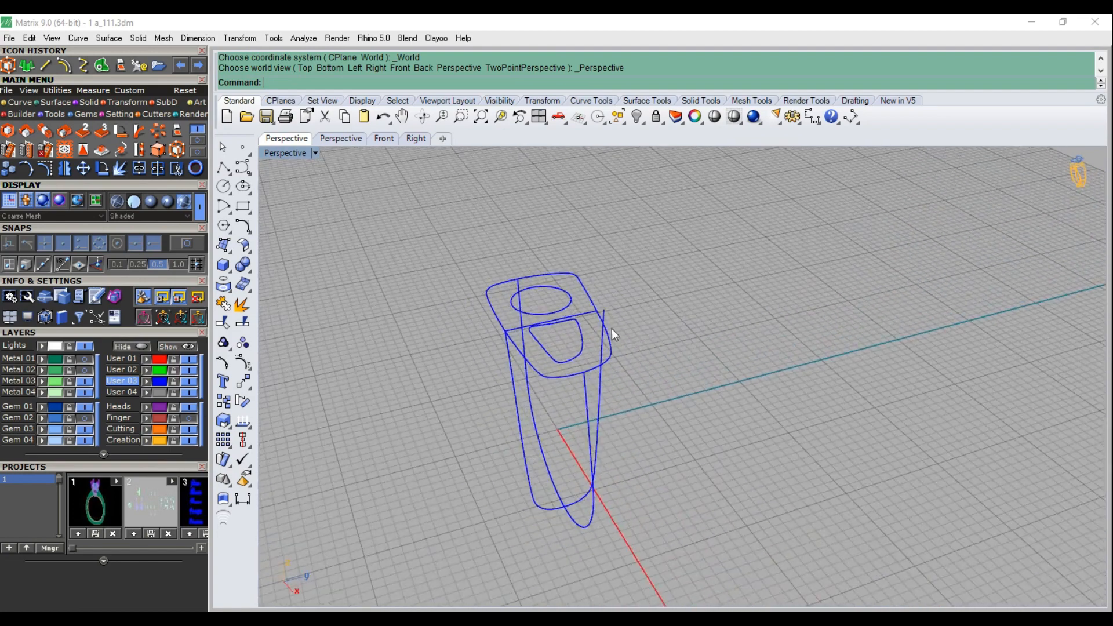
scroll(603, 319, "up", 5)
left_click(597, 301)
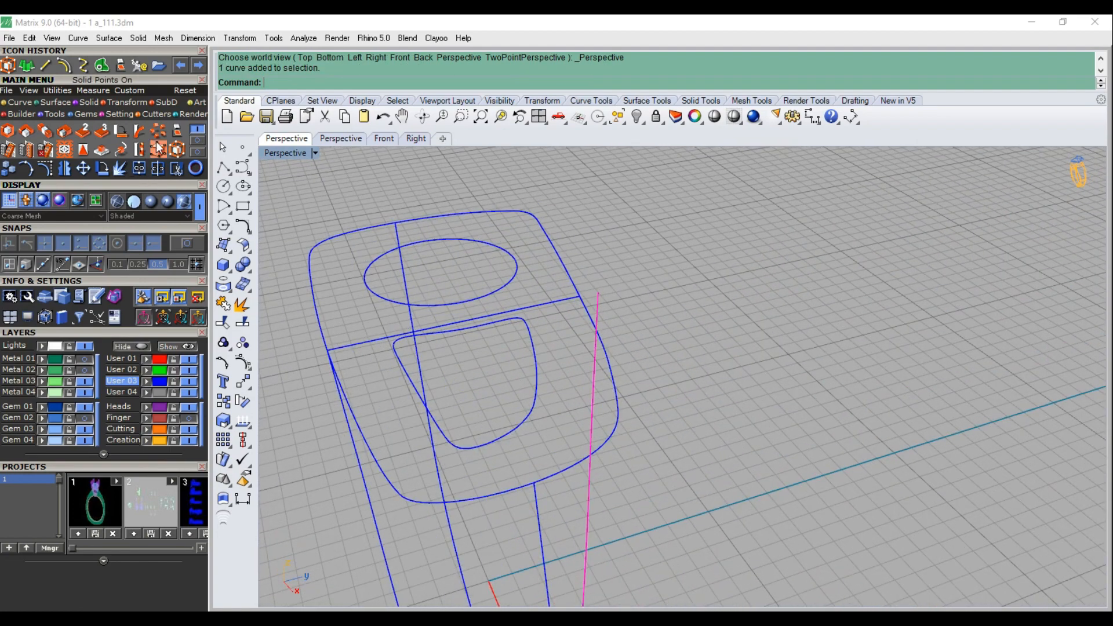
left_click(197, 139)
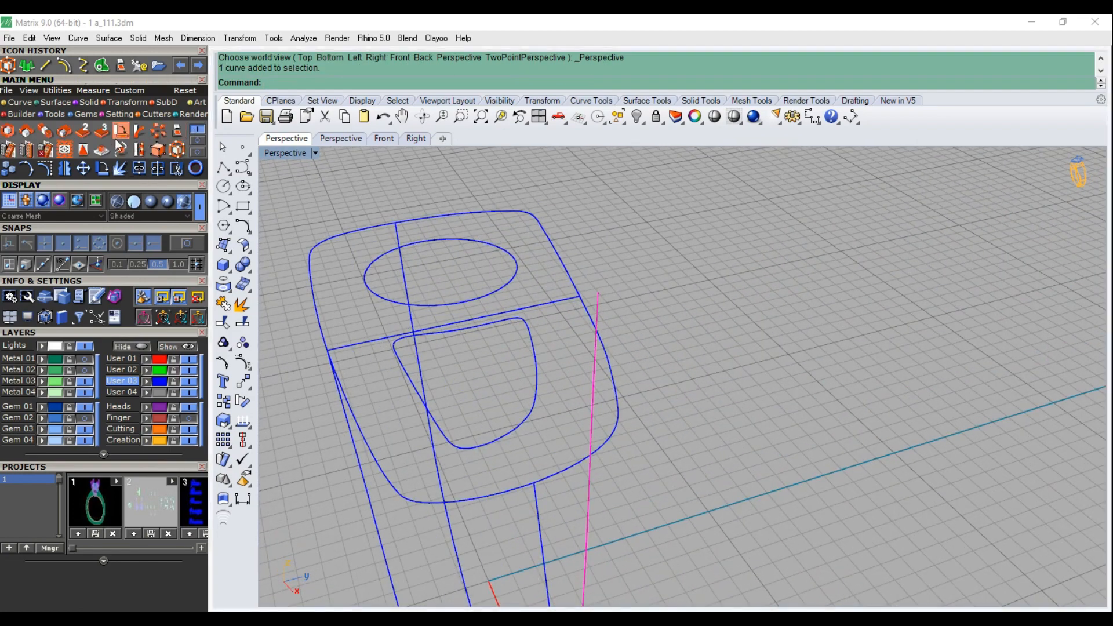
left_click(82, 129)
scroll(583, 231, "down", 5)
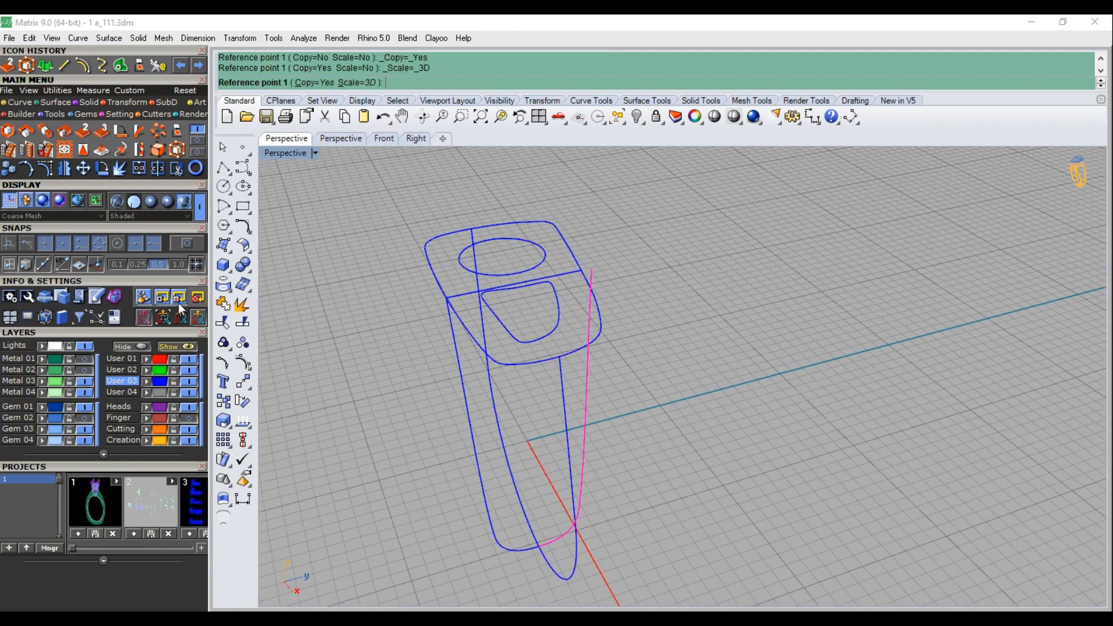
left_click(184, 248)
scroll(529, 531, "up", 6)
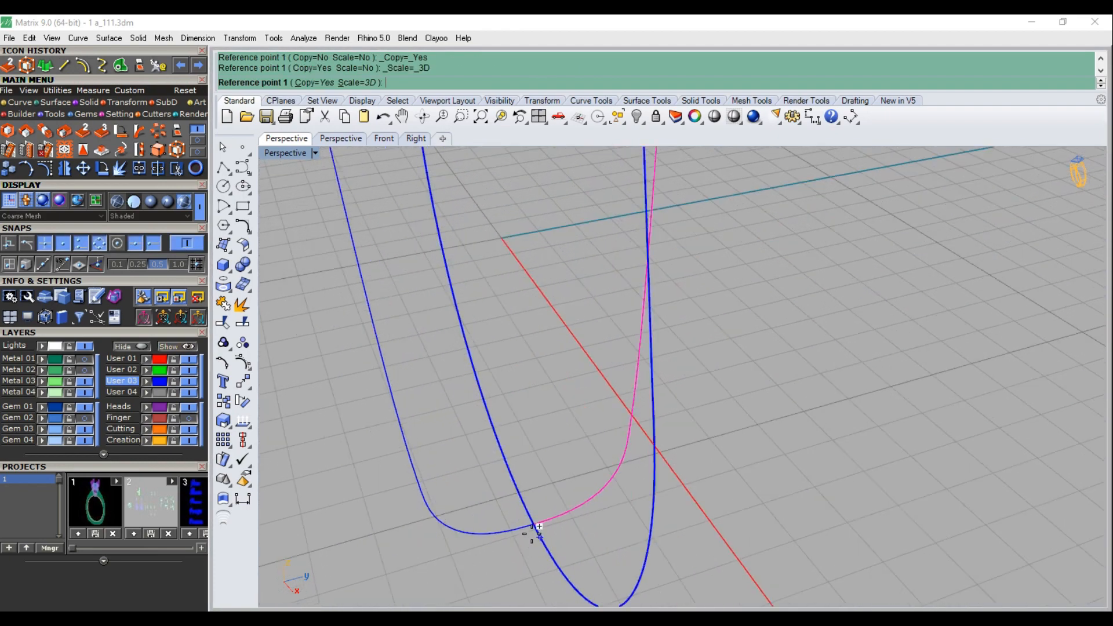
left_click(535, 520)
scroll(532, 523, "down", 6)
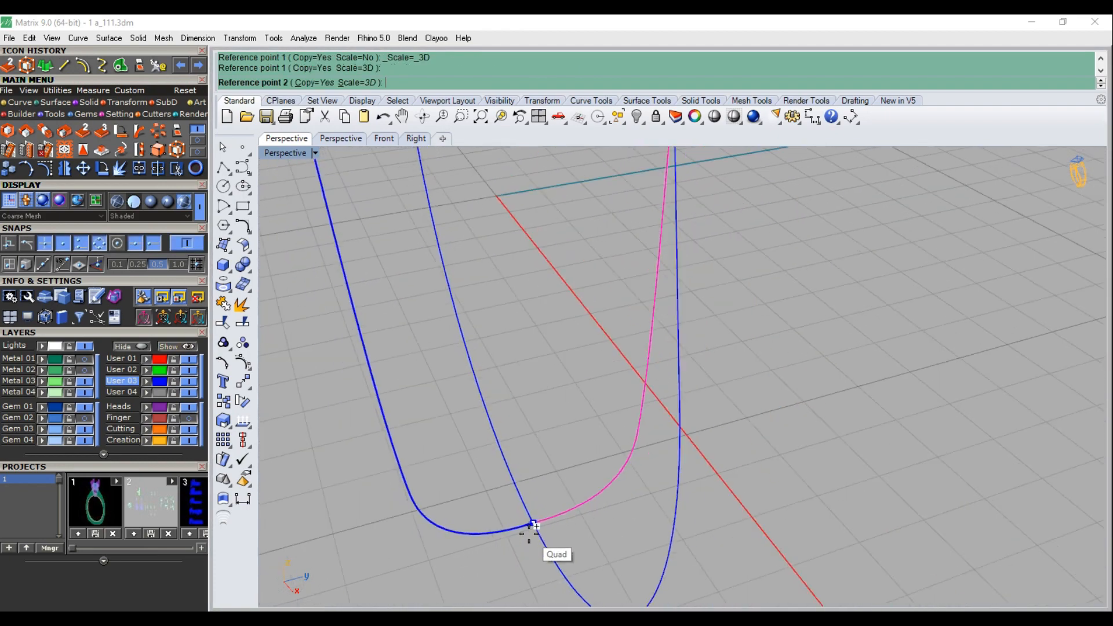
scroll(542, 498, "down", 5)
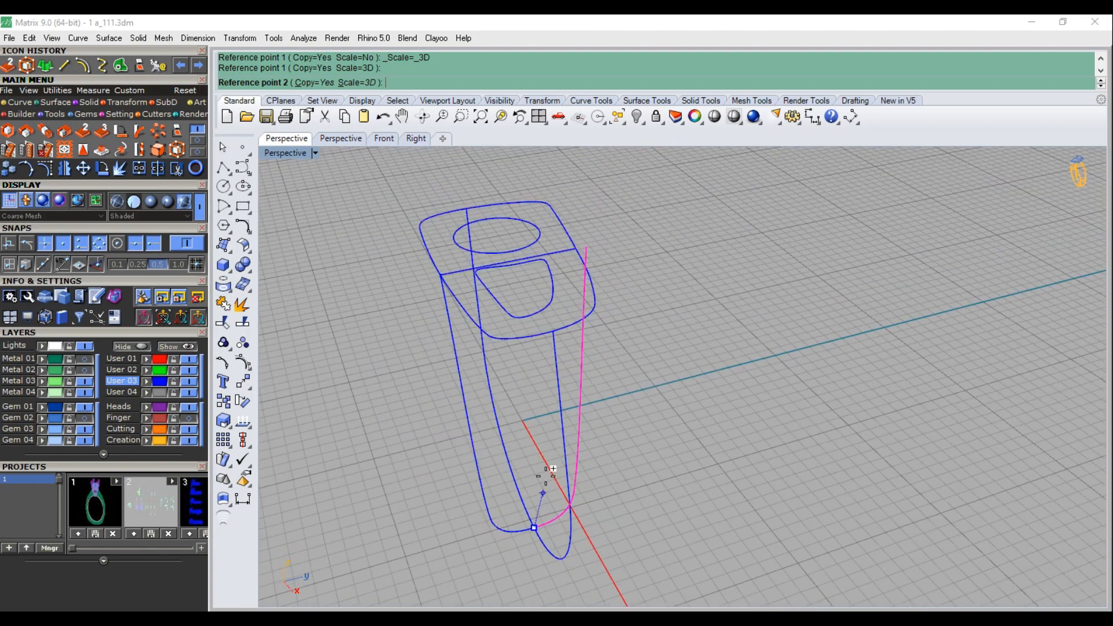
scroll(589, 244, "up", 8)
left_click(583, 239)
scroll(586, 240, "down", 5)
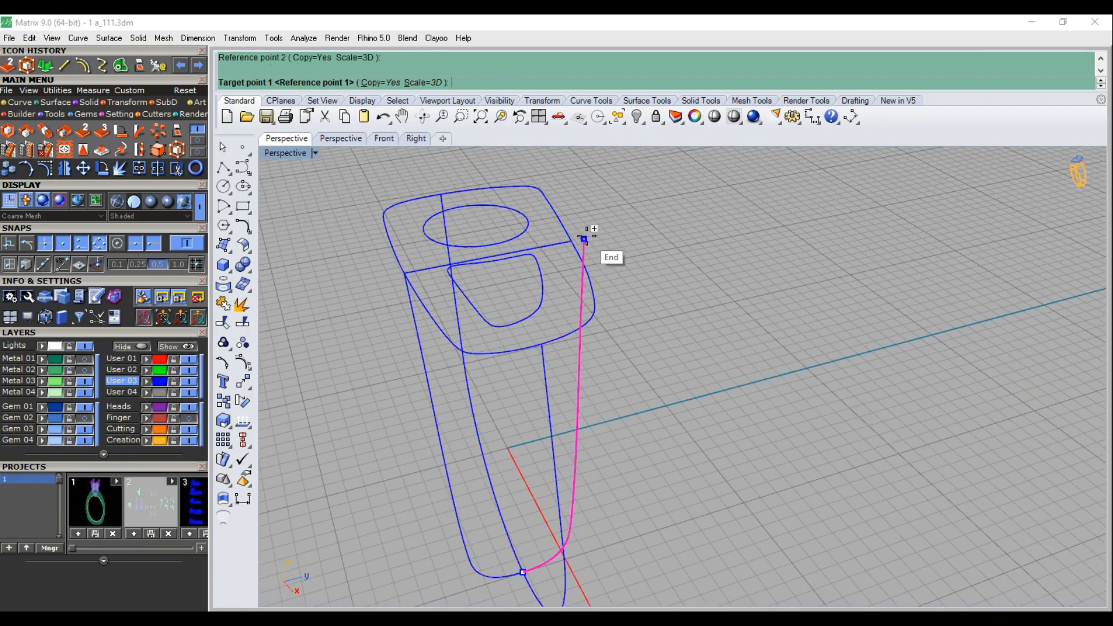
Orient the copy from the shank curve's bottom to the end of the top dividing line, and delete the original stretched curve
scroll(582, 374, "down", 2)
scroll(534, 531, "up", 5)
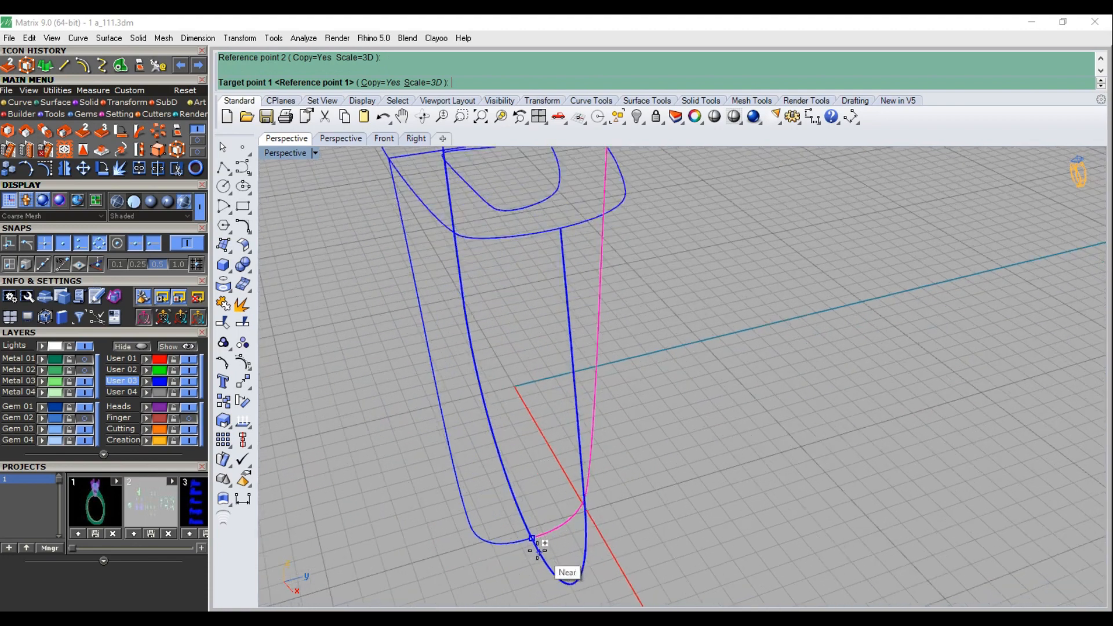
left_click(527, 529)
scroll(527, 545, "down", 6)
scroll(556, 371, "up", 5)
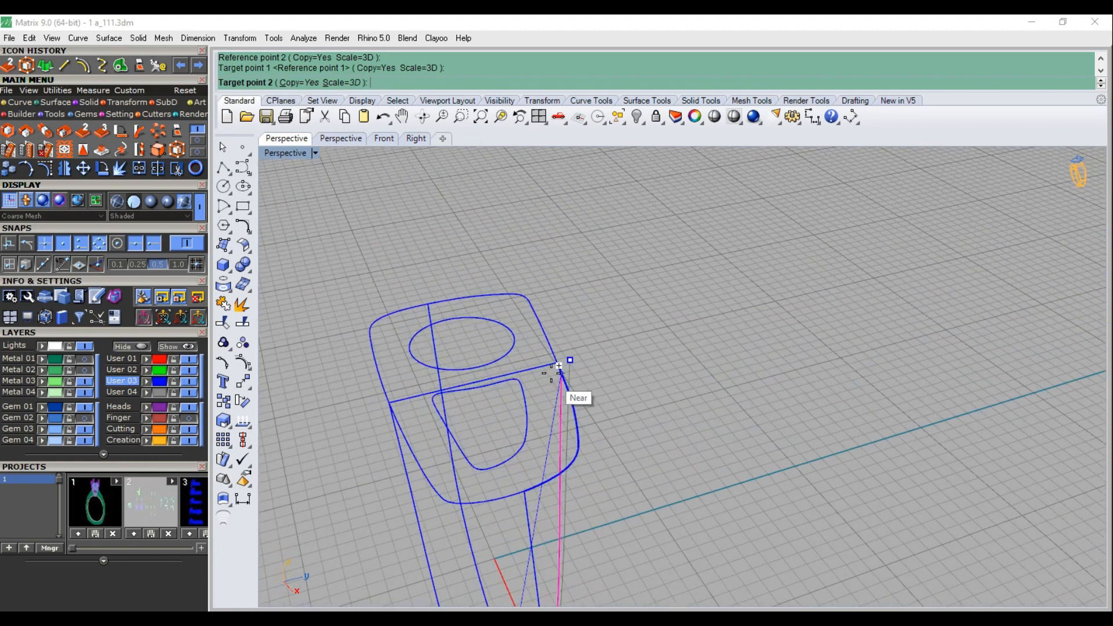
left_click(577, 357)
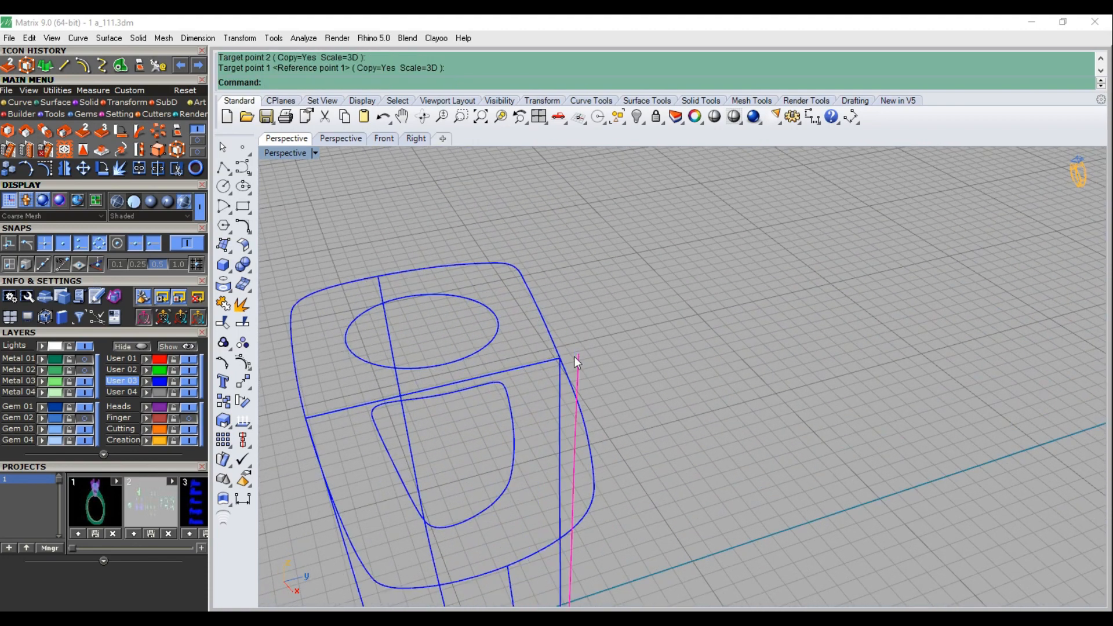
key("Delete")
Snap the lower end control point of the oriented side curve onto the shank curve
scroll(574, 356, "down", 5)
scroll(534, 545, "up", 3)
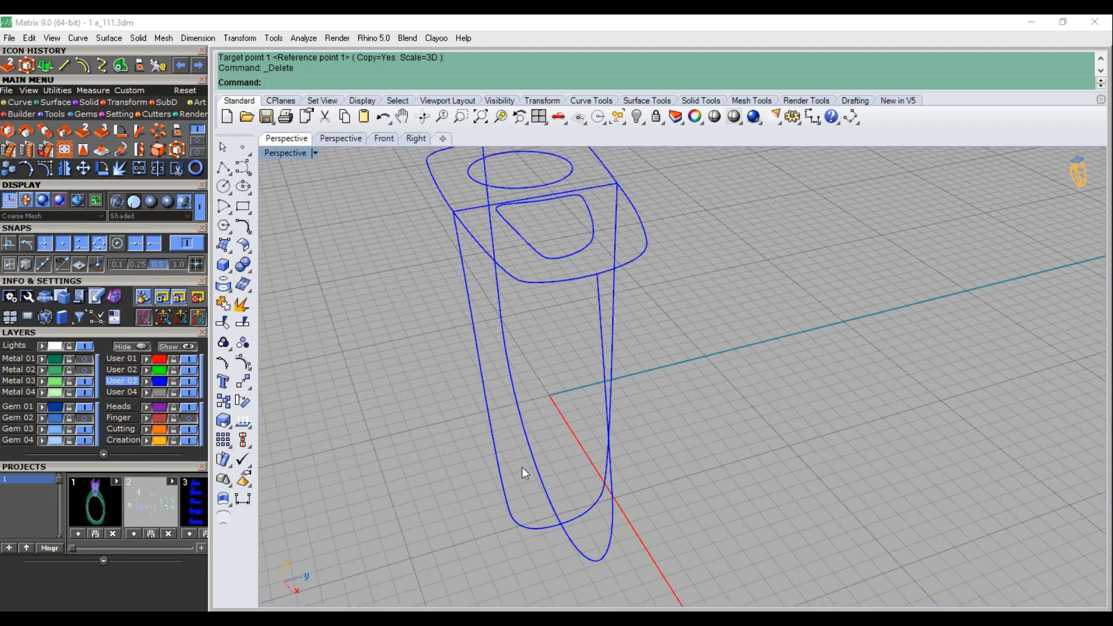
left_click(461, 116)
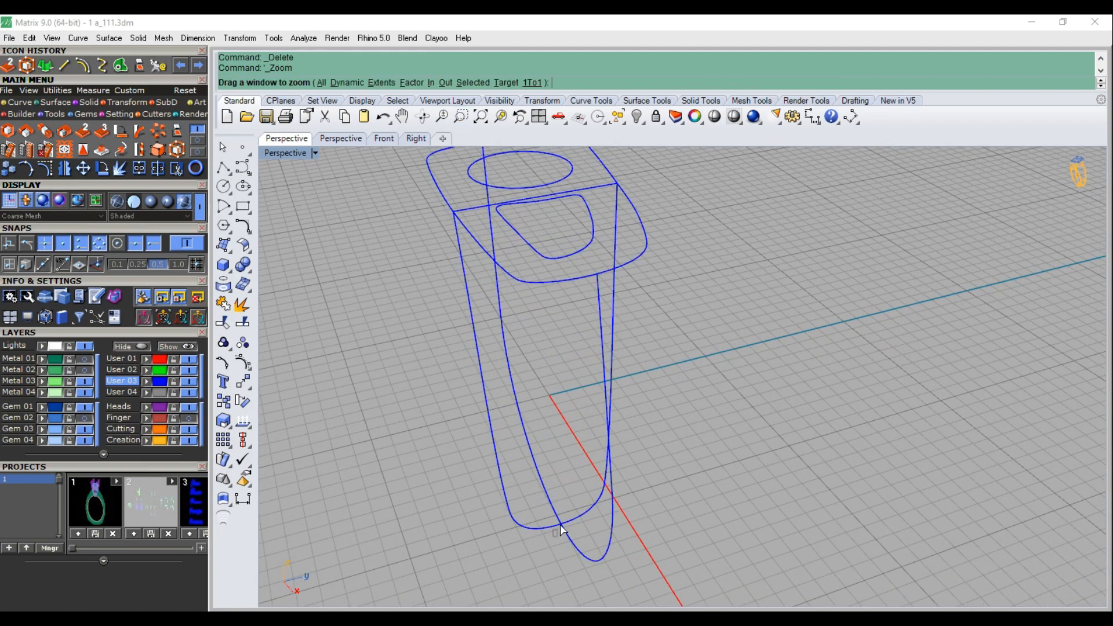
left_click_drag(560, 525, 565, 533)
left_click(612, 325)
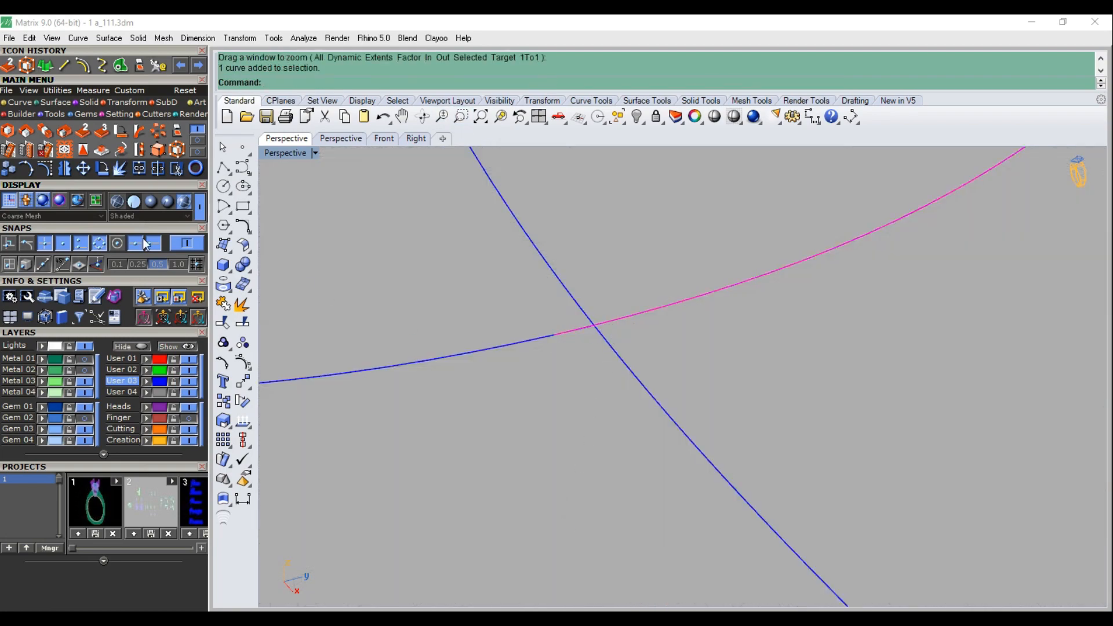
left_click(44, 169)
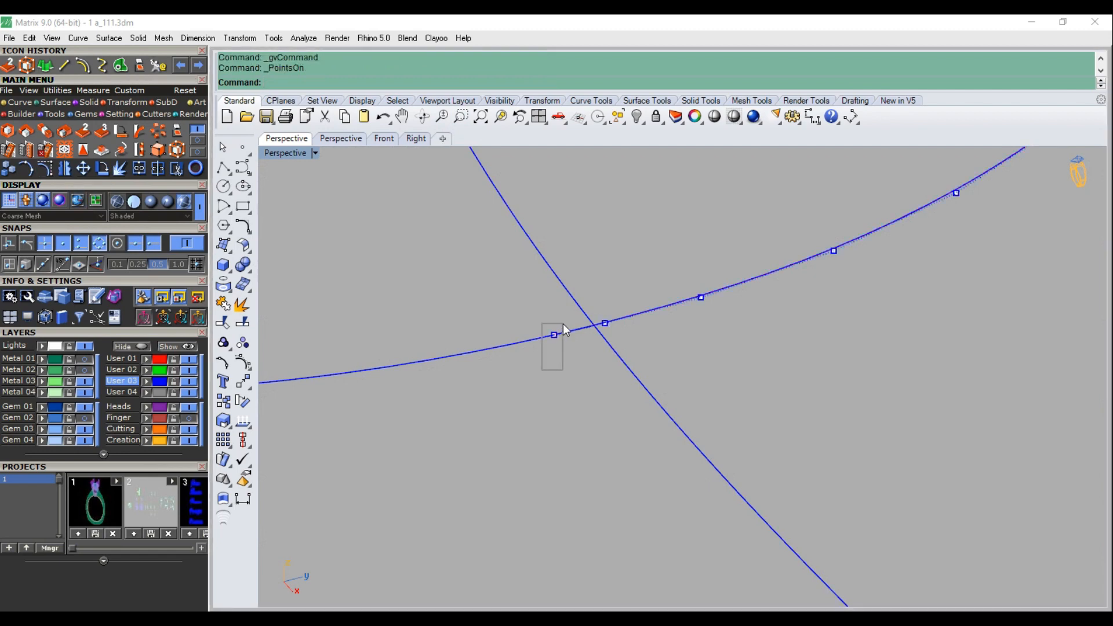
left_click_drag(563, 326, 594, 325)
key("Delete")
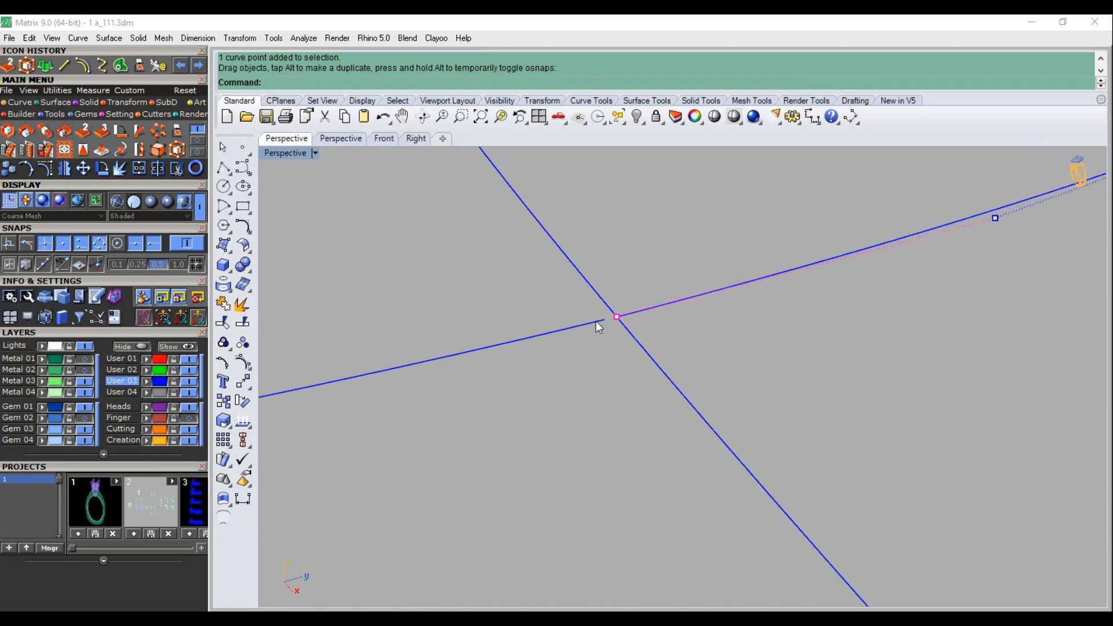
Snap the opposite side curve's lower end control point to the same point on the shank curve
left_click(608, 319)
mouse_move(606, 321)
left_mouse_down()
mouse_move(616, 319)
mouse_move(603, 330)
left_mouse_up()
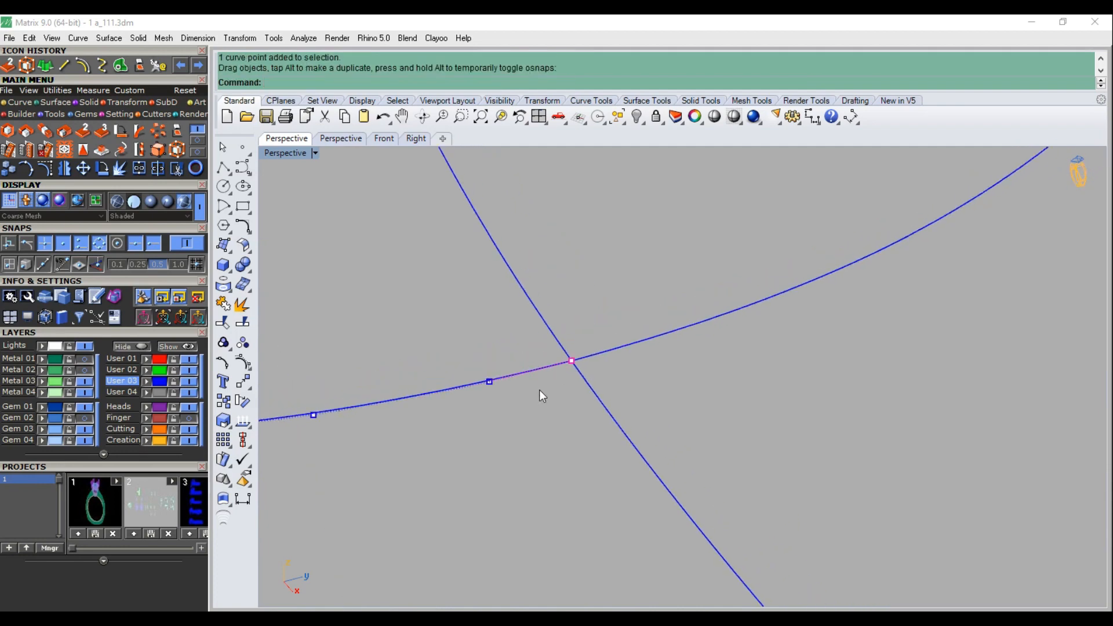
scroll(541, 399, "down", 10)
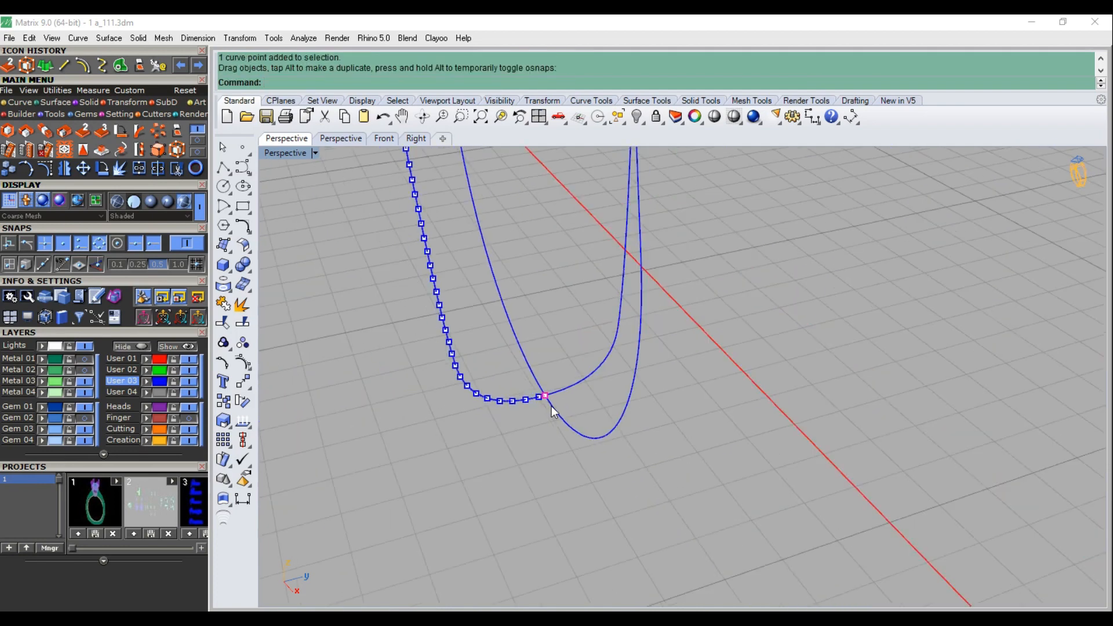
Delete the dividing line that crosses the ring top outline
scroll(578, 387, "up", 10)
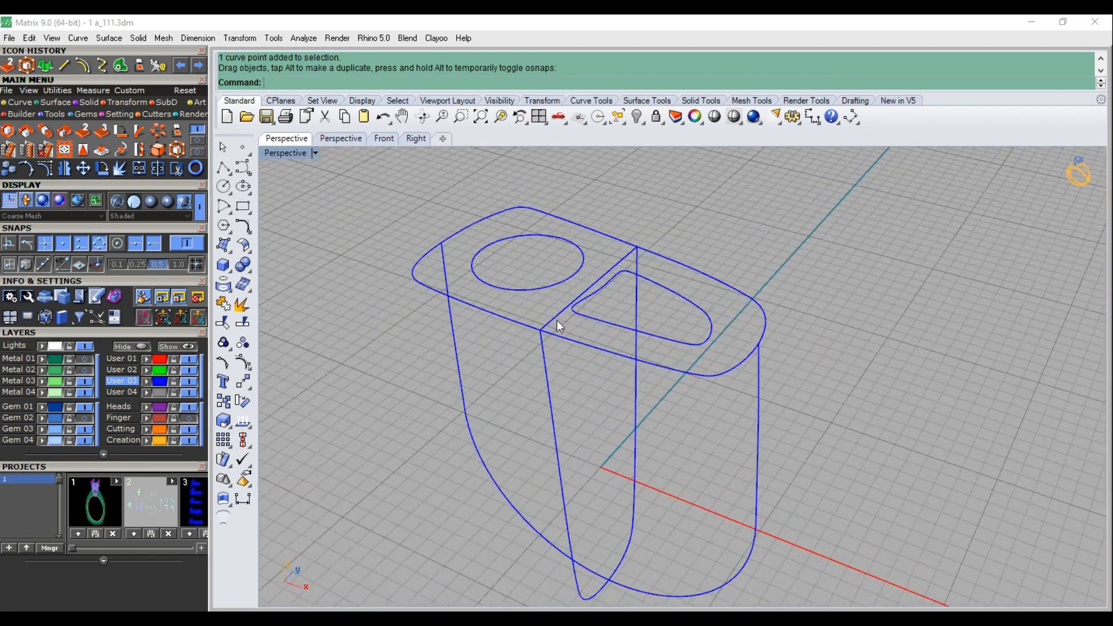
left_click(557, 321)
key("Delete")
Put the ellipse and the rounded triangular outline inside the ring top on the Heads layer and turn that layer off
scroll(556, 332, "down", 3)
left_click(559, 301)
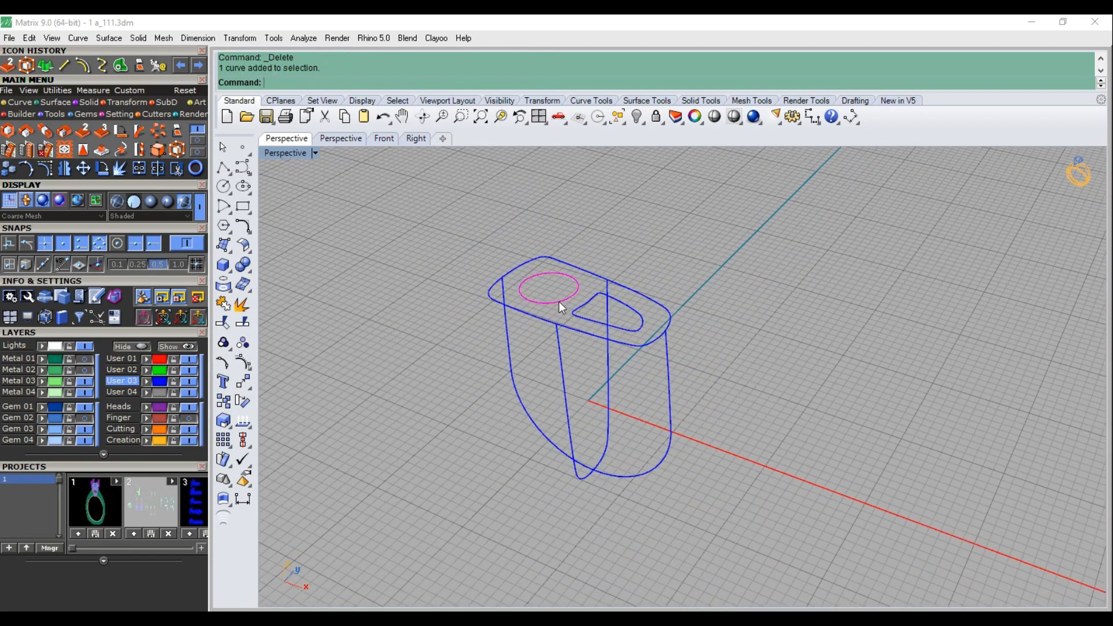
left_click(571, 316, "shift")
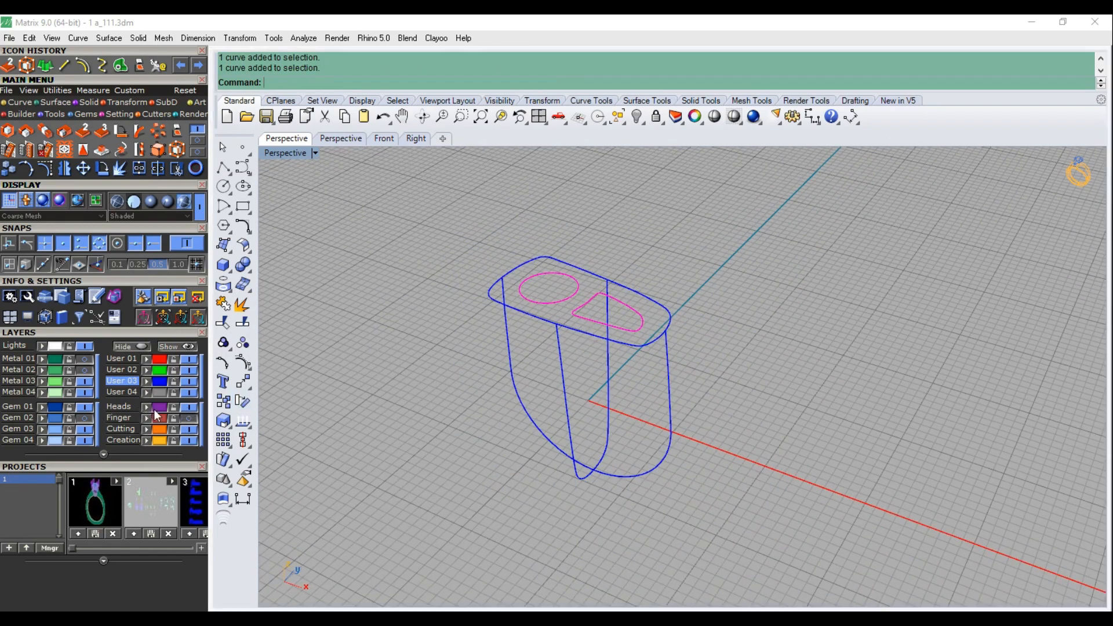
left_click(189, 407)
Try to build a network surface from all seven ring curves at once
right_click_drag(715, 308, 667, 290)
left_click_drag(658, 250, 307, 363)
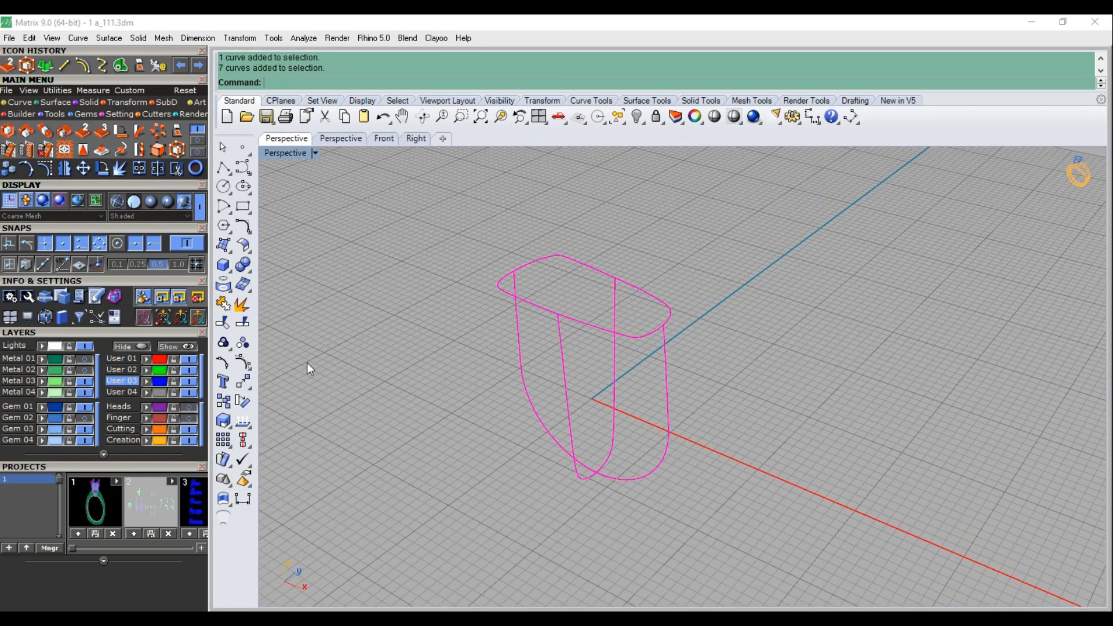
left_click(48, 102)
left_click(177, 131)
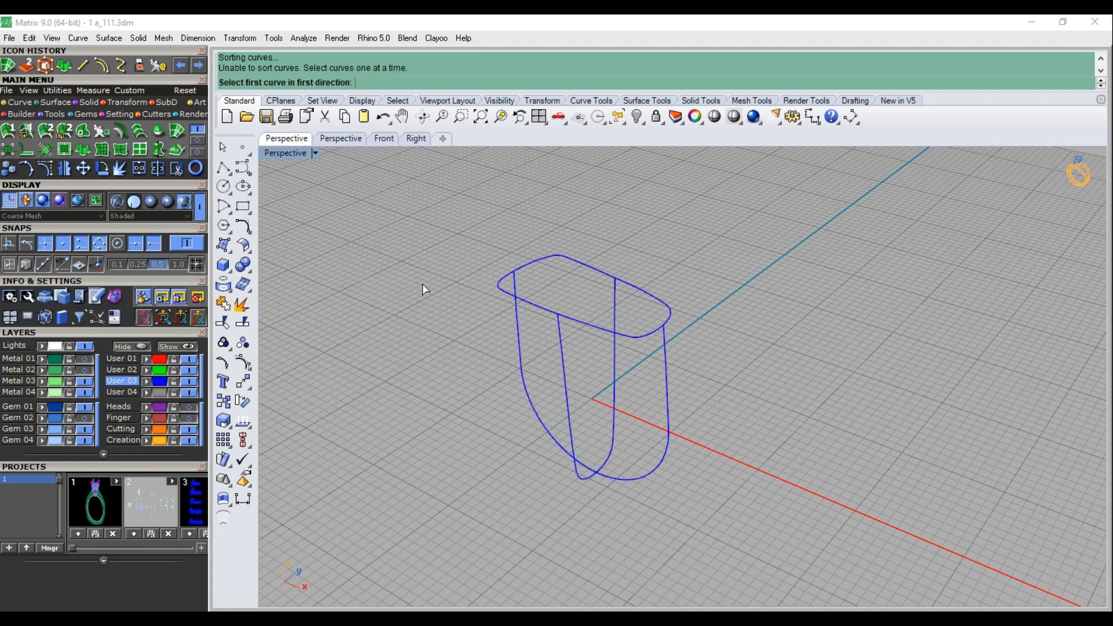
right_click_drag(548, 331, 566, 323)
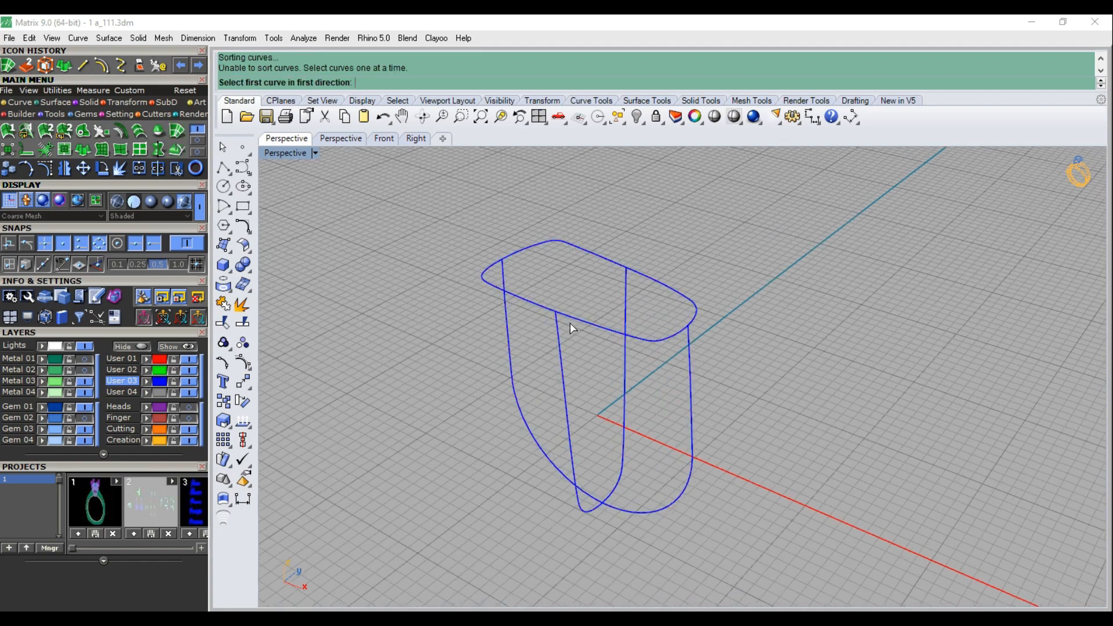
Join the split pieces of the ring's top outline into two open halves, one on each side of the centre side curves
left_click(579, 325)
left_click(647, 276, "shift")
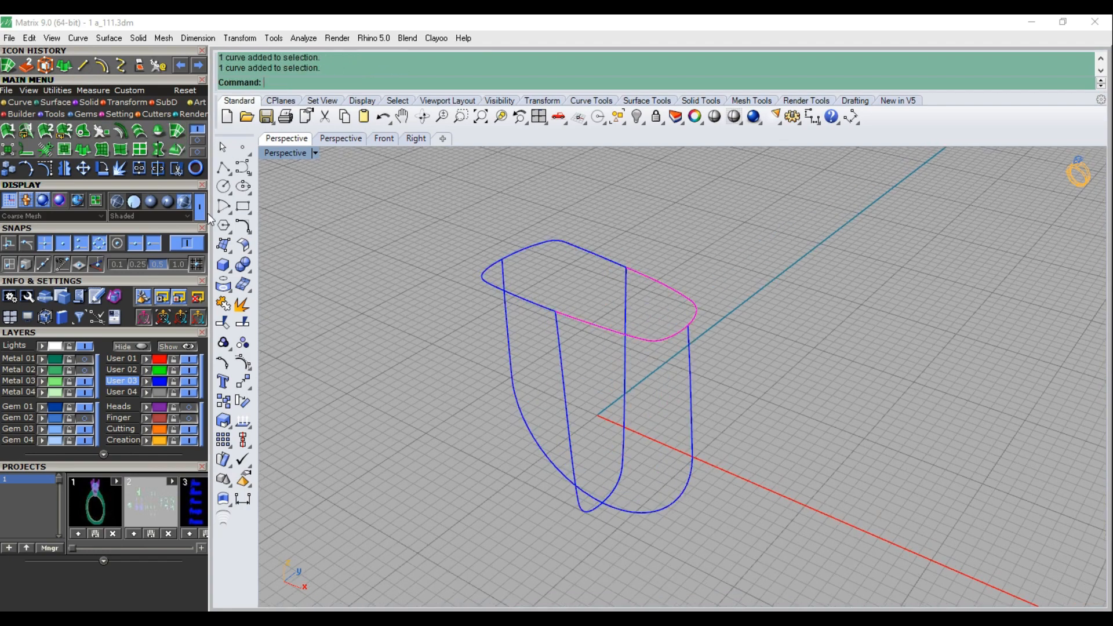
left_click(139, 168)
left_click(542, 309)
left_click(595, 253, "shift")
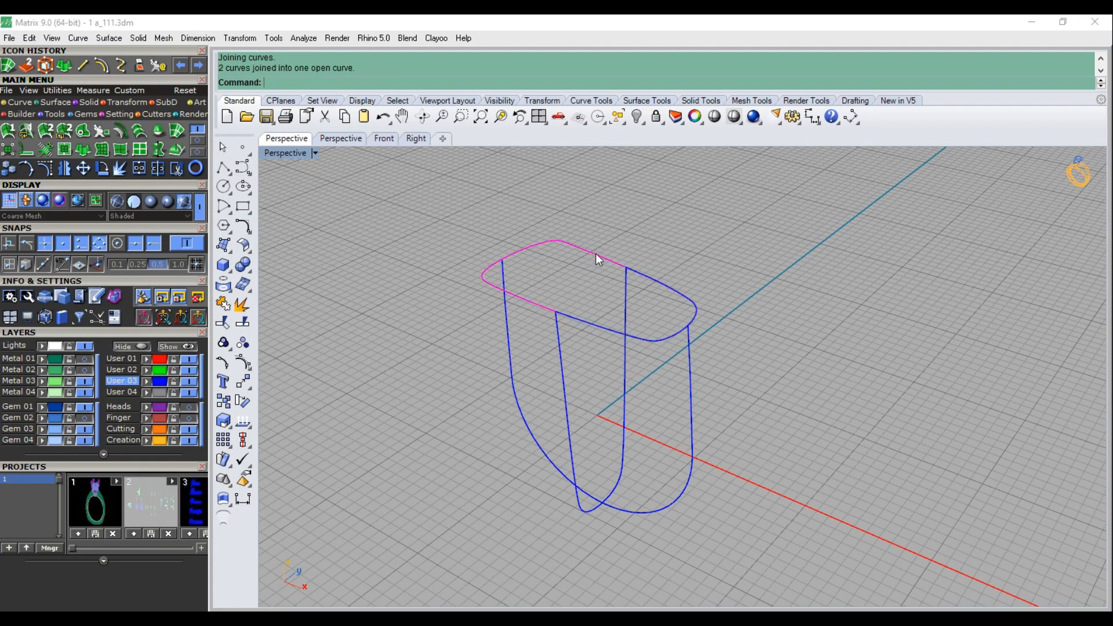
left_click_drag(718, 239, 453, 458)
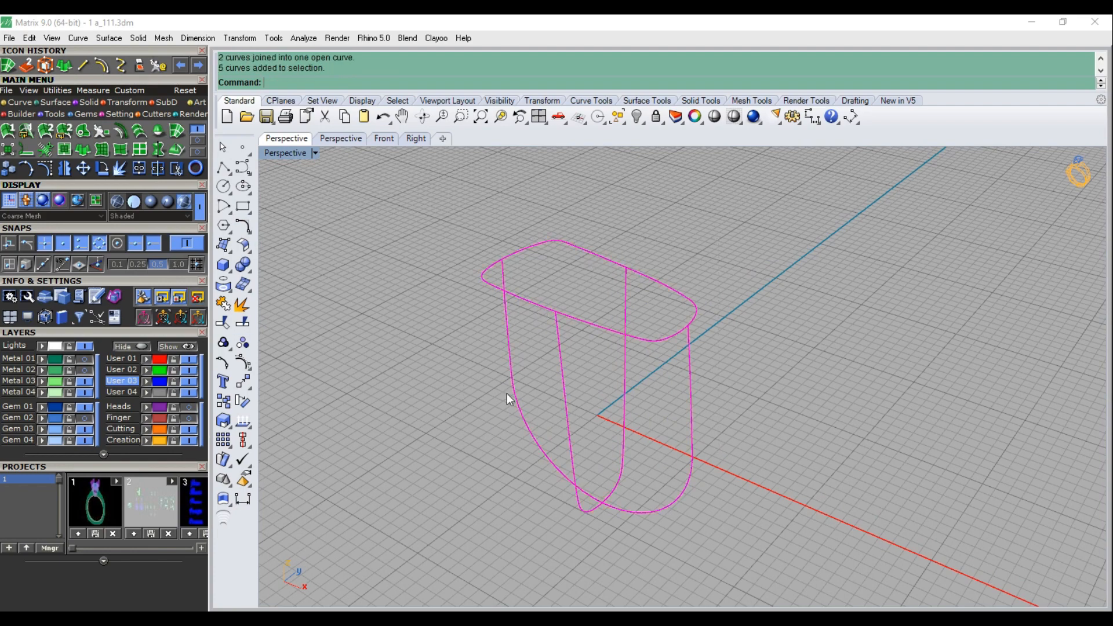
key("Escape")
Join the two opposite side curves that meet at the bottom of the shank into one curve
left_click(521, 412)
left_click(566, 433)
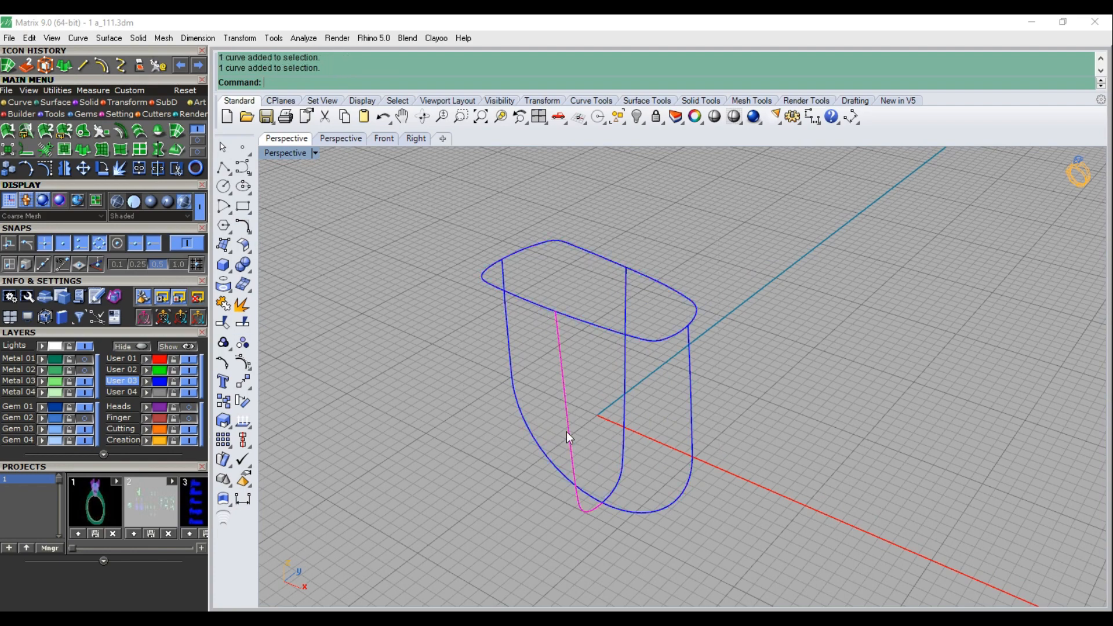
left_click(138, 169)
Build a network surface from the four ring curves with 0.01 edge and interior tolerances and Position edge matching
key("ctrl+a")
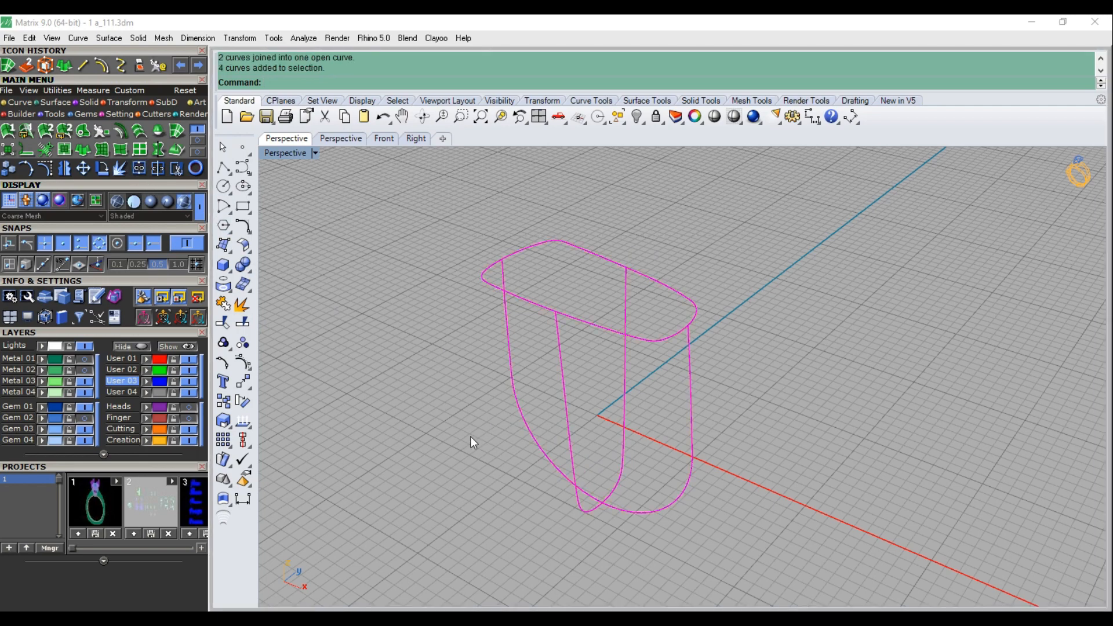
left_click(179, 135)
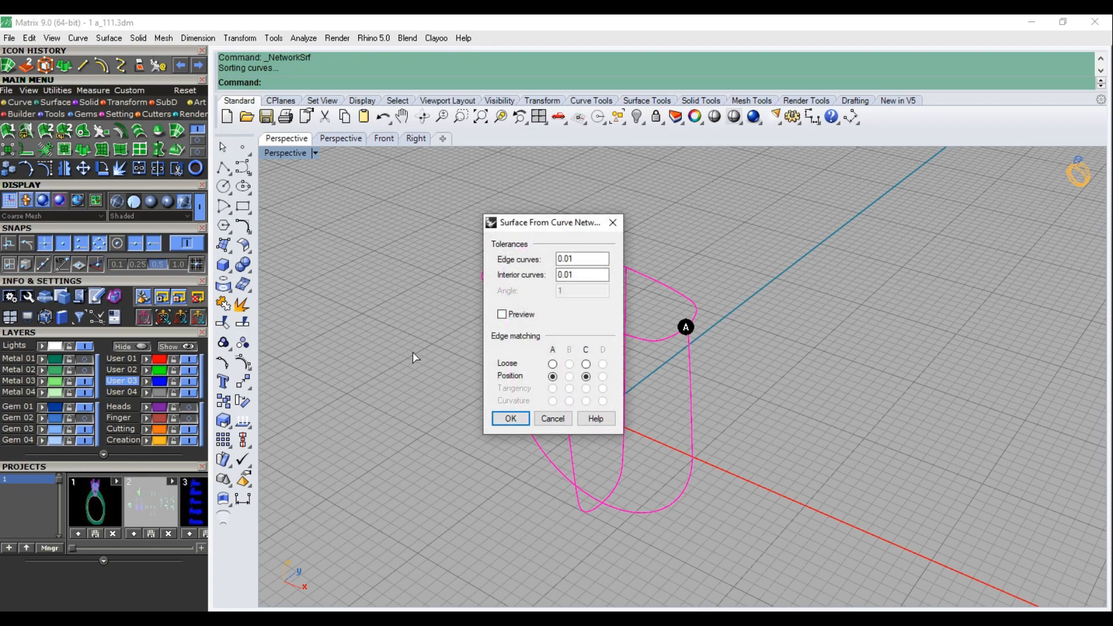
key("Return")
right_click_drag(430, 353, 641, 432)
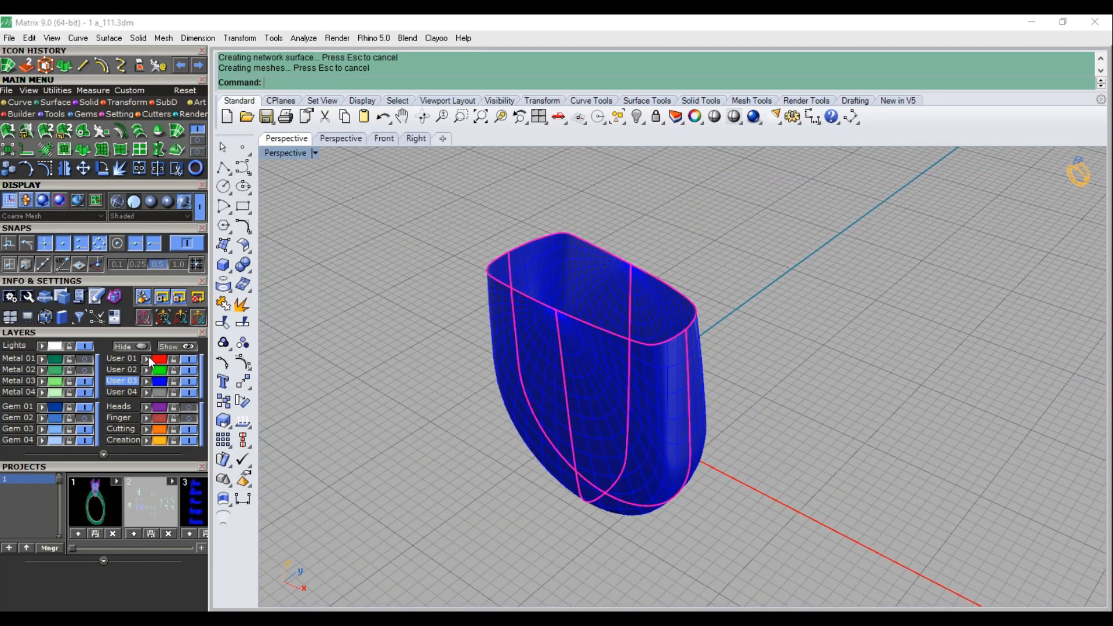
Put the ring curves on the User 01 layer, turn that layer off and turn the Heads layer on
left_click(186, 360)
left_click(190, 408)
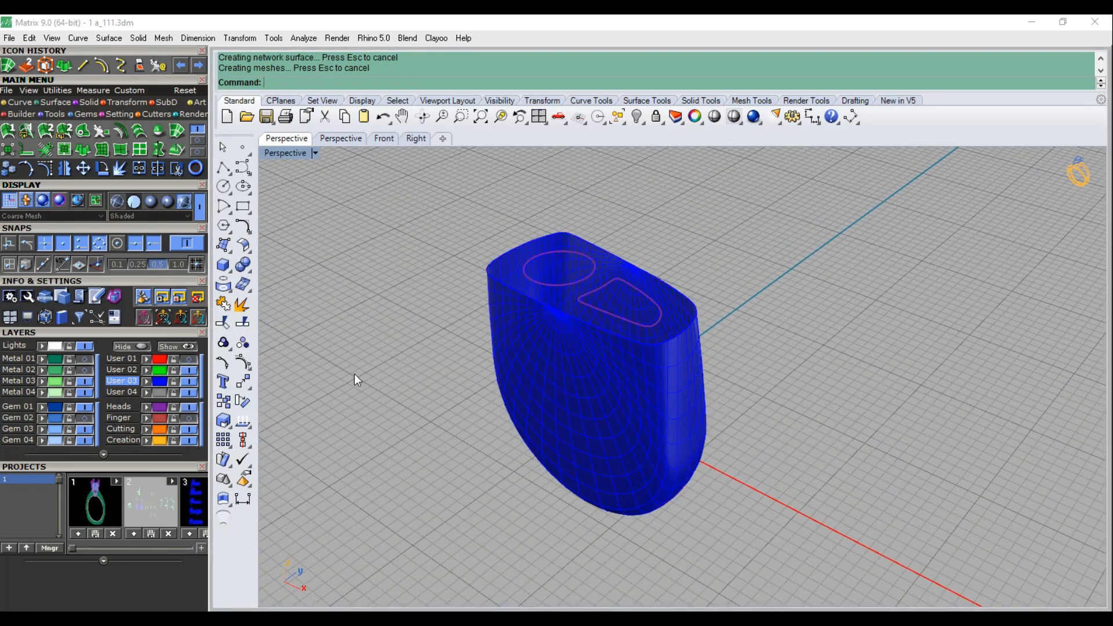
Show the User 01 layer and select both halves of the ring's top outline to take them off that layer
left_click(189, 360)
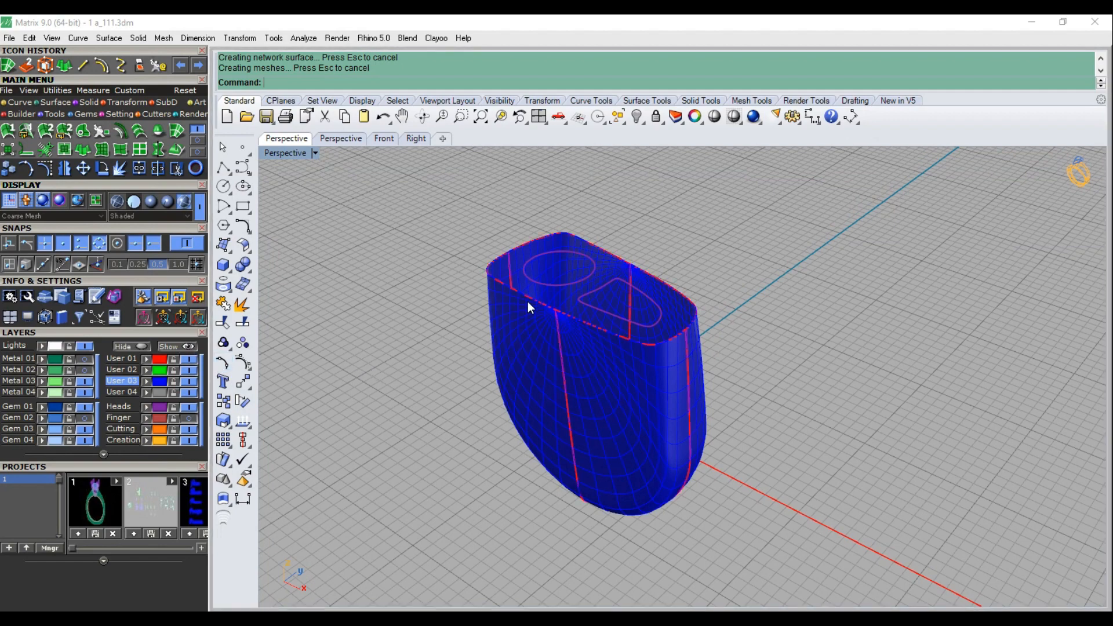
scroll(536, 300, "up", 3)
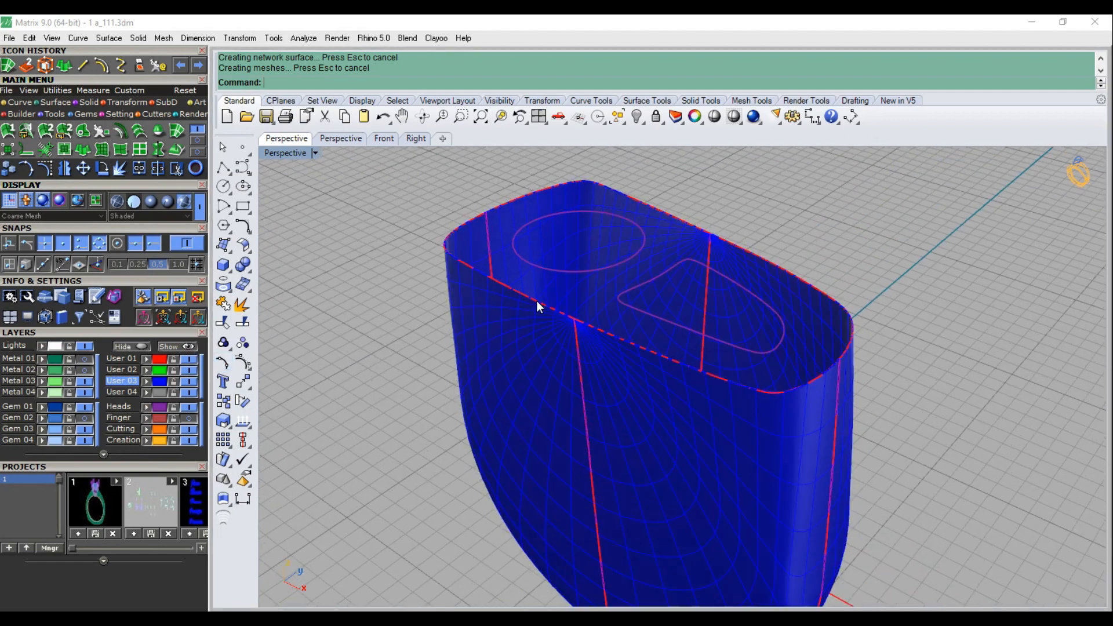
left_click(536, 300)
left_click(590, 325)
left_click(594, 329, "shift")
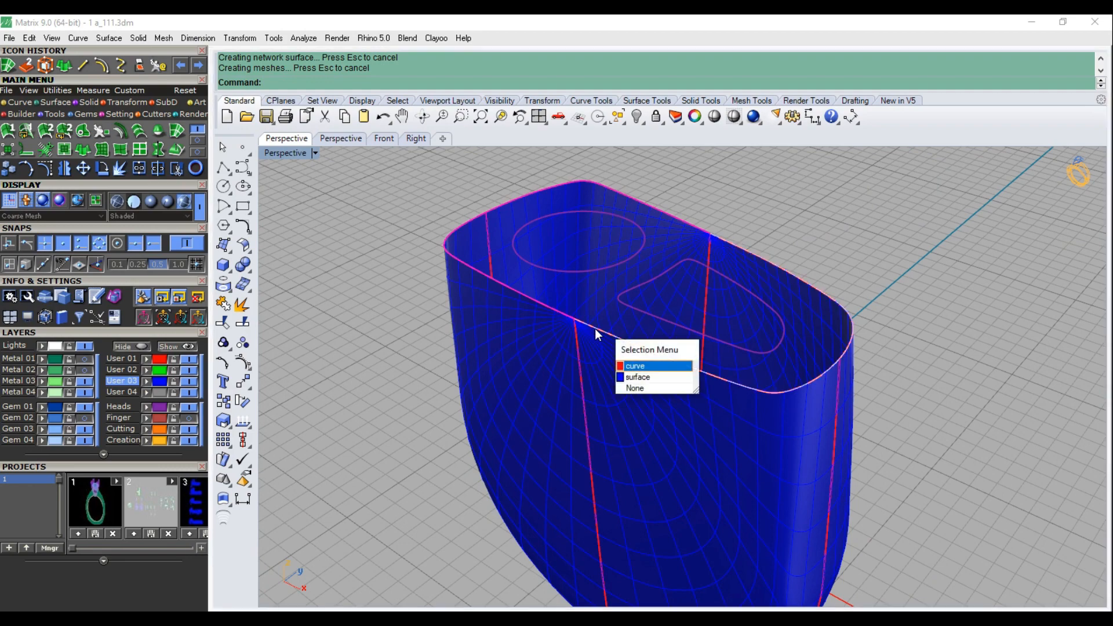
right_click(594, 328)
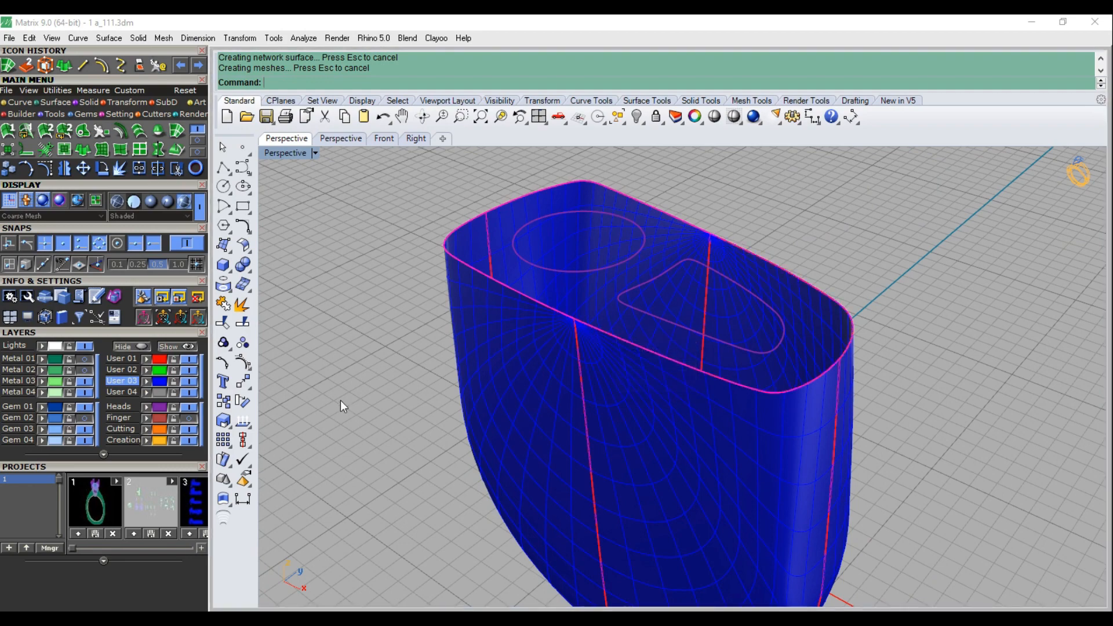
Turn off User 01 and cap the ring top with a planar surface bounded by the top outline, ellipse and rounded triangle
left_click(190, 359)
scroll(528, 371, "down", 4)
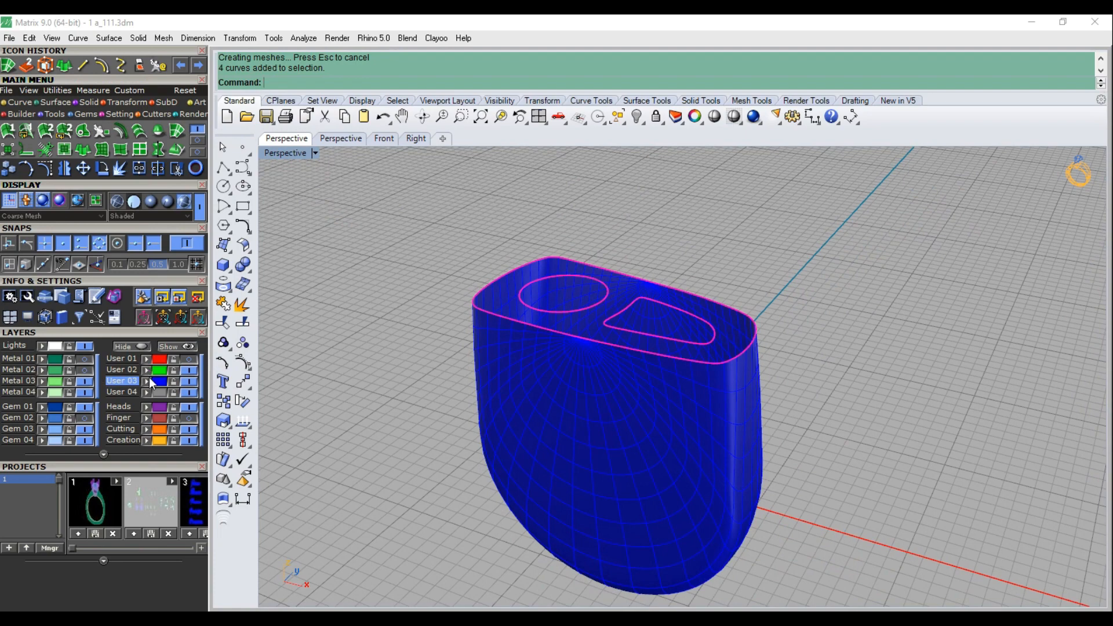
left_click(84, 132)
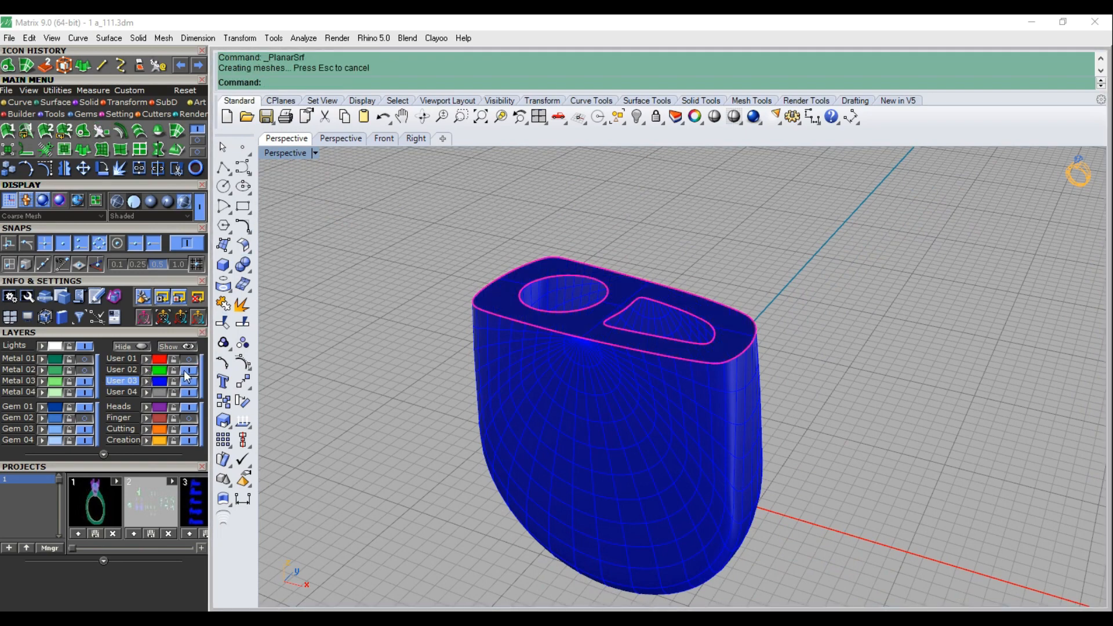
Turn off isocurve display for the ring body surface and the planar top surface
left_click_drag(778, 247, 438, 376)
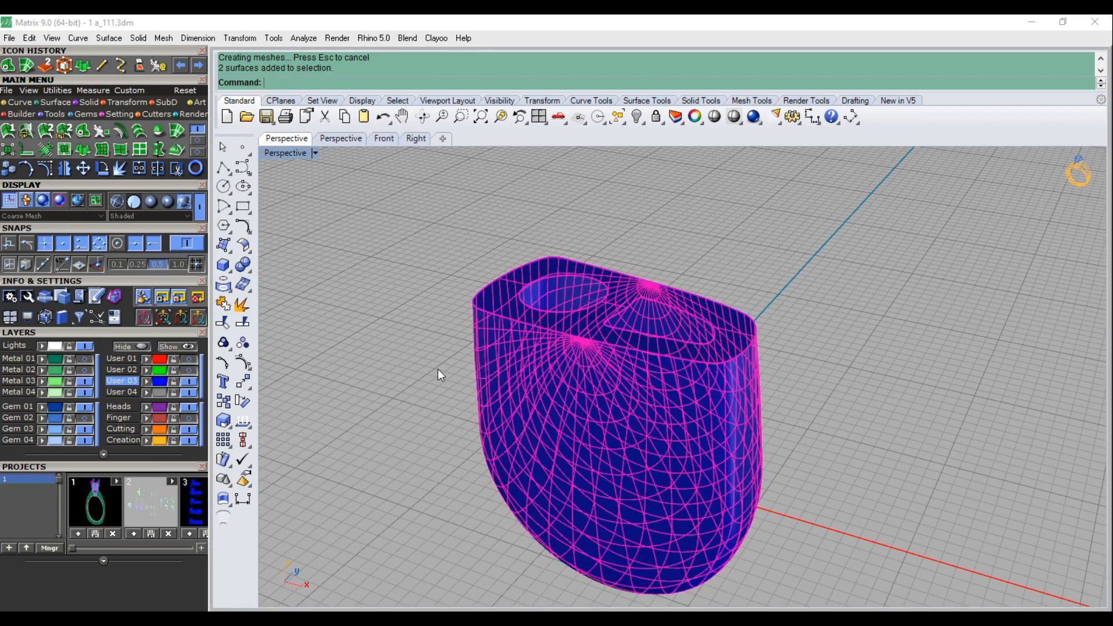
left_click(695, 116)
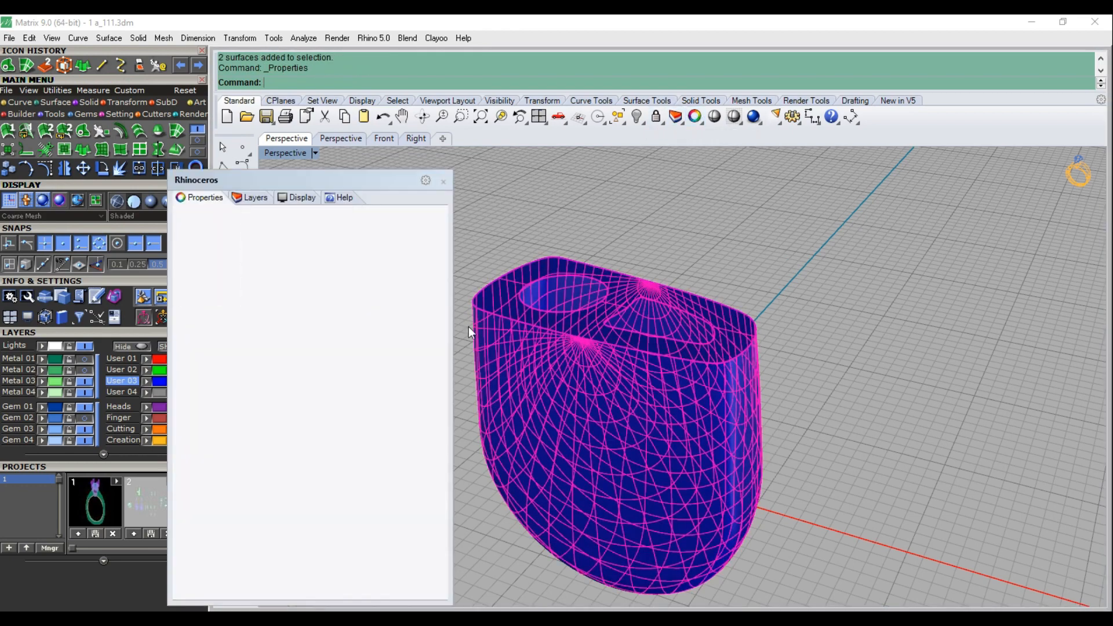
left_click(317, 474)
left_click(317, 492)
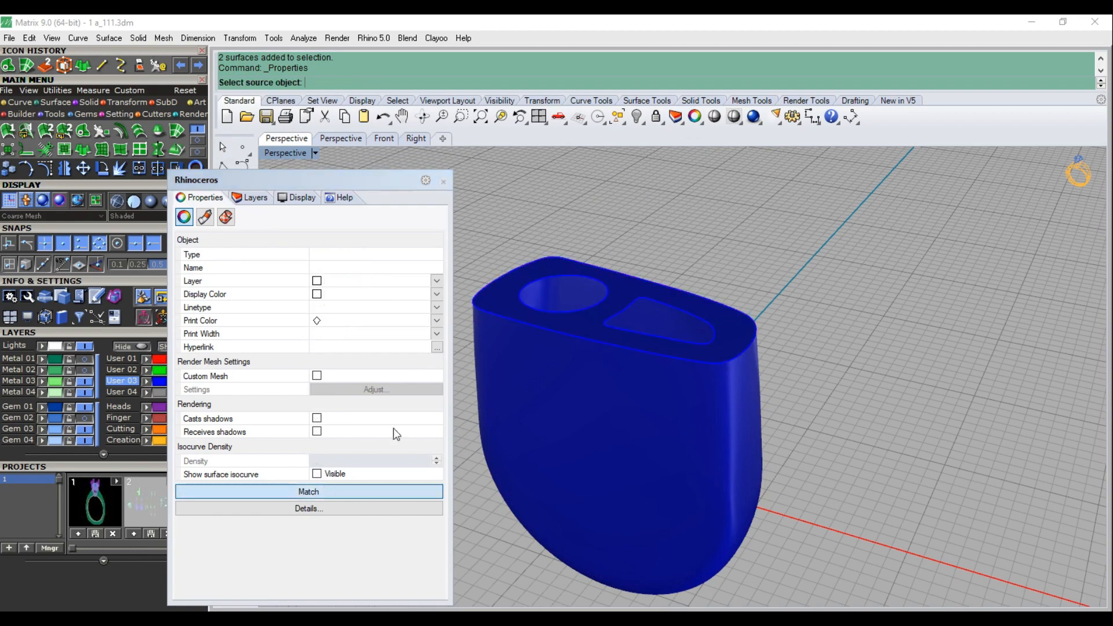
left_click(443, 182)
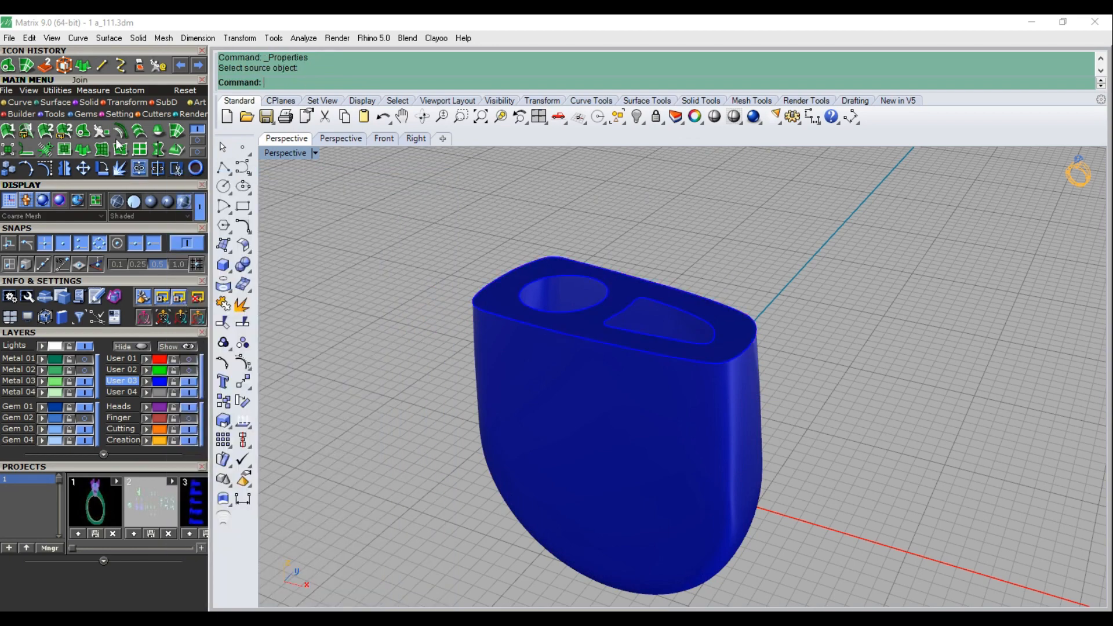
Duplicate the edges of the elliptical and rounded triangular holes in the top surface and put the copies on the Creation layer
left_click(21, 103)
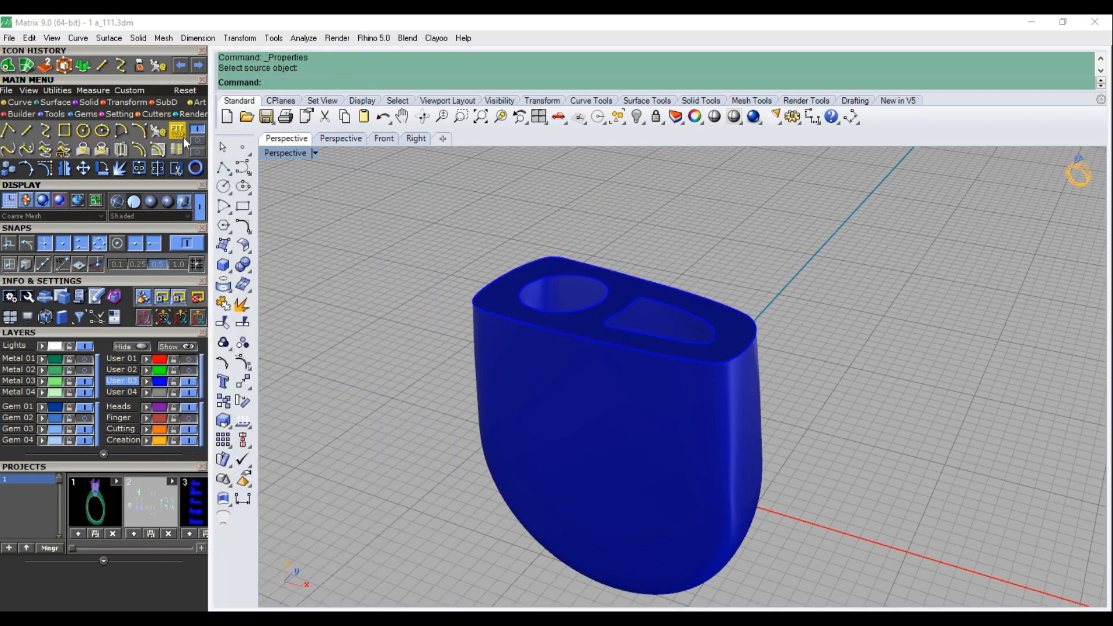
left_click(161, 155)
left_click(569, 280)
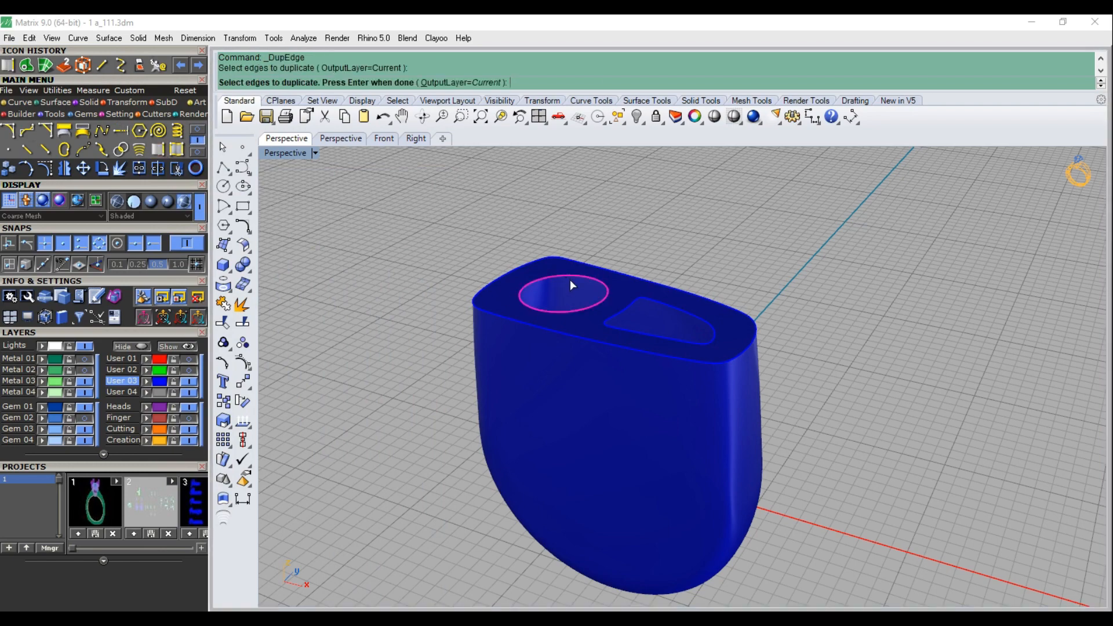
left_click(642, 298)
key("Return")
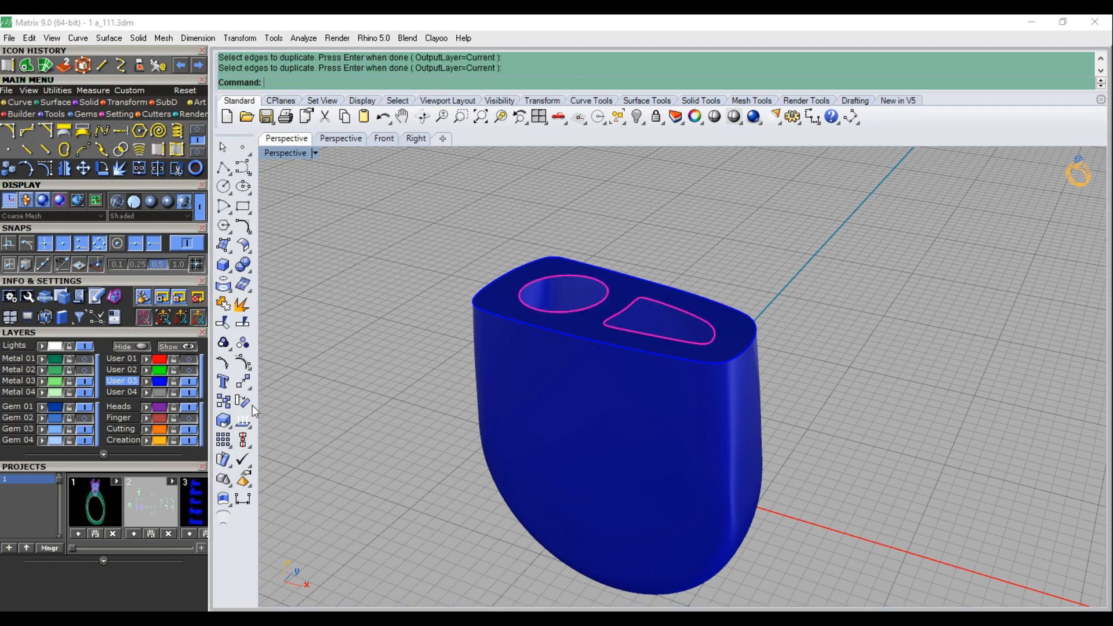
left_click(146, 440)
left_click(321, 370)
Untrim the elliptical and rounded triangular holes from the planar top surface
left_click(58, 105)
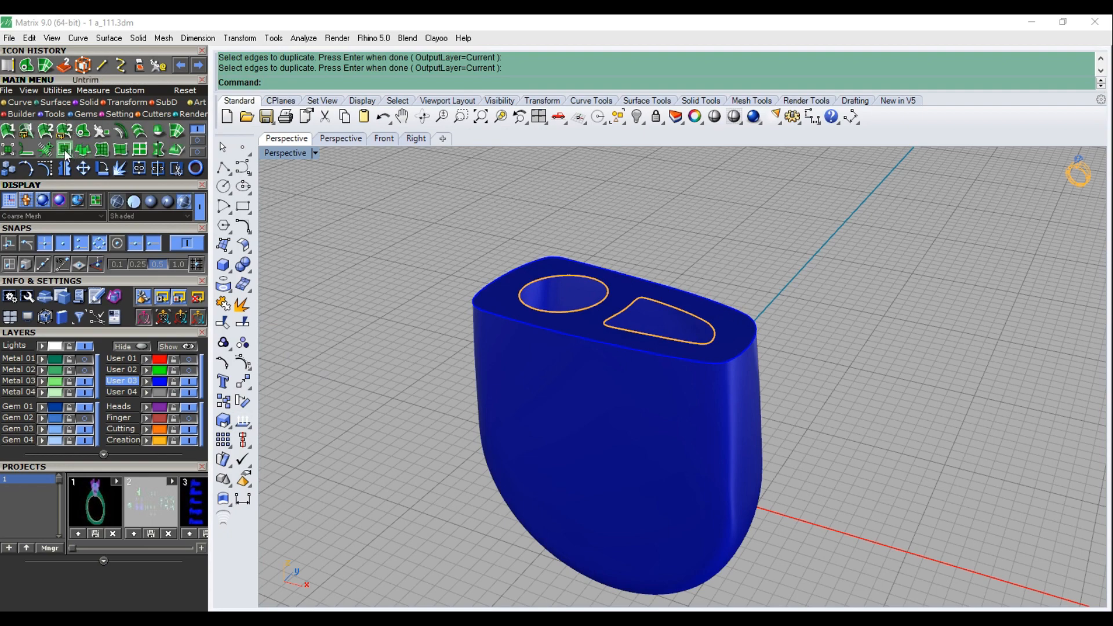
left_click(65, 151)
scroll(564, 277, "up", 3)
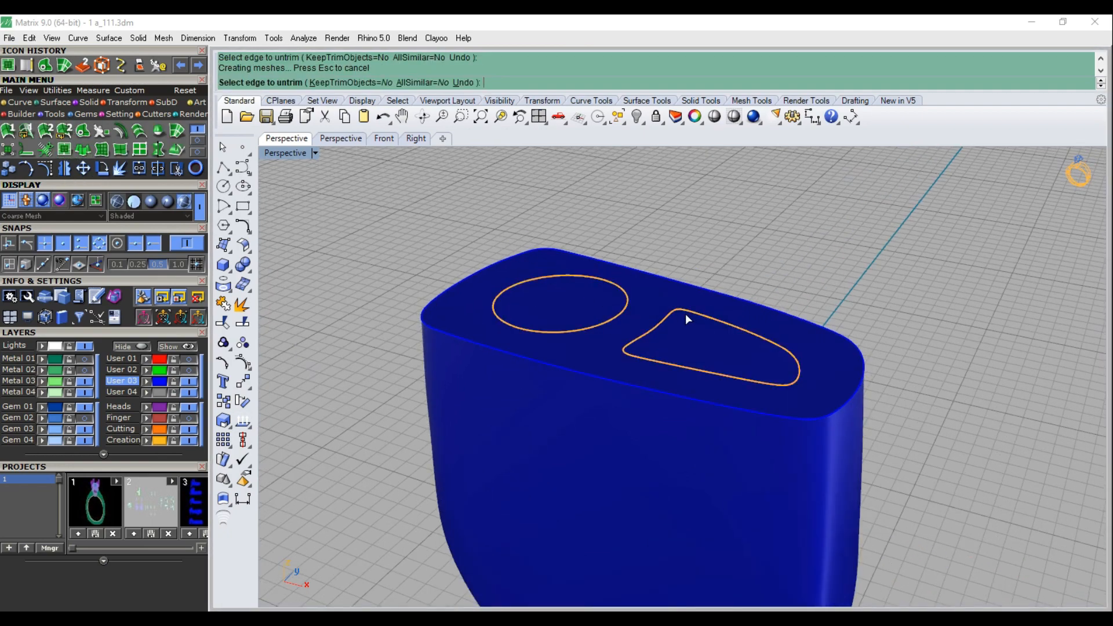
key("Escape")
scroll(644, 328, "down", 3)
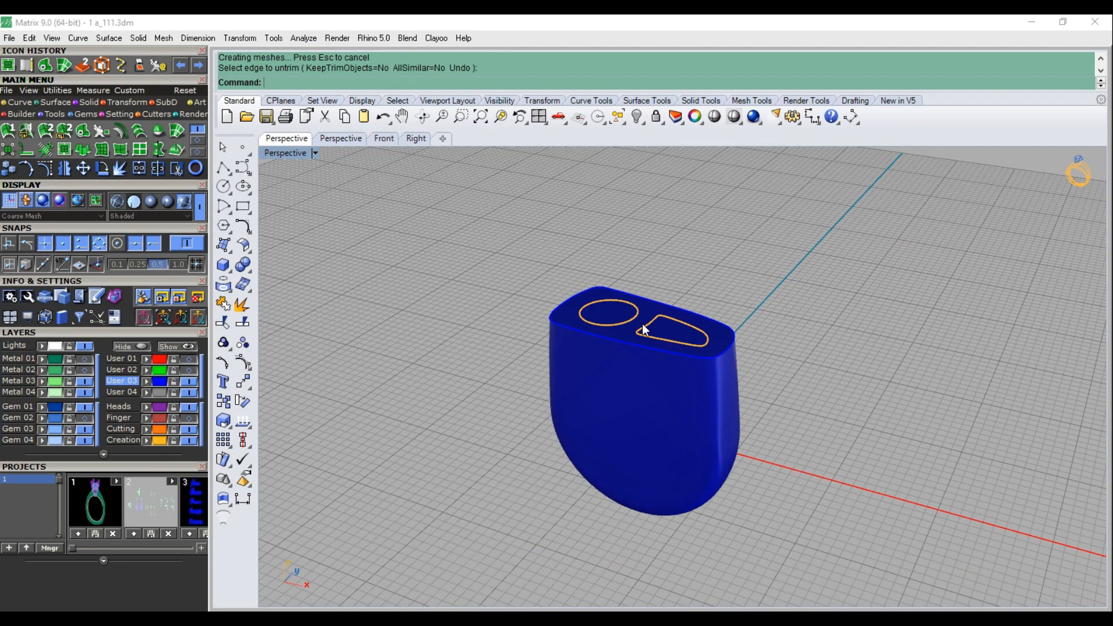
Bring up the finger circle from the Finger layer over the ring body in the front view
key("F2")
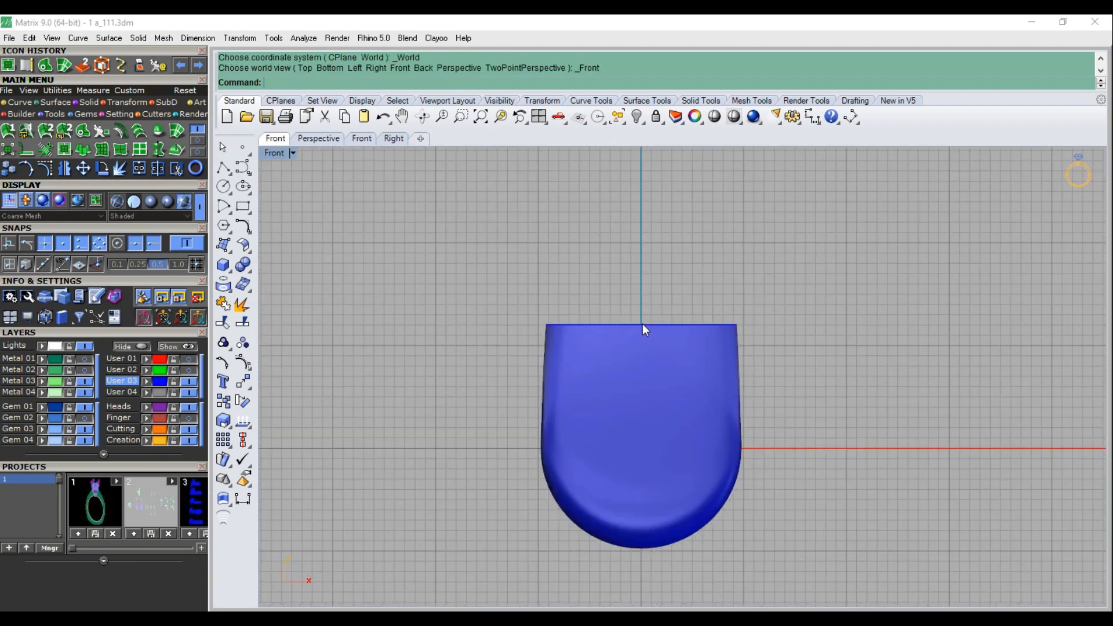
left_click(191, 419)
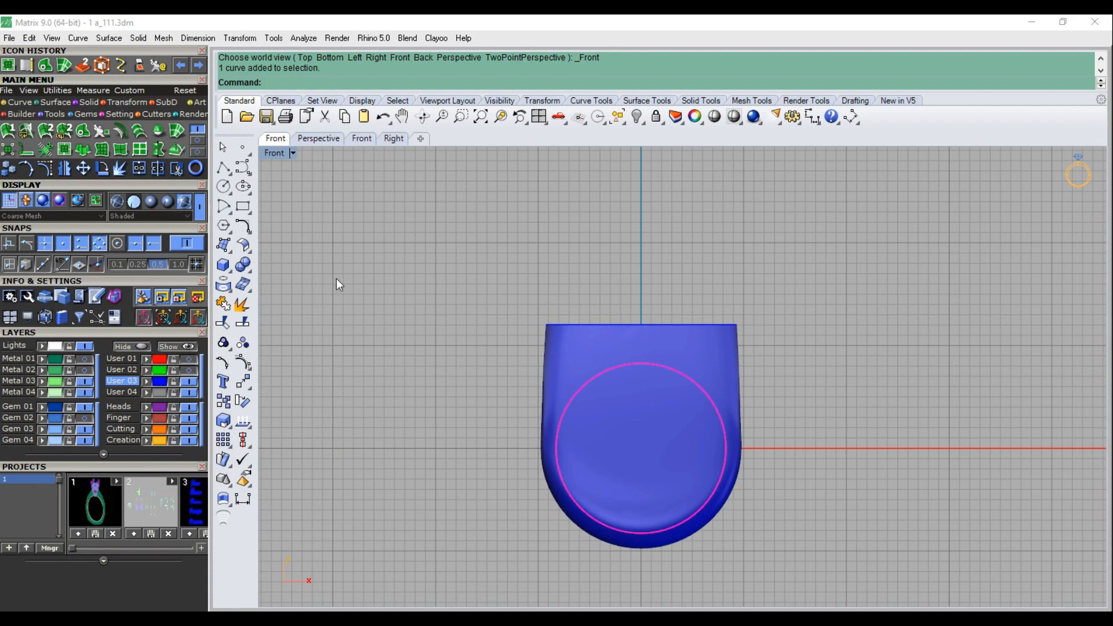
key("F4")
key("F2")
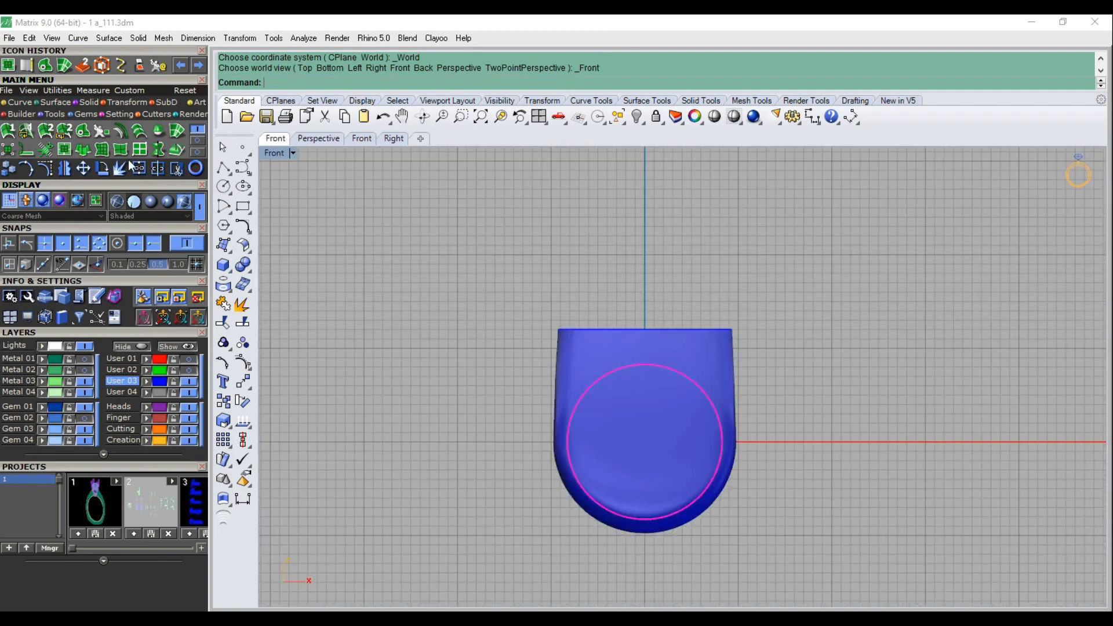
Apply Cut Ring Rail to the finger circle
left_click(156, 115)
left_click(140, 132)
left_click(661, 445)
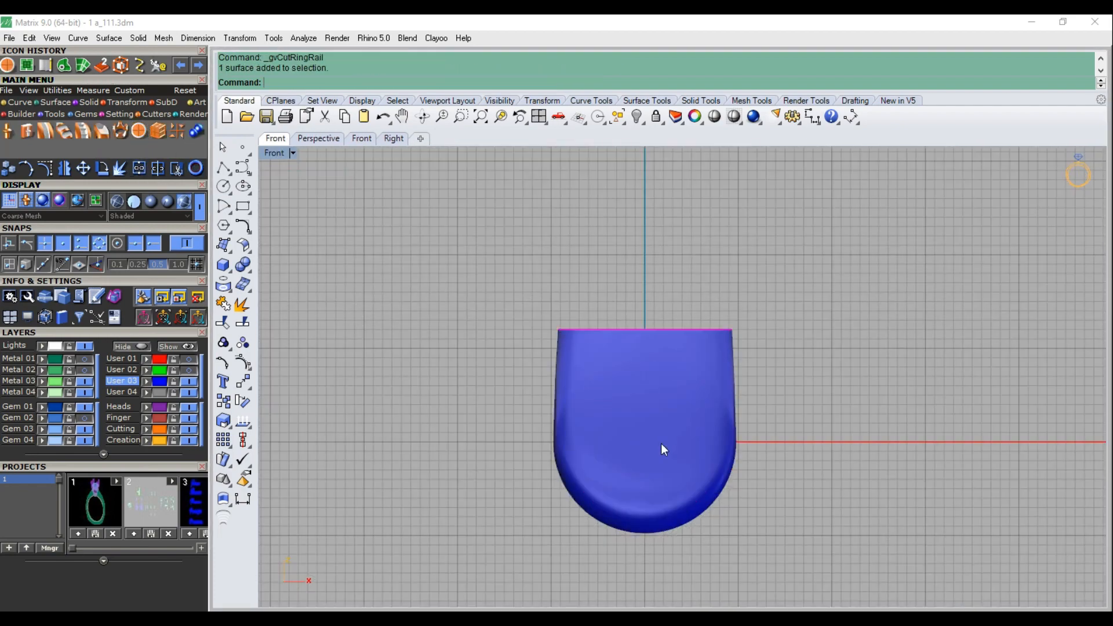
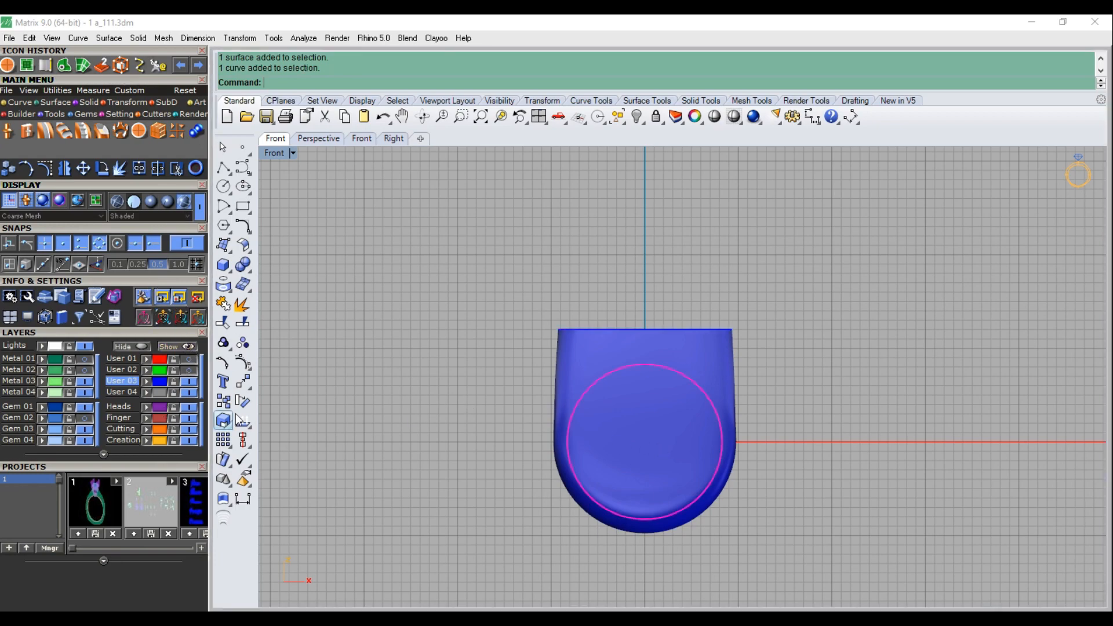
Extrude the finger circle straight to both sides along a picked direction, as a tube passing through the ring body
key("F4")
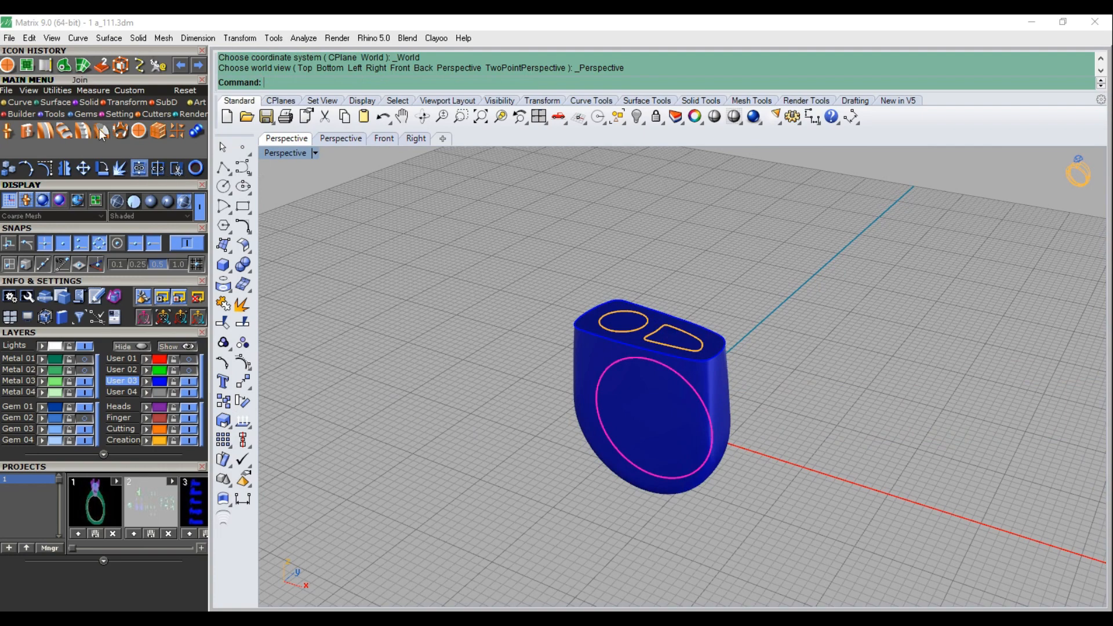
left_click(59, 104)
left_click(84, 150)
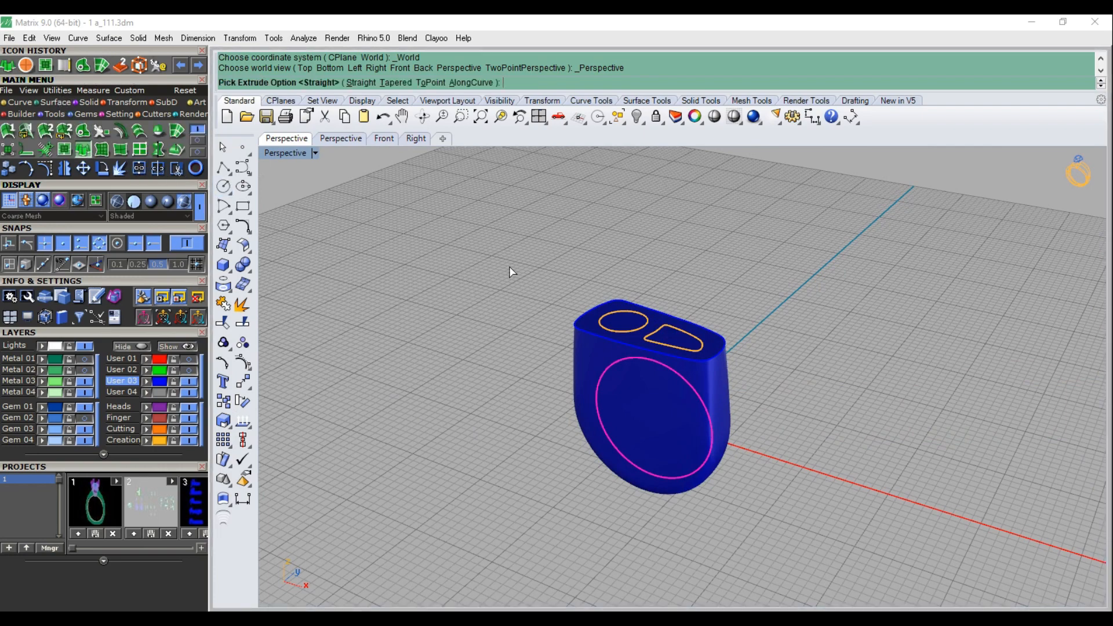
right_click(511, 268)
left_click(354, 82)
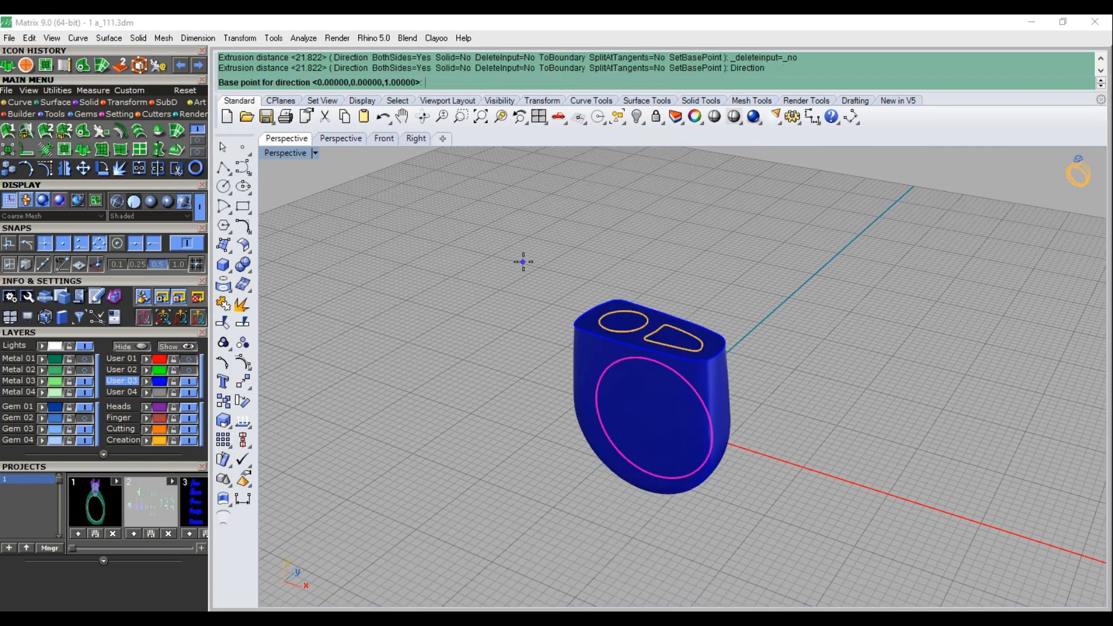
left_click(522, 262)
left_click(446, 313)
right_click(446, 313)
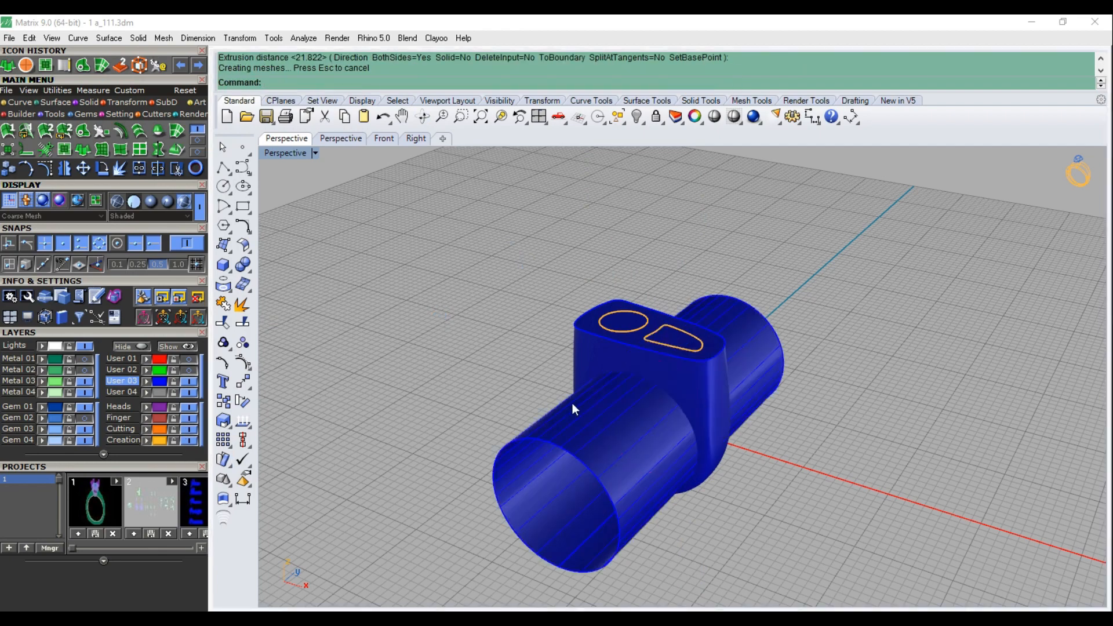
Rebuild the extruded finger tube with 50 points and degree 3 in both U and V, deleting the input
scroll(591, 354, "up", 3)
left_click(590, 353)
left_click(522, 433)
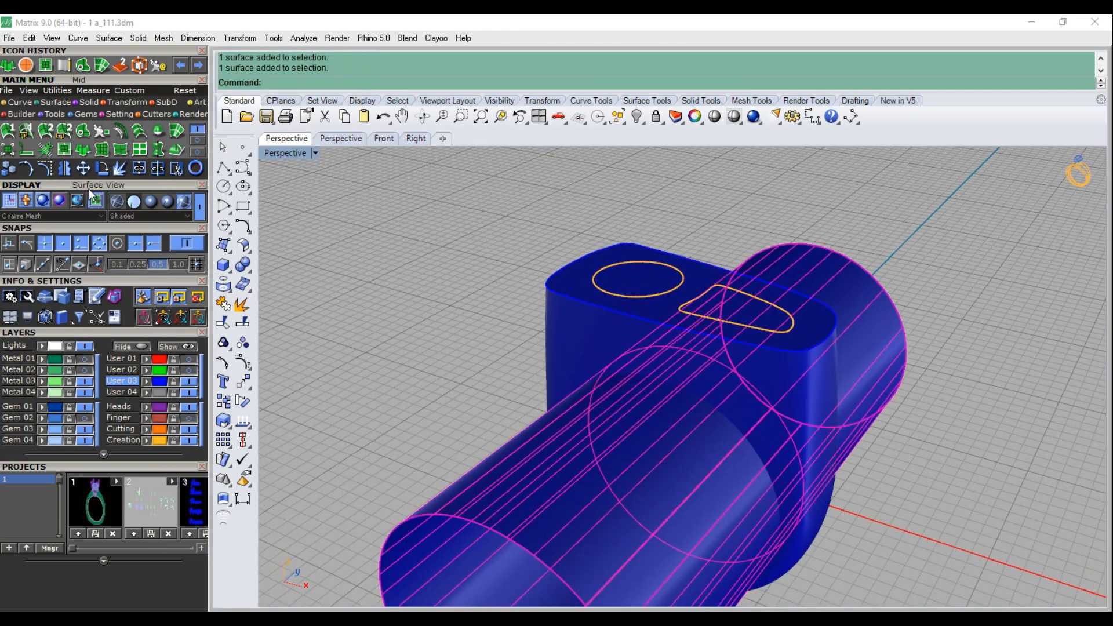
left_click(103, 134)
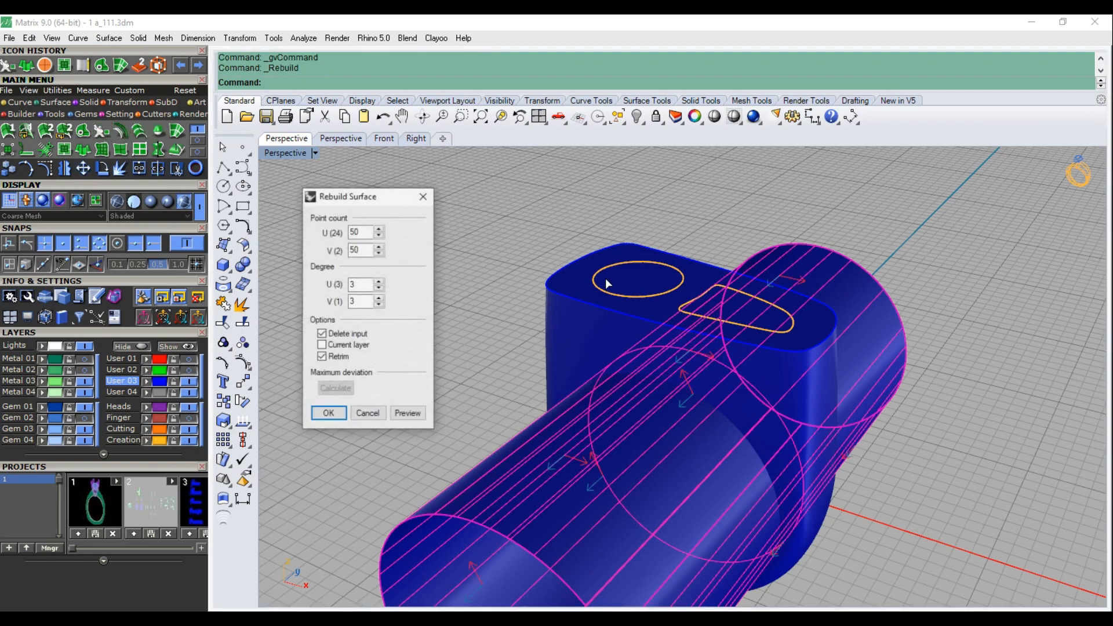
left_click(329, 413)
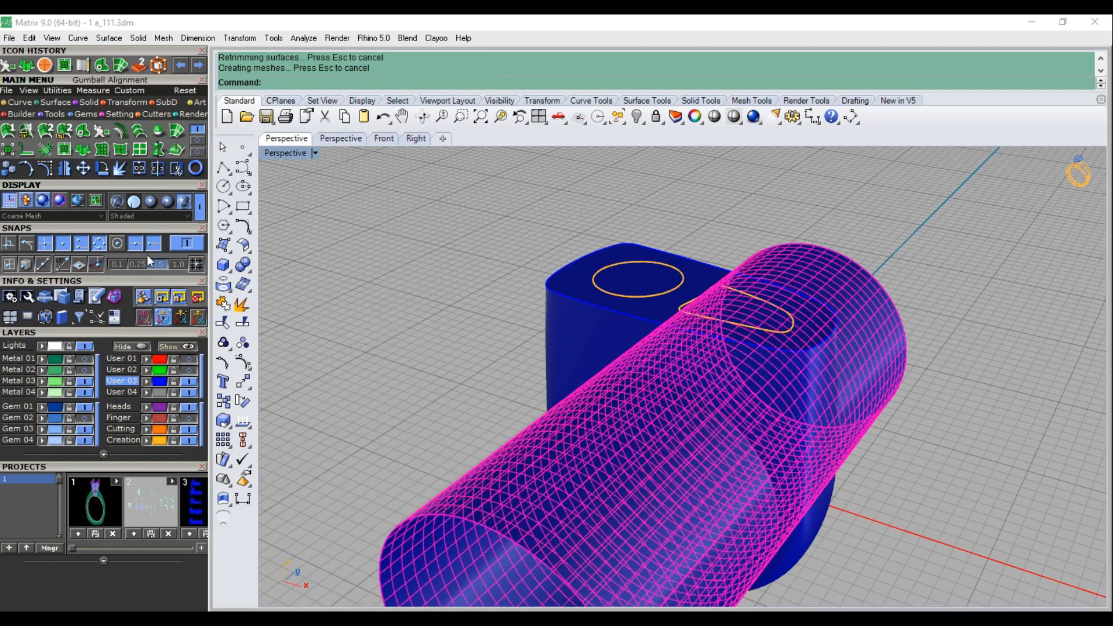
Split the finger tube with the ring body and split the ring body with the front tube section
left_click(158, 169)
left_click(579, 332)
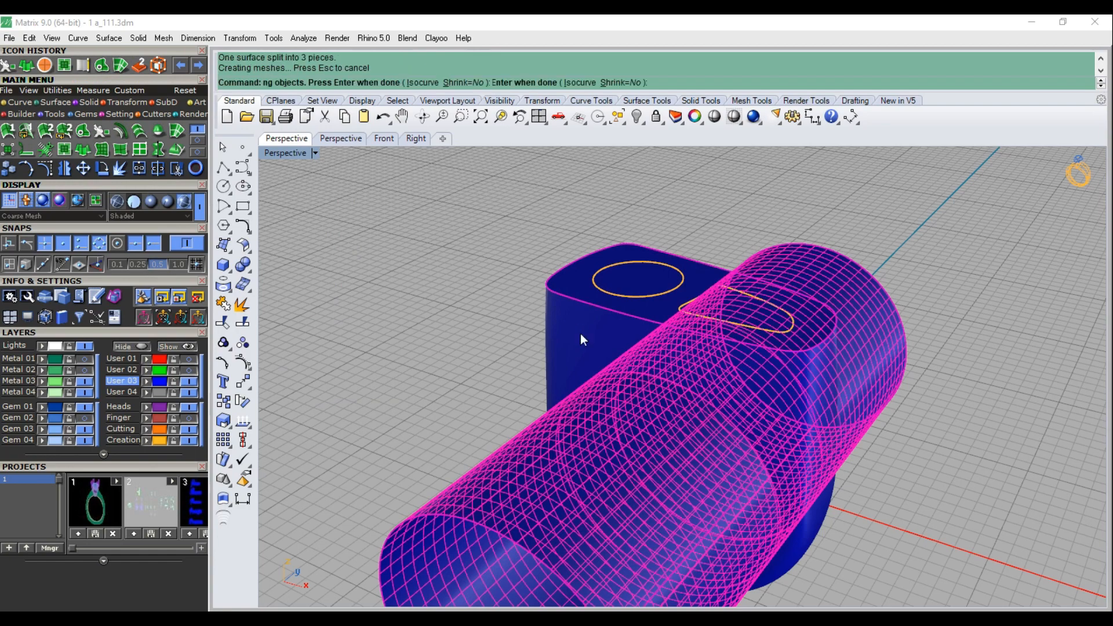
key("Return")
left_click(582, 350)
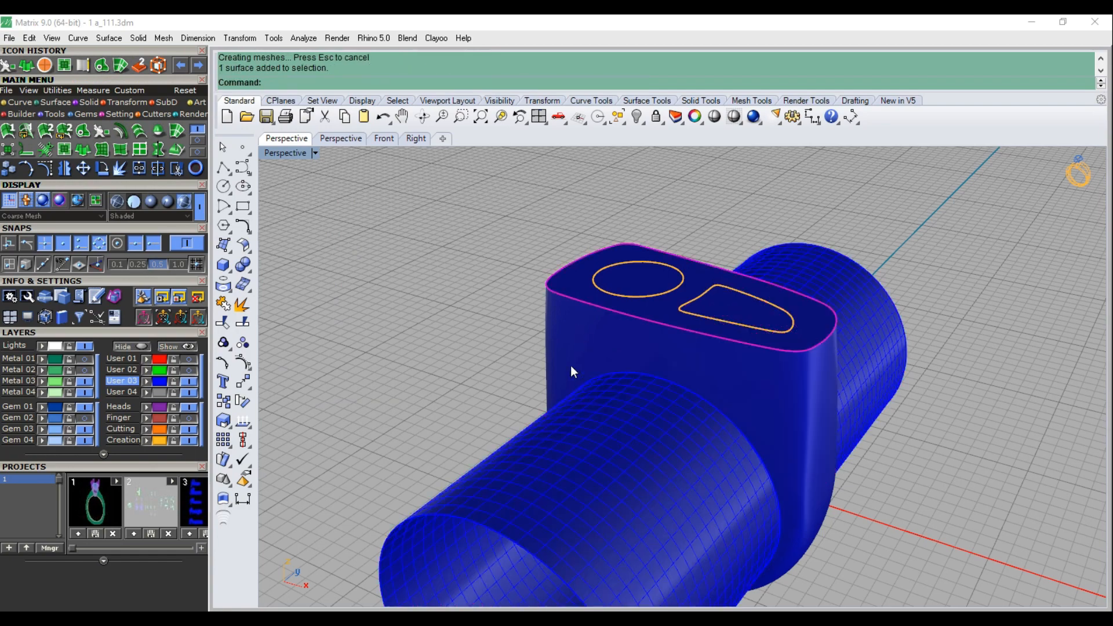
key("Return")
left_click(601, 420)
key("Return")
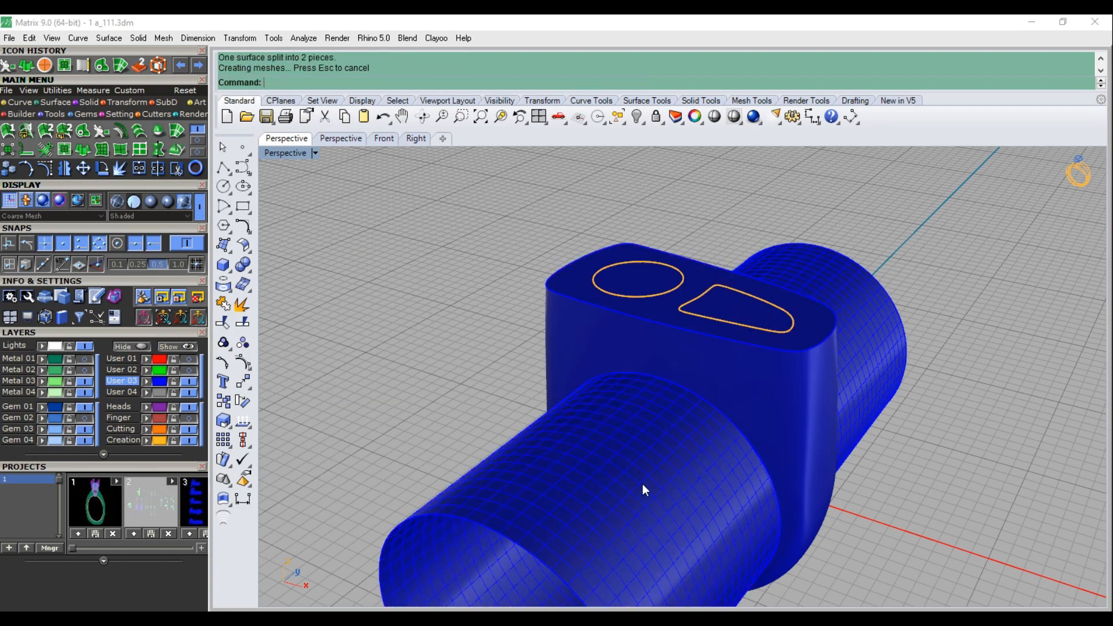
Try to delete the ring body piece that covers the finger hole, and undo the deletion
right_click_drag(642, 484, 649, 409)
right_click_drag(607, 465, 670, 468)
left_click(633, 458)
key("Delete")
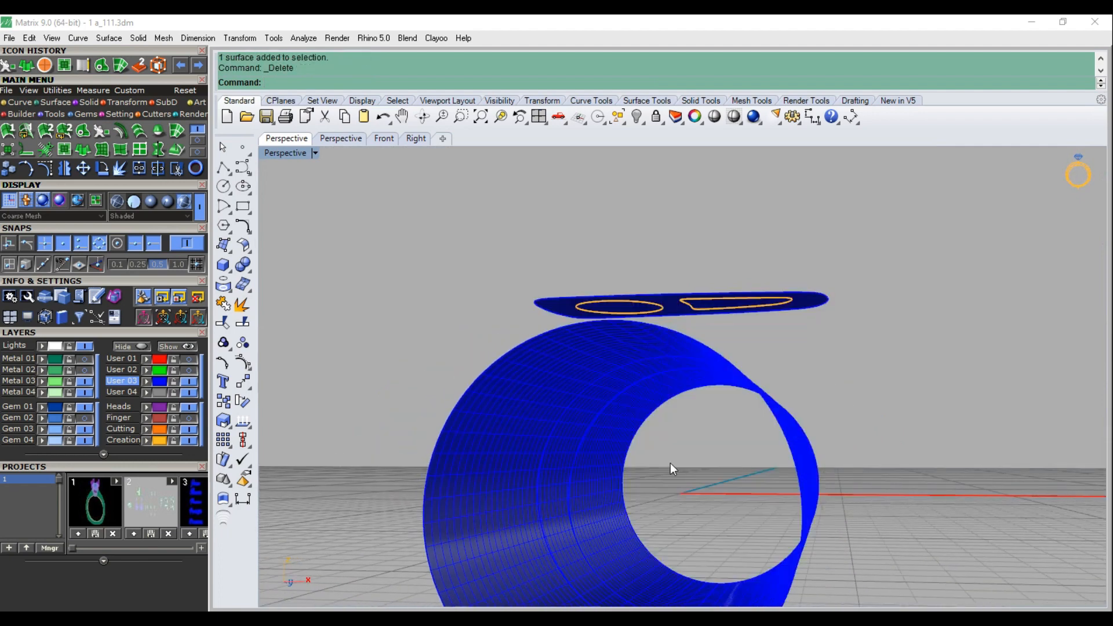
key("ctrl+z")
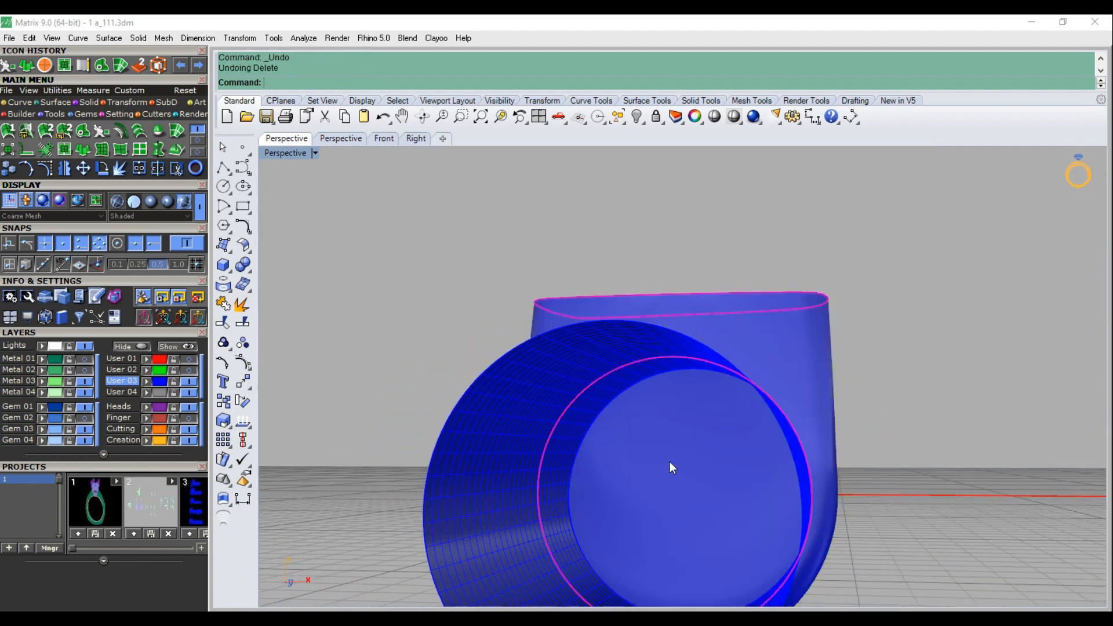
Split the ring body with the rear section of the finger tube
mouse_move(752, 440)
right_mouse_down()
mouse_move(767, 429)
mouse_move(754, 429)
right_mouse_up()
left_click(750, 422)
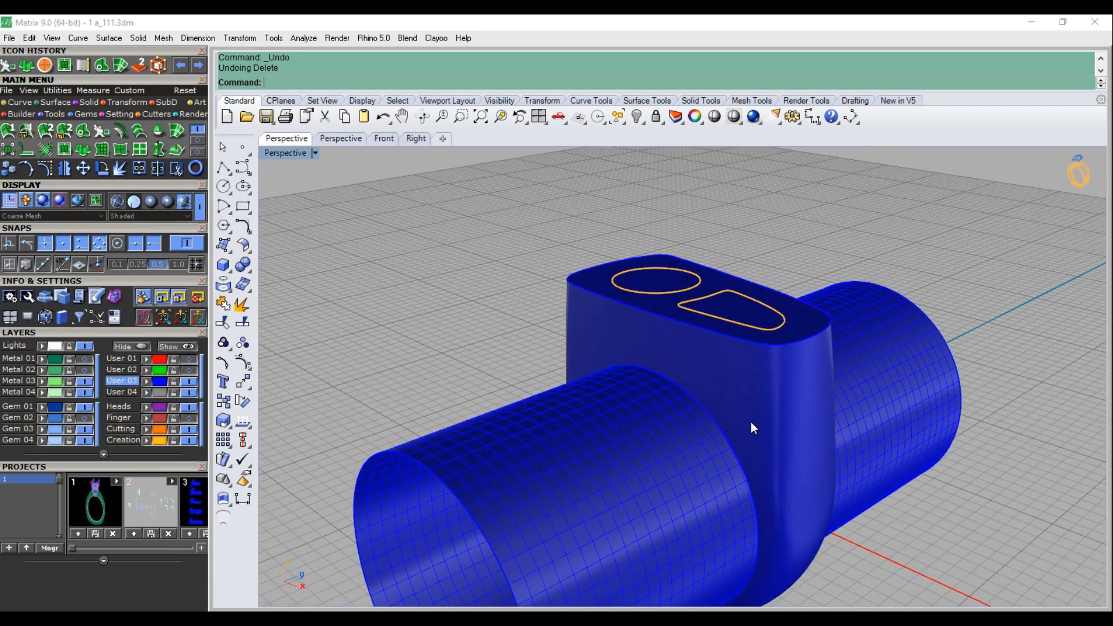
right_click(840, 388)
left_click(864, 377)
right_click(864, 377)
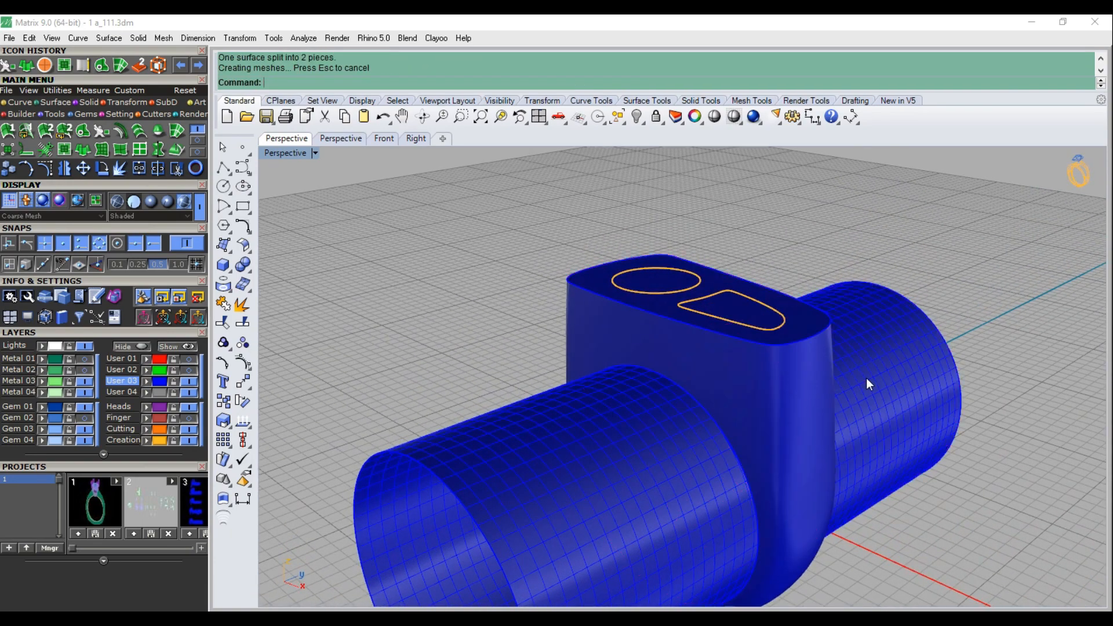
Delete the tube sections outside the ring and the body pieces closing the finger hole
left_click(867, 378)
right_click_drag(803, 422, 648, 402)
key("Delete")
left_click(719, 462)
key("Delete")
Hide the surface isocurves on the ring body and the inner finger hole surface
left_click_drag(732, 443, 544, 514)
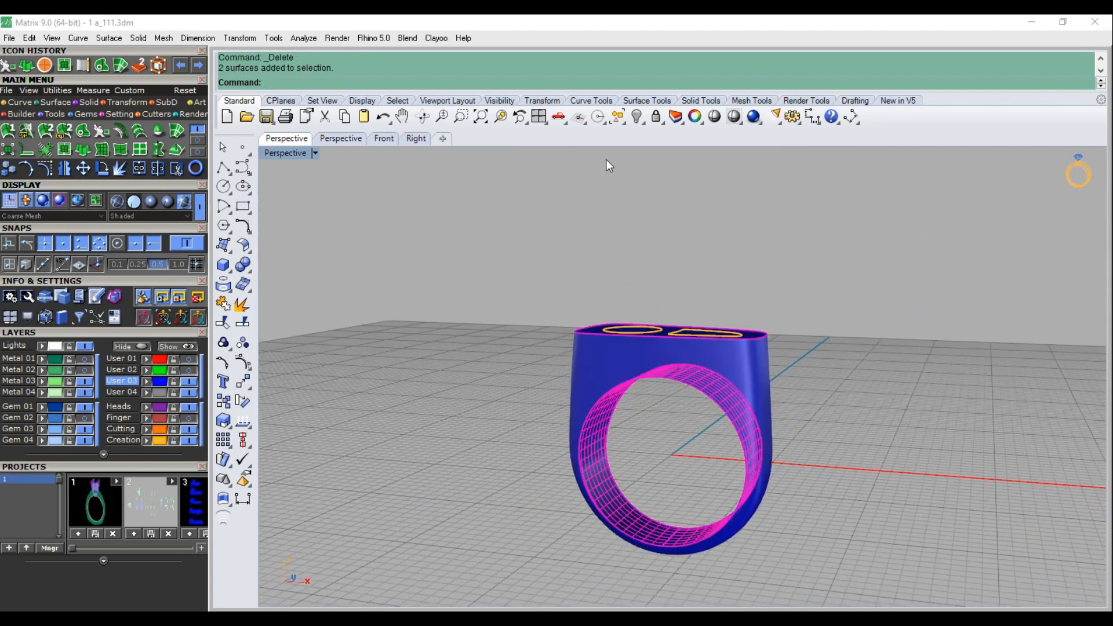
left_click(693, 116)
left_click(325, 491)
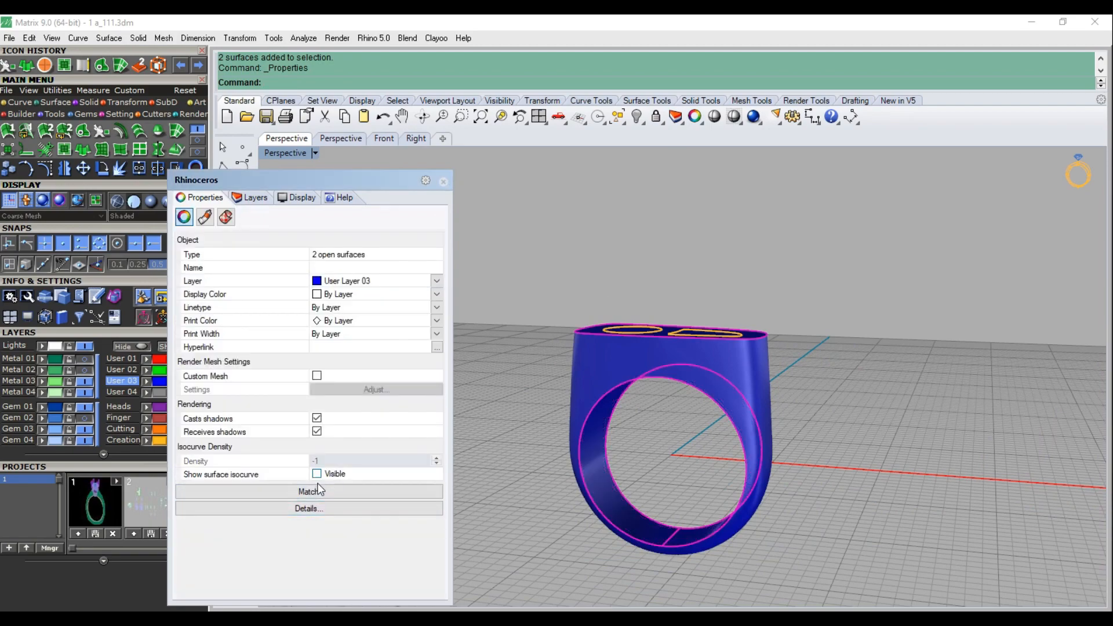
key("Escape")
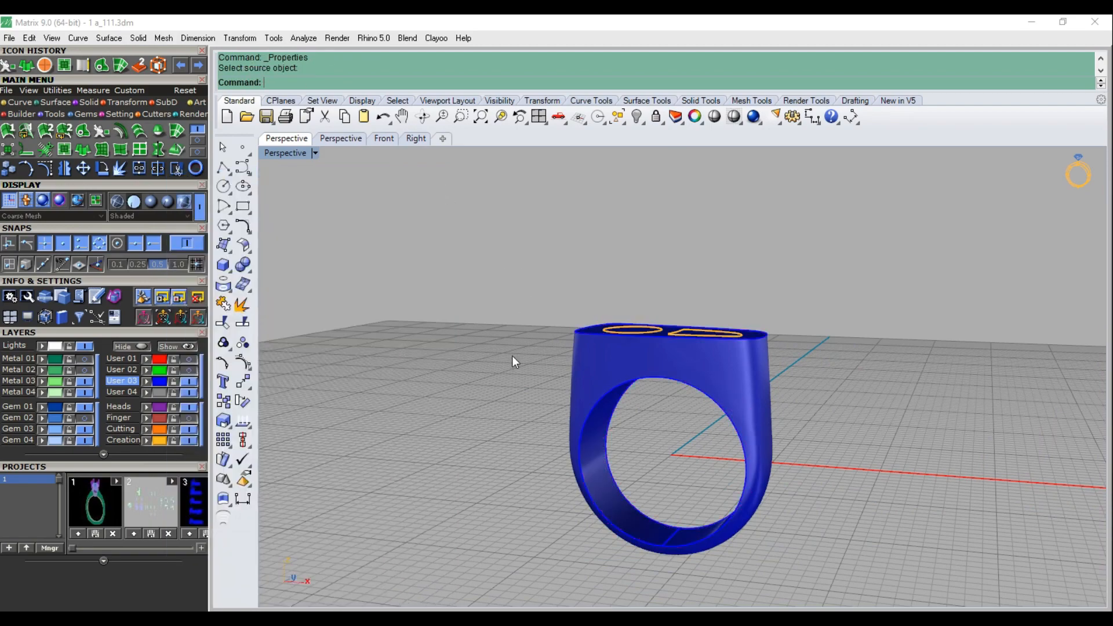
right_click_drag(634, 448, 608, 569)
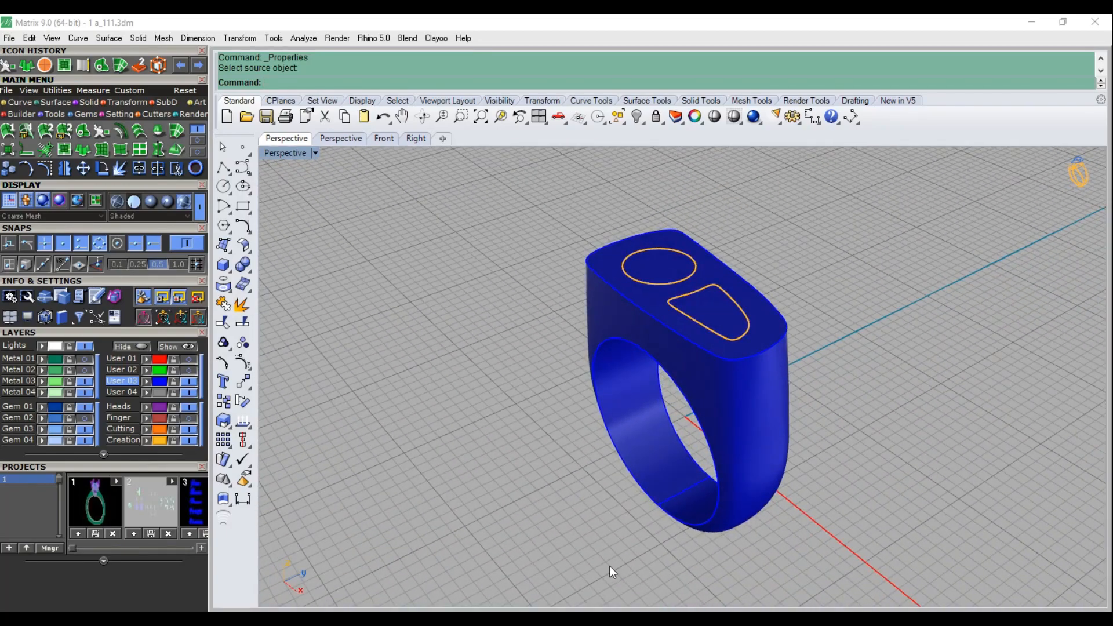
Apply a bounding-box cage edit with CPlane coordinates and a global region to the ring body and finger hole surfaces in the right view
key("ctrl+F3")
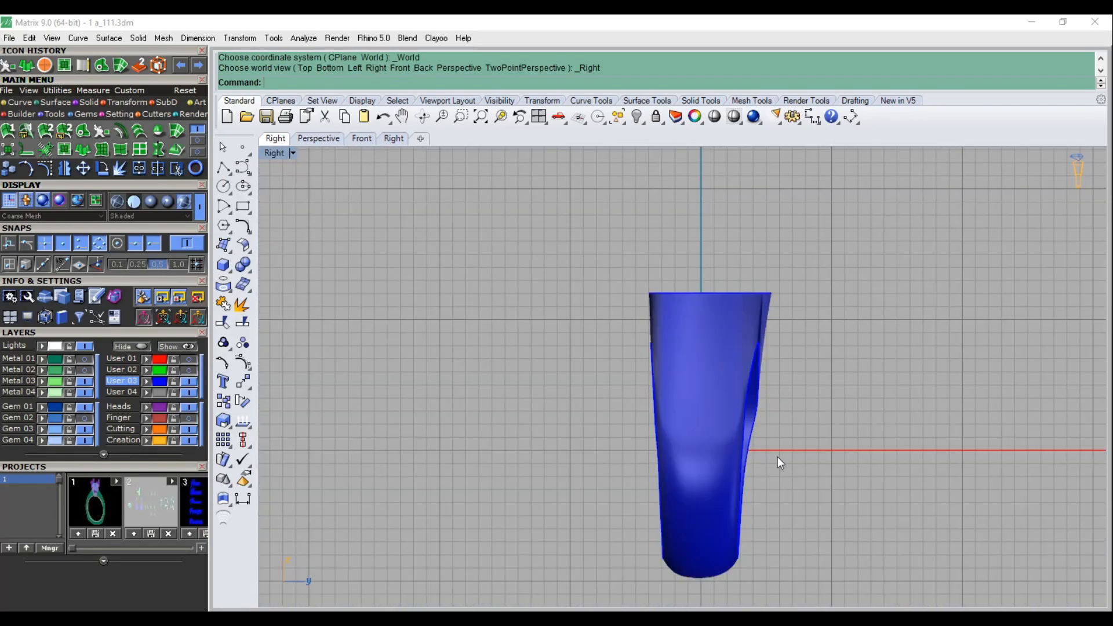
right_click_drag(777, 457, 740, 414)
left_click_drag(746, 387, 563, 499)
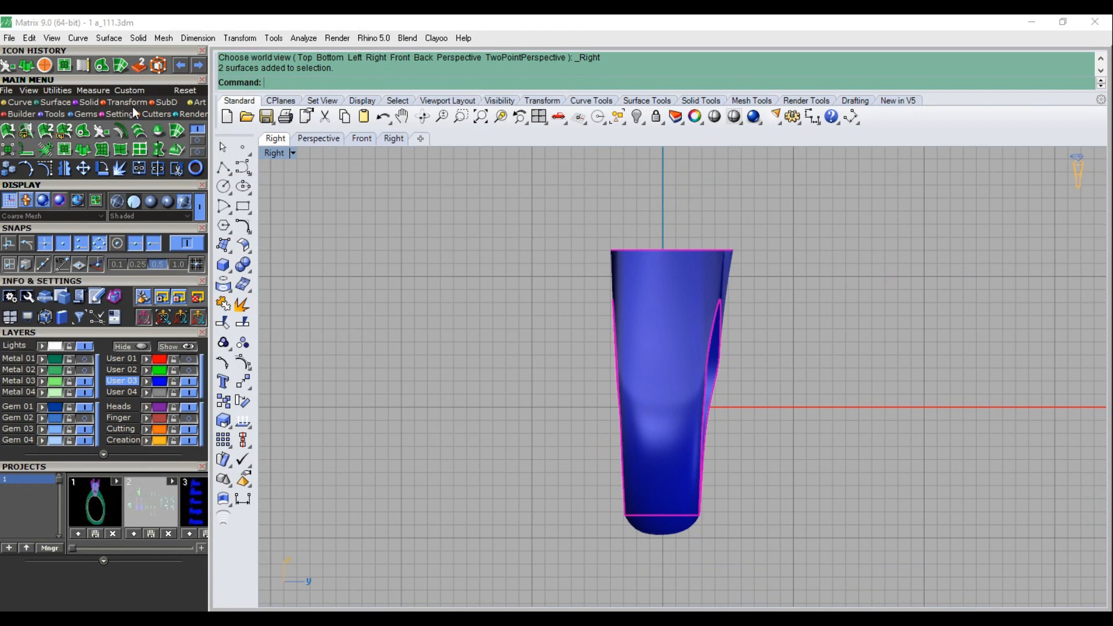
left_click(157, 65)
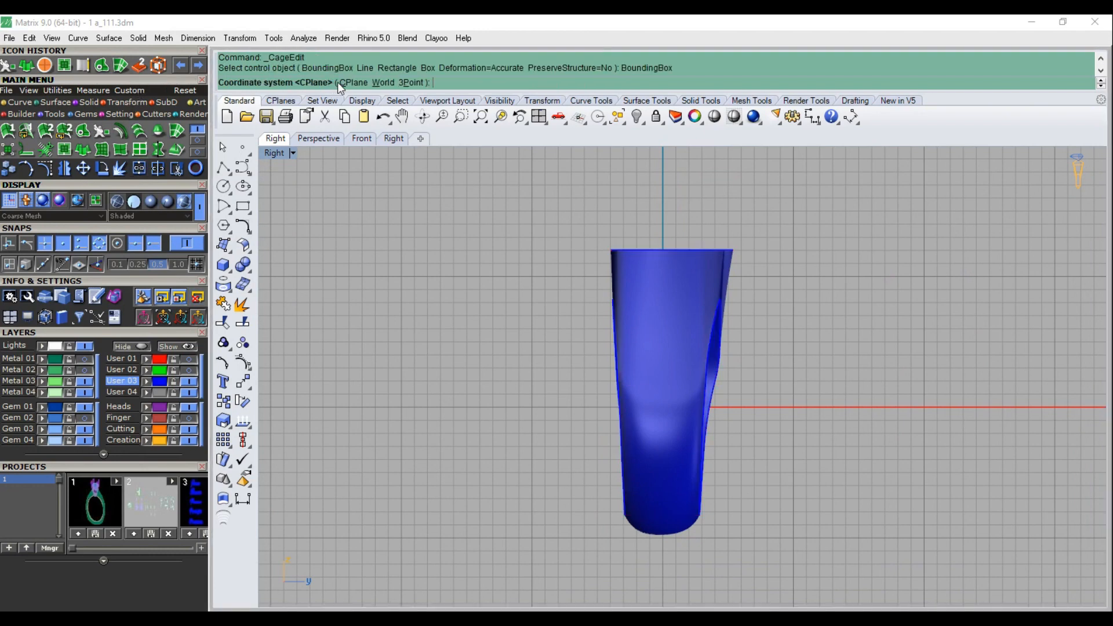
key("Return")
key("Return")
Scale the cage's four lower points inward along the ring's width to narrow the shank's base, and delete the cage
left_click_drag(551, 545, 806, 515)
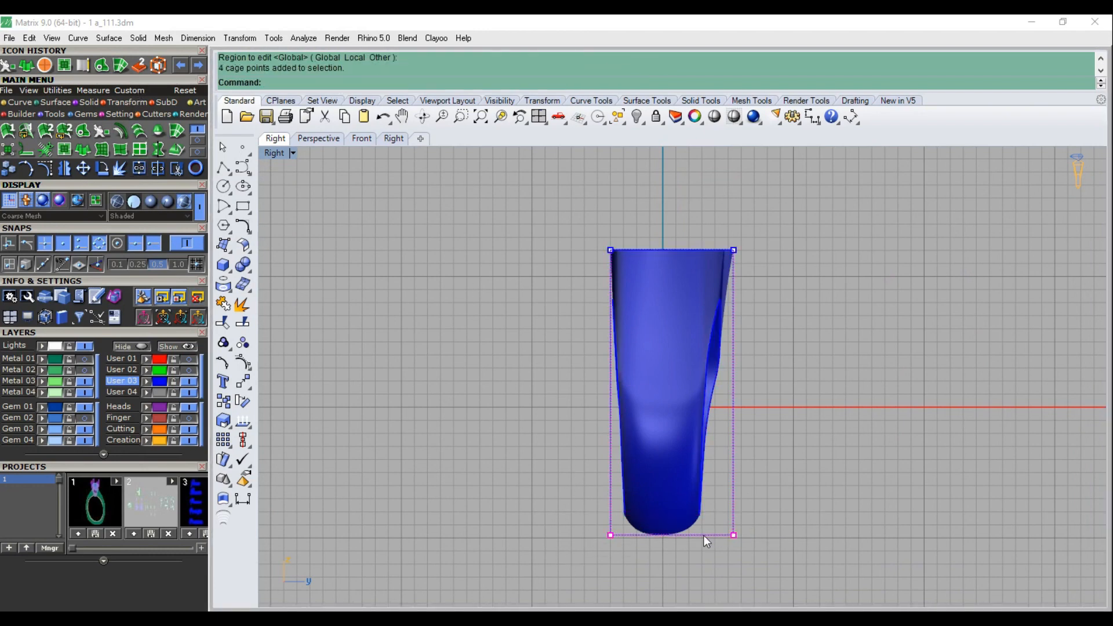
scroll(608, 534, "up", 2)
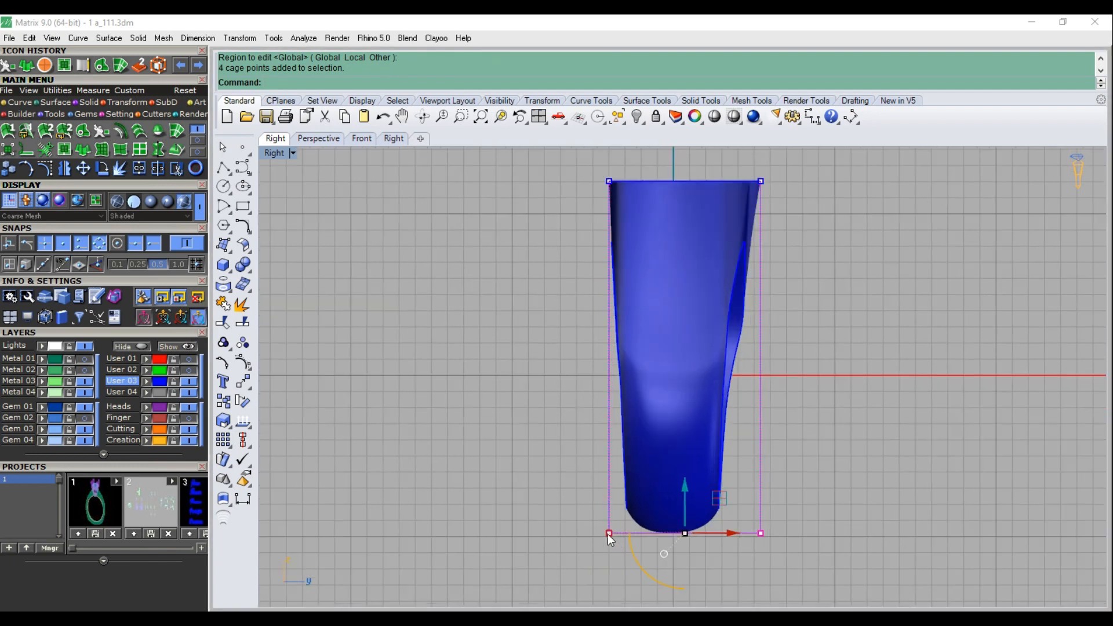
left_click_drag(608, 534, 632, 531)
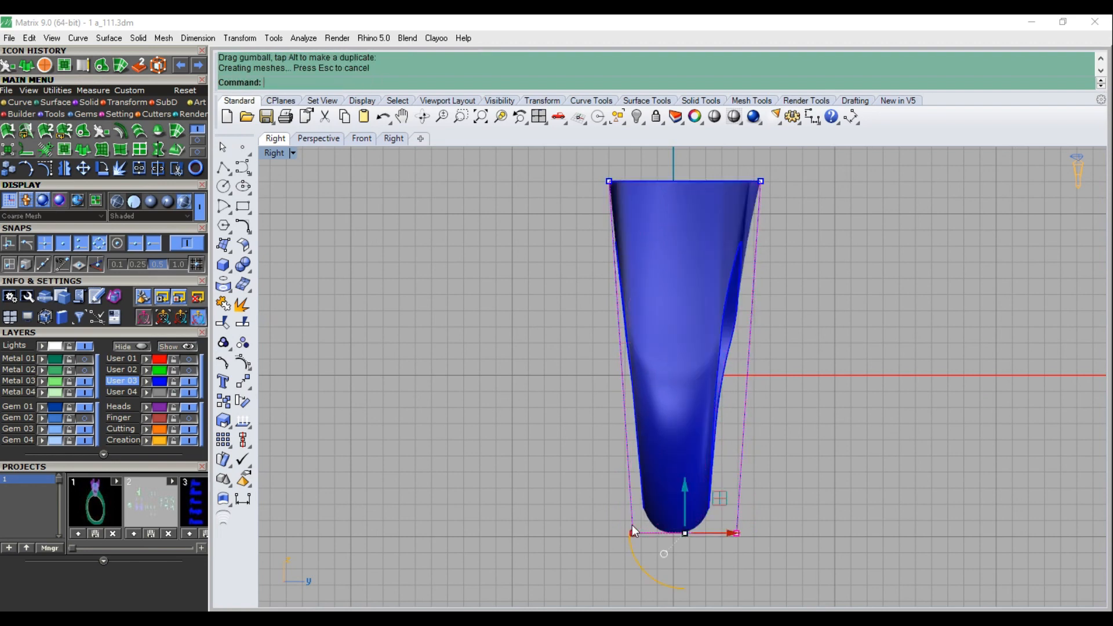
left_click(626, 527, "shift")
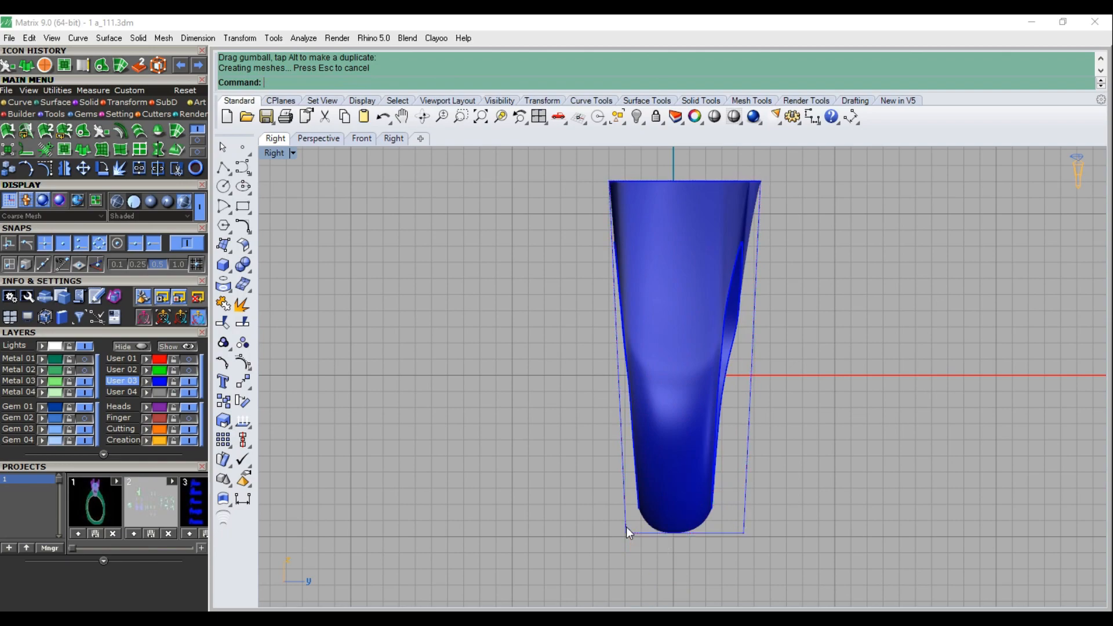
key("Delete")
Join the ring surfaces, trying the planar top with the body first and including the finger hole surface in the second join
key("F4")
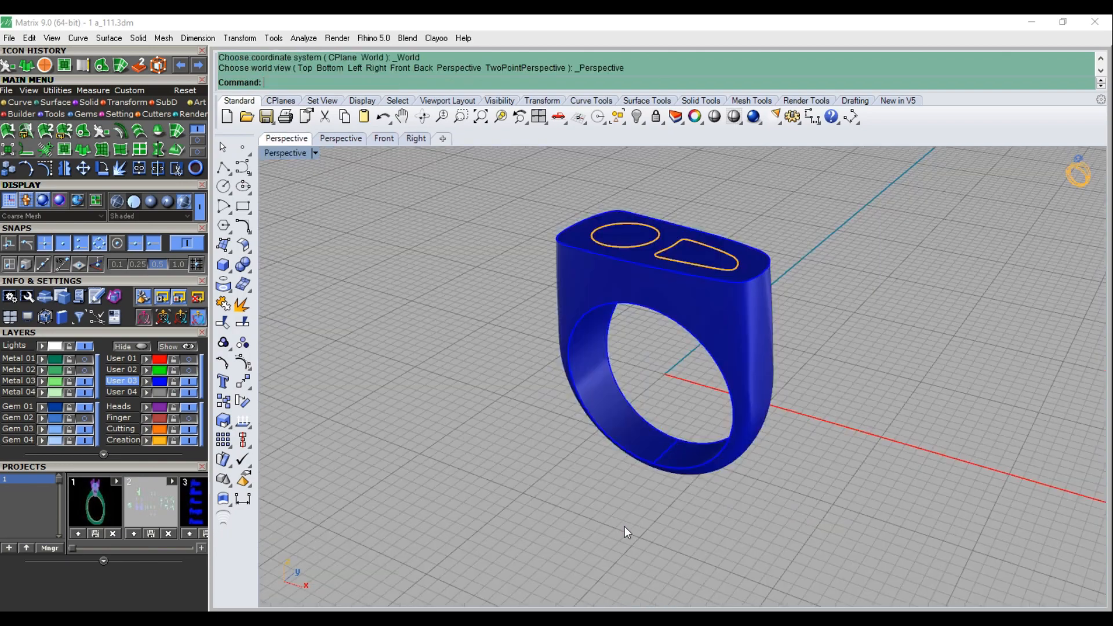
right_click_drag(597, 509, 561, 390)
left_click_drag(517, 348, 756, 200)
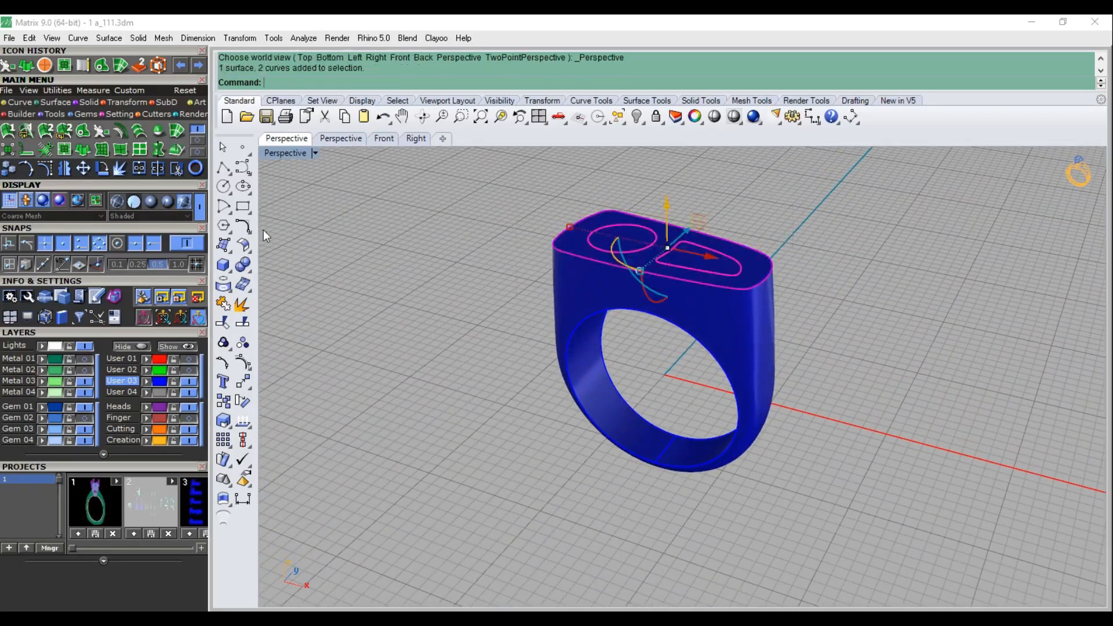
key("Escape")
scroll(558, 240, "up", 4)
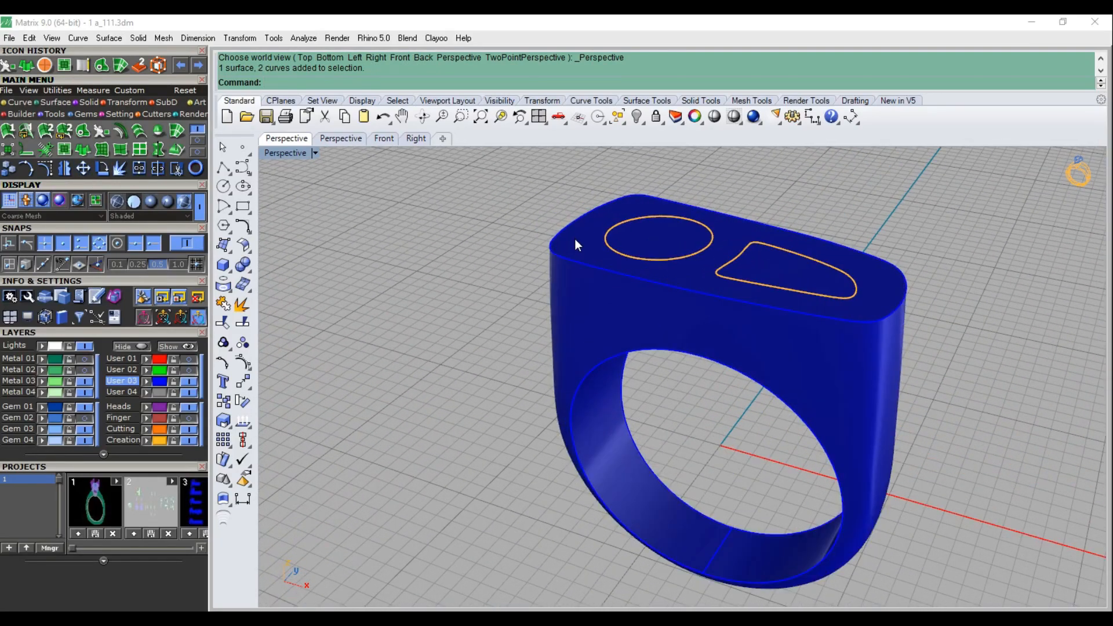
left_click(575, 239)
left_click(580, 302, "shift")
left_click(140, 170)
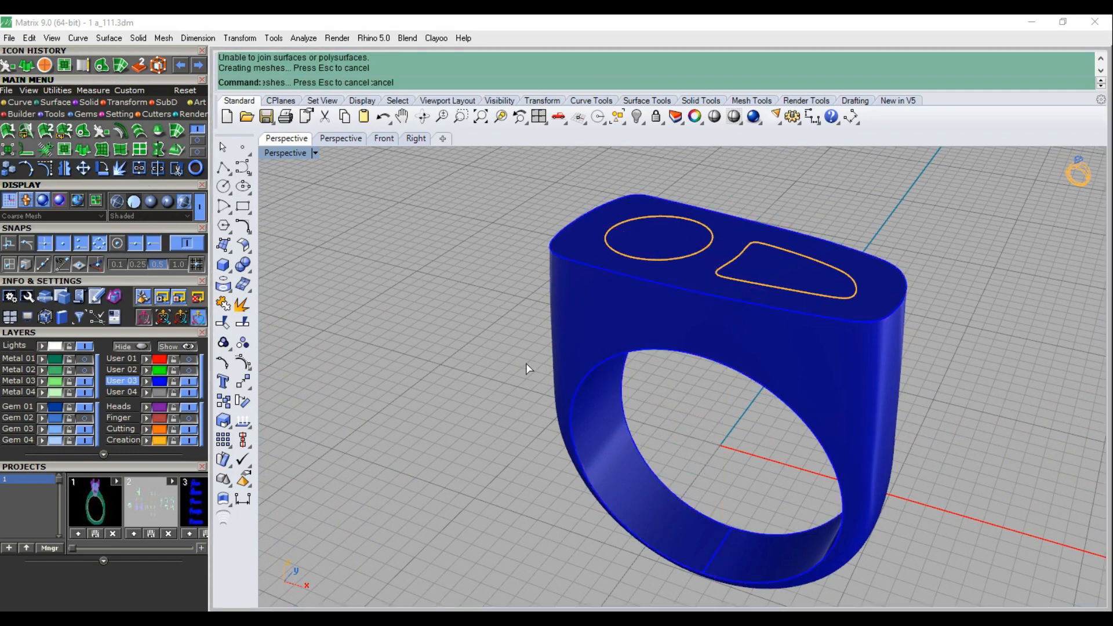
right_click(656, 382)
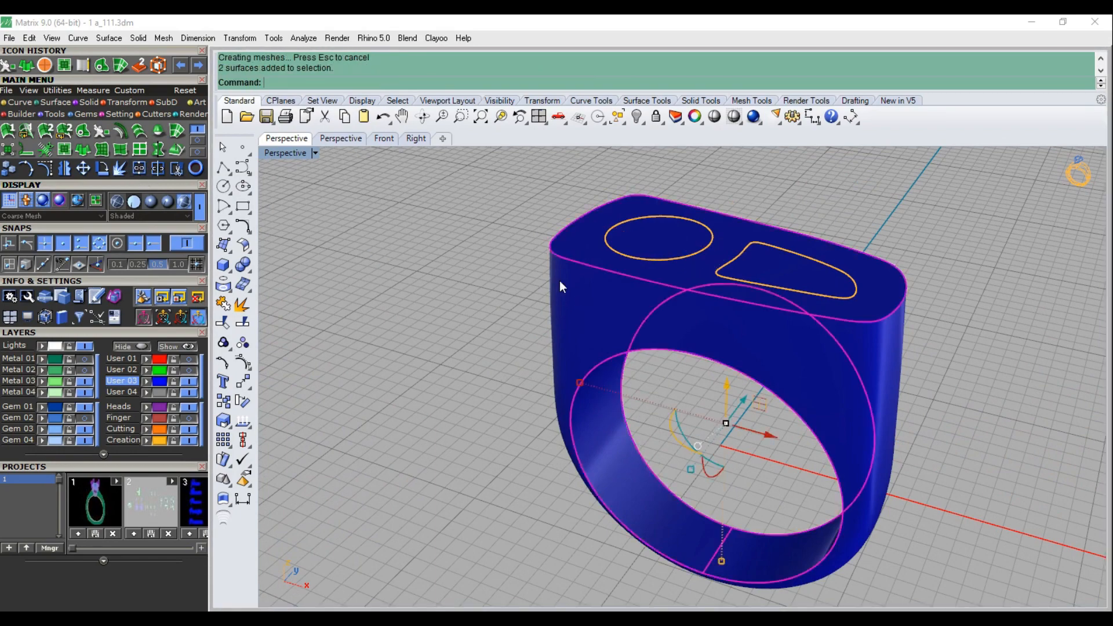
key("Escape")
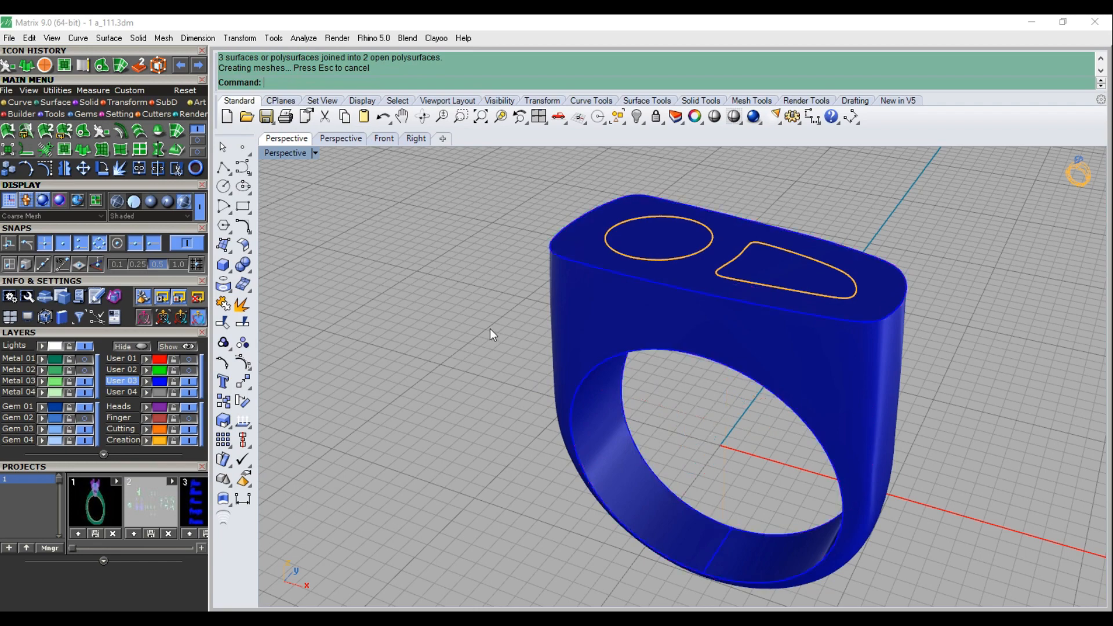
Show the naked edges of the joined ring polysurface
left_click_drag(486, 341, 351, 367)
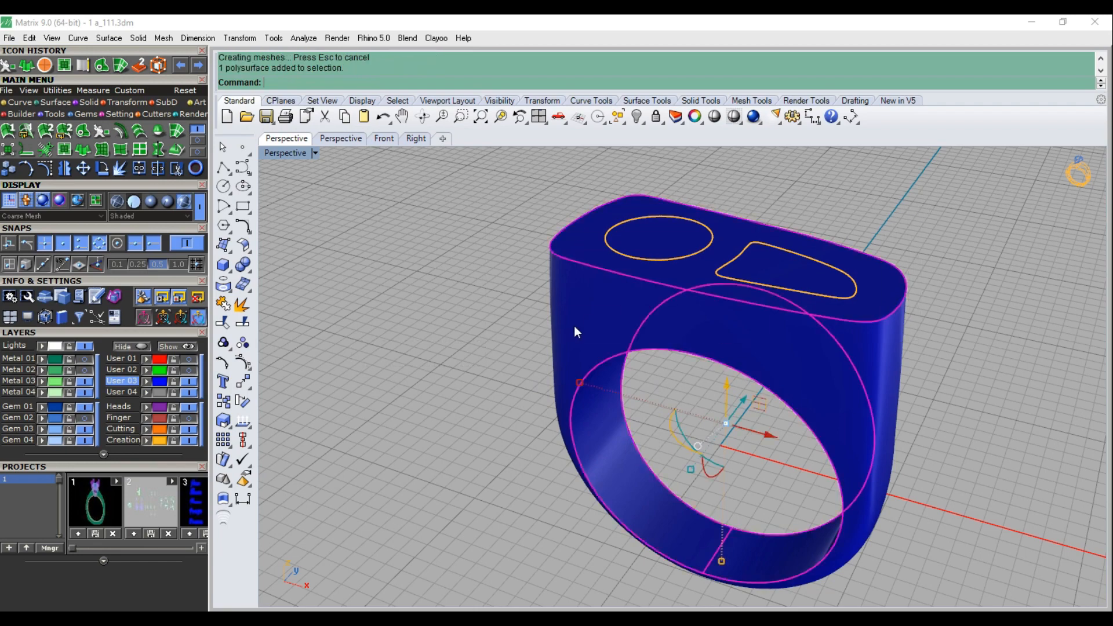
left_click(61, 93)
left_click(66, 133)
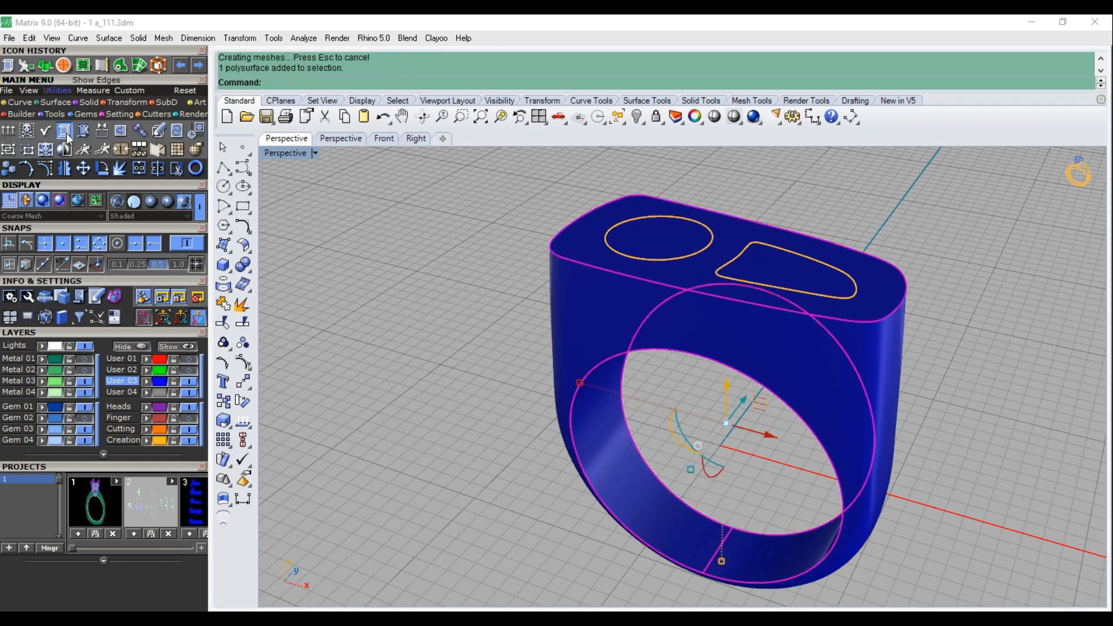
Join the unjoined naked edge pairs around the ring's flat top and close the edge analysis
left_click(120, 133)
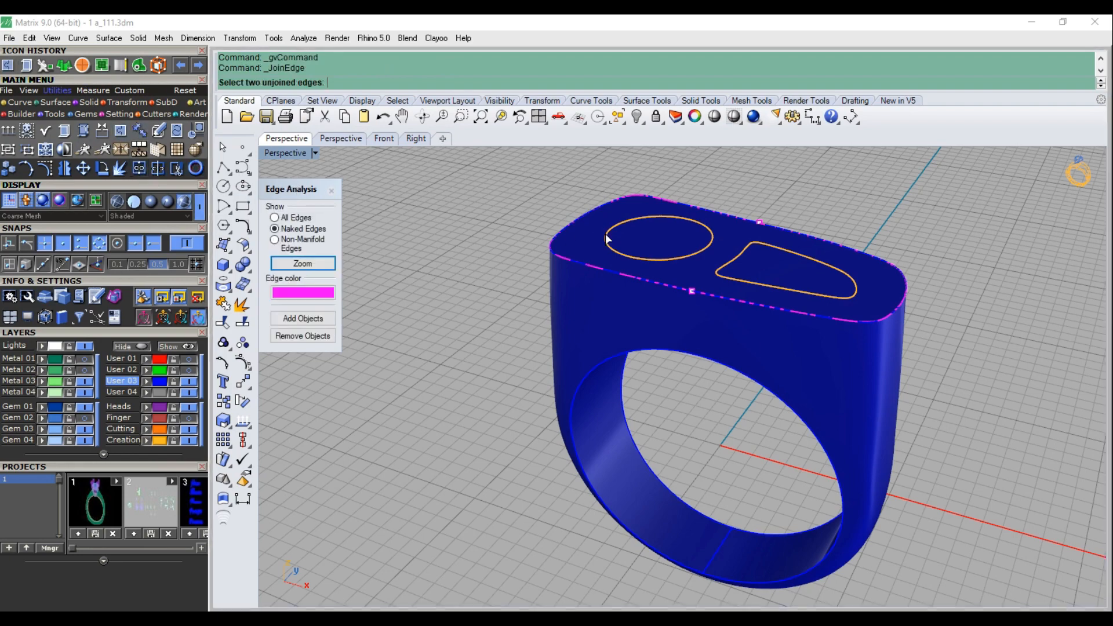
left_click(629, 277)
key("Return")
left_click(629, 277)
key("Return")
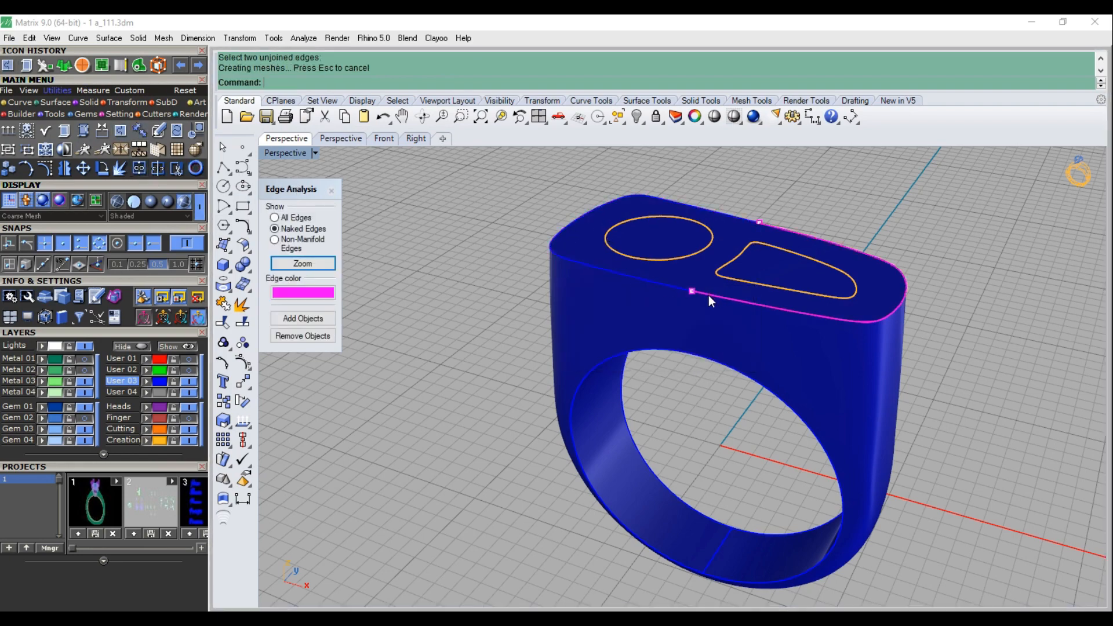
left_click(709, 295)
left_click(638, 356)
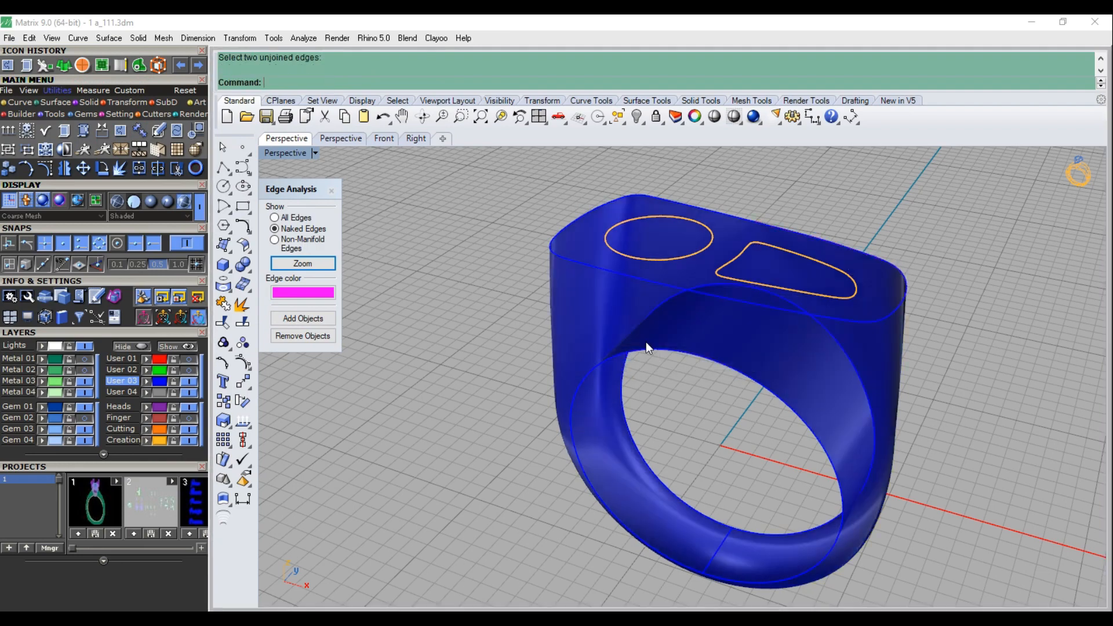
left_click(331, 192)
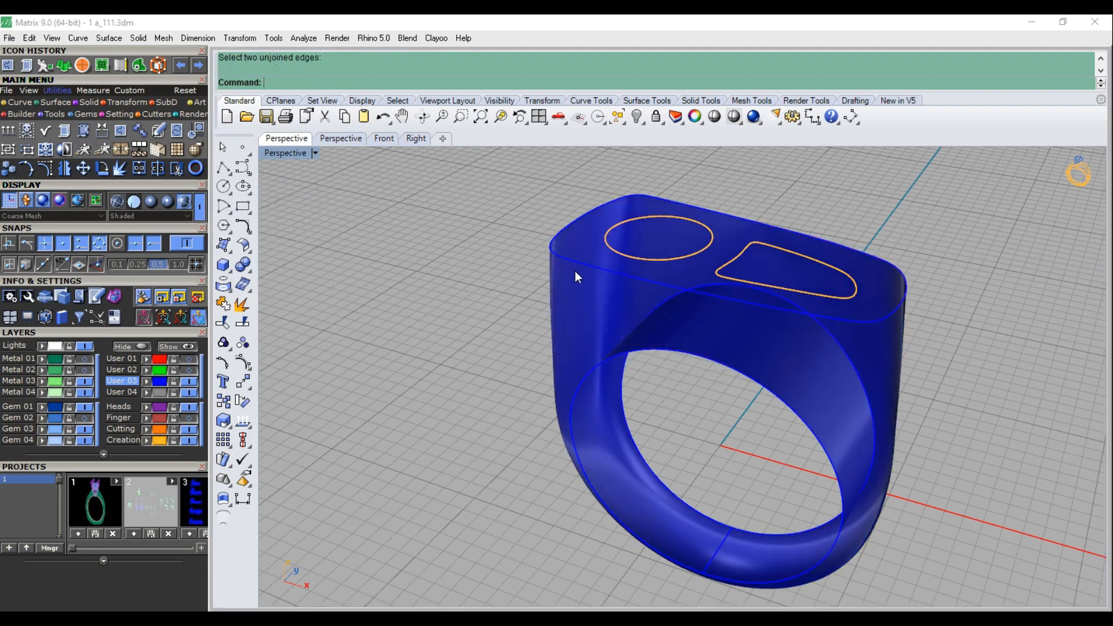
Explode the ring polysurface, rejoin its surfaces into one body, and check it for naked edges
left_click(578, 291)
left_click(140, 169)
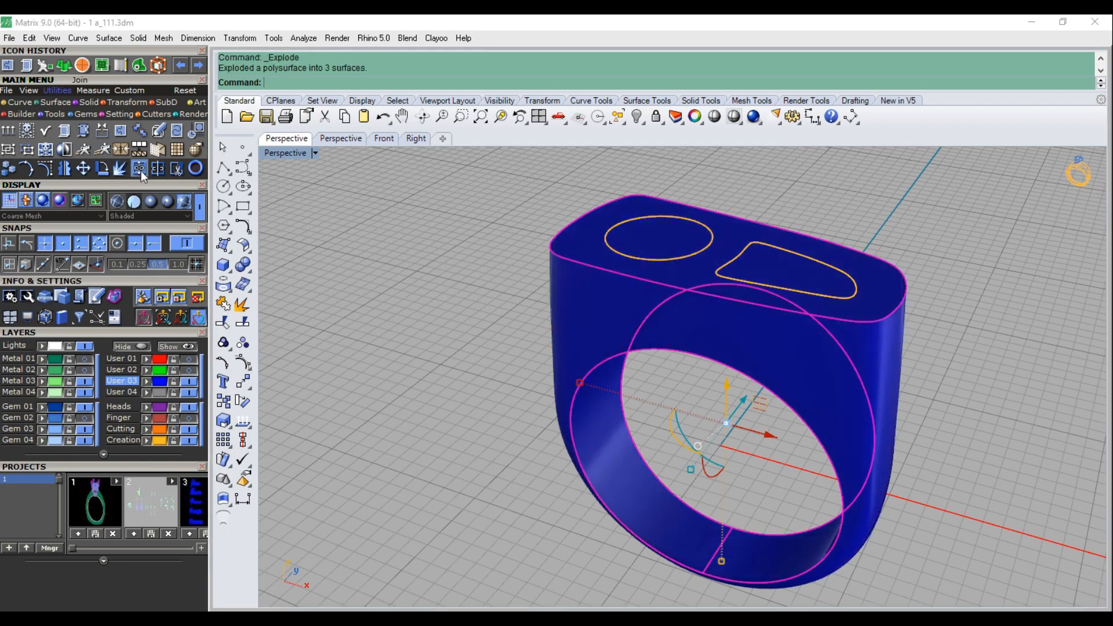
left_click(443, 262)
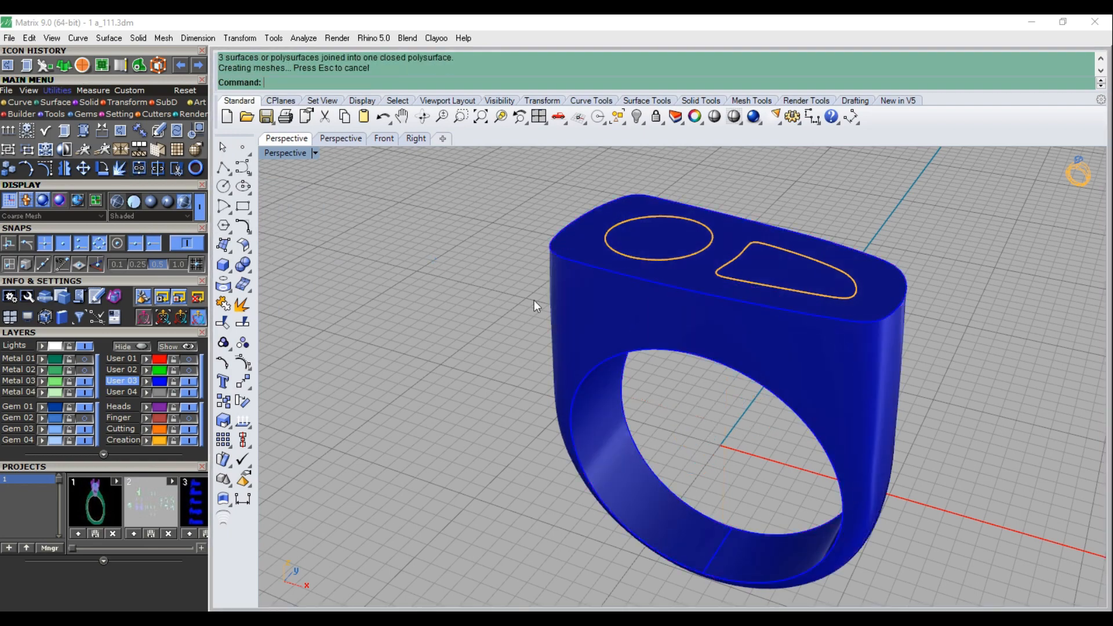
left_click(566, 300)
left_click(46, 132)
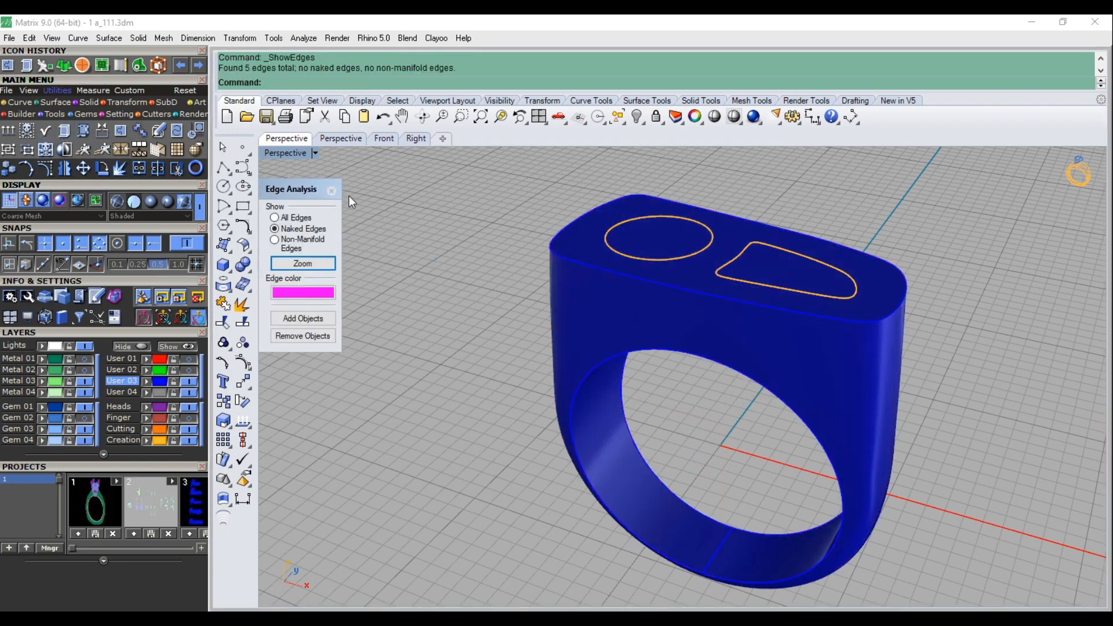
left_click(330, 191)
Extrude the circle and the D-shaped curve on the ring's top to both sides as solids
scroll(491, 342, "down", 3)
left_click_drag(497, 377, 802, 241)
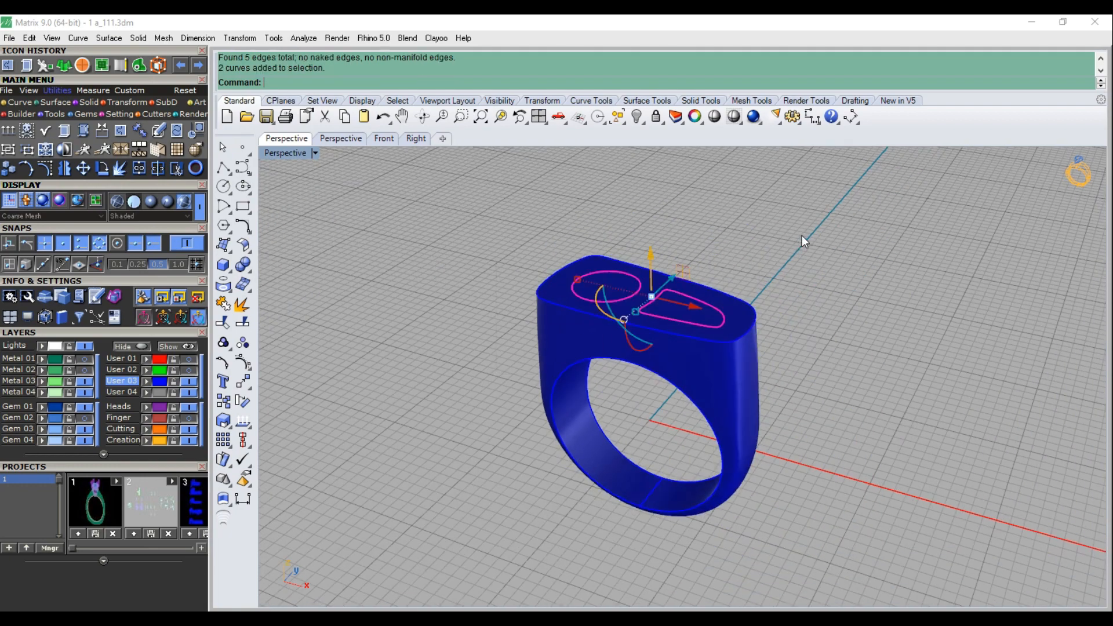
left_click(141, 128)
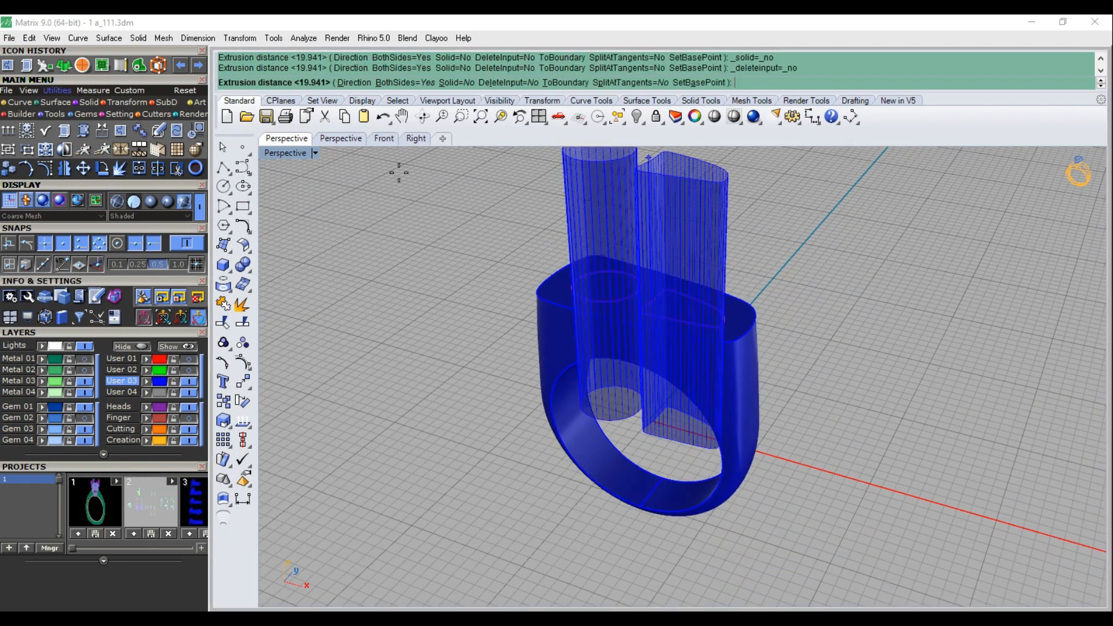
left_click(456, 82)
key("Return")
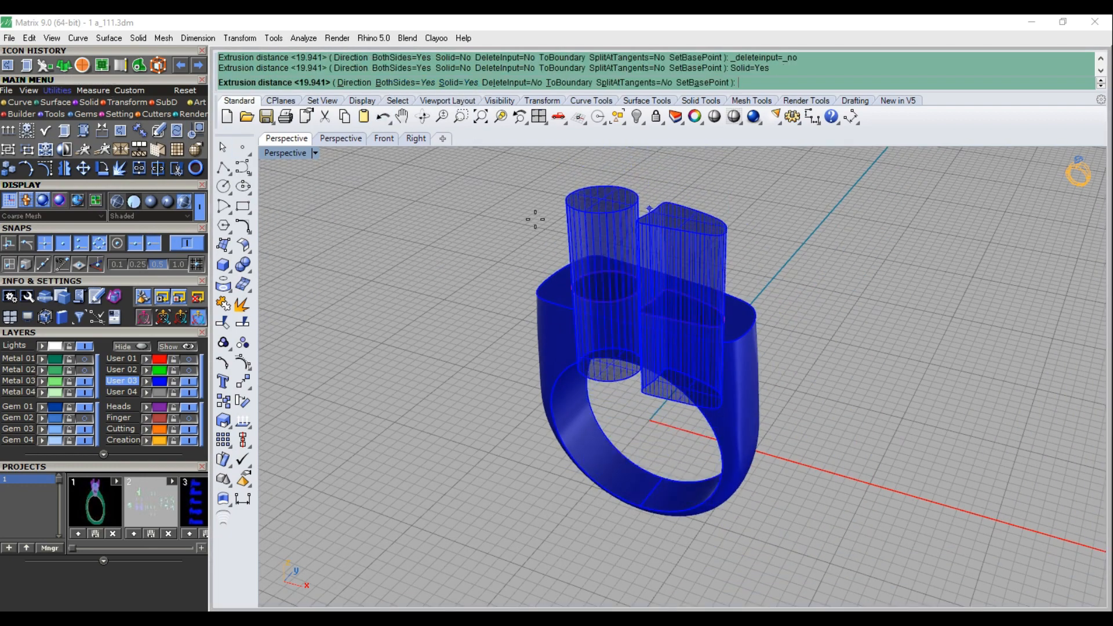
right_click_drag(530, 241, 614, 390)
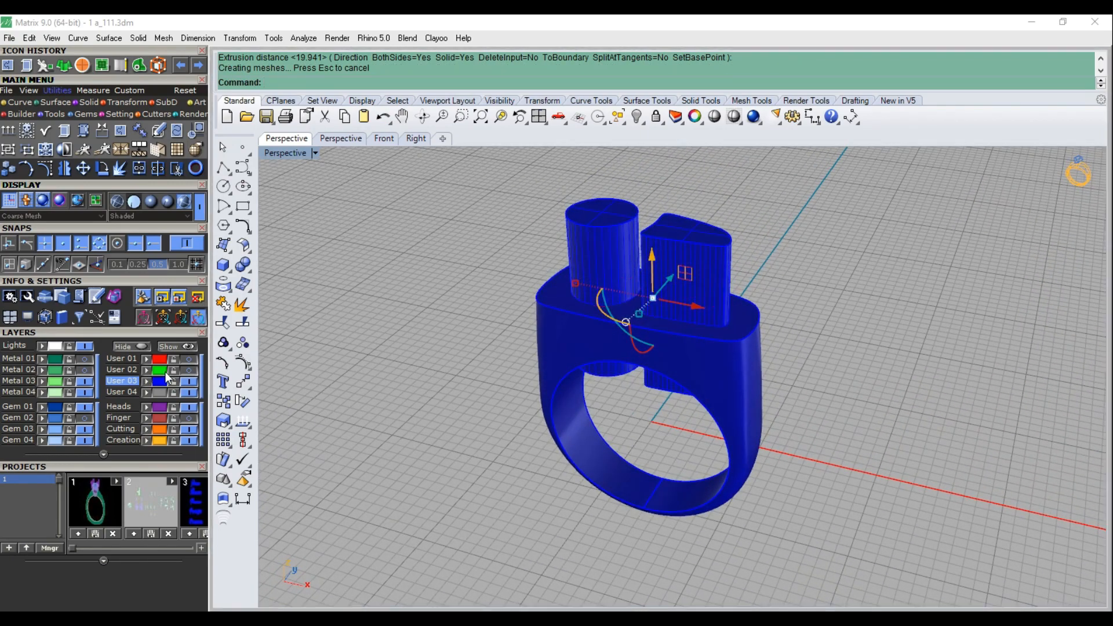
Move the D-shaped extruded solid down so it reaches deeper into the finger hole
left_click_drag(753, 188, 612, 230)
right_click_drag(685, 255, 696, 217)
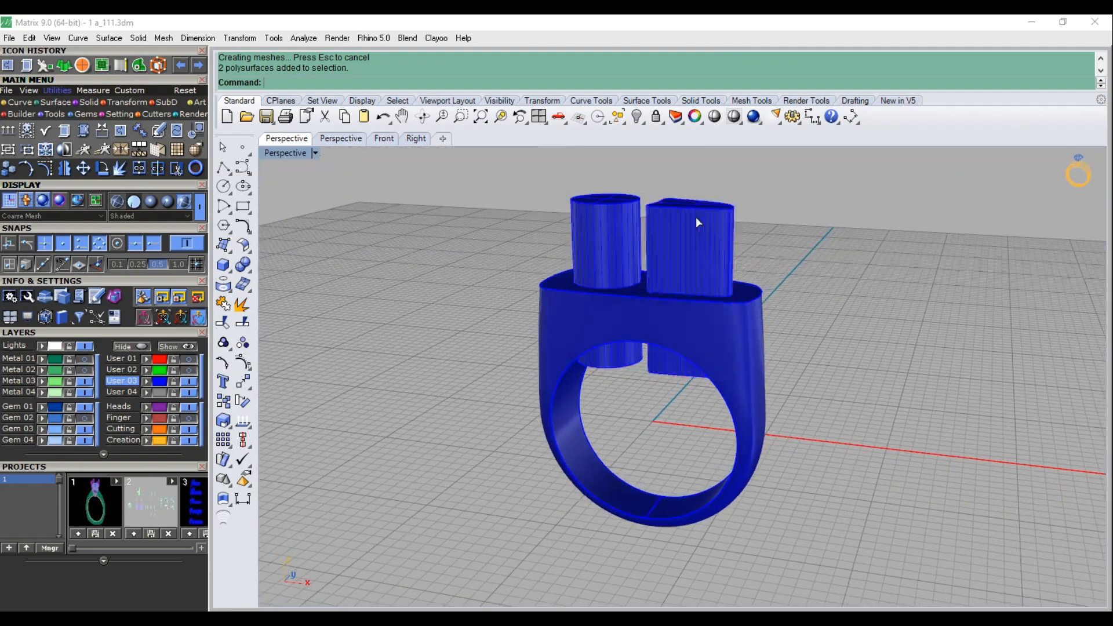
left_click(695, 218)
left_click_drag(694, 236, 694, 261)
key("Escape")
right_click_drag(666, 318, 683, 305)
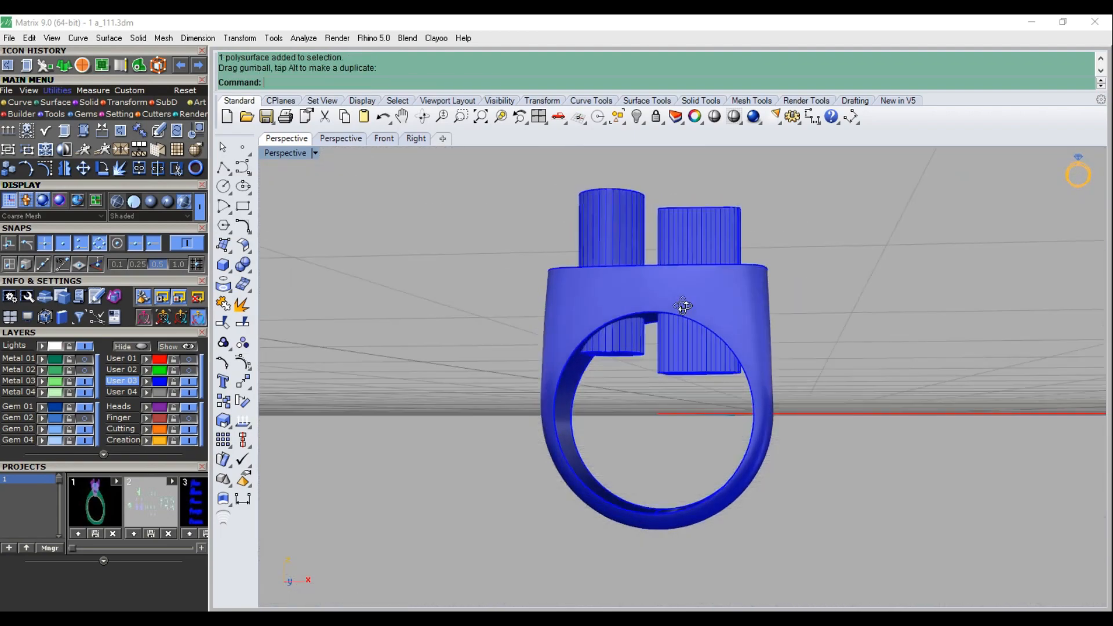
right_click_drag(701, 367, 641, 339)
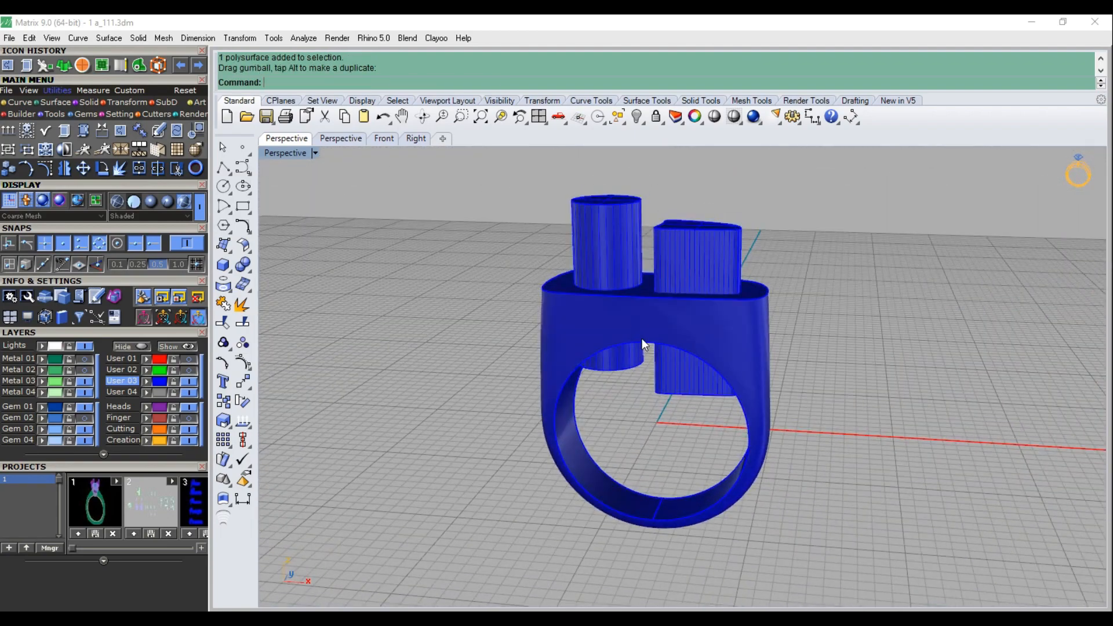
Try to subtract the cylinder and the D-shaped solid from the ring body with Boolean Difference
left_click(642, 325)
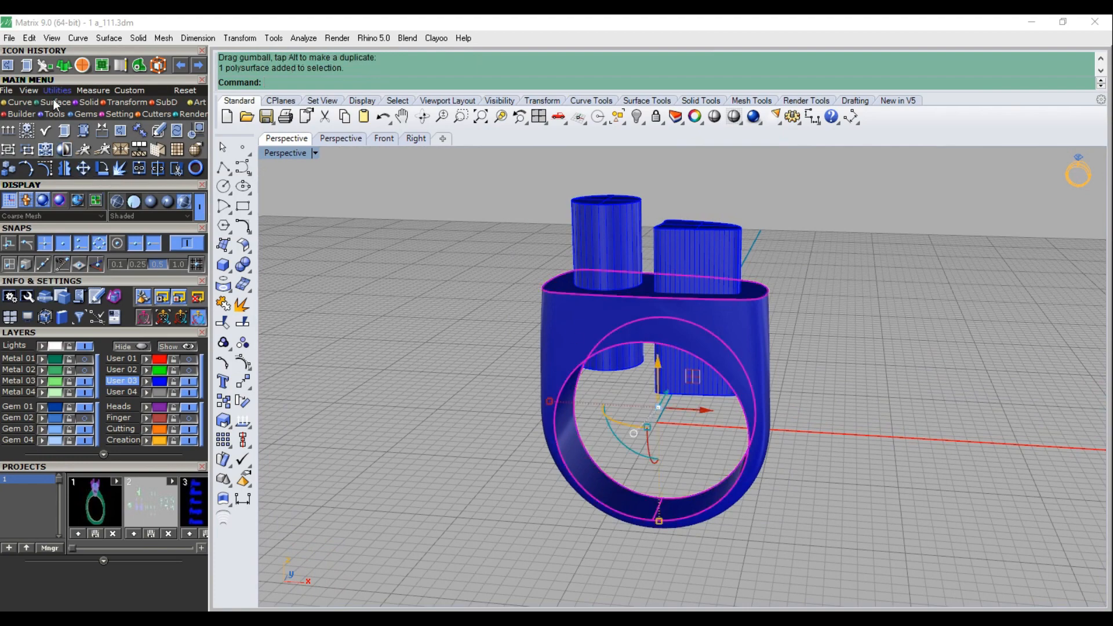
left_click(82, 101)
left_click(33, 135)
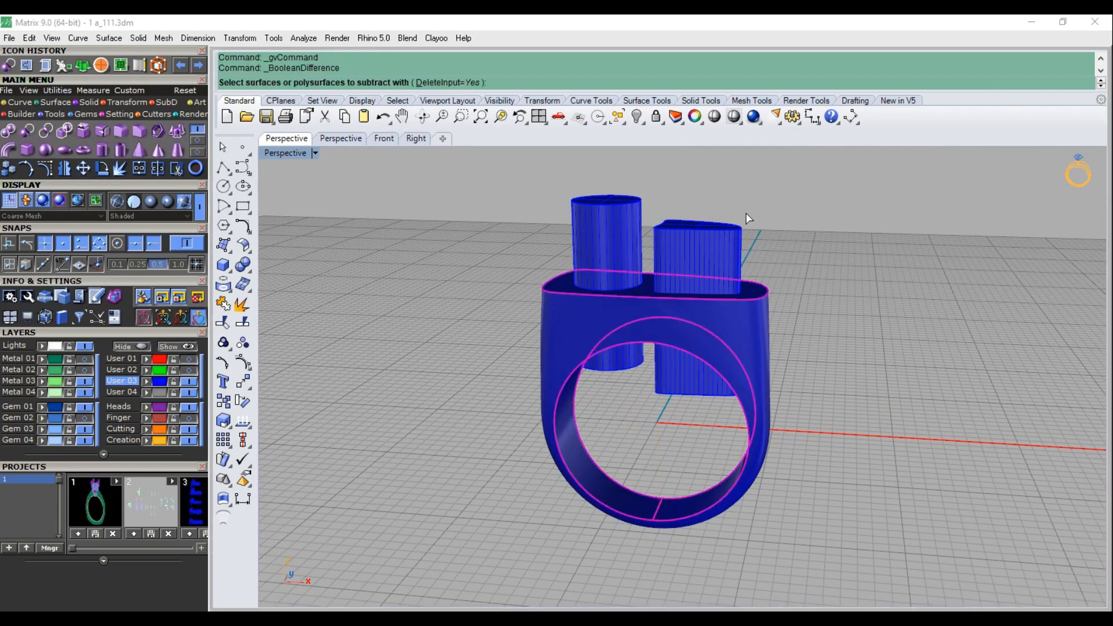
left_click(626, 269)
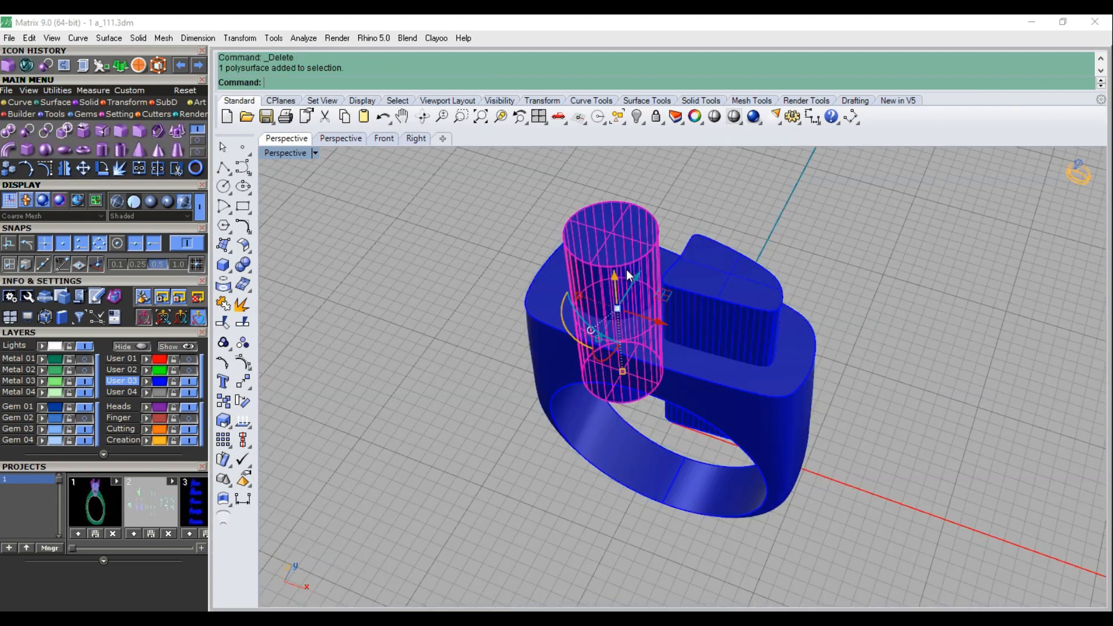
left_click(726, 293, "shift")
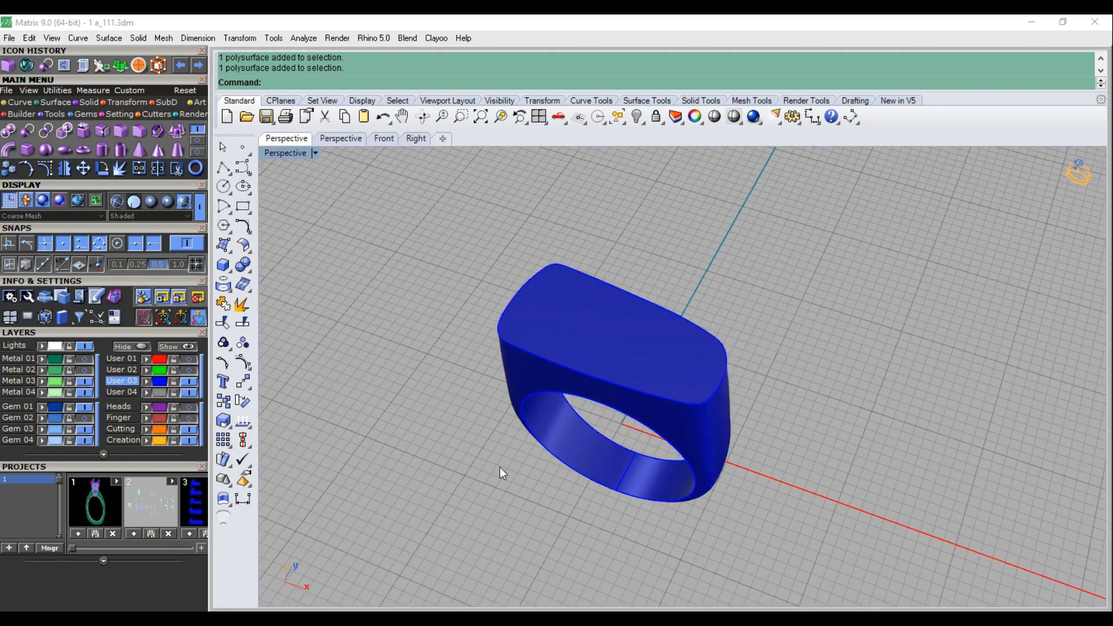
Draw a slanted line in the front view from the origin (0) down through the shank just left of its base
key("Down")
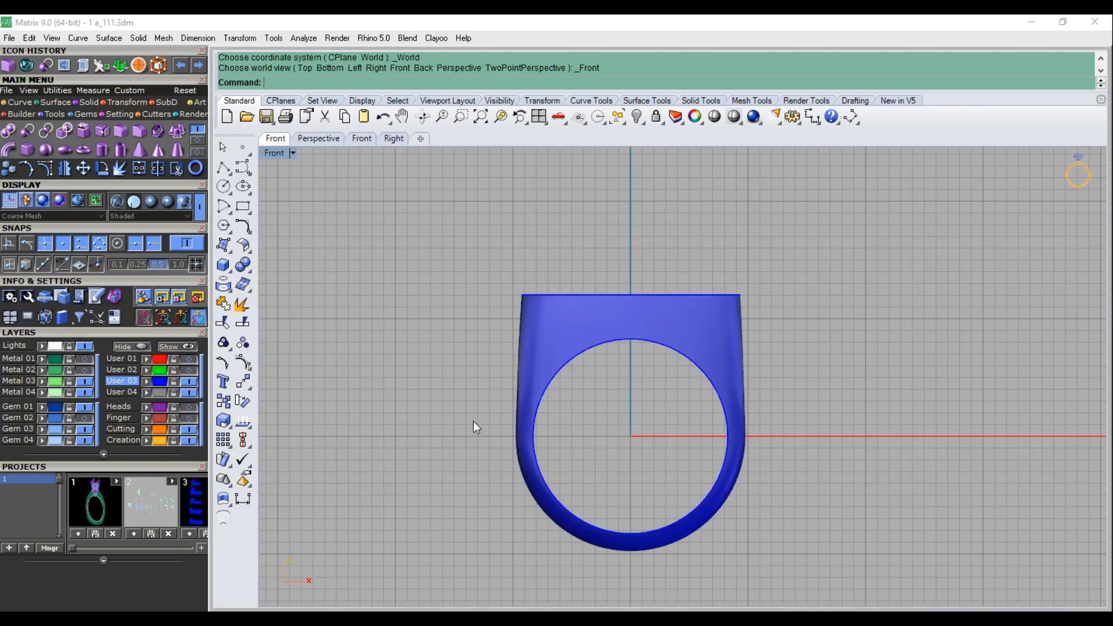
right_click_drag(595, 510, 576, 432)
left_click(19, 102)
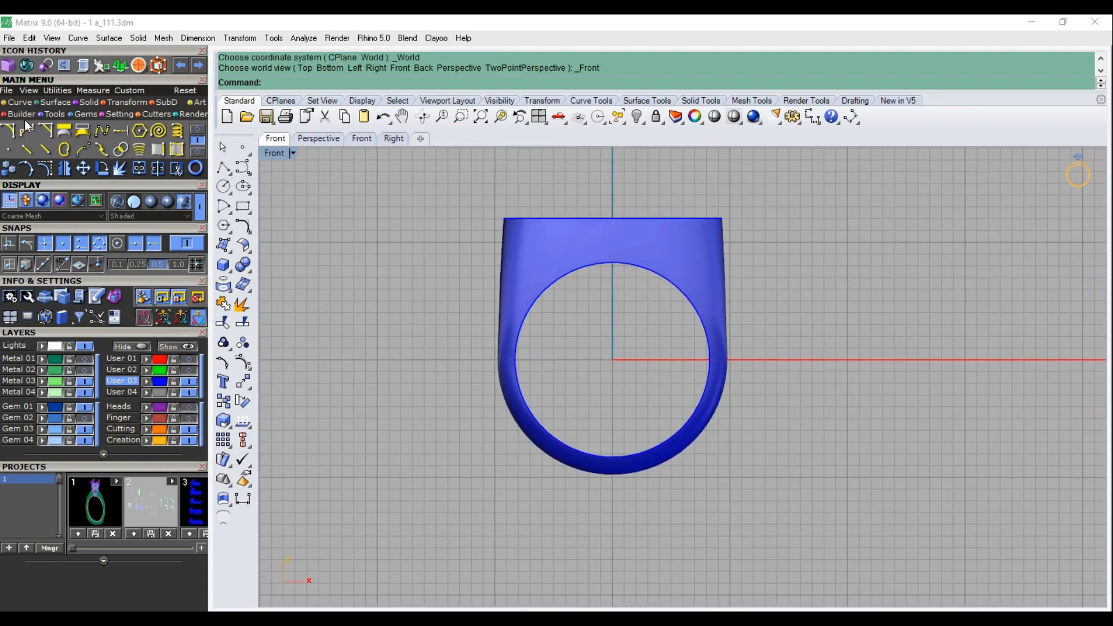
left_click(26, 131)
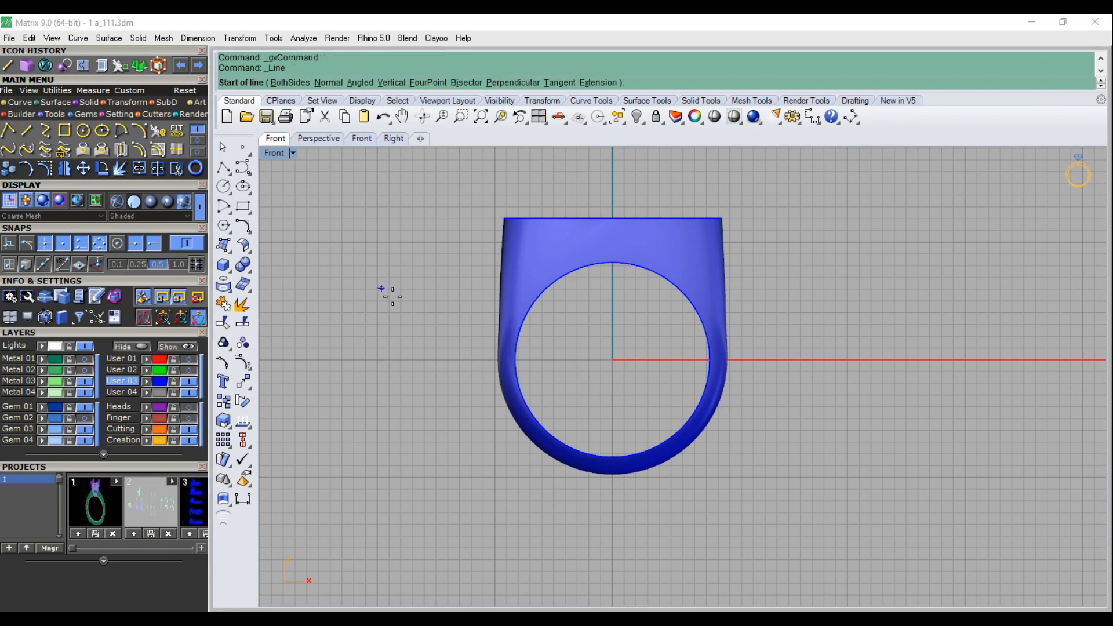
type("0")
key("Return")
left_click(556, 500)
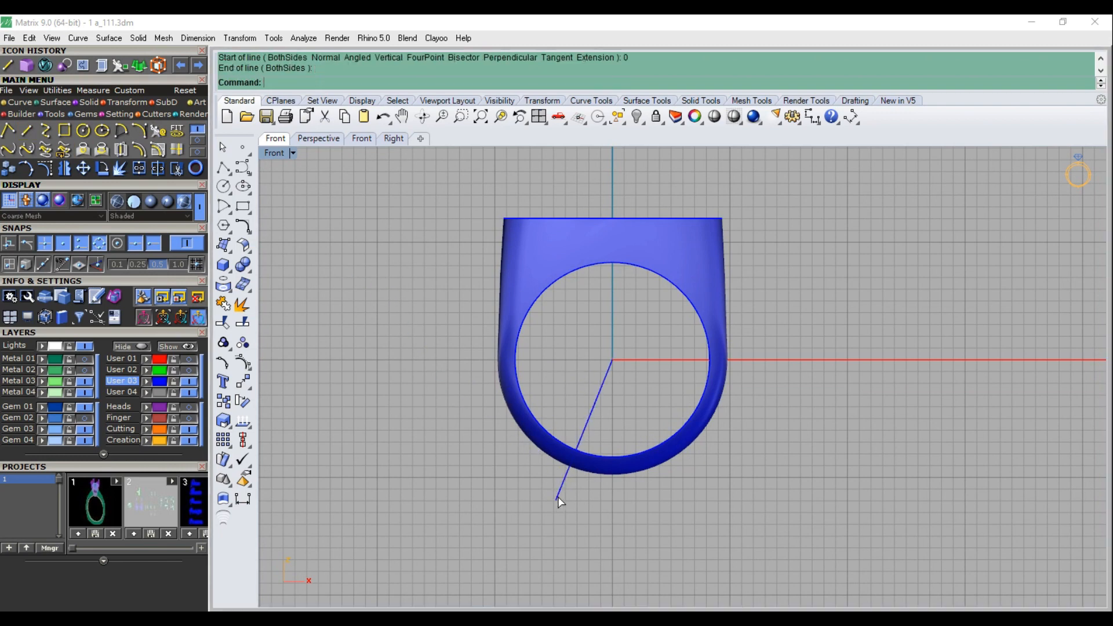
Mirror the slanted line about the vertical axis through the origin (0), keeping the original
left_click(64, 168)
type("0")
key("Return")
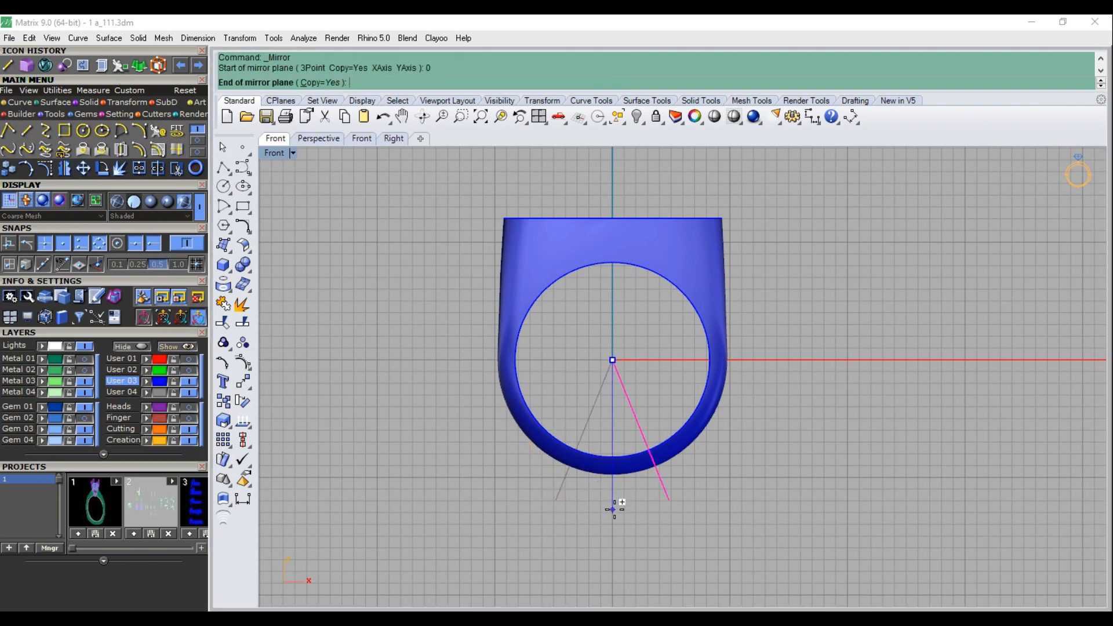
left_click(612, 506)
Split the ring body with the two slanted lines, and delete the lines
left_click(604, 471)
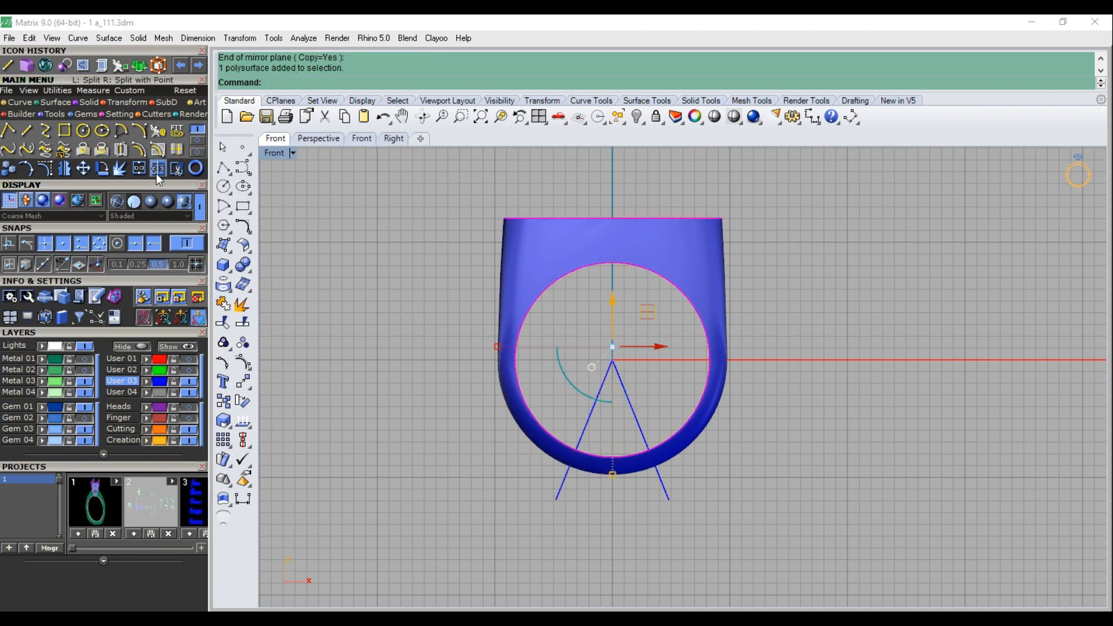
left_click(157, 168)
left_click_drag(634, 336, 560, 408)
key("Return")
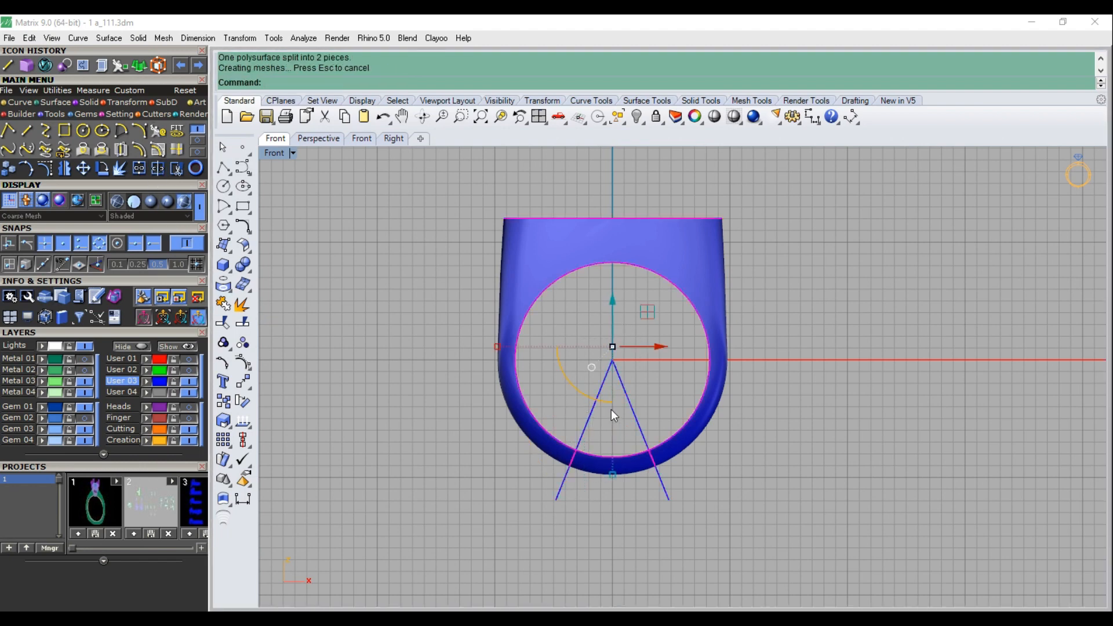
left_click(612, 406)
left_click_drag(633, 352, 568, 399)
key("Delete")
Cap the open cut ends of the upper ring body and the small shank segment at the base
left_click(542, 454)
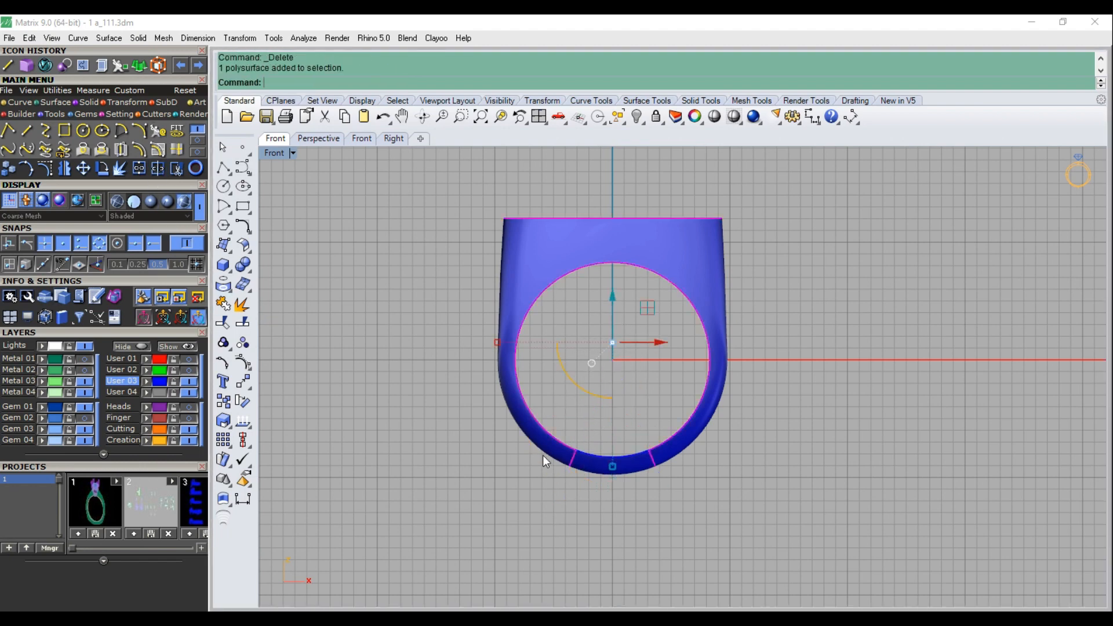
left_click(88, 103)
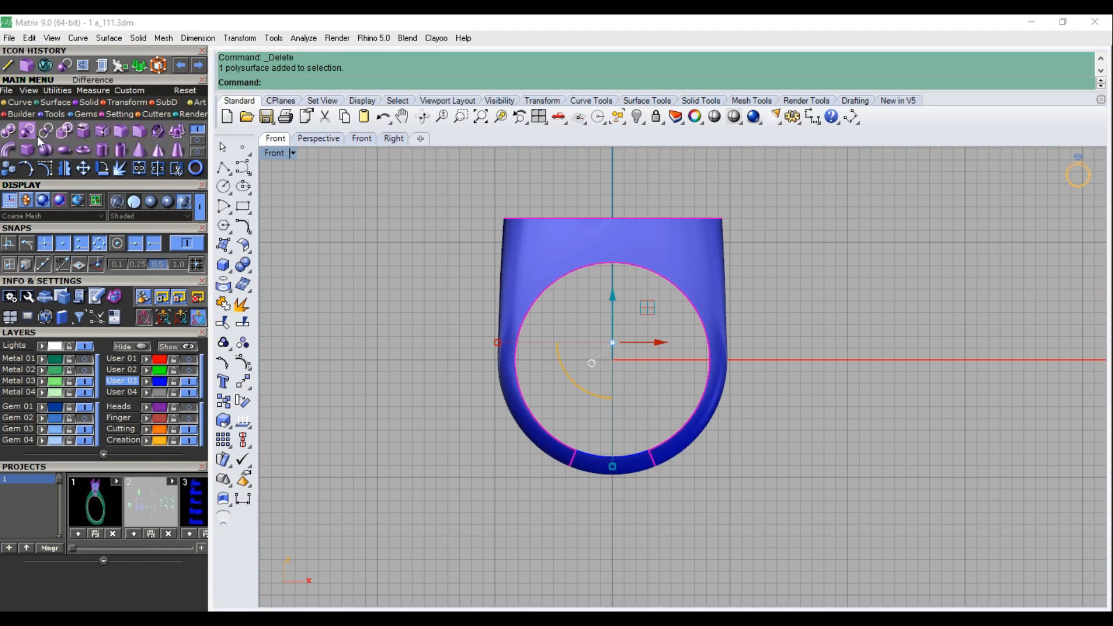
left_click(70, 133)
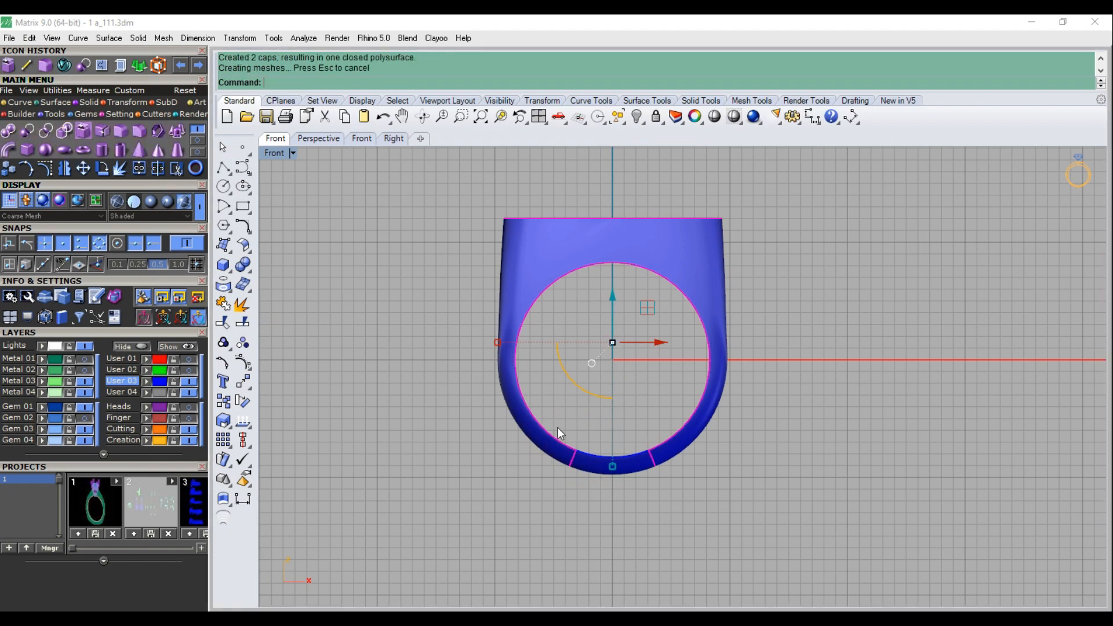
left_click(608, 463)
left_click(591, 463)
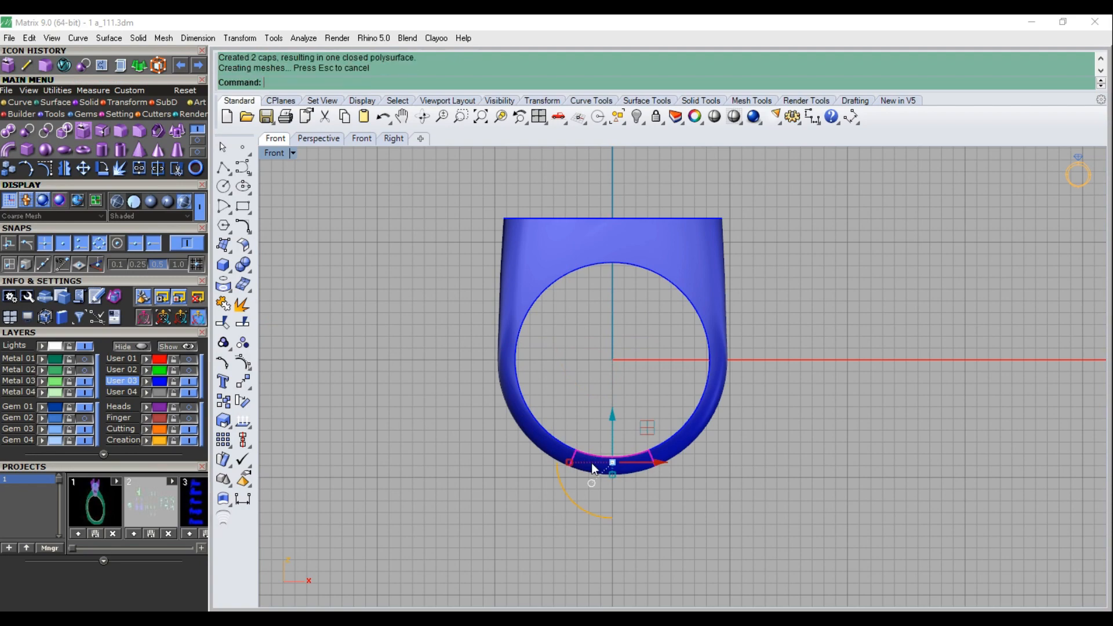
Shell the upper ring body with a thickness of 0.5, removing its inner finger hole face
left_click(198, 317)
key("F5")
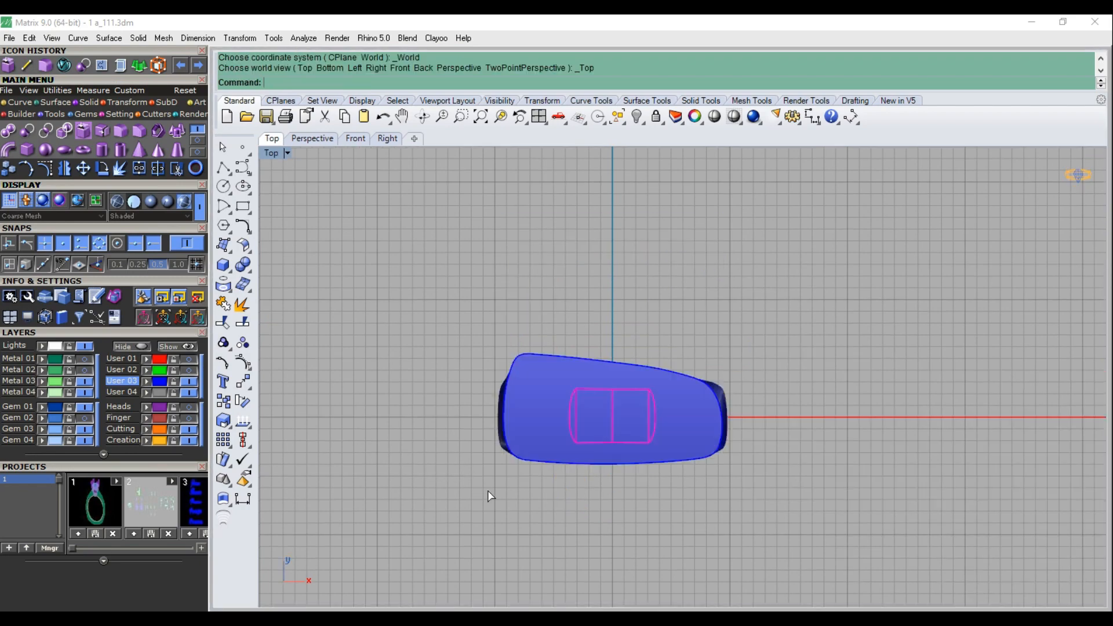
key("F8")
right_click_drag(499, 490, 564, 362)
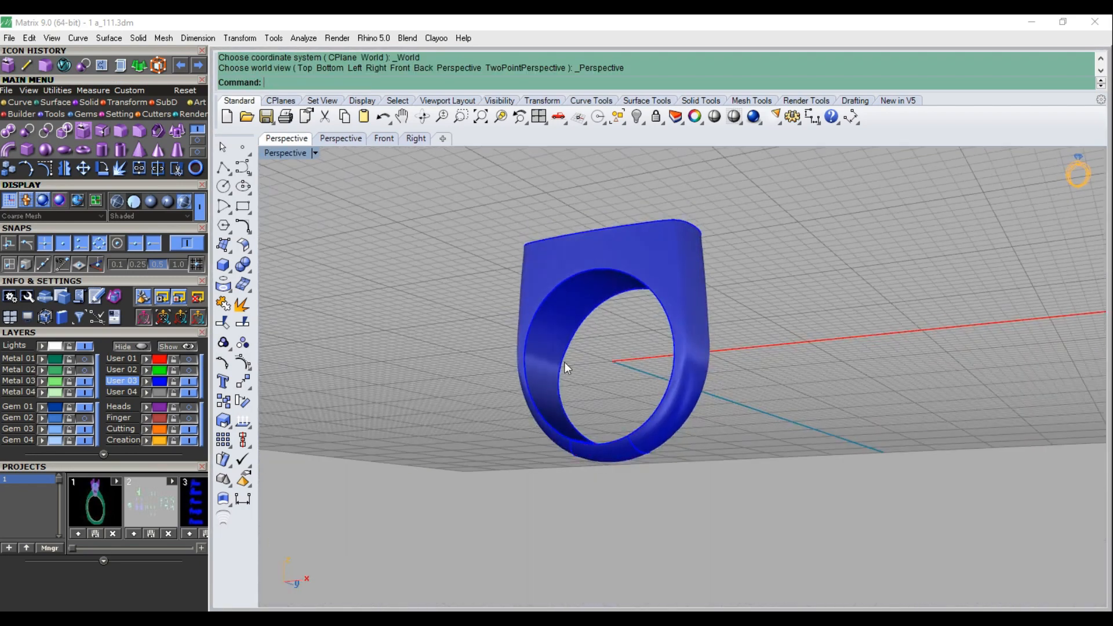
left_click(103, 130)
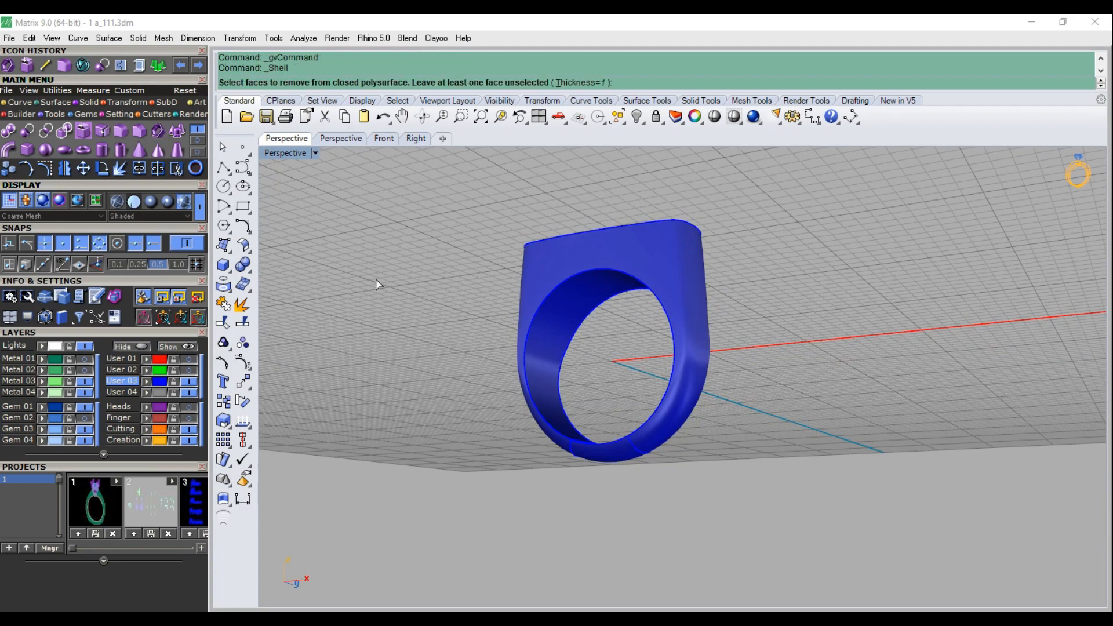
type("0.5")
key("Return")
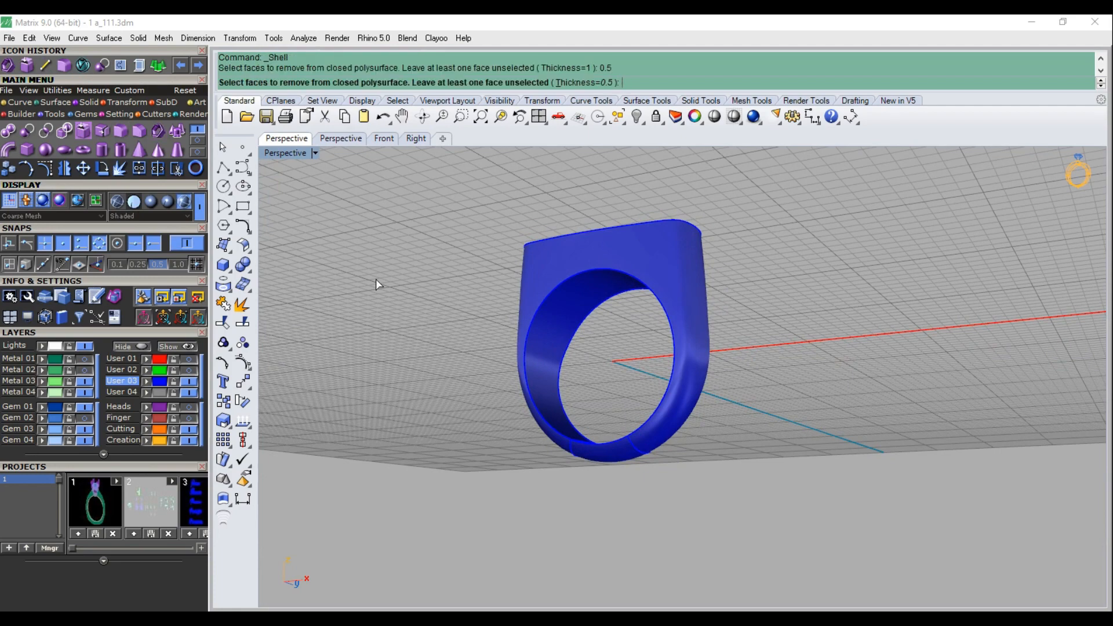
scroll(561, 311, "up", 5)
left_click(554, 302)
key("Return")
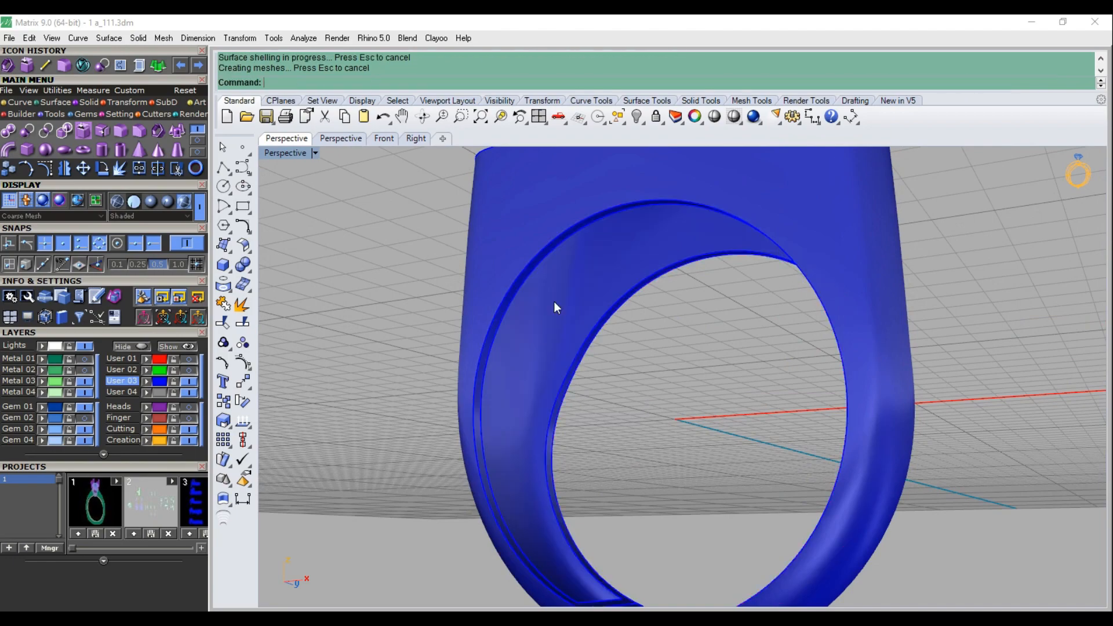
right_click_drag(551, 307, 587, 455)
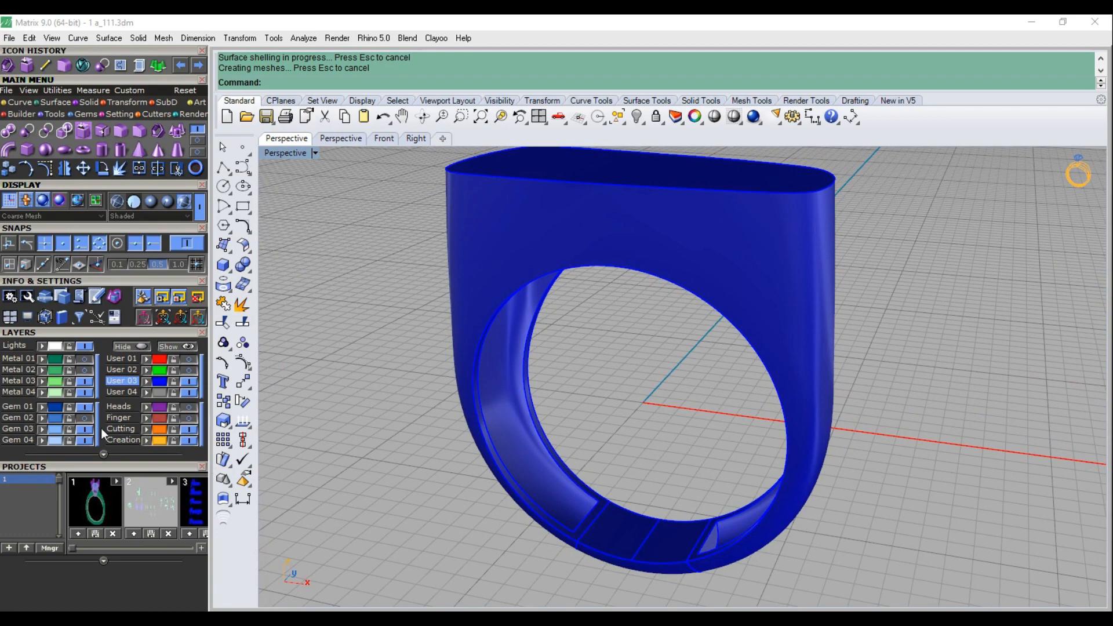
Show the Heads layer and subtract its two cutter solids from the shelled ring body with a Boolean difference
left_click(189, 406)
left_click(503, 273)
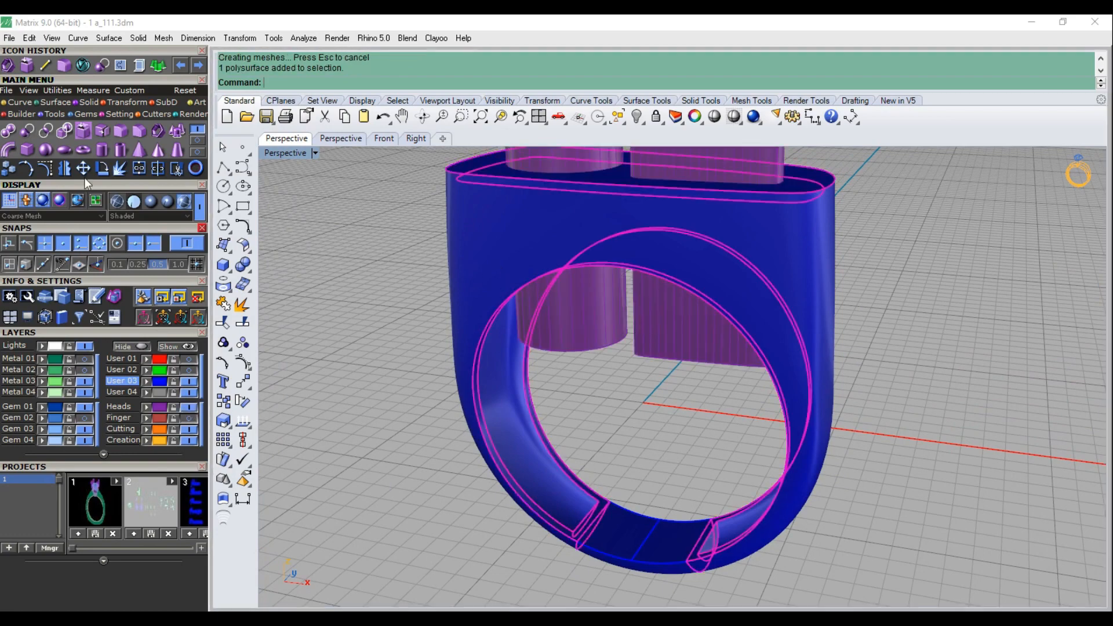
left_click(42, 145)
scroll(474, 339, "down", 3)
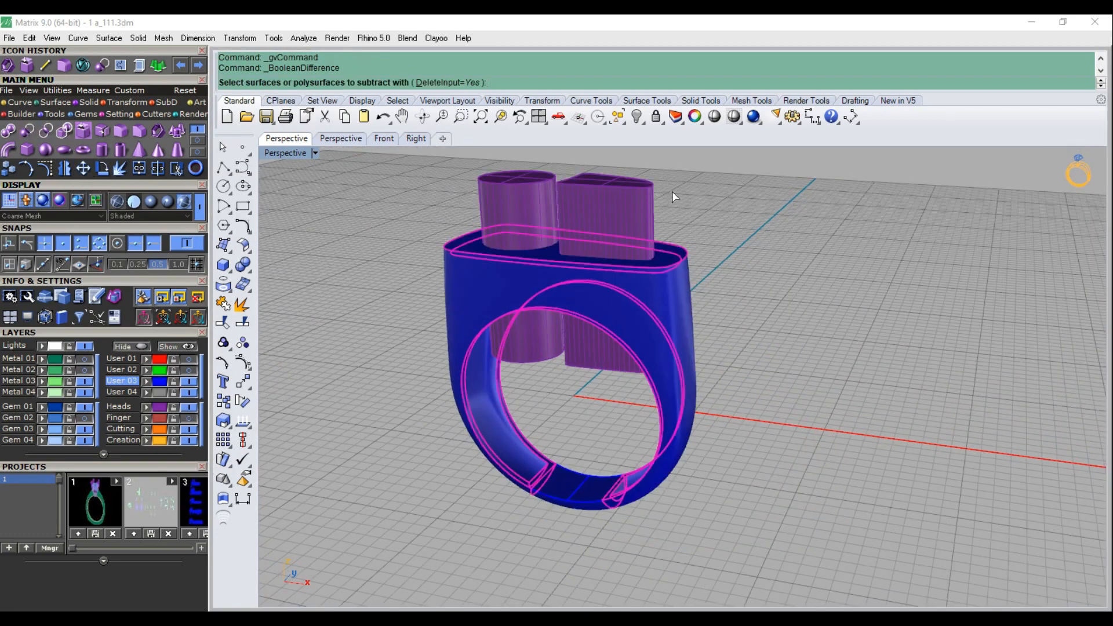
left_click_drag(672, 193, 483, 199)
right_click(484, 201)
right_click_drag(604, 256, 629, 507)
right_click_drag(752, 486, 770, 505)
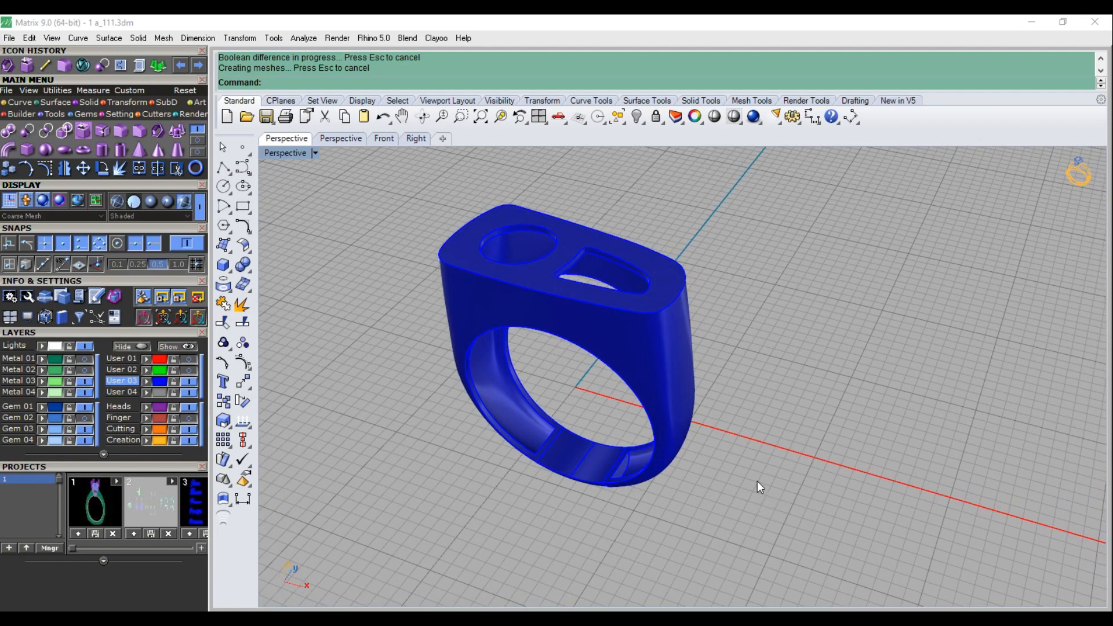
key("F2")
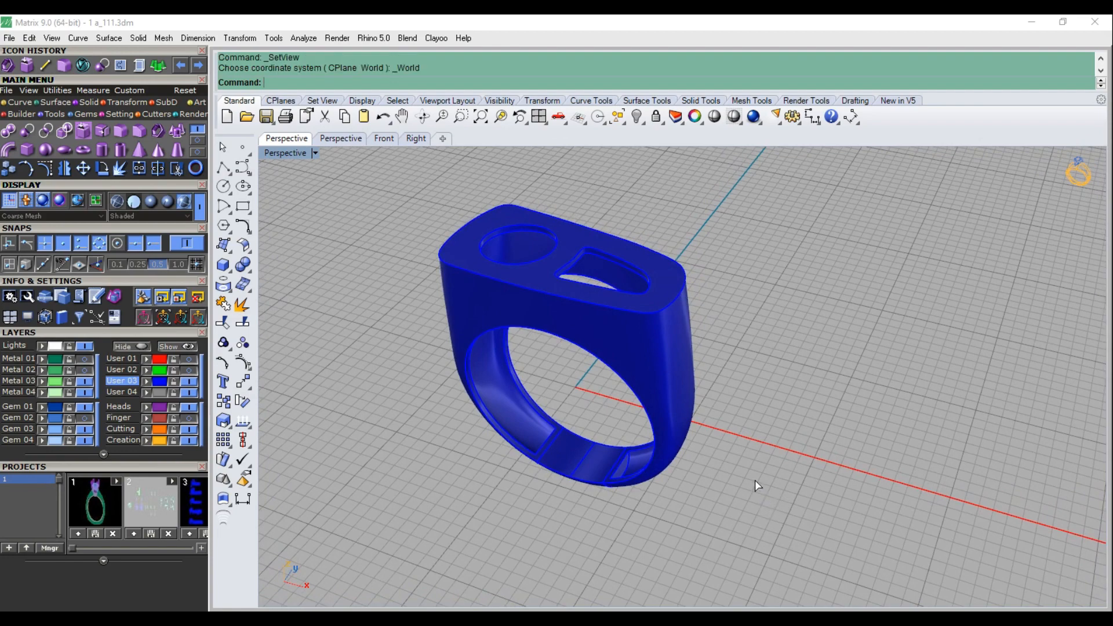
left_click(223, 381)
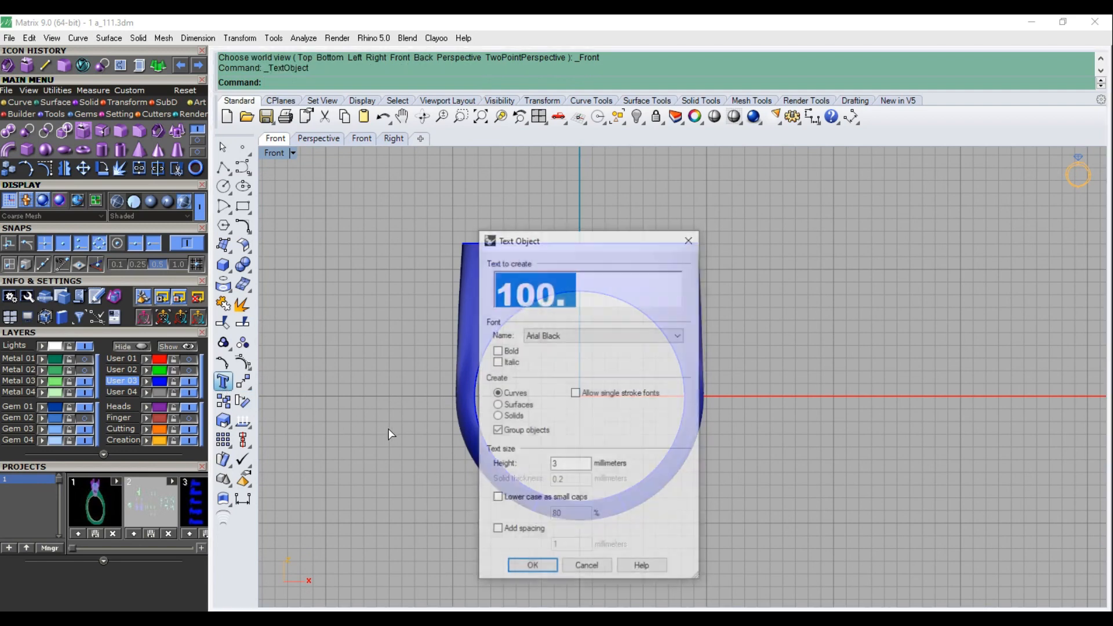
left_click(690, 239)
In the Top view, create the text 750 as grouped surfaces in Arial Black, height 3 mm, and place it beyond the ring's outline
key("F1")
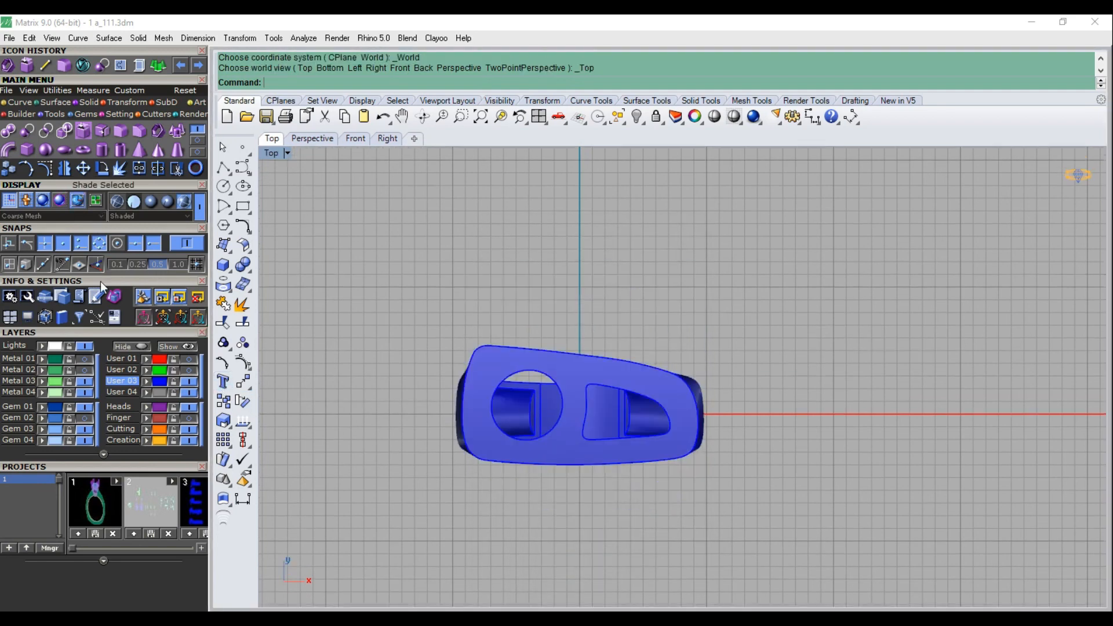
left_click(222, 382)
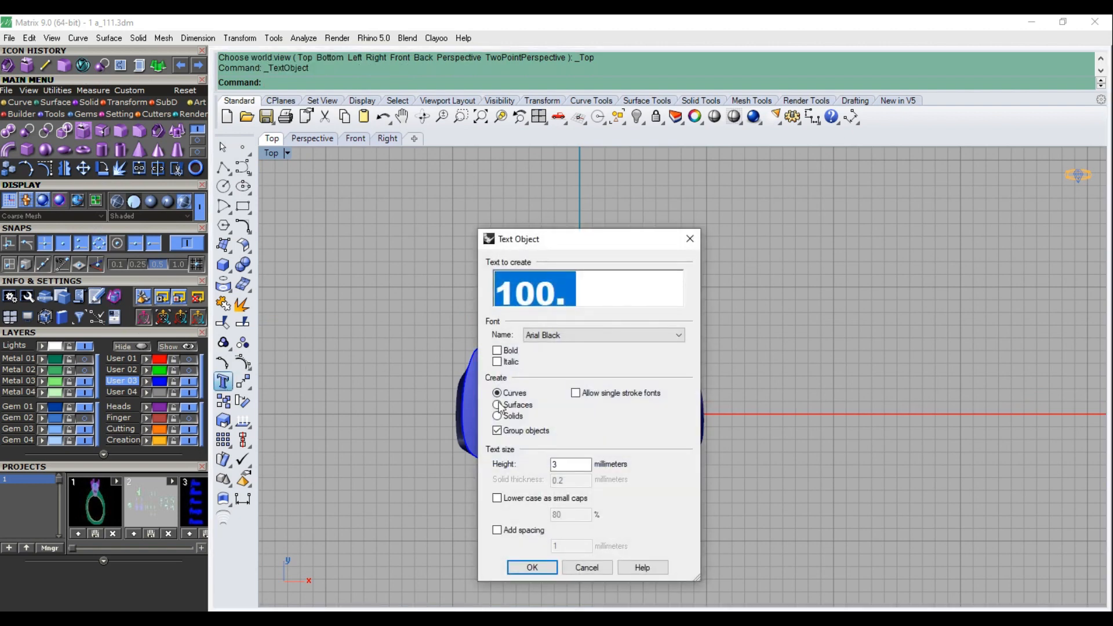
left_click(497, 405)
left_click_drag(580, 292, 489, 302)
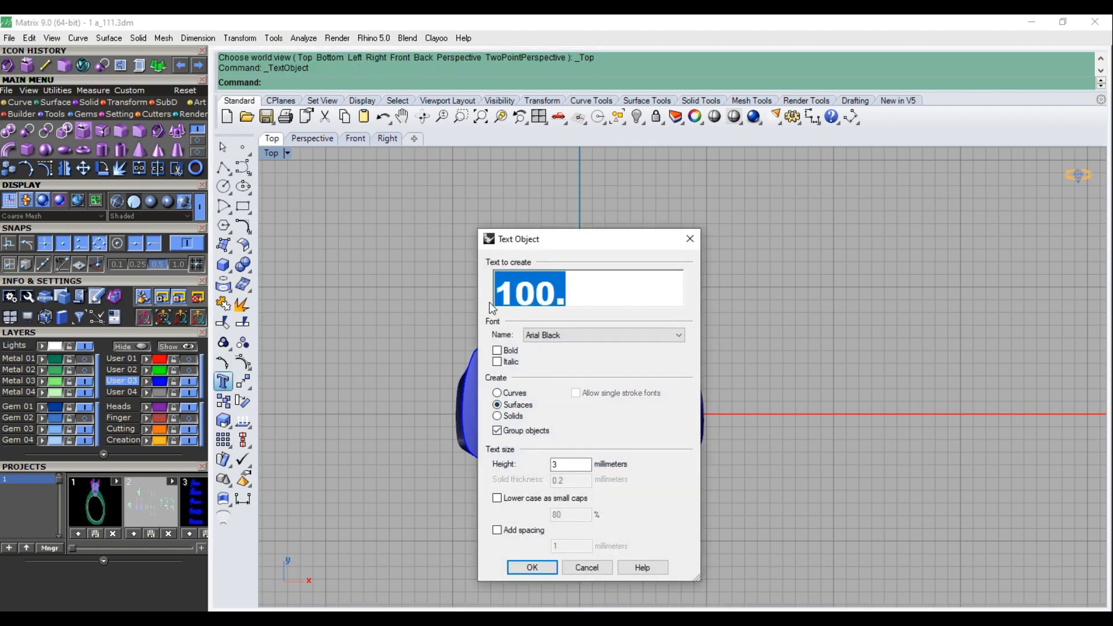
type("750")
key("Return")
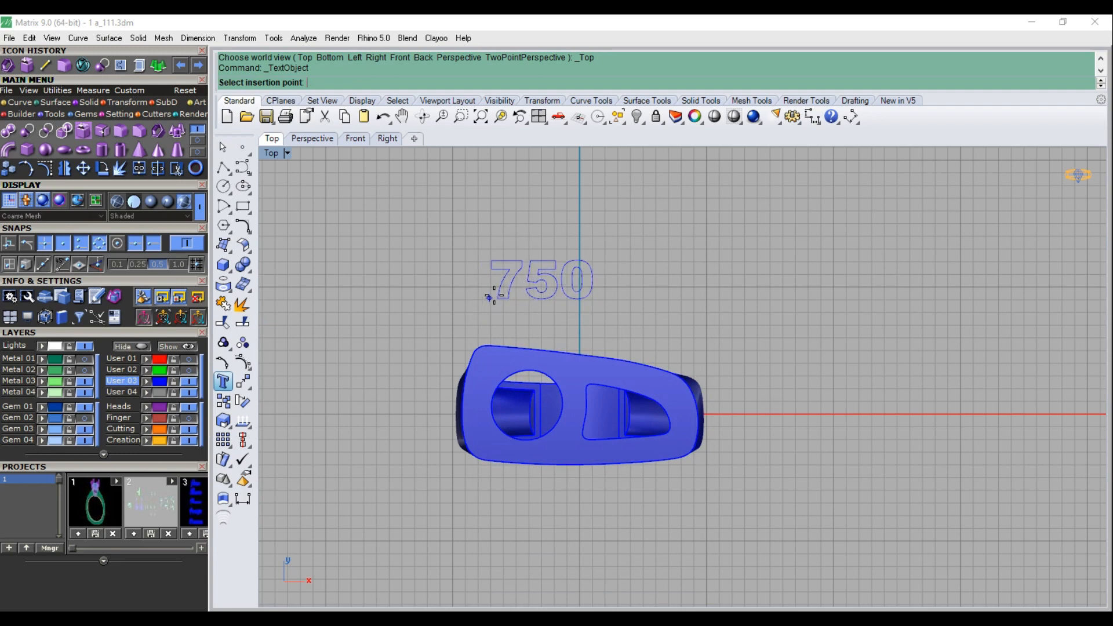
scroll(556, 272, "up", 2)
left_click(561, 267)
Scale the 750 text down in two dimensions from its lower-left corner to about half its size
left_click(119, 103)
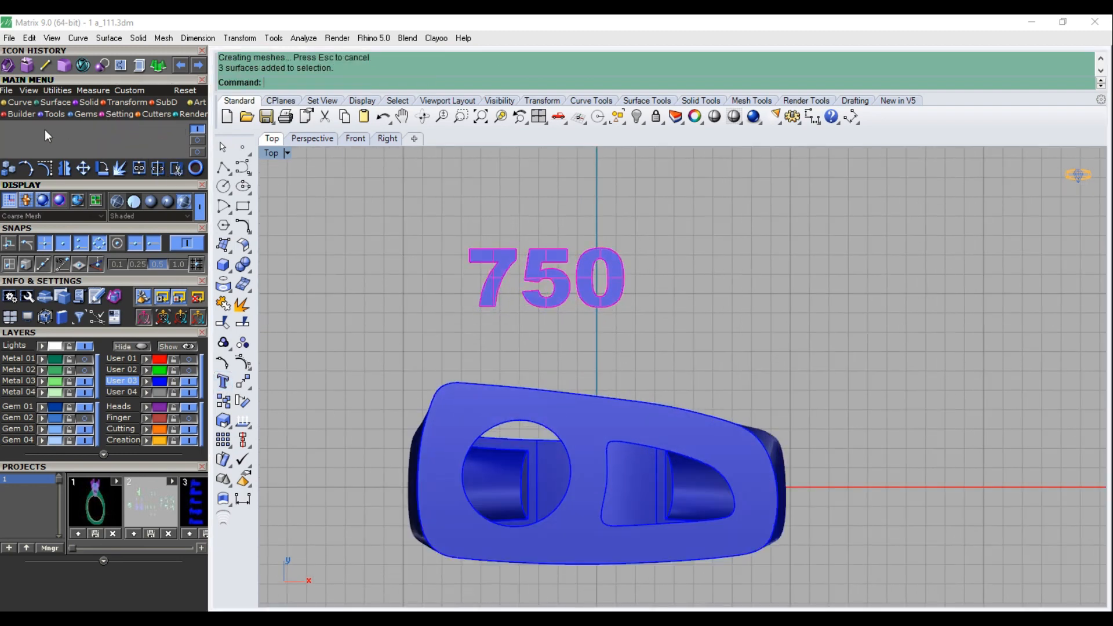
left_click(27, 135)
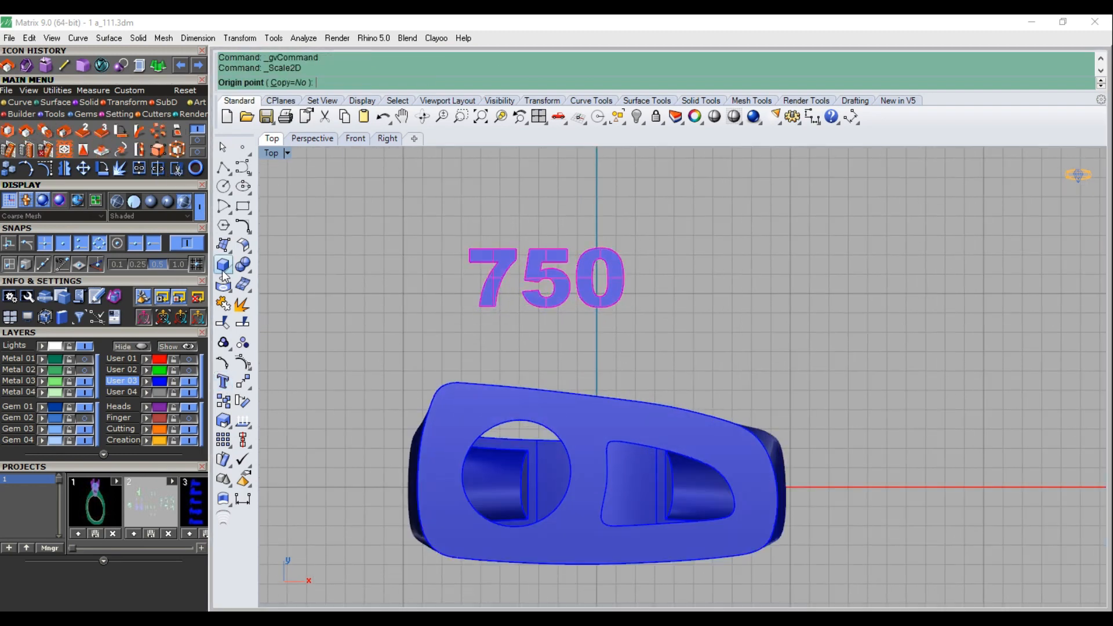
left_click(491, 308)
left_click(757, 232)
left_click(613, 286)
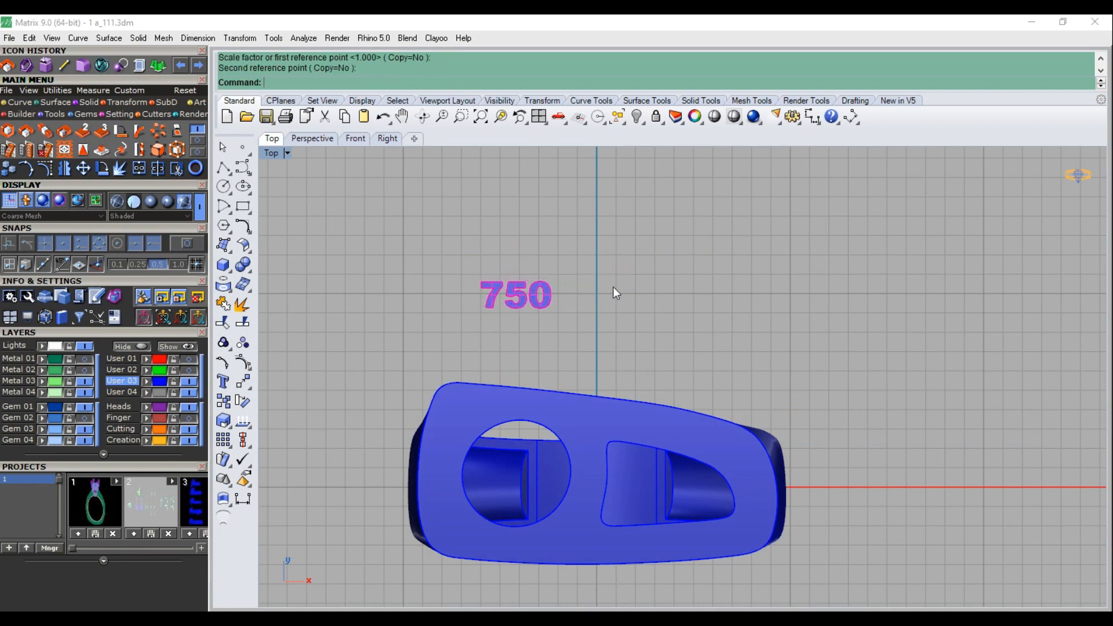
right_click_drag(523, 297, 515, 246)
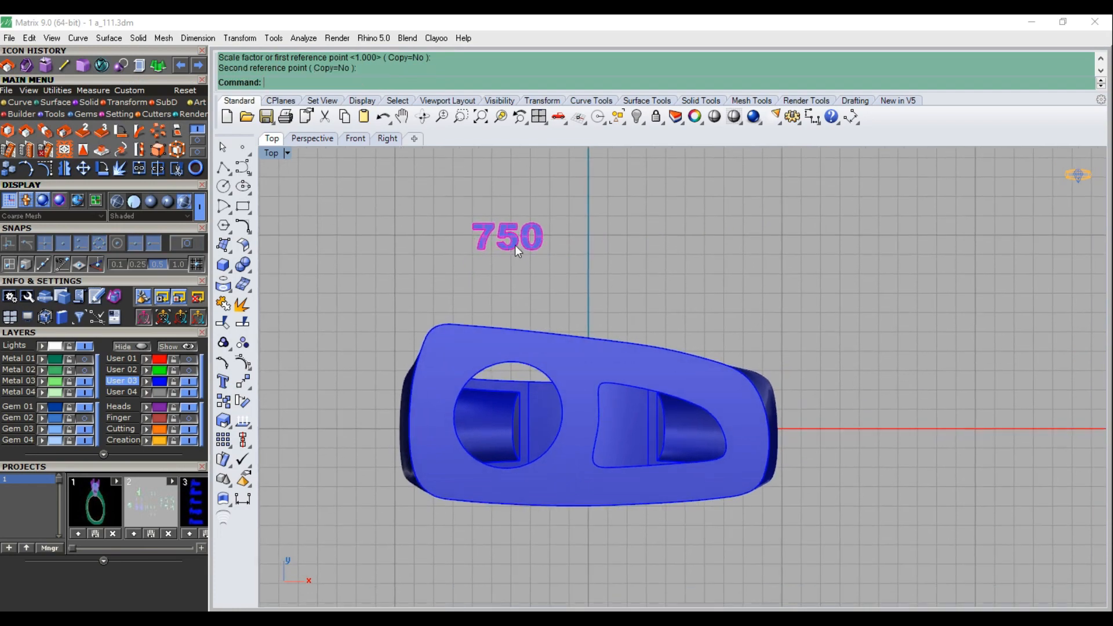
Offset the 750 text surfaces by 0.6 into solids
key("F4")
scroll(624, 353, "up", 5)
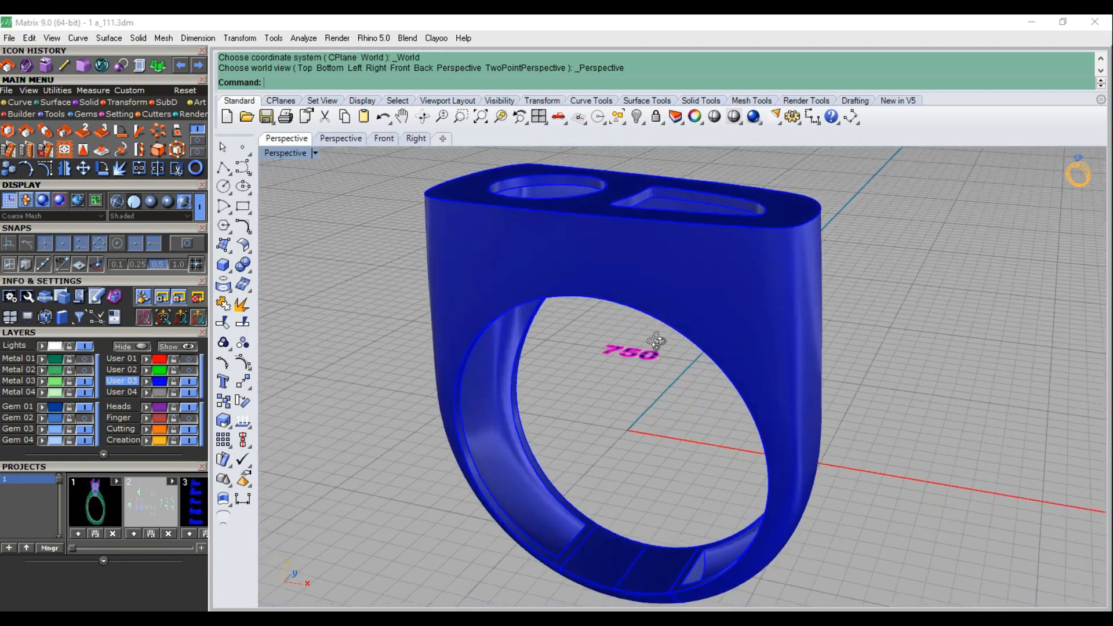
left_click(61, 102)
left_click(120, 131)
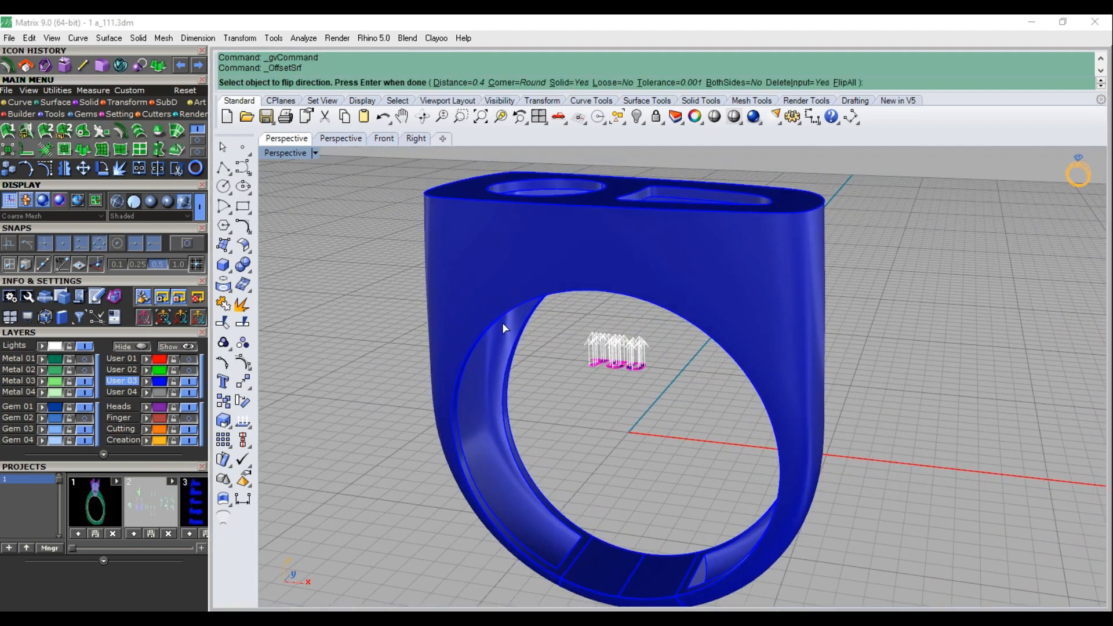
type(".6")
key("Return")
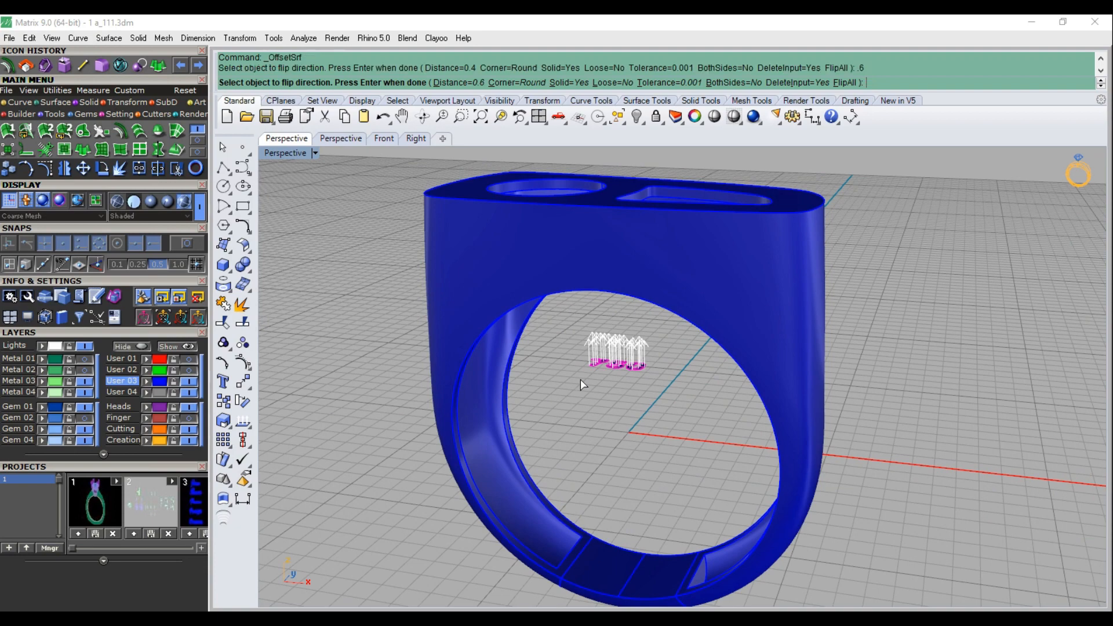
key("Return")
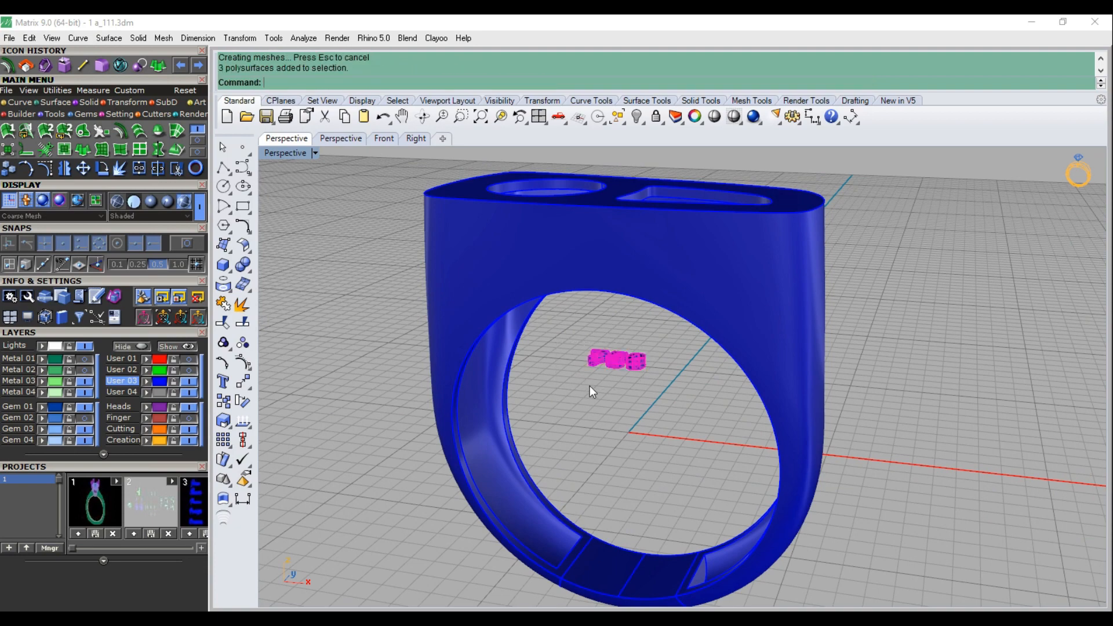
Group the solid digits and move them in the Front view to the lower-left inner edge of the shank
key("F2")
right_click_drag(565, 437, 549, 343)
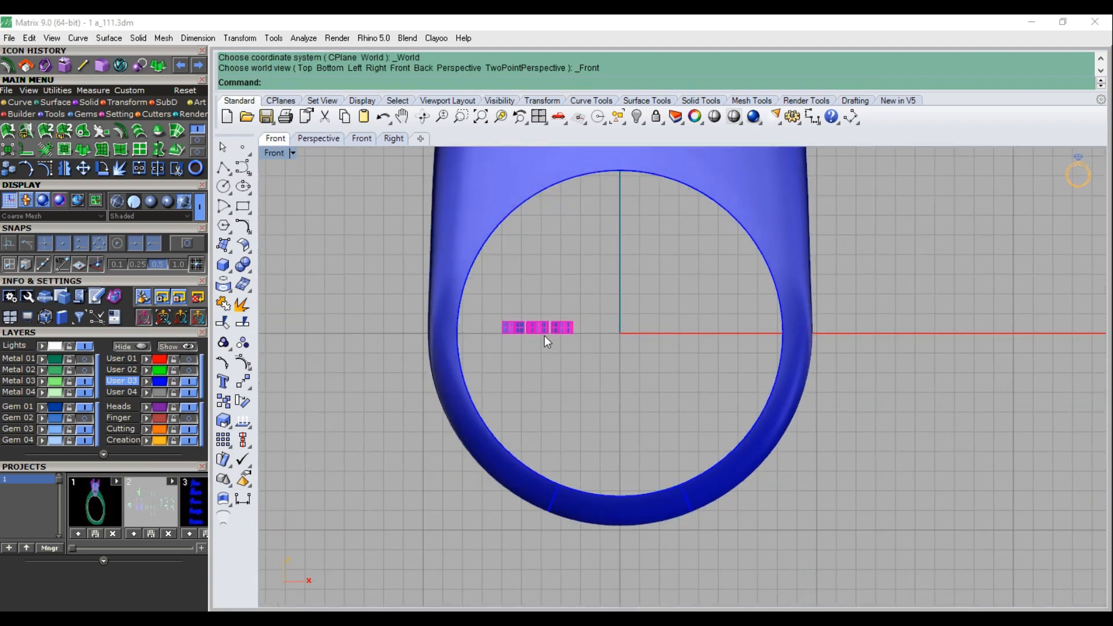
key("ctrl+g")
left_click_drag(544, 336, 522, 425)
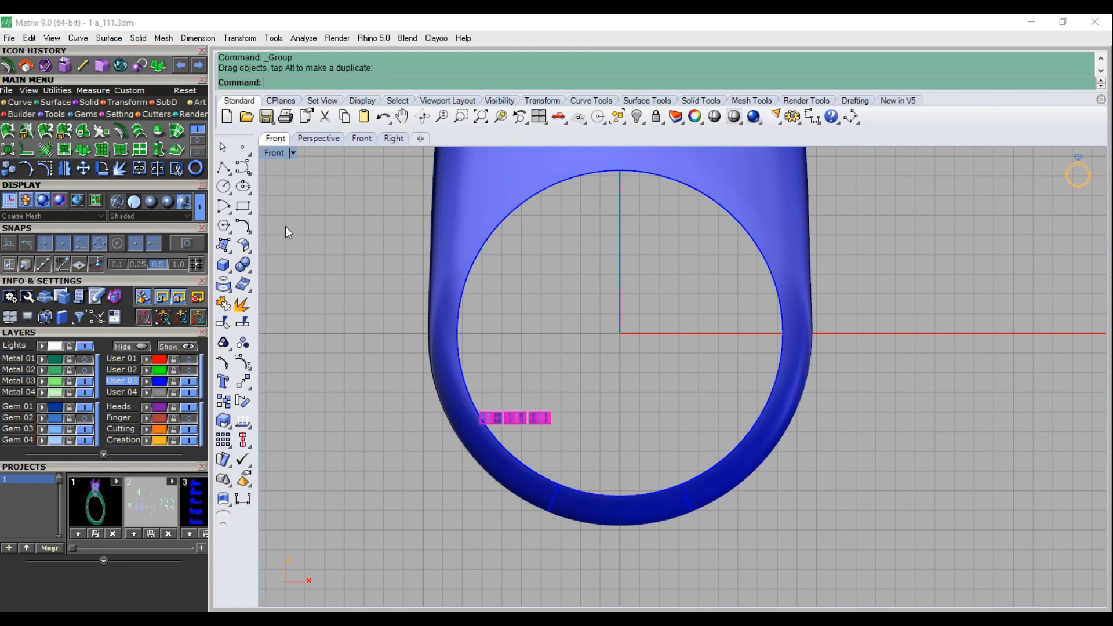
Set the Front view to Ghosted display and rotate the 750 text to slope along the shank's lower-left inner curve
left_click(274, 155)
left_click(348, 99)
scroll(498, 424, "up", 5)
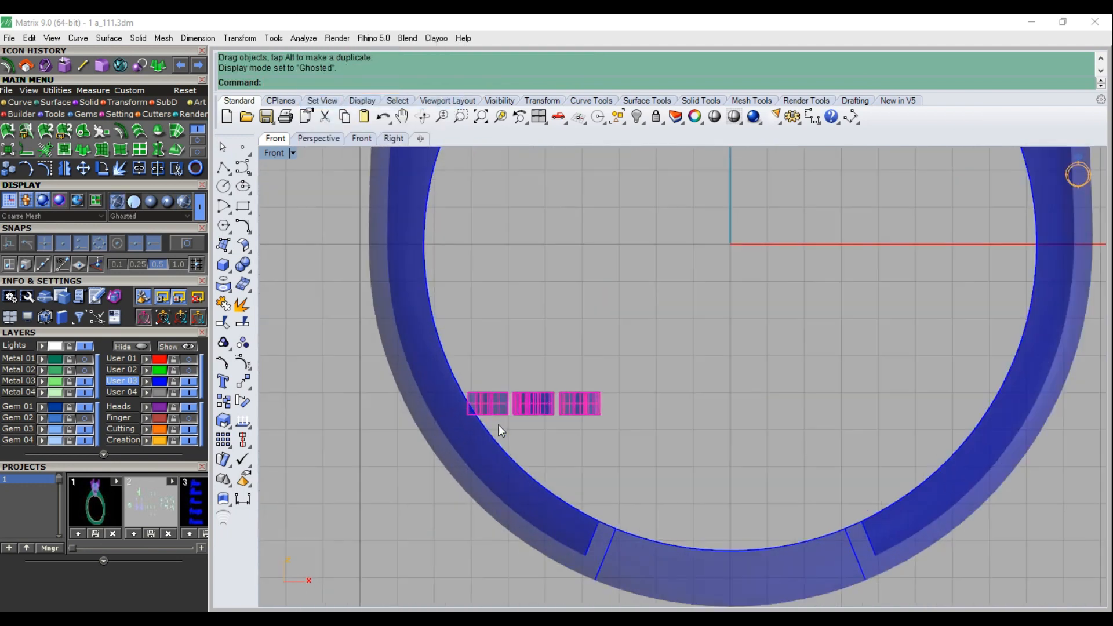
left_click(102, 169)
left_click(486, 405)
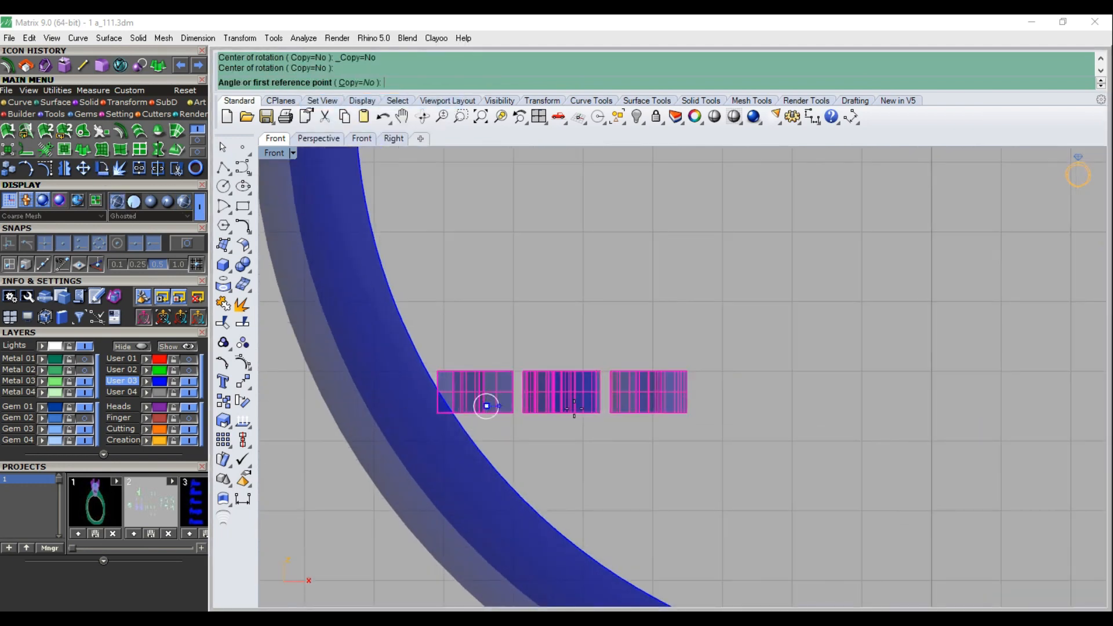
left_click(728, 406)
right_click_drag(649, 521, 550, 412)
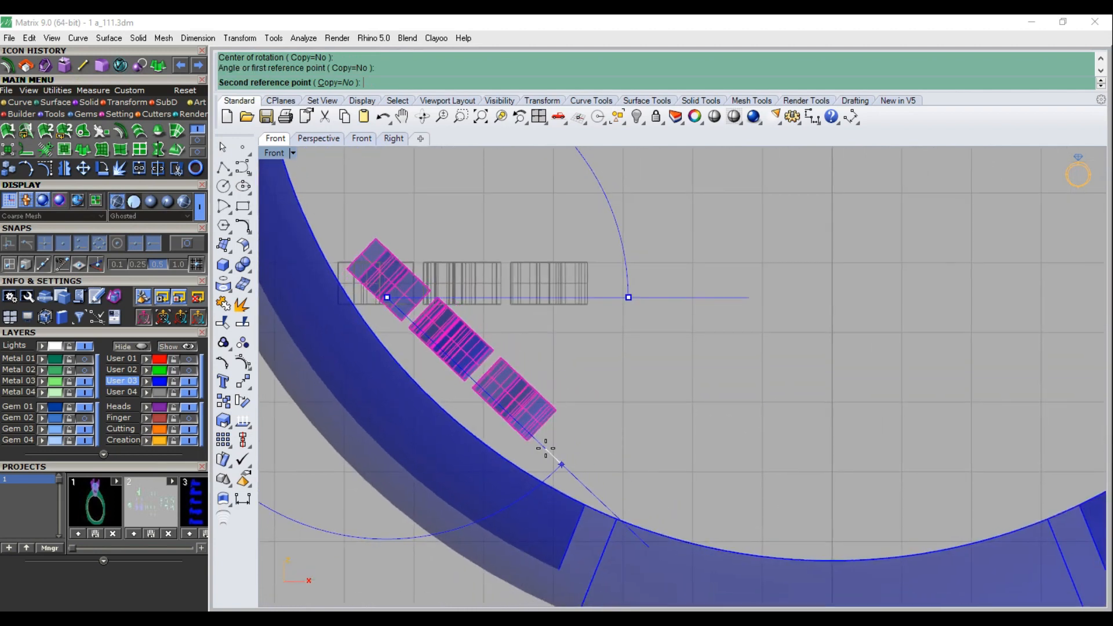
left_click(546, 448)
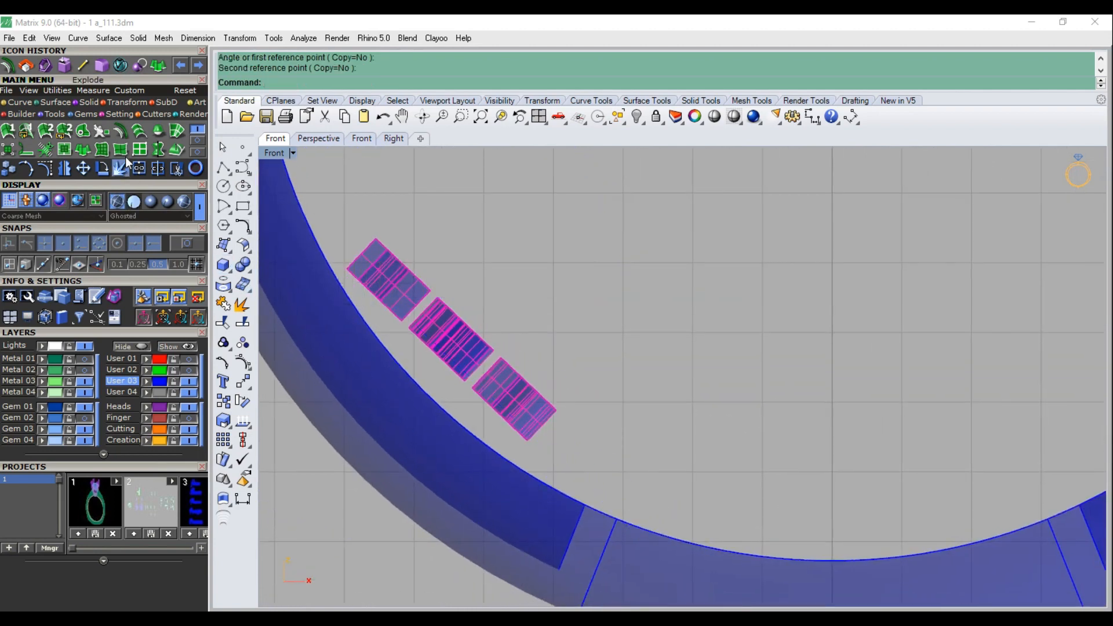
Bend the 750 text symmetrically from its middle to follow the shank's curve, and move it into the shank wall
left_click(126, 103)
left_click(139, 131)
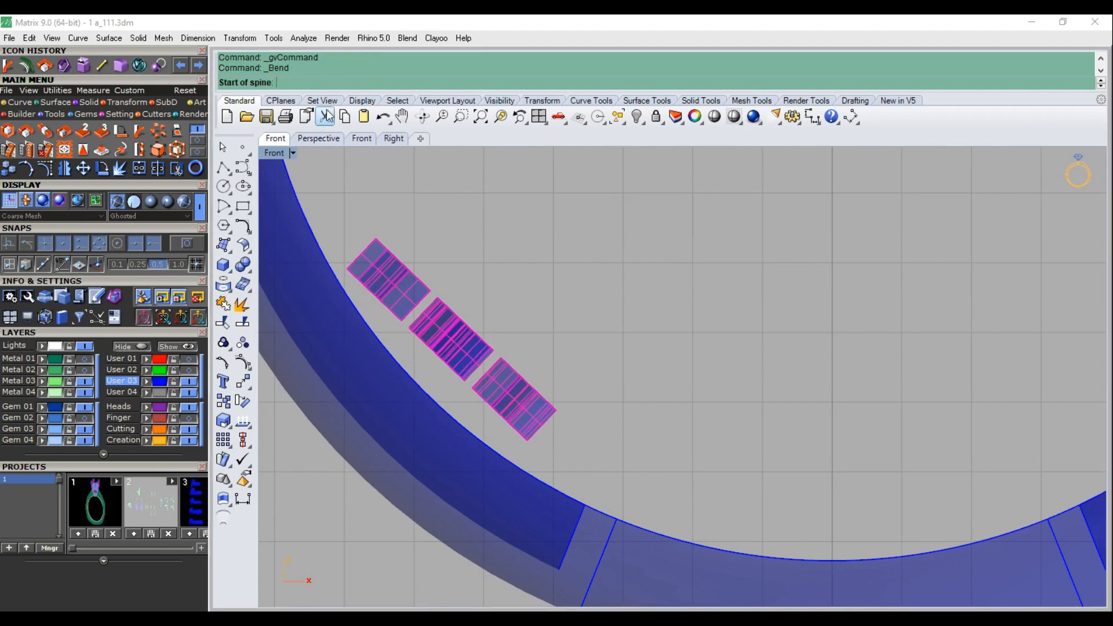
left_click(449, 338)
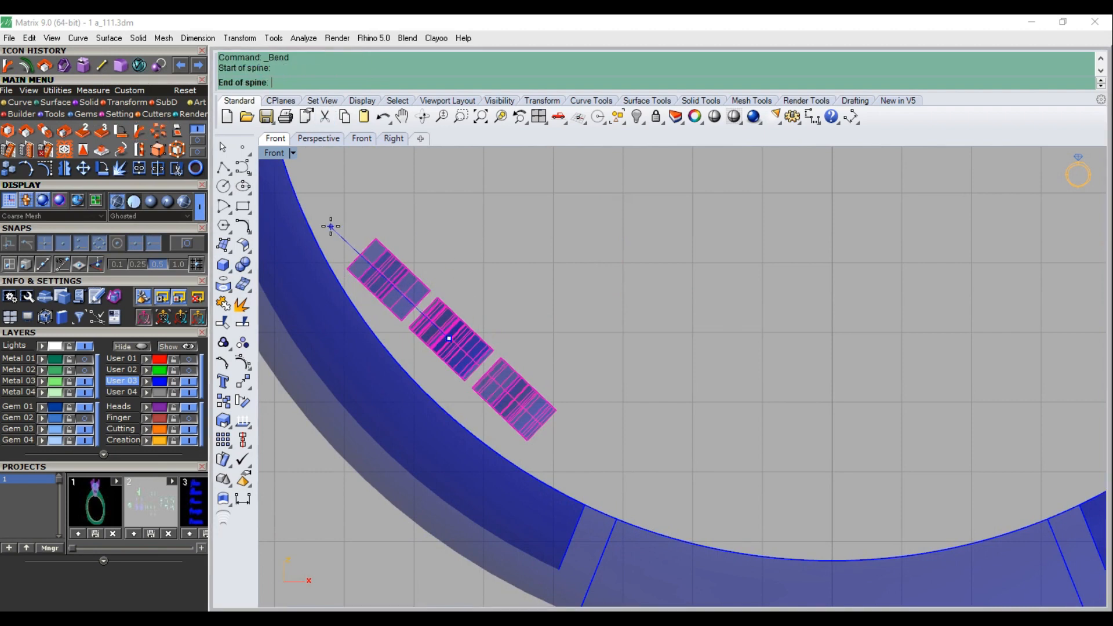
left_click(331, 227)
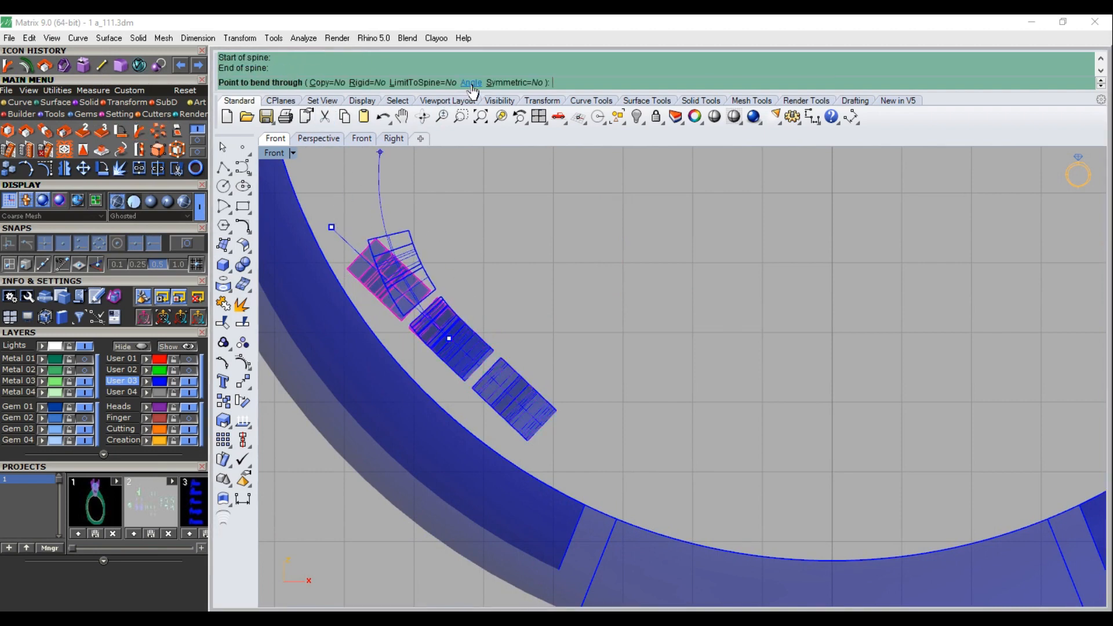
left_click(497, 84)
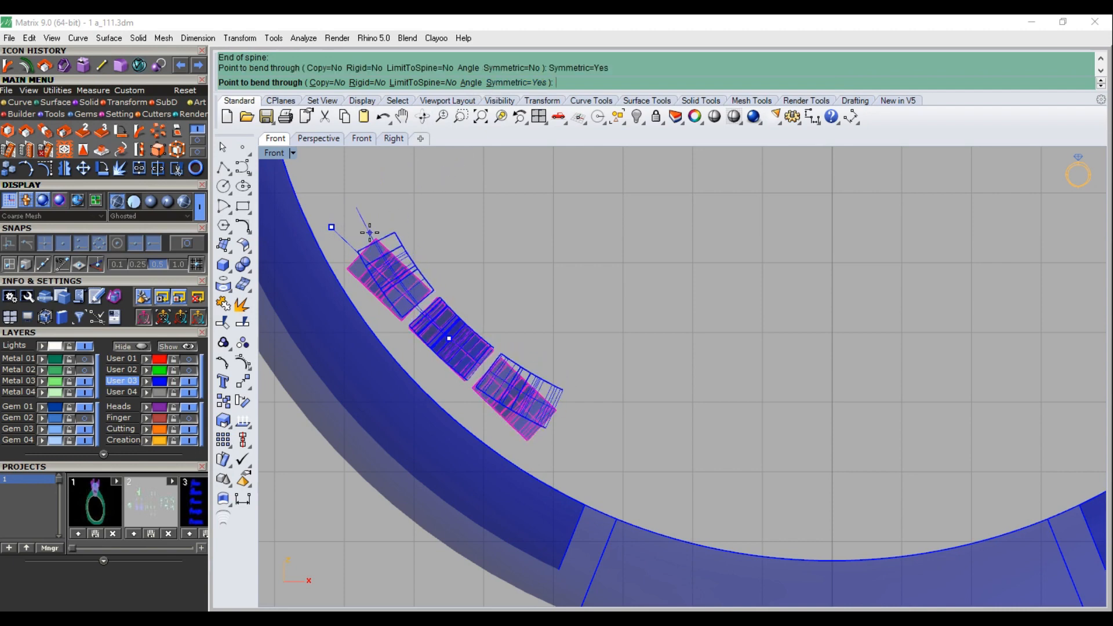
left_click(365, 226)
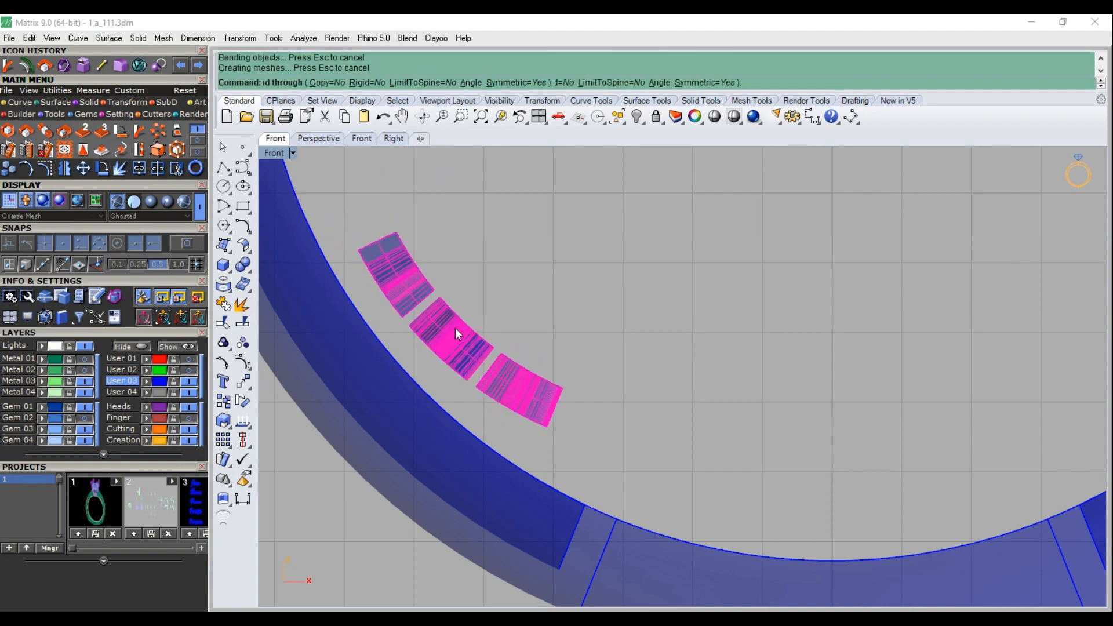
scroll(456, 329, "up", 3)
left_click_drag(507, 261, 421, 328)
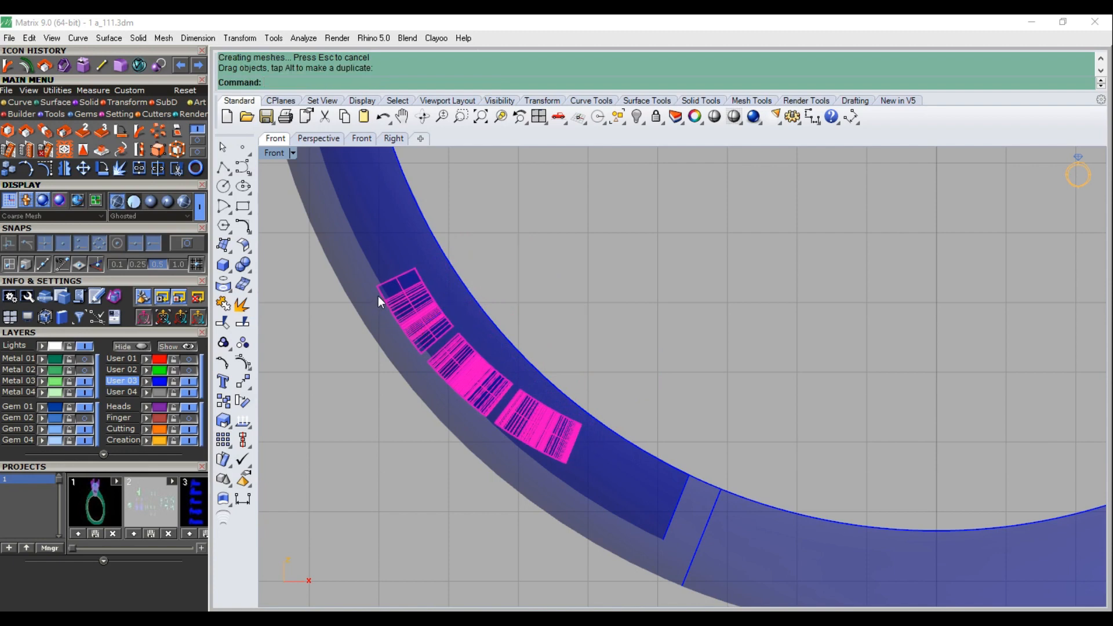
Bend the 750 text along a spine from its upper end, bringing its lower end toward the outer shank wall
left_click(101, 169)
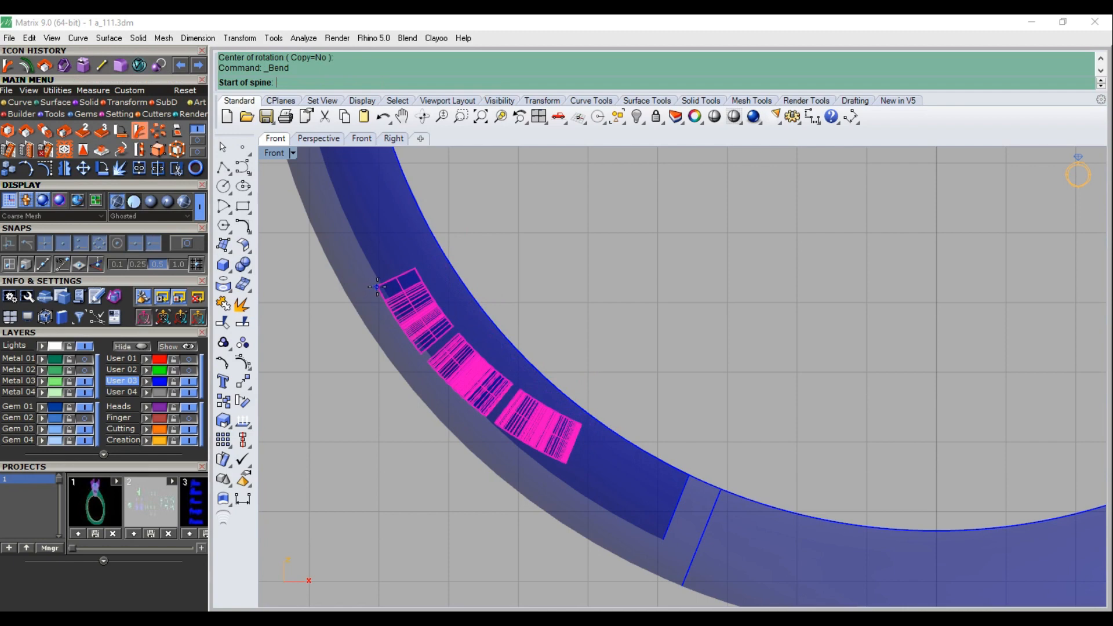
left_click(378, 288)
left_click(586, 460)
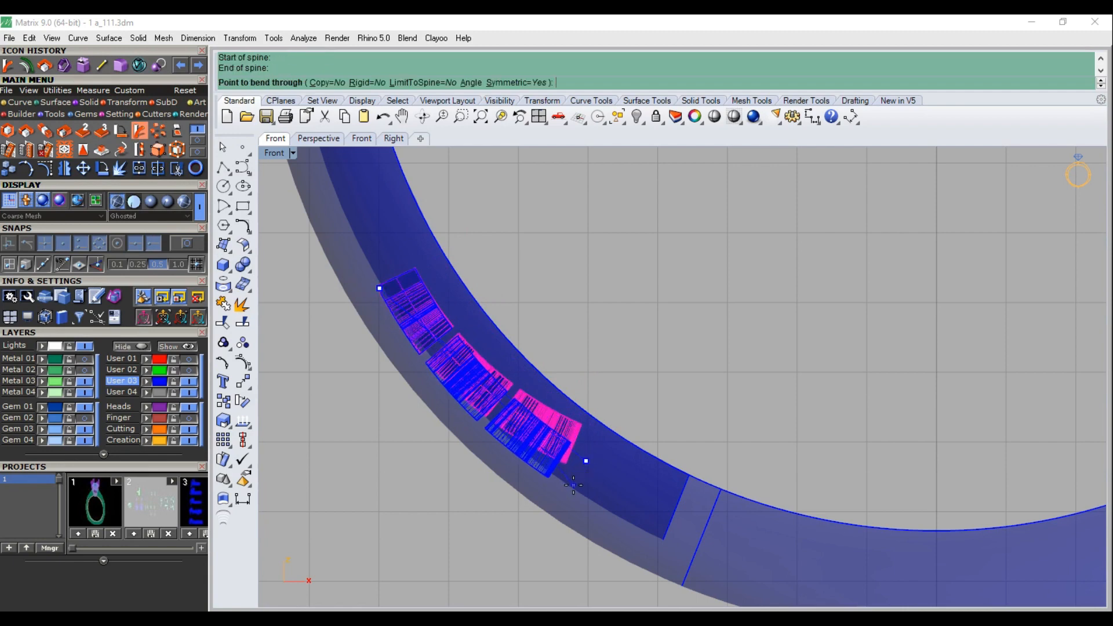
left_click(551, 488)
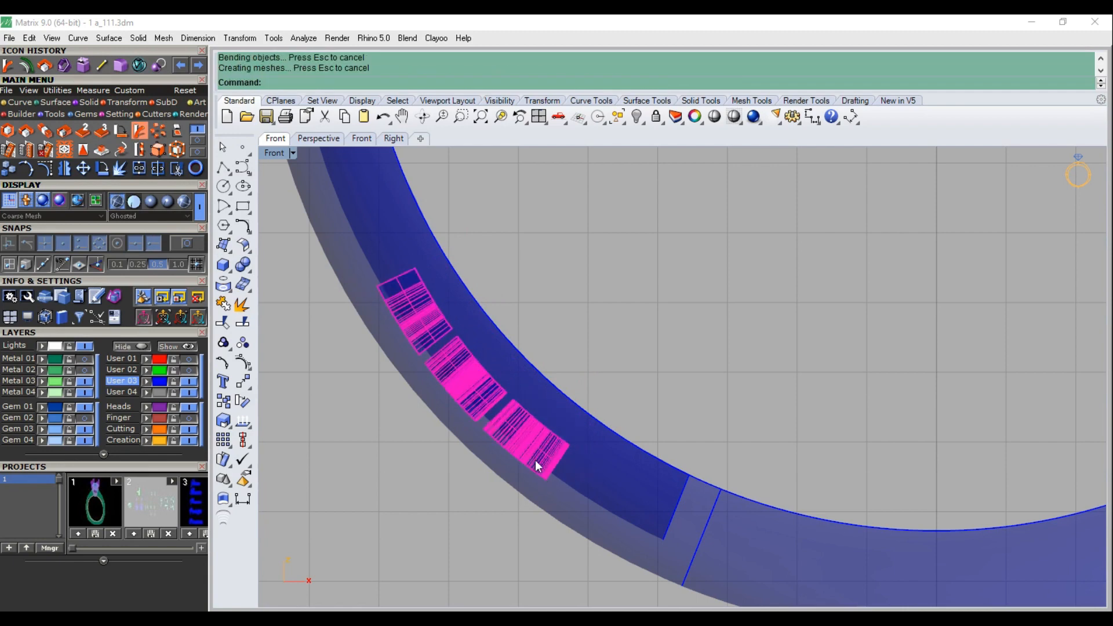
Bend the 750 text symmetrically along a spine from its lower end past its upper end, and nudge it into the shank wall
right_click(540, 470)
left_click(544, 472)
left_click(375, 251)
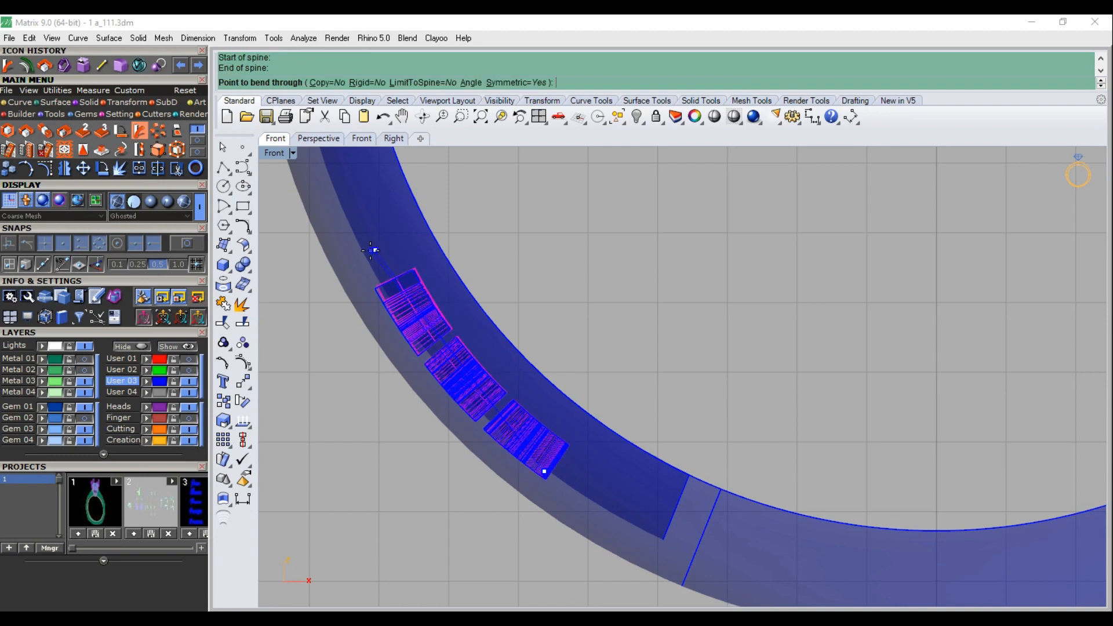
left_click(371, 250)
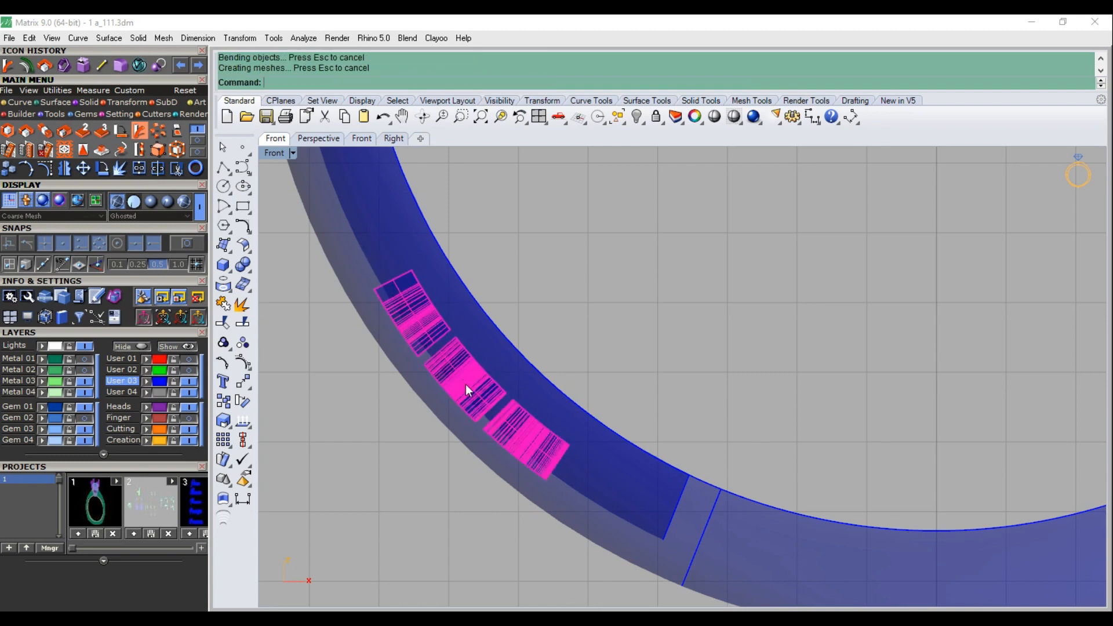
scroll(464, 384, "up", 2)
left_click_drag(471, 382, 470, 384)
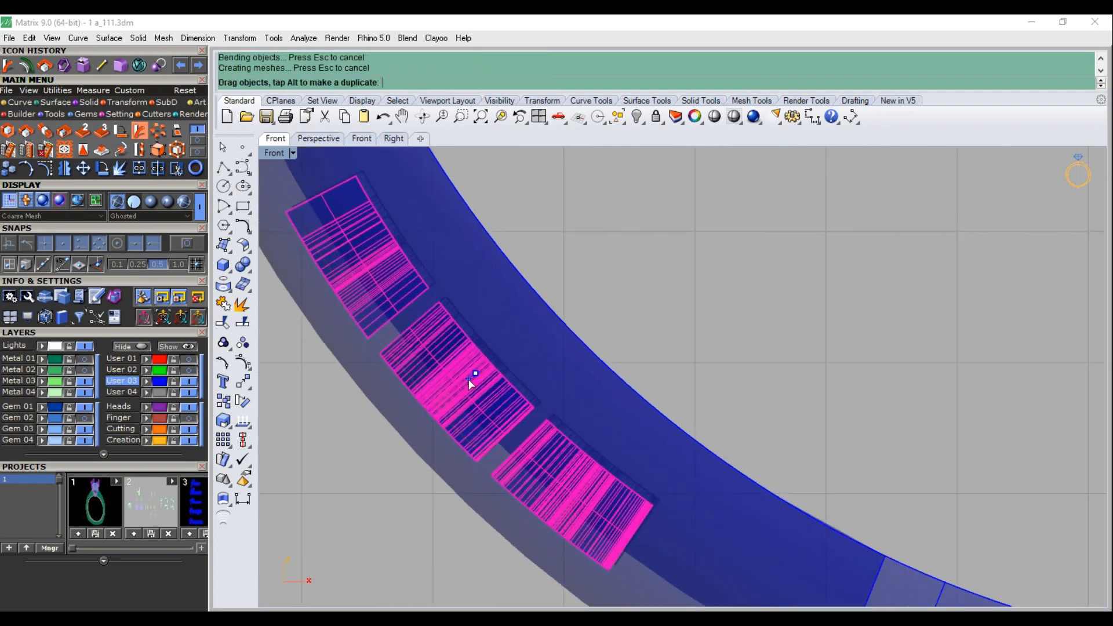
scroll(509, 398, "down", 3)
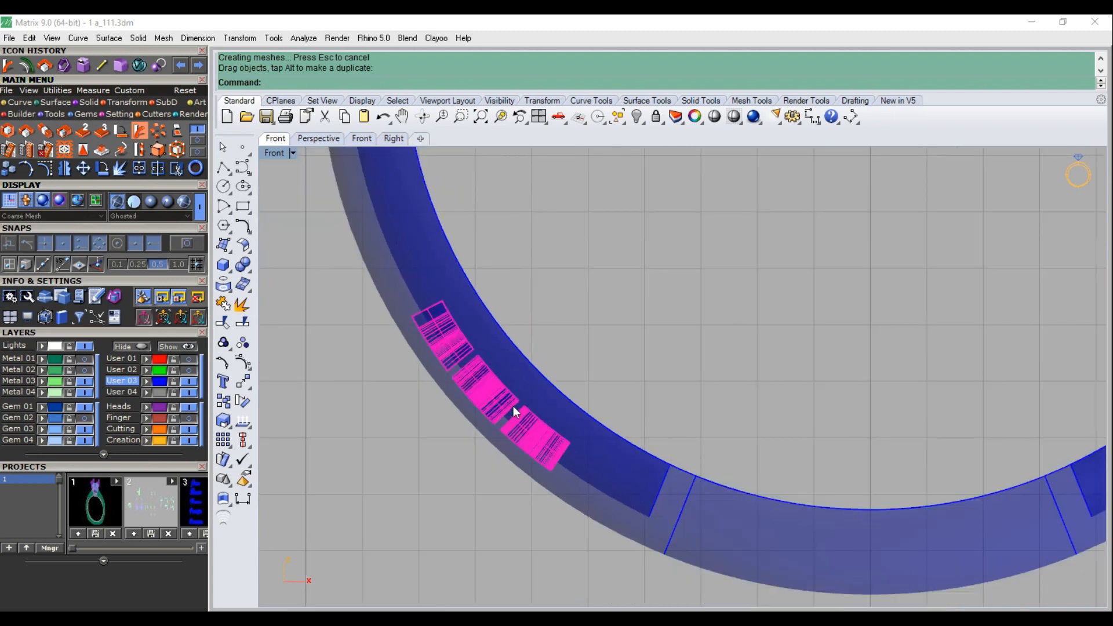
Move the 750 text across the ring's width so it sits on the inner wall of the shank
key("F8")
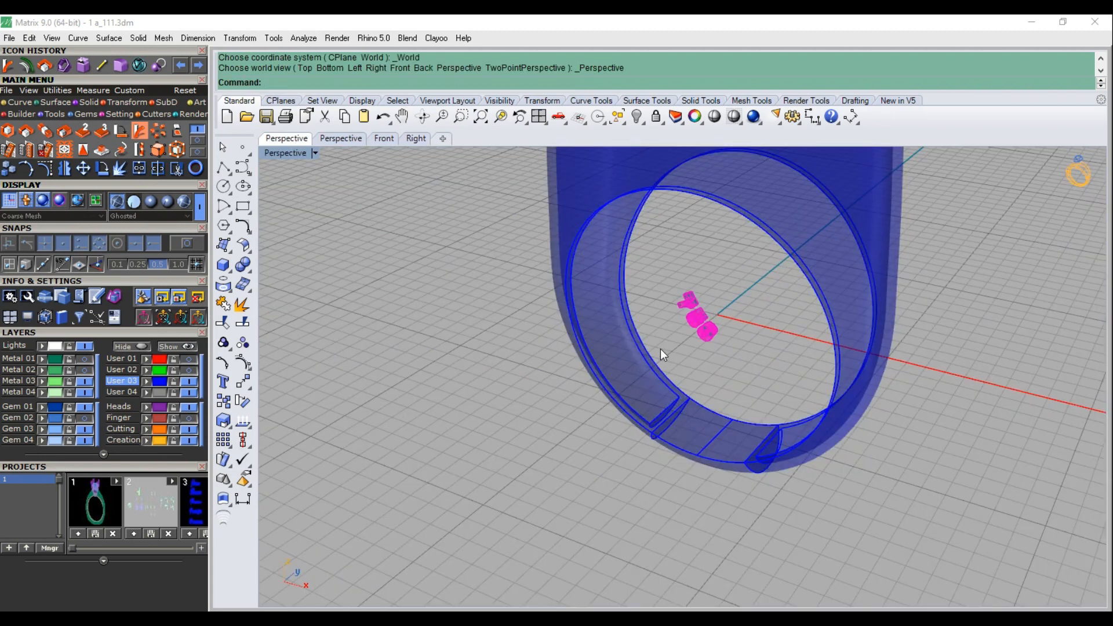
key("F5")
left_click_drag(636, 264, 628, 406)
key("F8")
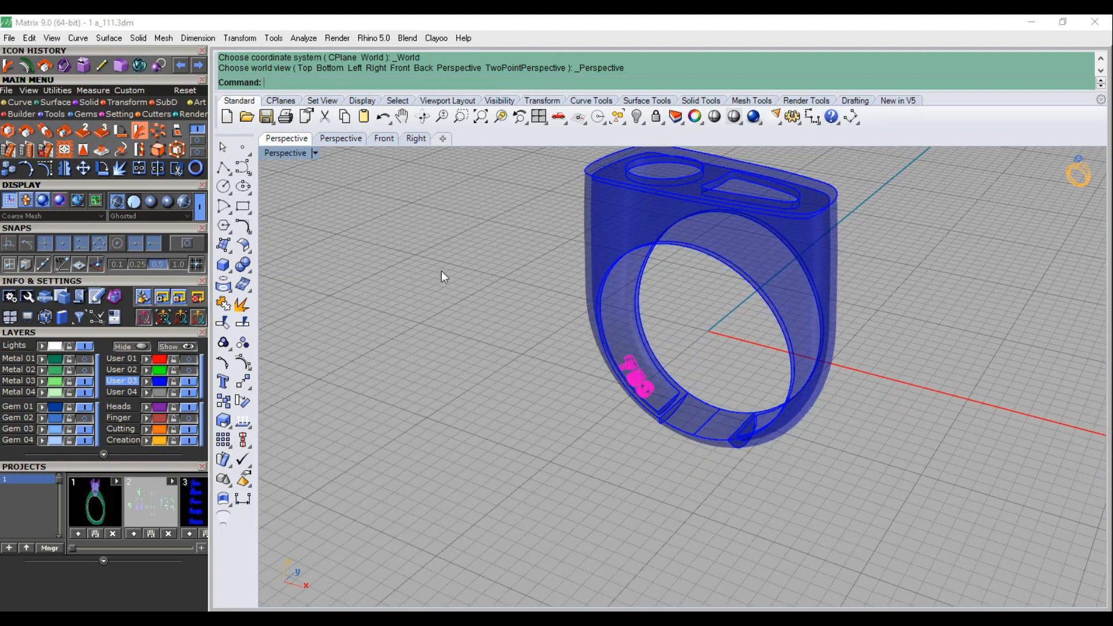
Set the Perspective view to Shaded display and examine how the 750 text sits in the inner shank wall
left_click(296, 154)
left_click(360, 70)
mouse_move(484, 258)
right_mouse_down()
mouse_move(641, 427)
mouse_move(645, 387)
right_mouse_up()
scroll(645, 387, "up", 5)
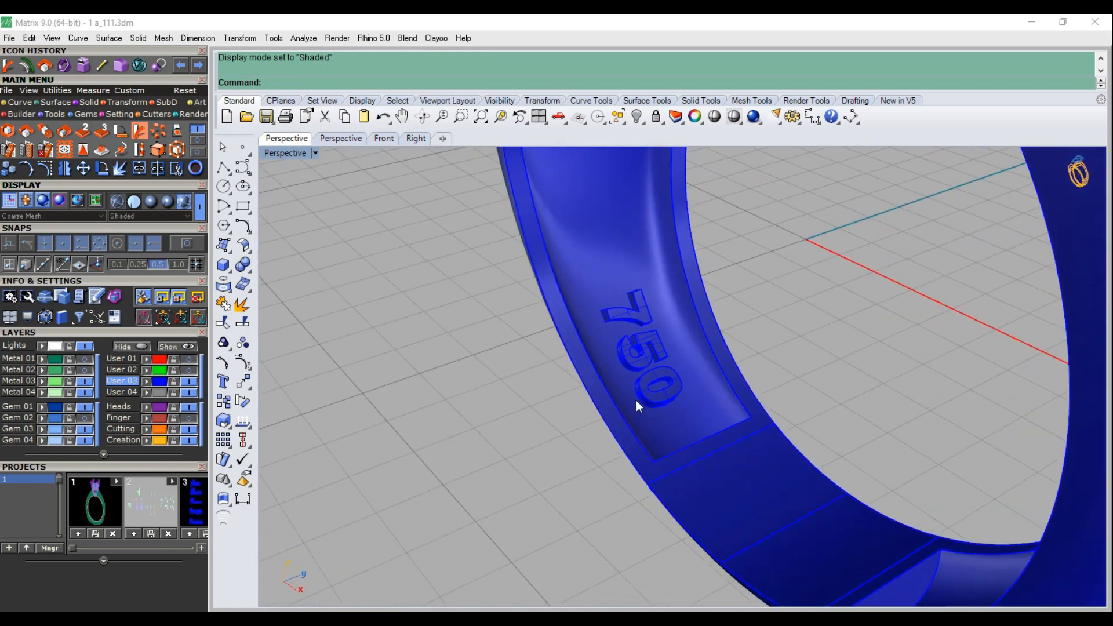
Rotate the 750 text in the Front view about the origin (0), carrying it farther up the left side of the shank
left_click(645, 361)
key("F6")
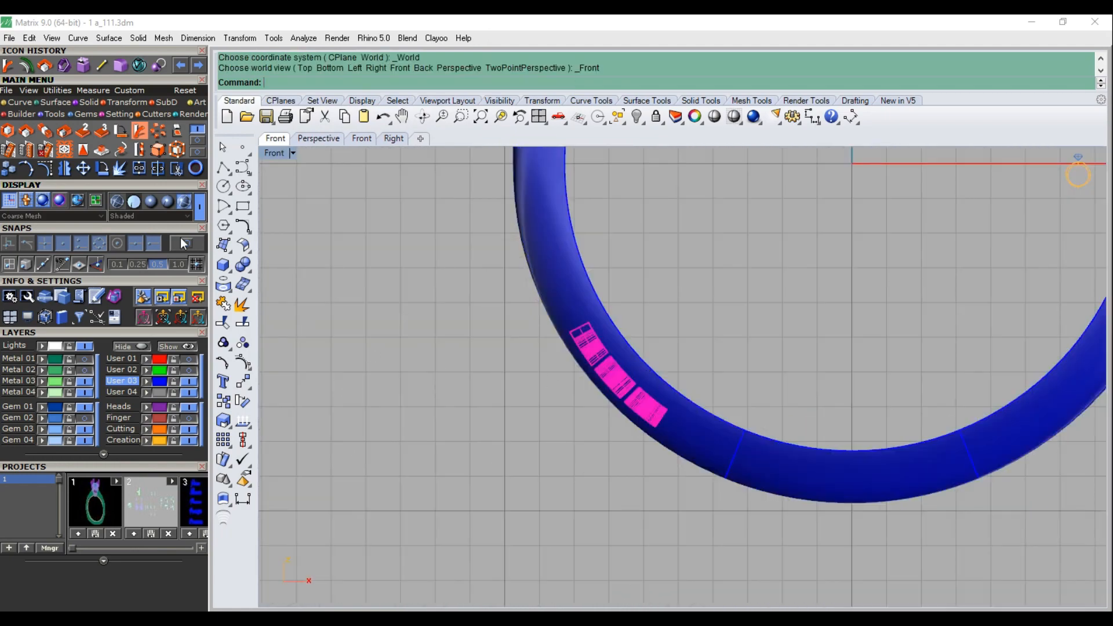
type("0")
key("Return")
left_click(545, 407)
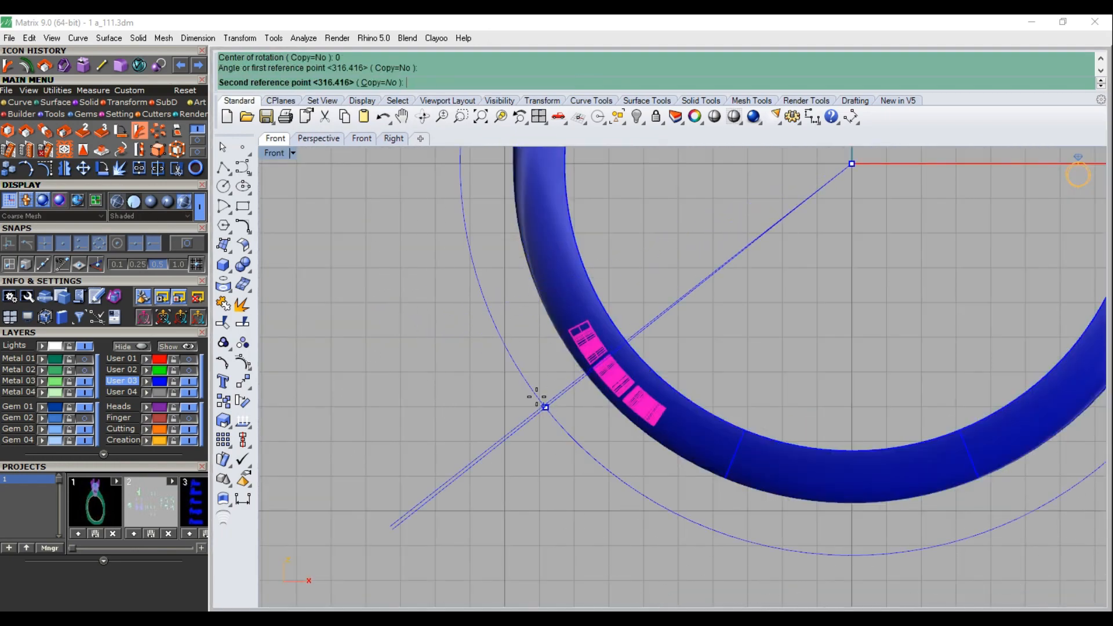
left_click(496, 325)
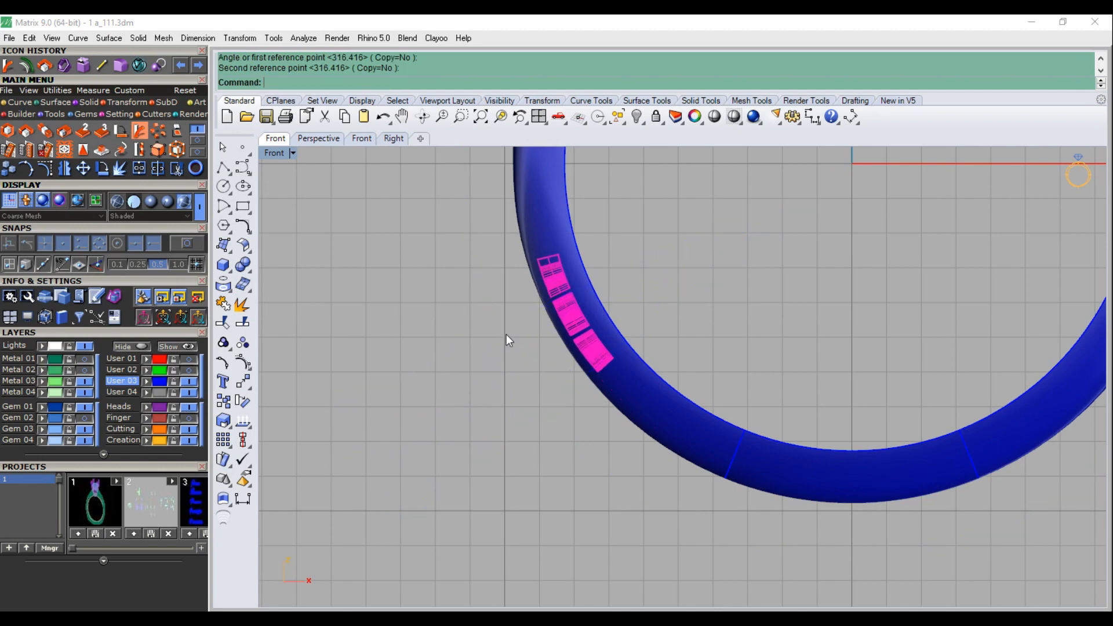
Set the Front view to Ghosted display and check the 750 text's position in the shank there and in Perspective
left_click(287, 154)
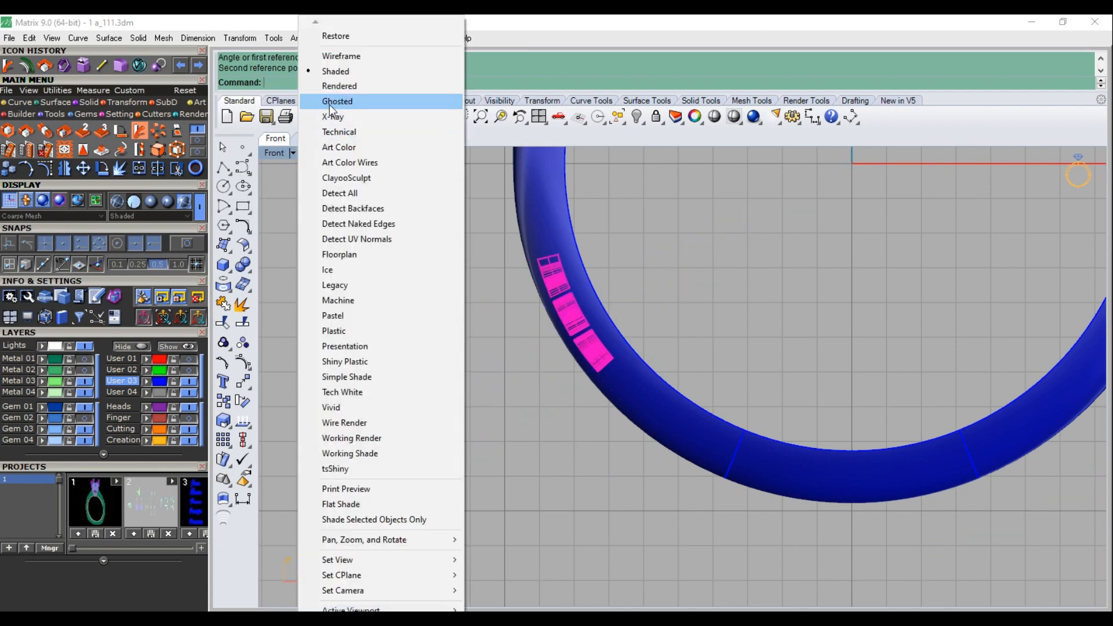
left_click(336, 99)
scroll(568, 293, "up", 2)
scroll(556, 353, "down", 5)
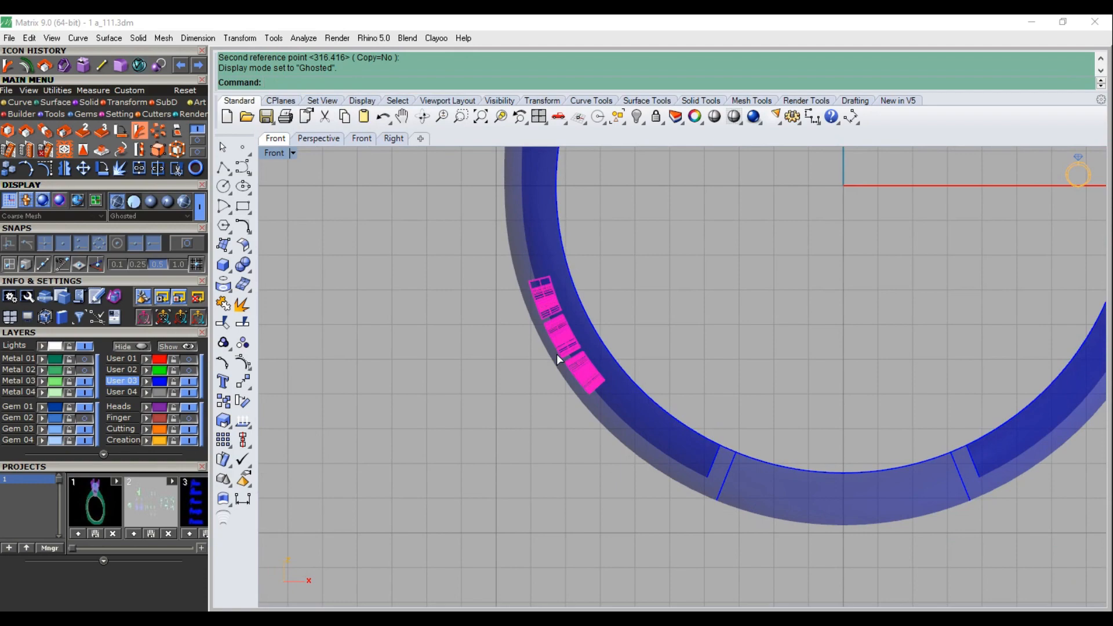
key("ctrl+F4")
right_click_drag(556, 378, 524, 405)
left_click(526, 406)
scroll(526, 406, "down", 6)
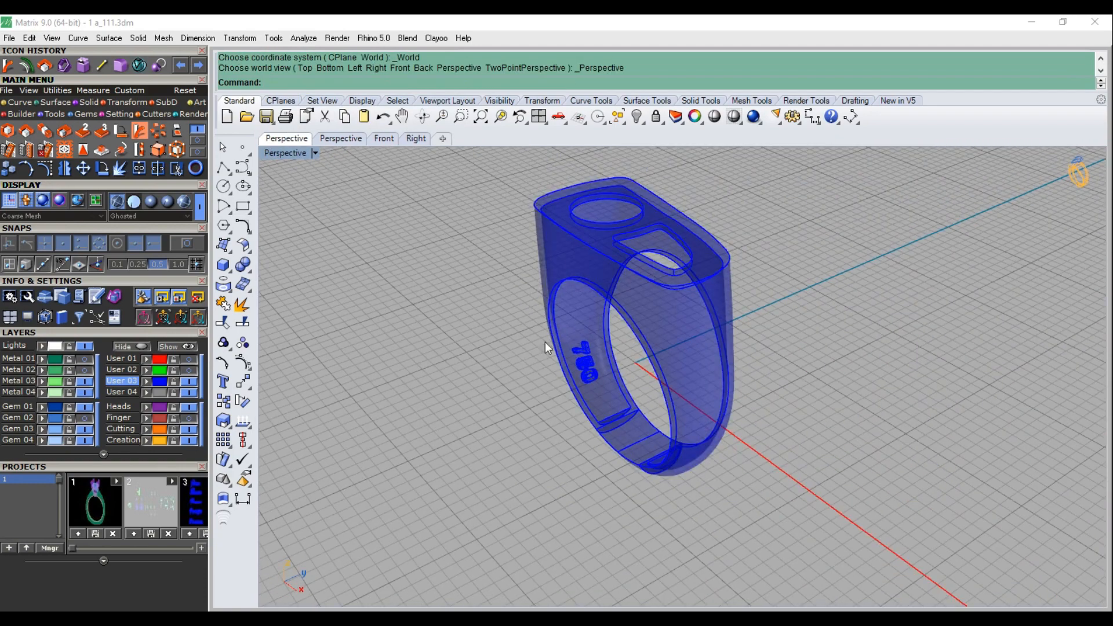
right_click_drag(545, 342, 613, 378)
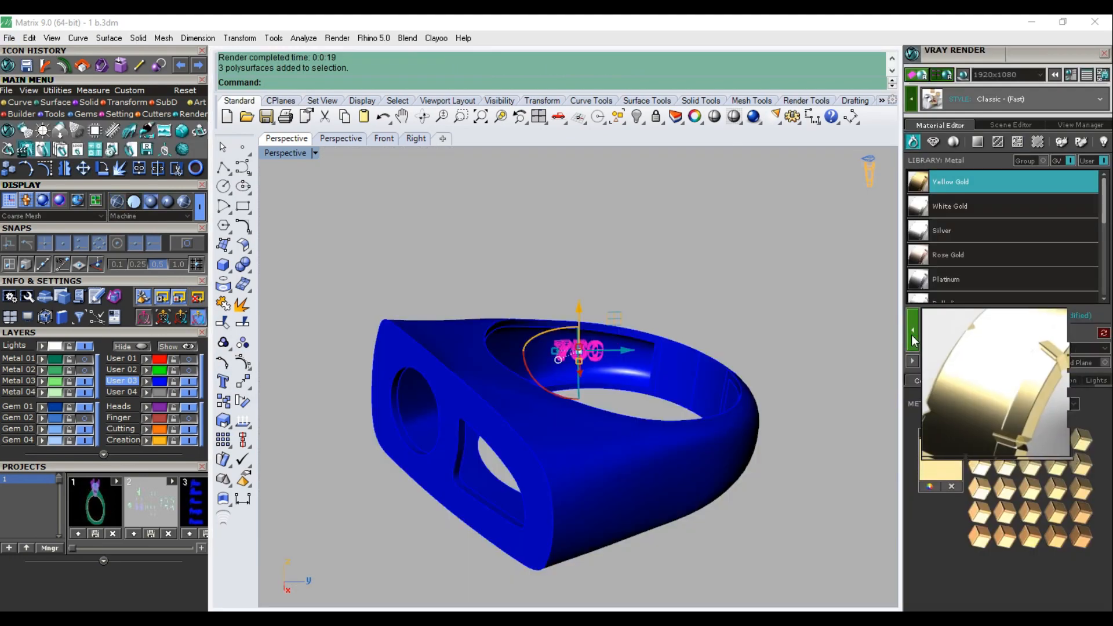
Apply the Yellow Gold material to the 750 text and render the ring in V-Ray
left_click(912, 341)
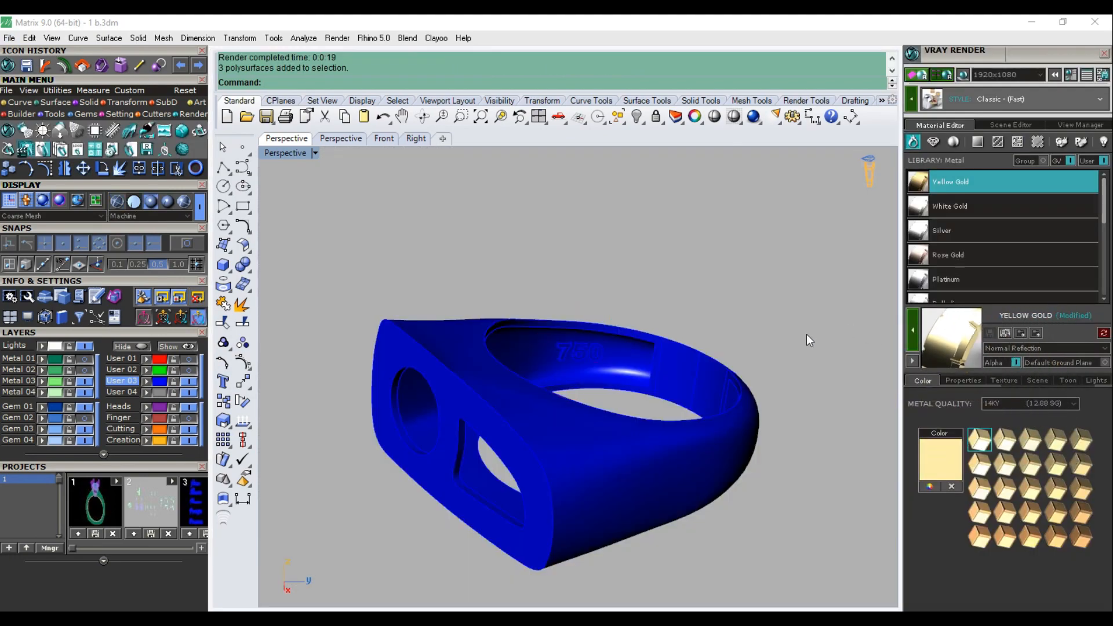
right_click_drag(821, 214, 672, 284)
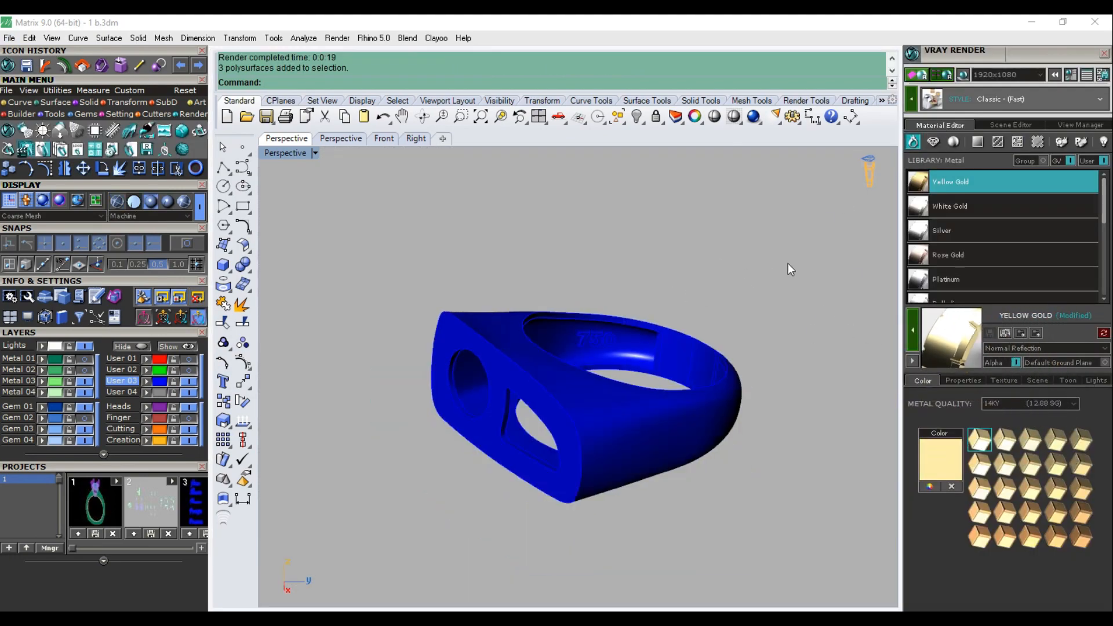
left_click(923, 79)
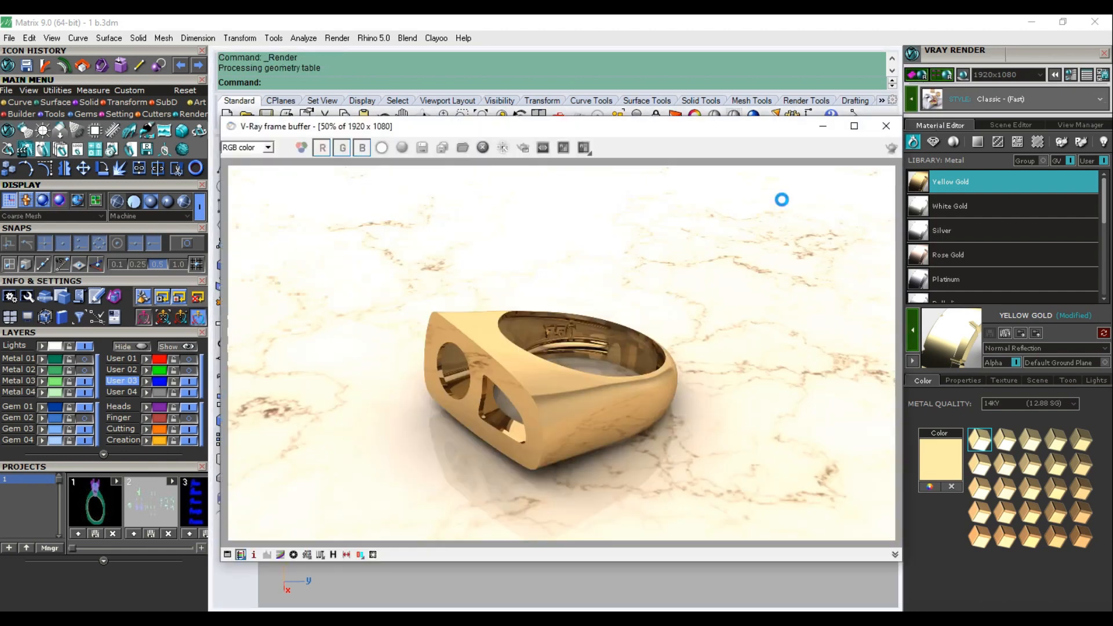